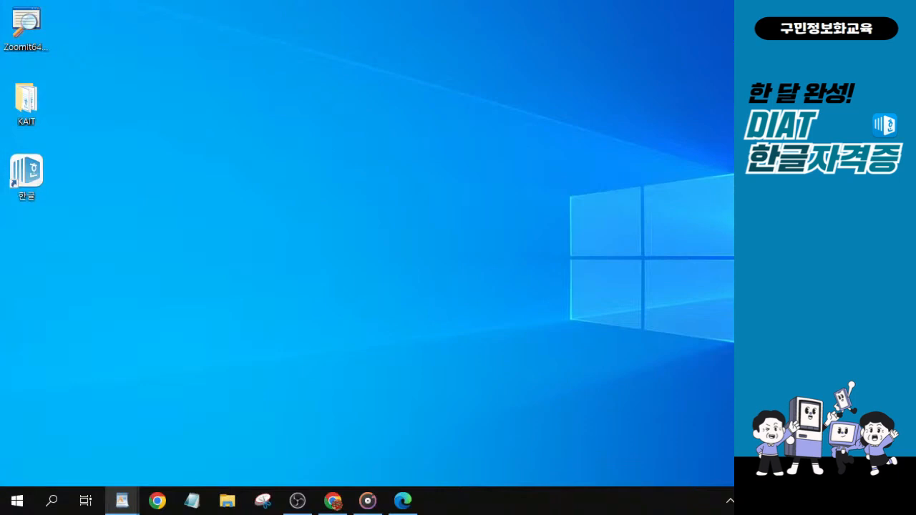
Step: Start the 한글 word processor from the desktop with a blank document and resize its window
double_click(39, 177)
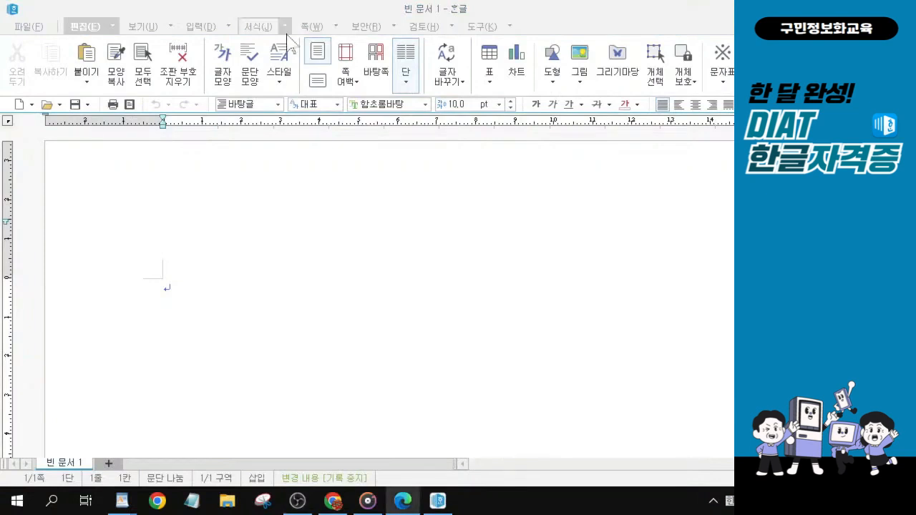
double_click(386, 10)
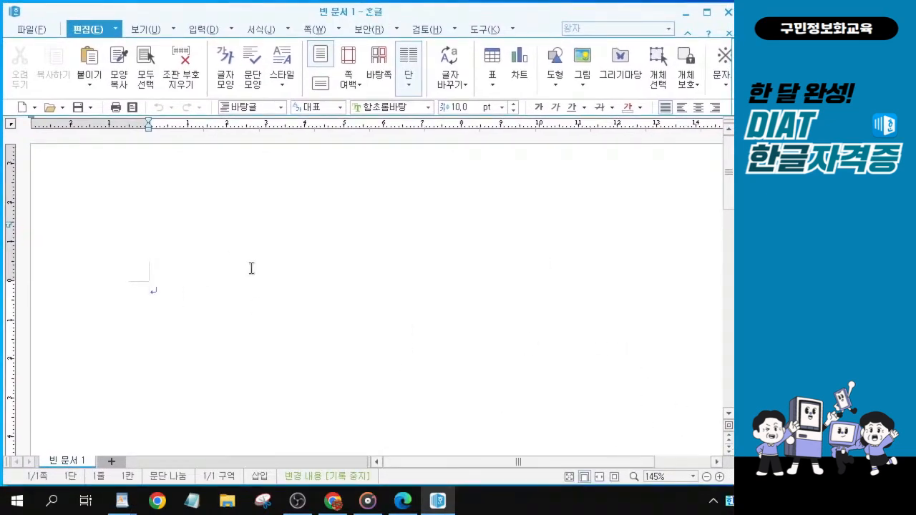
key("alt+Tab")
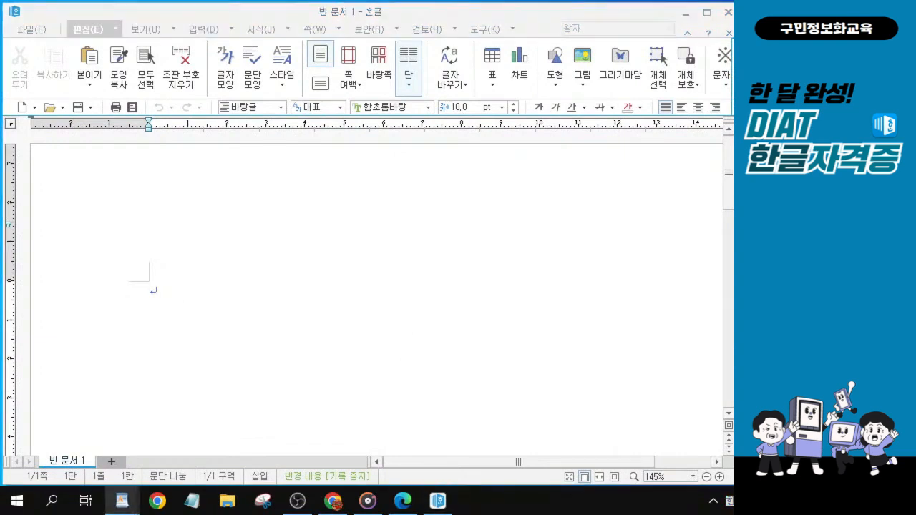
left_click(236, 304)
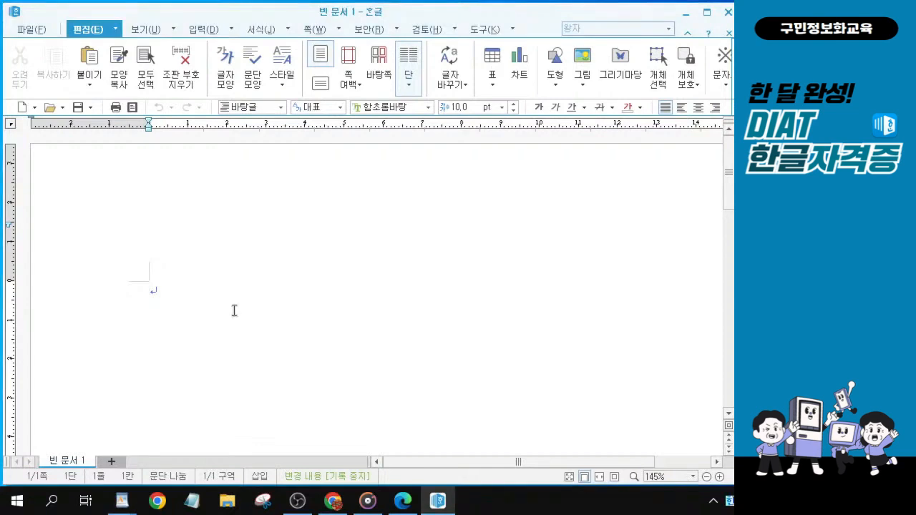
Step: In the page setup, set the bottom, left and right paper margins to 20 mm each
key("F7")
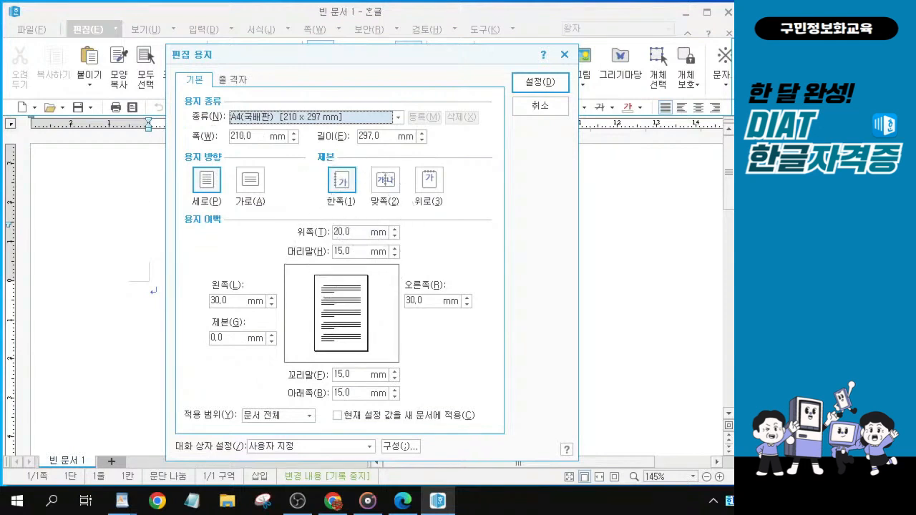
left_click(356, 393)
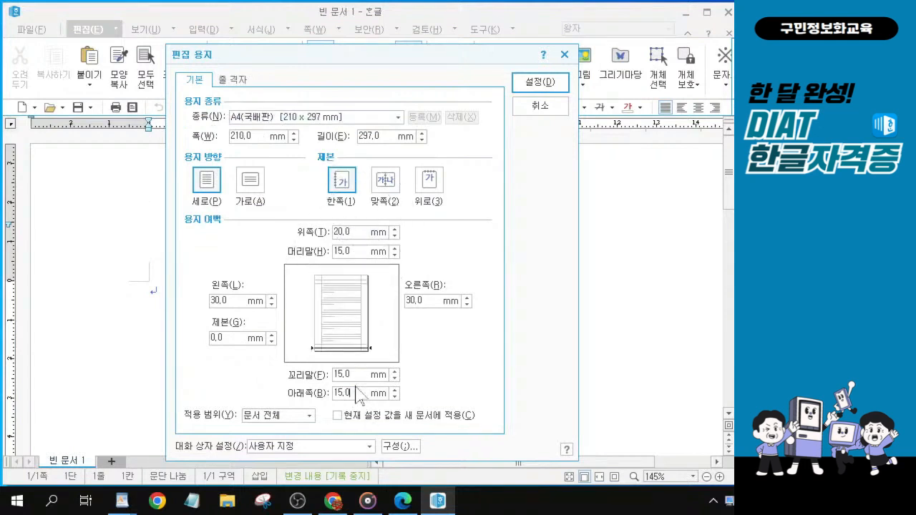
type("20")
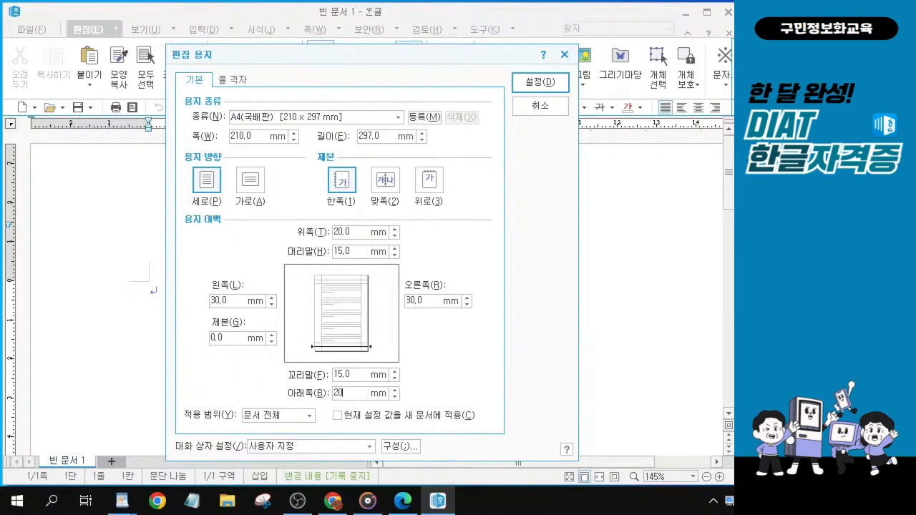
key("Tab")
type("20")
key("Tab")
type("20")
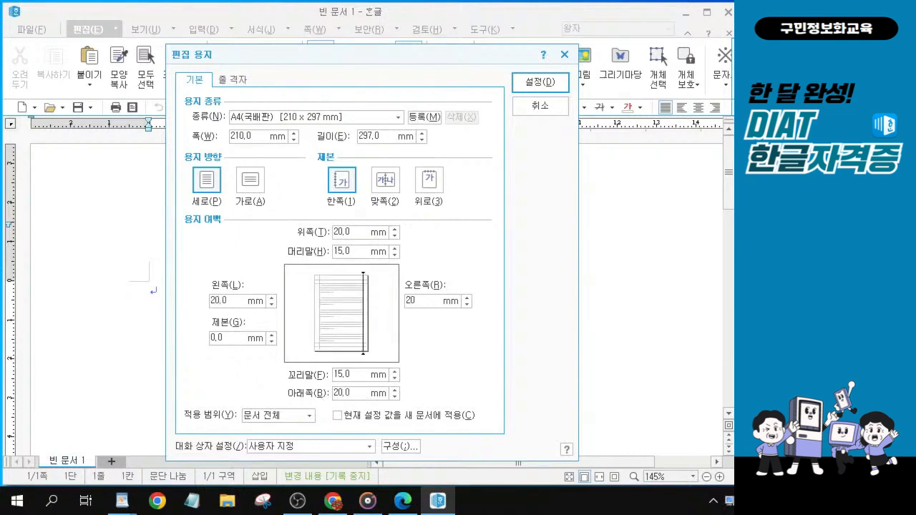
type("2")
key("BackSpace")
Step: Set the header and footer margins to 10 mm each
key("Tab")
type("10")
key("Tab")
type("10")
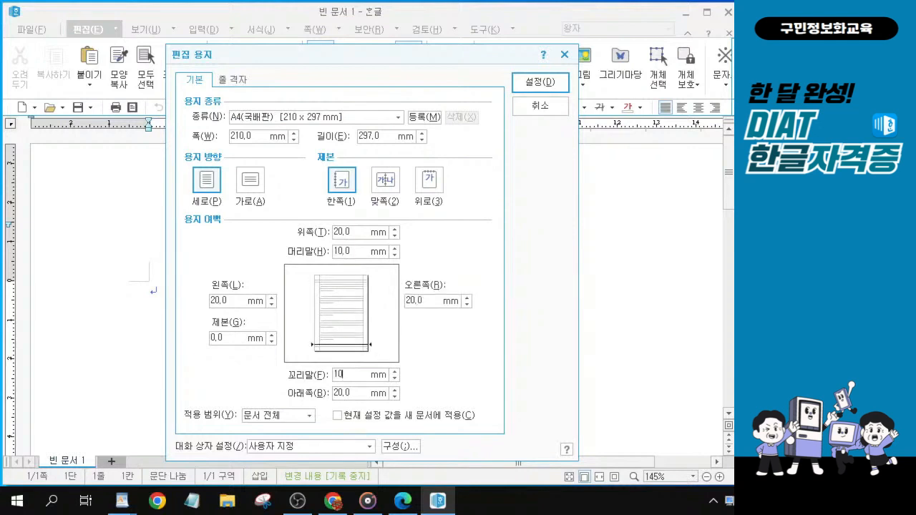
key("alt+Tab")
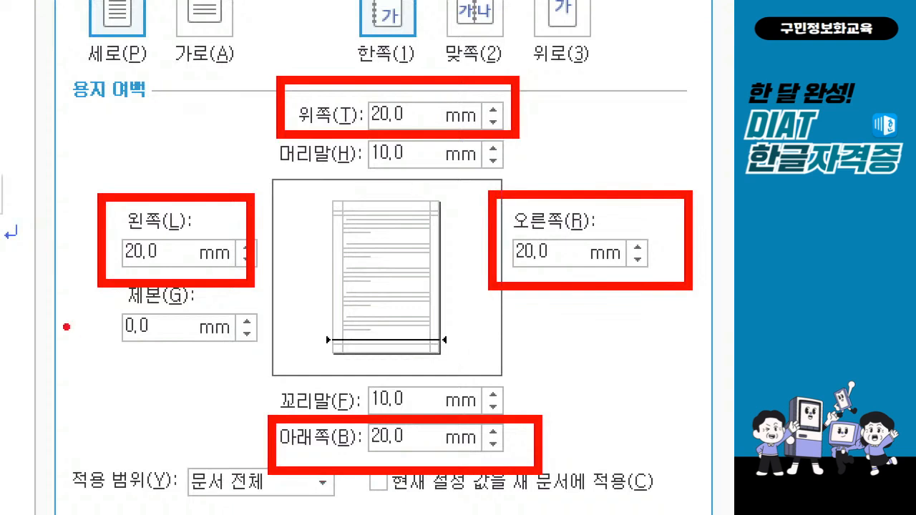
left_click_drag(369, 166, 418, 166)
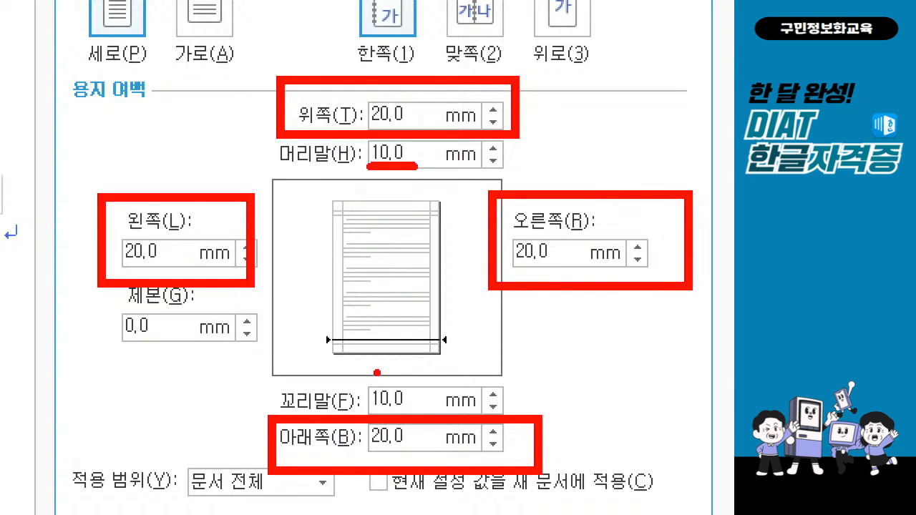
left_click_drag(365, 382, 413, 382)
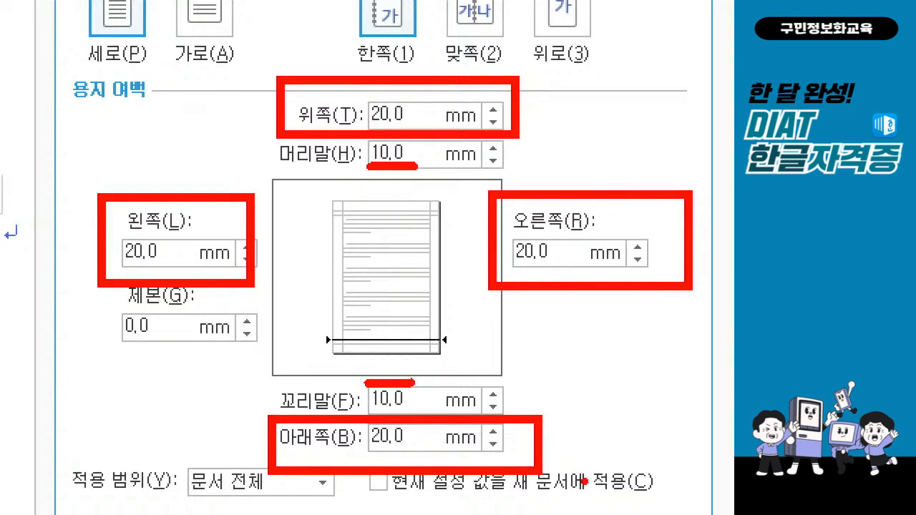
mouse_move(404, 107)
left_mouse_down()
mouse_move(419, 125)
mouse_move(447, 88)
left_mouse_up()
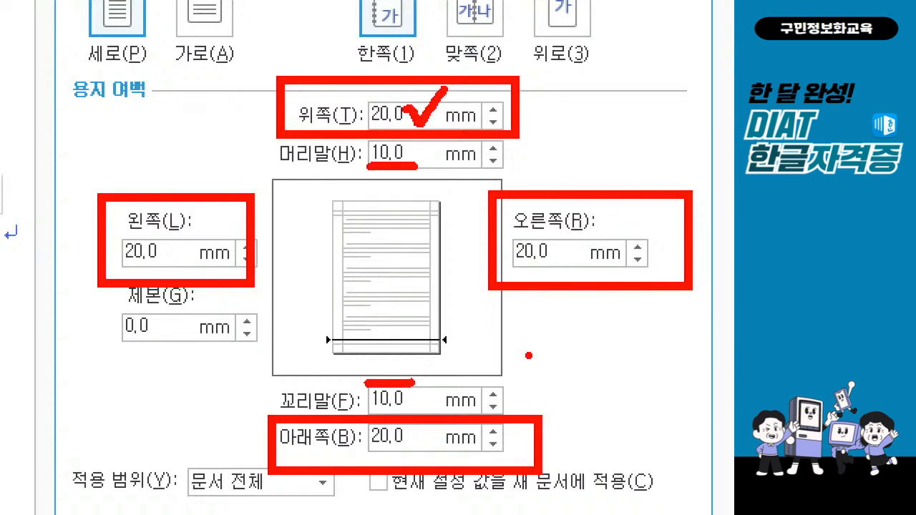
key("Escape")
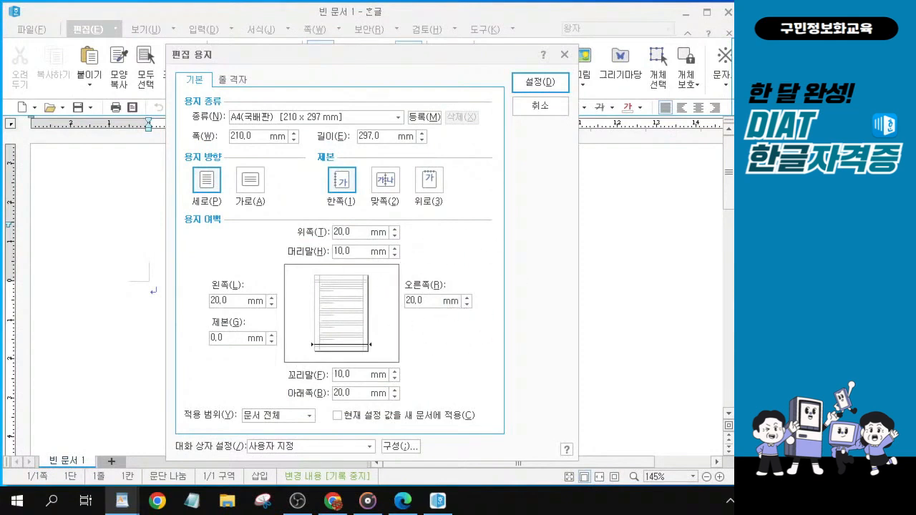
Step: Apply the page setup to the whole document
left_click(535, 83)
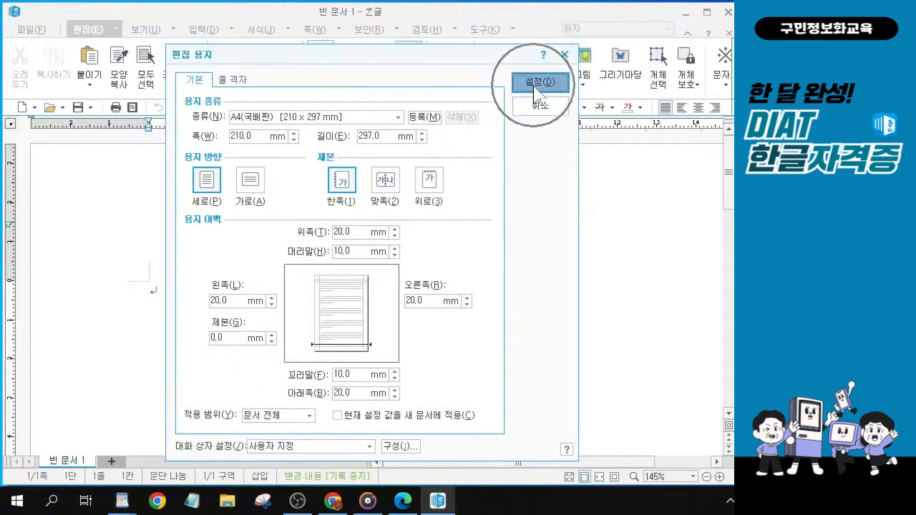
left_click(535, 83)
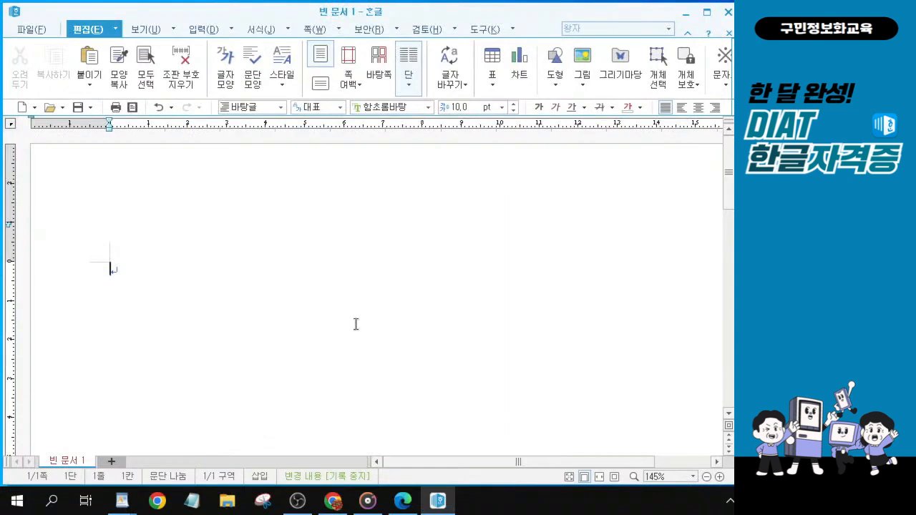
Step: Examine the automatic bullet and automatic numbering options in the auto-format settings (입력 자동 서식) of 빠른 교정 내용, and close the dialog
key("alt+Tab")
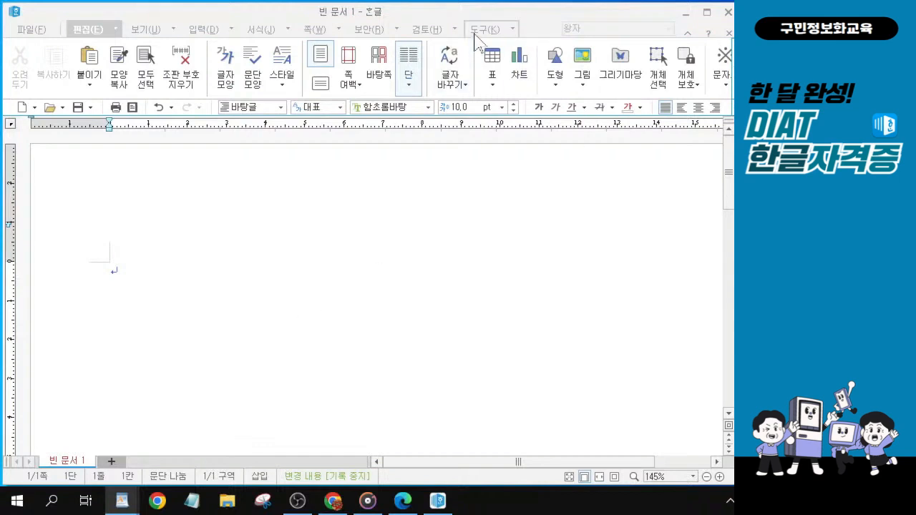
left_click(479, 30)
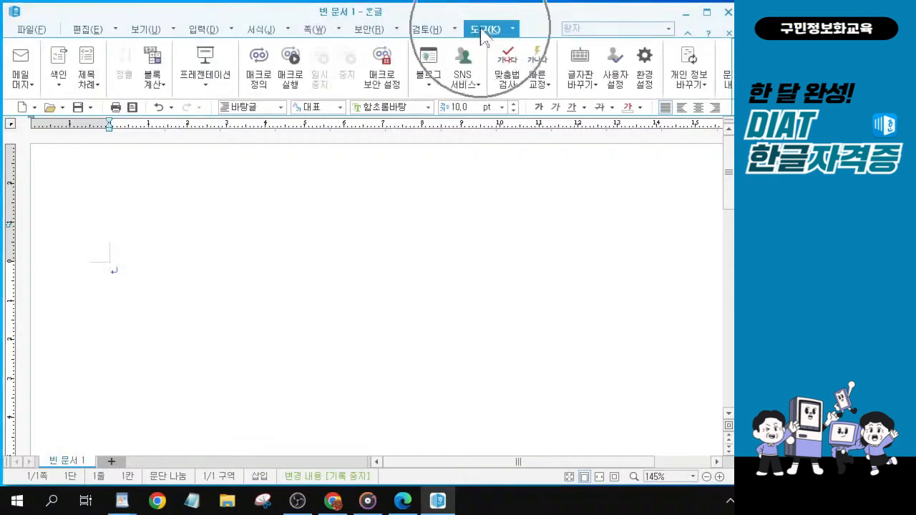
left_click(482, 34)
left_click(481, 30)
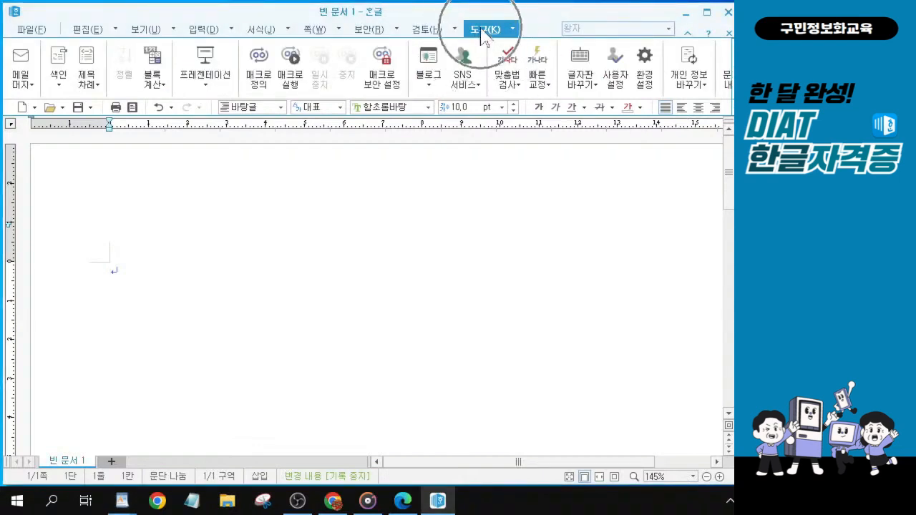
left_click(540, 86)
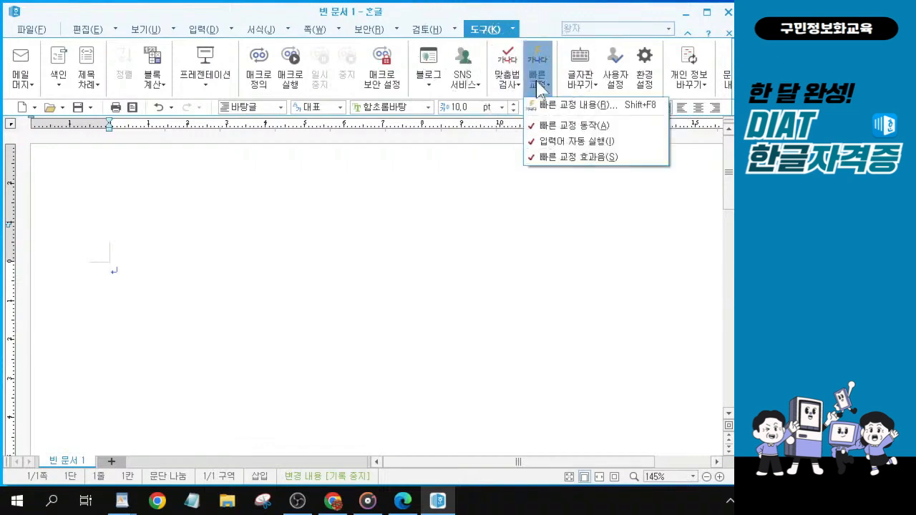
left_click(589, 108)
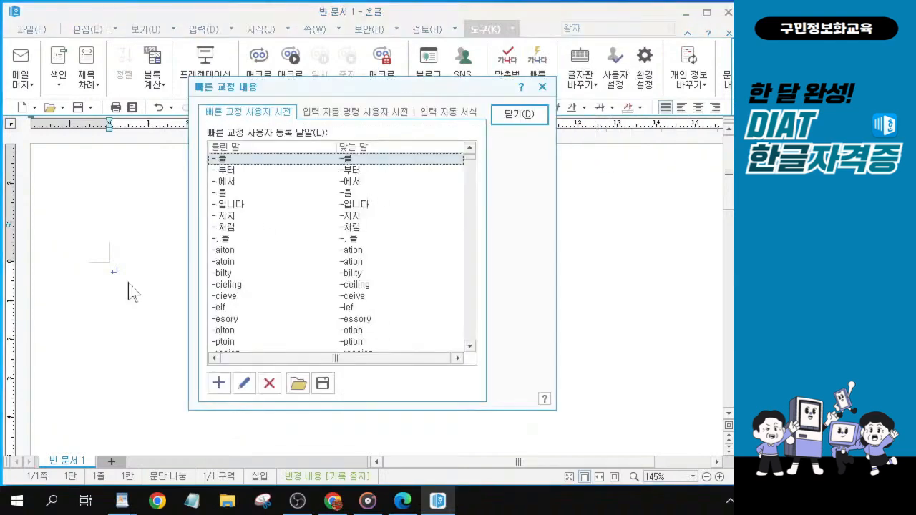
left_click(455, 115)
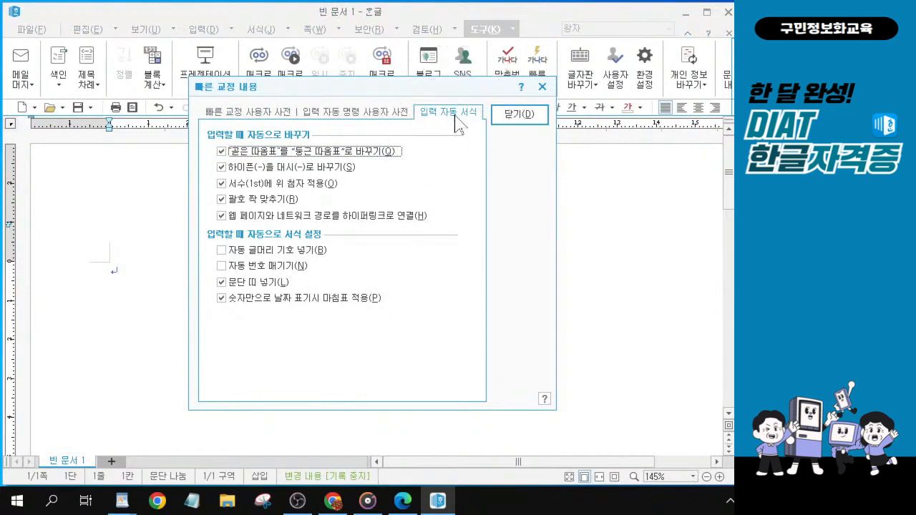
key("alt")
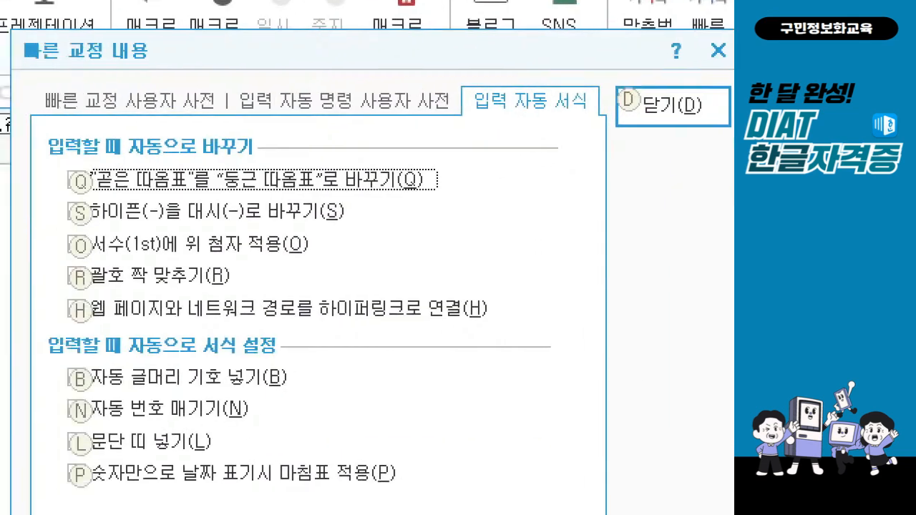
mouse_move(452, 72)
left_mouse_down()
mouse_move(617, 115)
mouse_move(501, 66)
mouse_move(444, 79)
left_mouse_up()
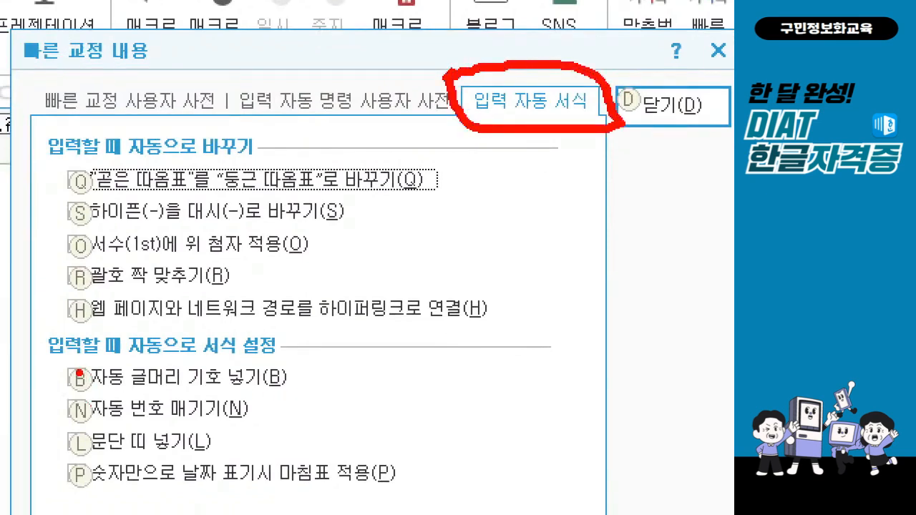
mouse_move(75, 352)
left_mouse_down()
mouse_move(293, 422)
mouse_move(291, 430)
left_mouse_up()
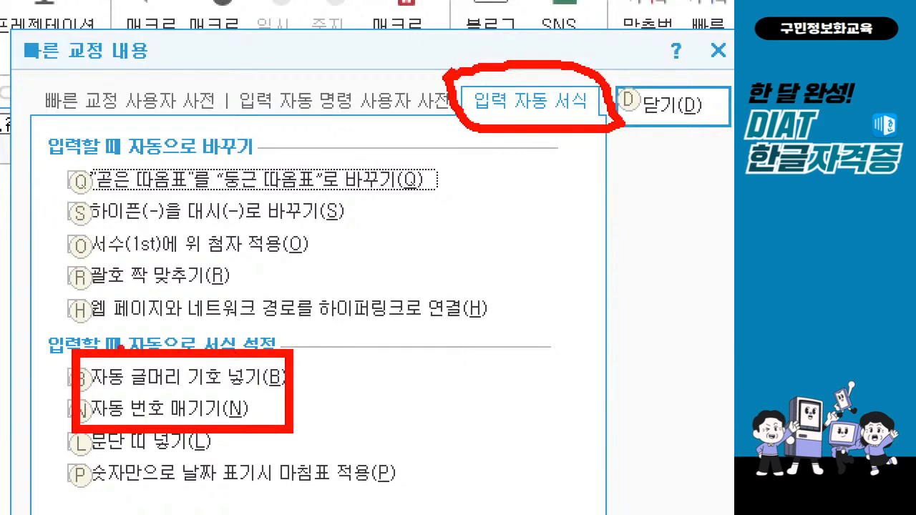
key("Escape")
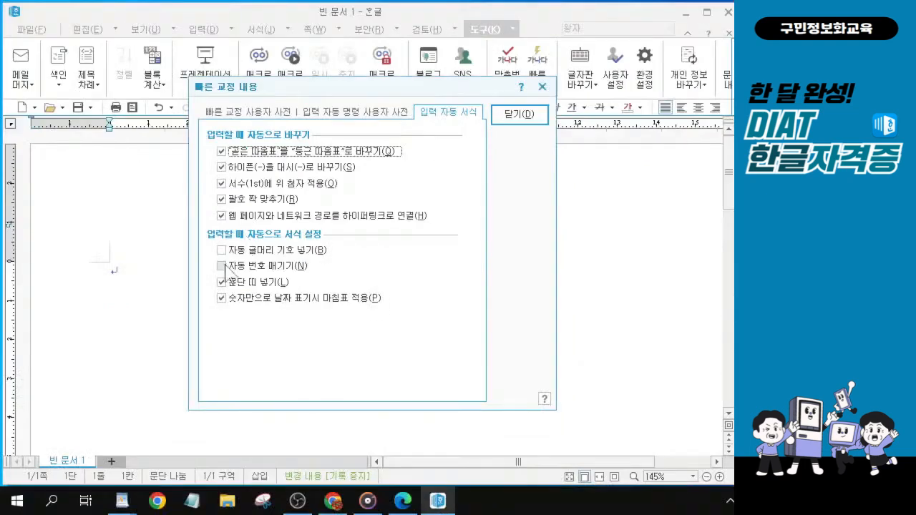
left_click(525, 118)
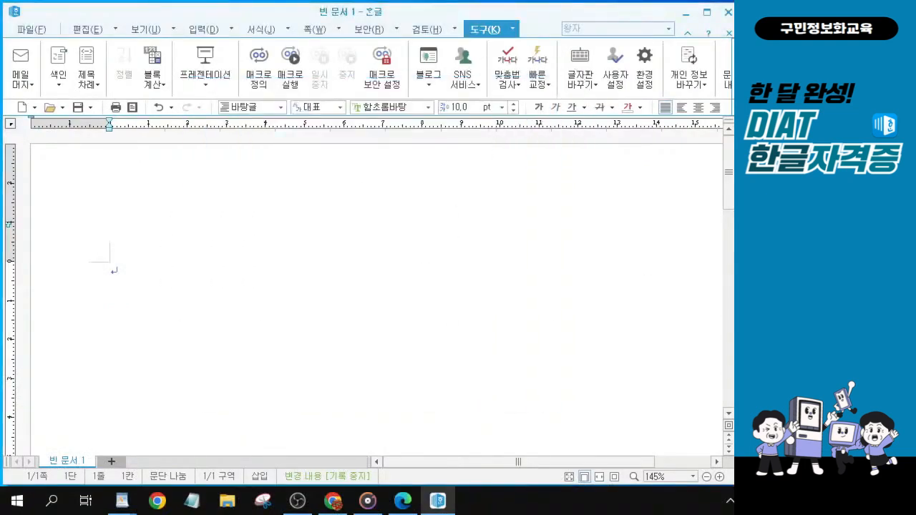
Step: Set the font of the blank document to 바탕
key("alt+Tab")
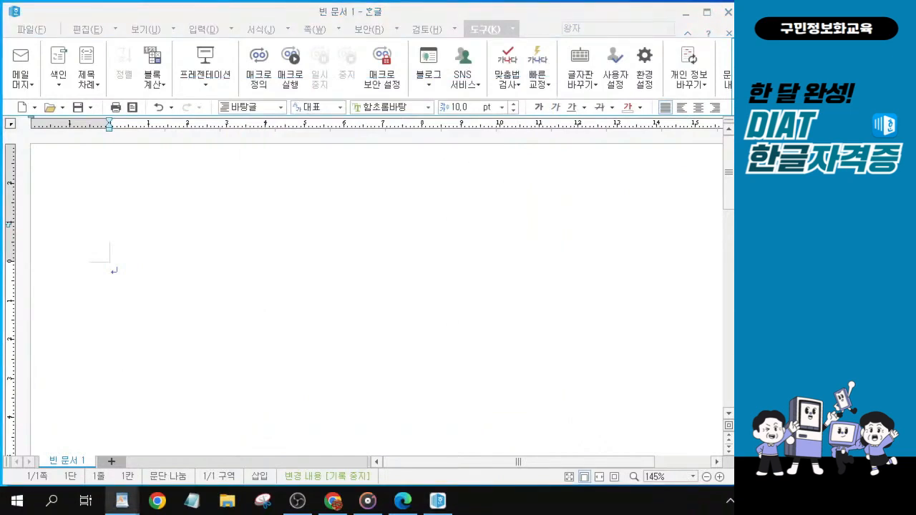
left_click(390, 107)
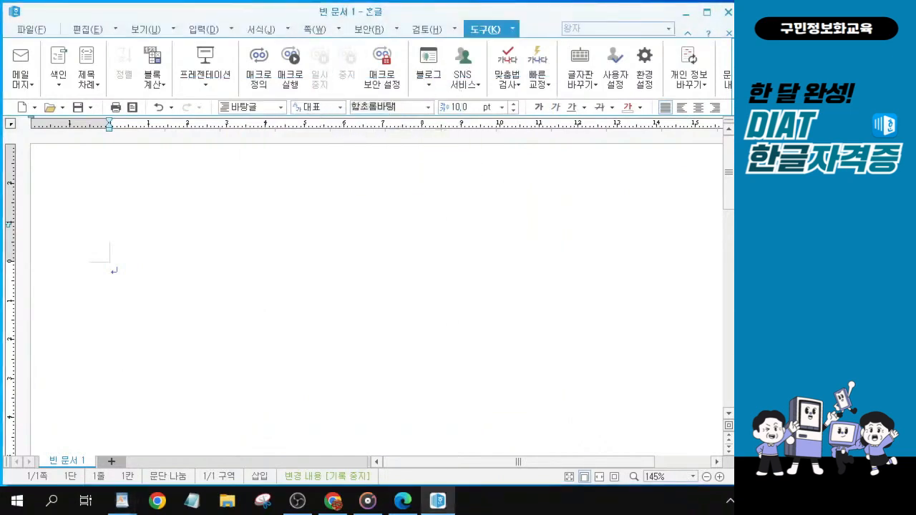
type("바")
type("바")
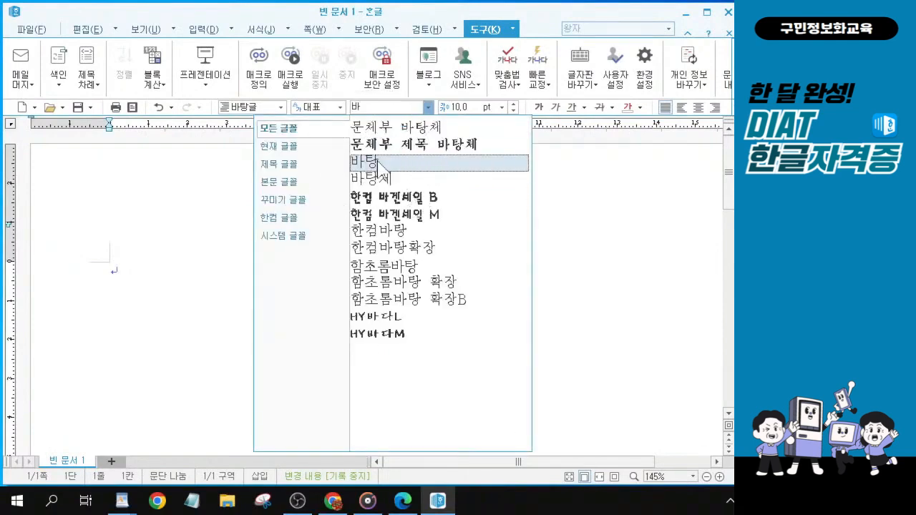
left_click(377, 162)
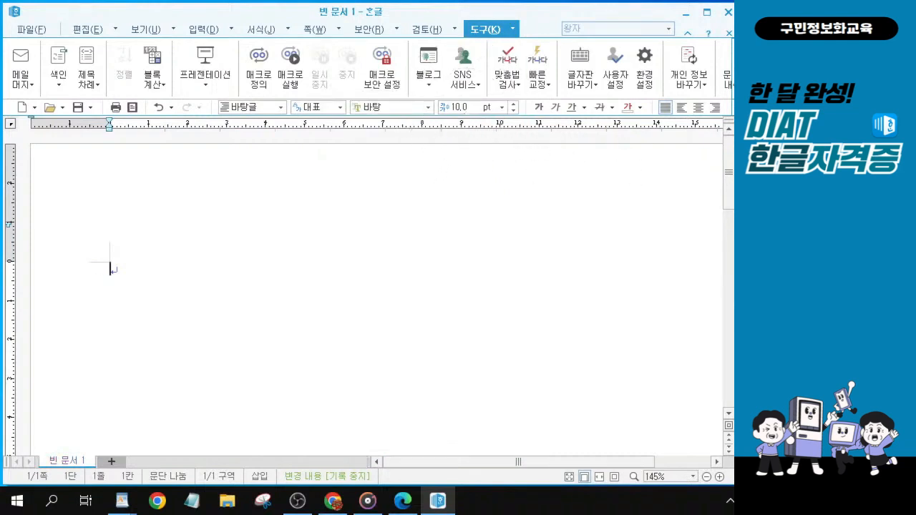
Step: Move the window aside to check the line spacing among the hidden formatting options, and restore the window's position
left_click_drag(348, 4, 128, 35)
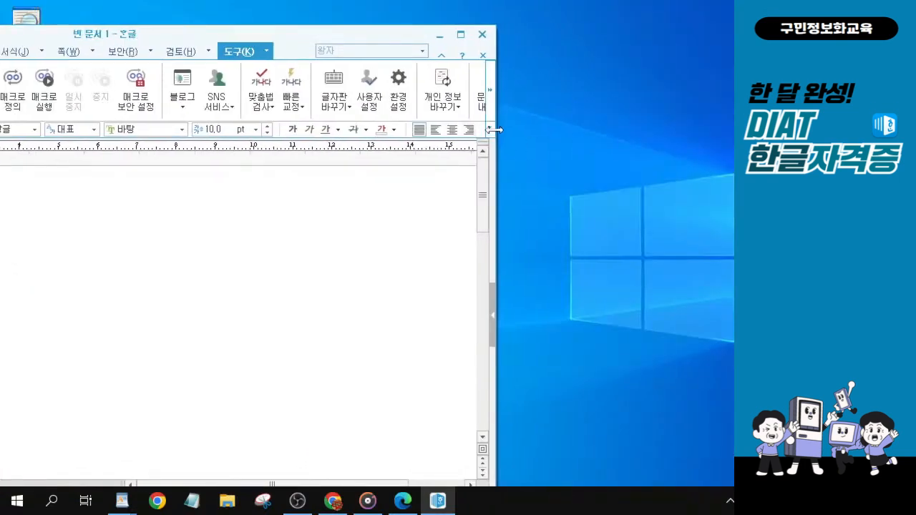
left_click(490, 129)
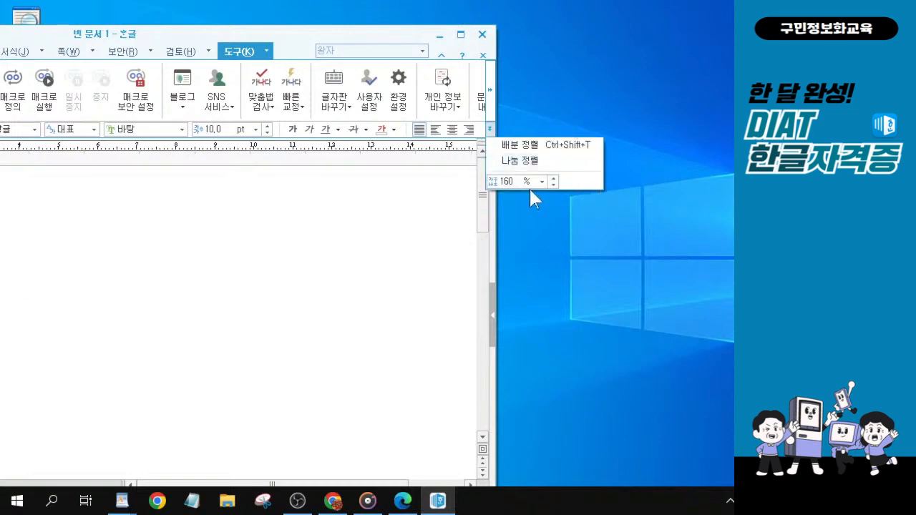
left_click(276, 40)
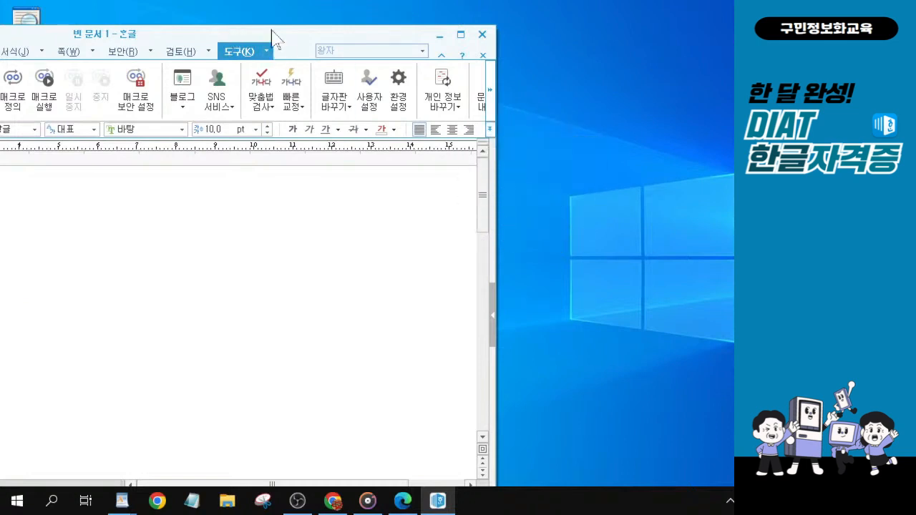
double_click(233, 39)
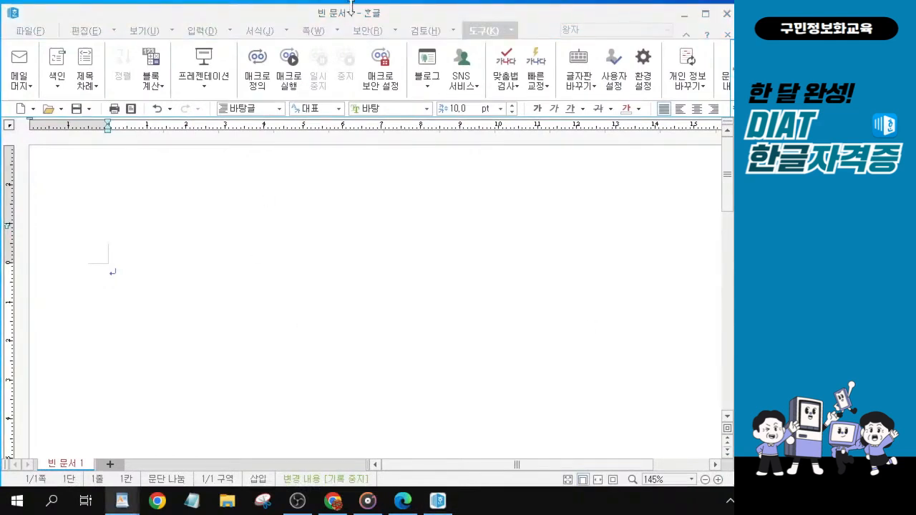
left_click(283, 20)
left_click_drag(283, 14, 283, 11)
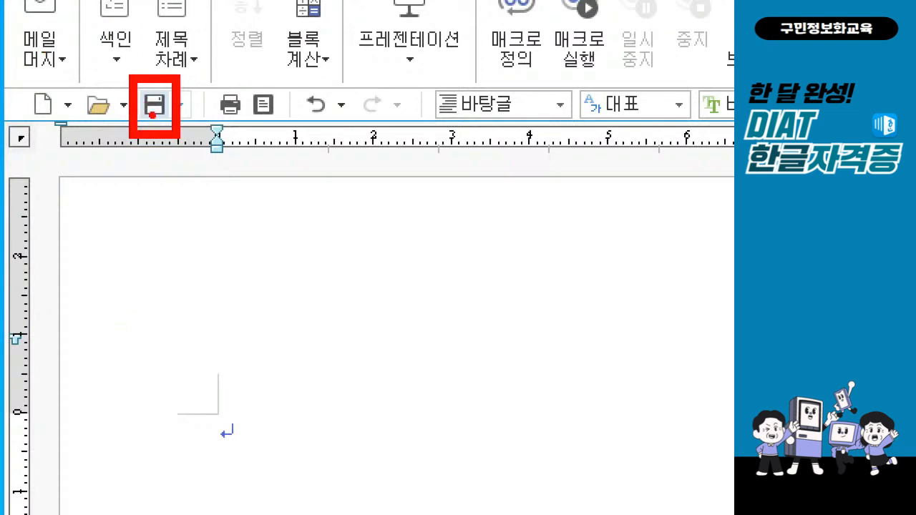
Step: Start saving the blank document and choose the KAIT folder on the desktop (바탕 화면) as its location
key("Escape")
left_click(76, 107)
left_click(76, 107)
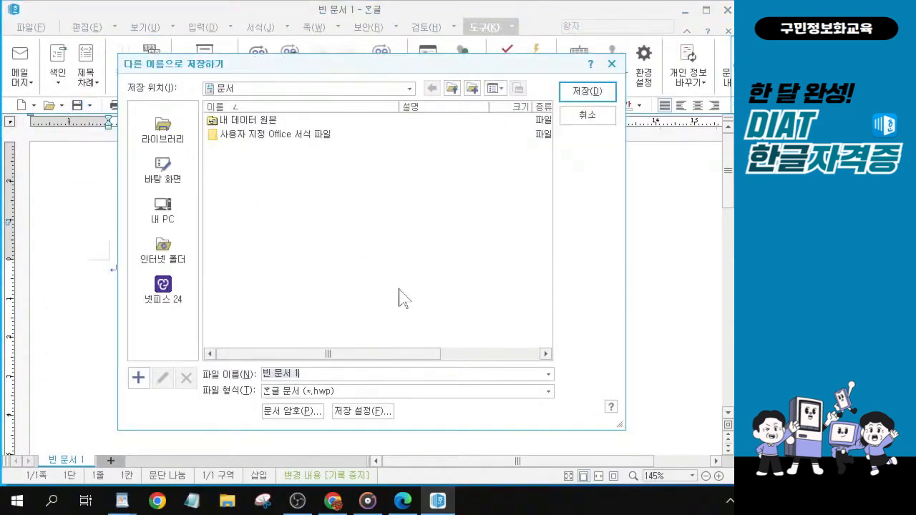
left_click(171, 182)
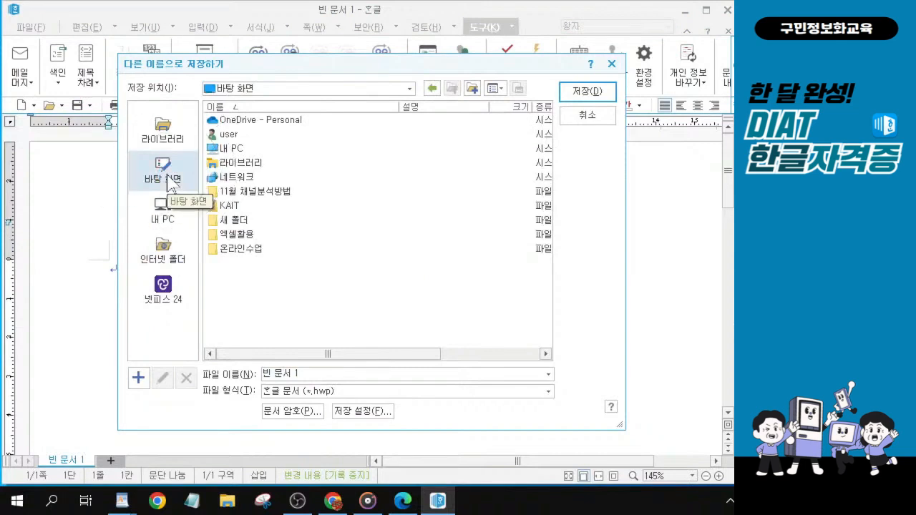
double_click(235, 208)
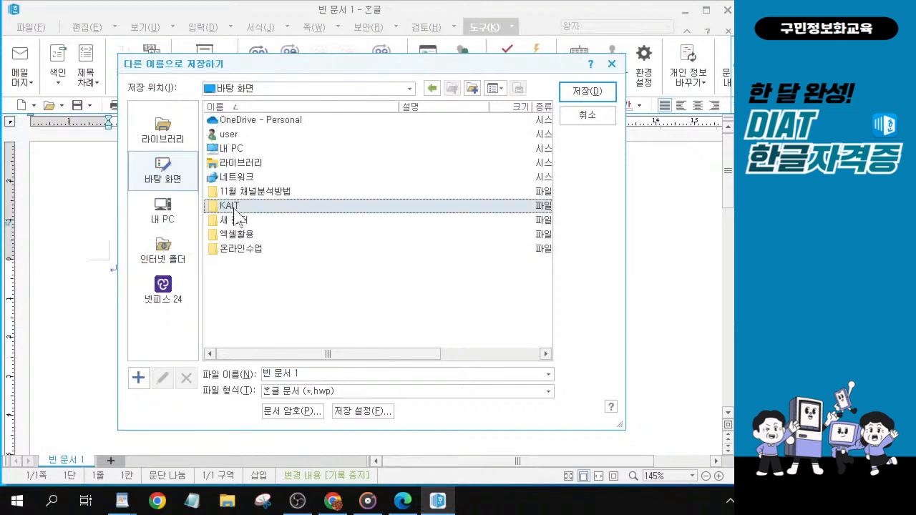
left_click(163, 175)
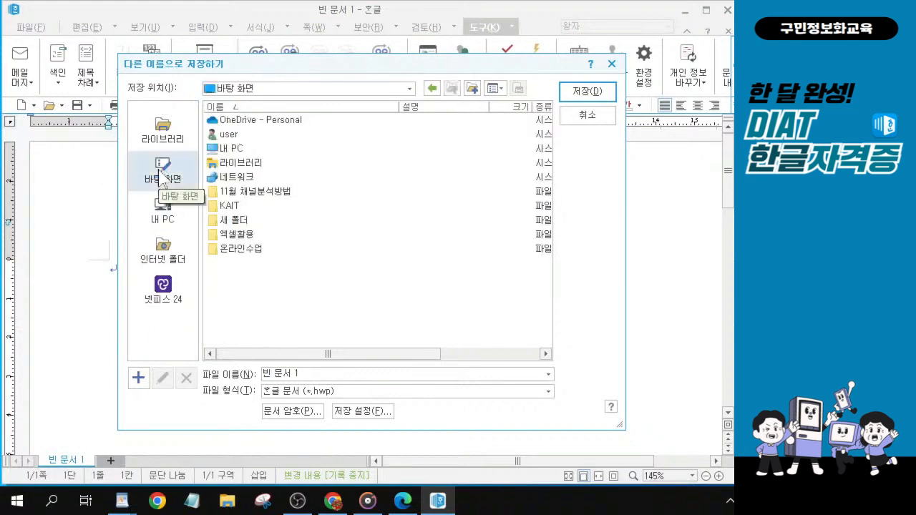
left_click(235, 210)
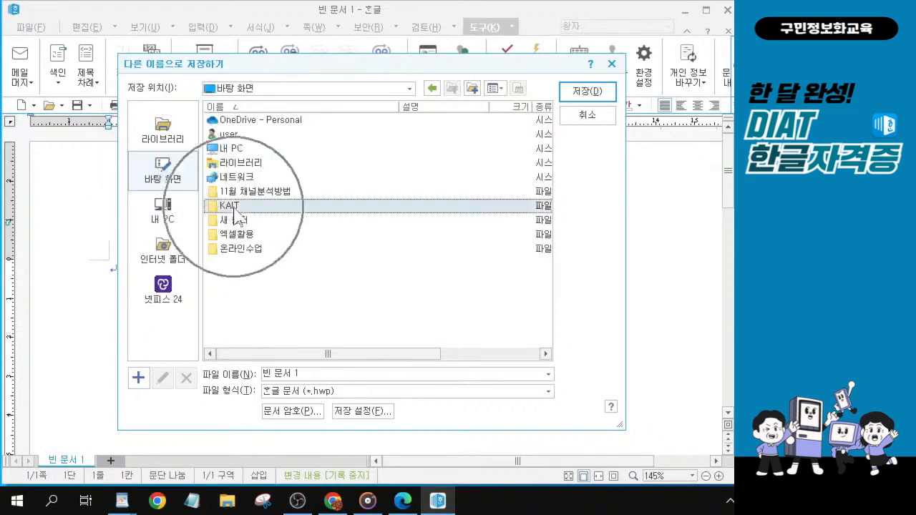
left_click(235, 210)
double_click(236, 209)
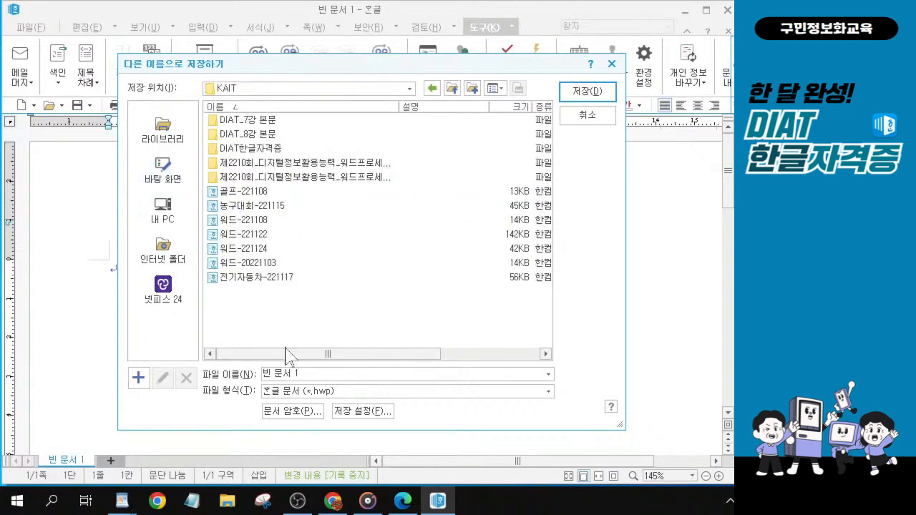
Step: Name the file 워드-221129 and save it as a 한글 document (*.hwp)
left_click_drag(301, 374, 259, 373)
type("워")
type("드")
type("ㅓ")
type("22")
type("11")
type("29")
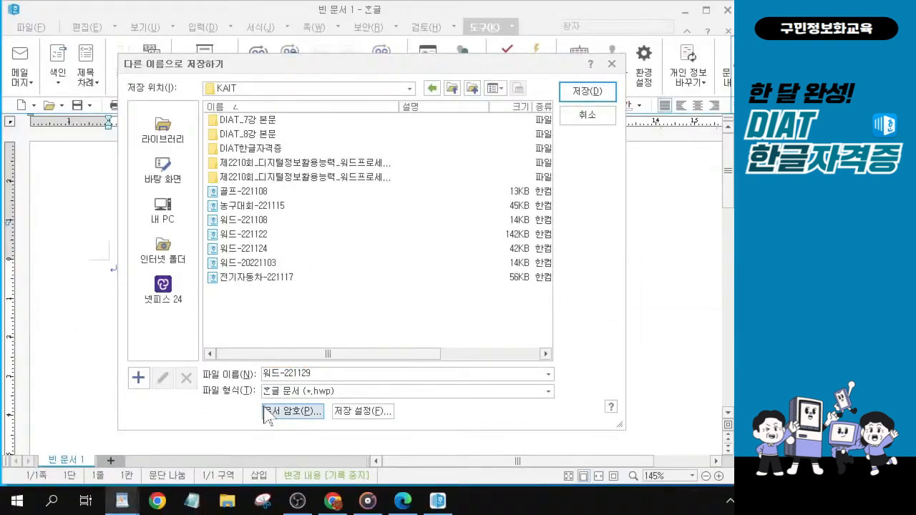
left_click(586, 93)
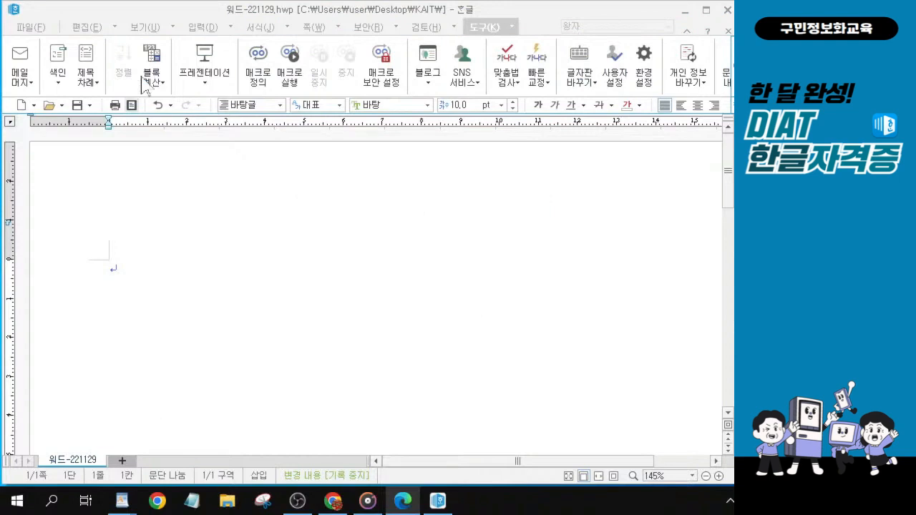
Step: Open the dialog for inserting another document's contents (문서 끼워 넣기)
left_click(238, 16)
left_click(230, 27)
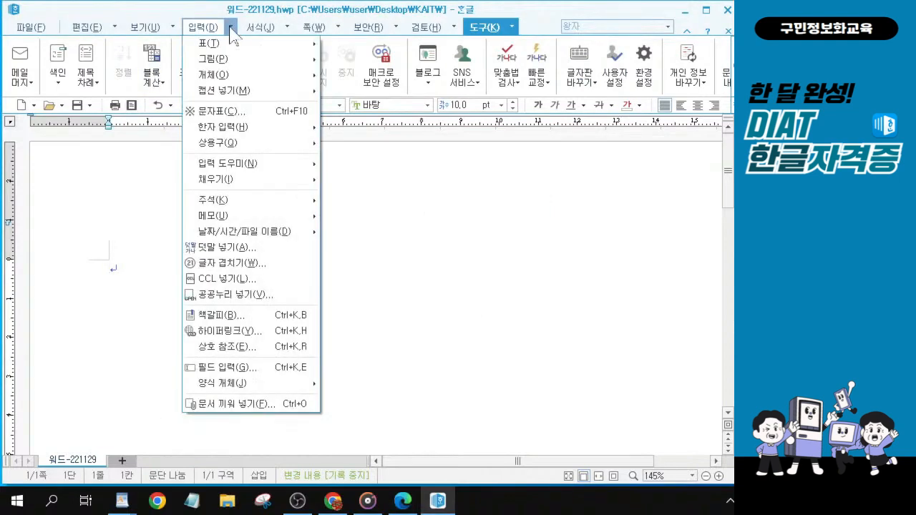
left_click(230, 28)
left_click(230, 29)
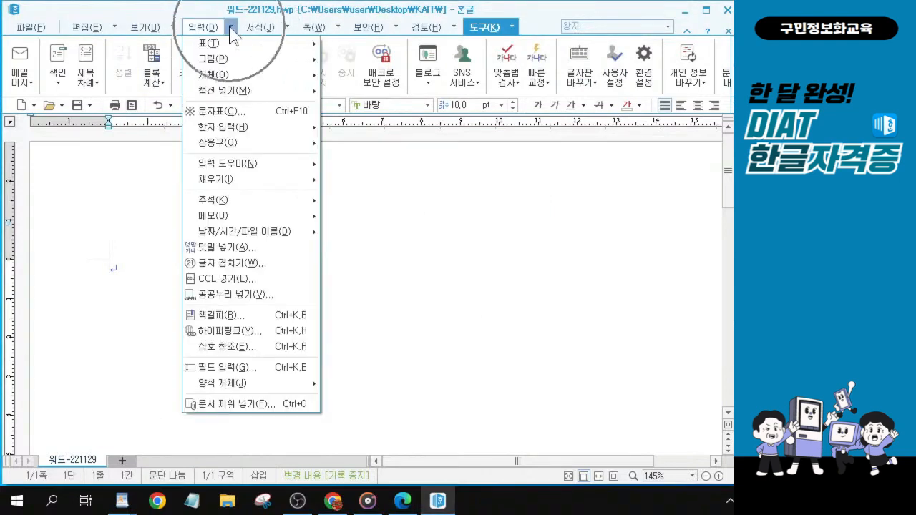
left_click(230, 29)
left_click(230, 30)
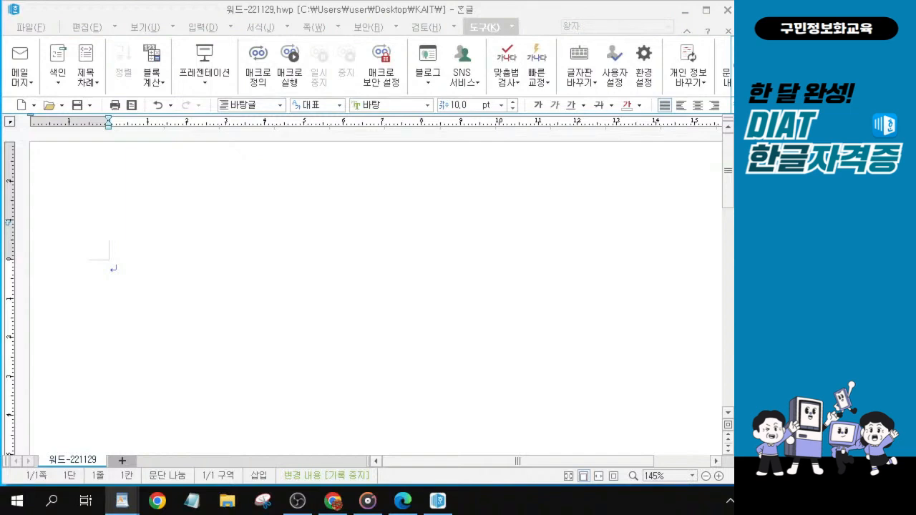
left_click(231, 29)
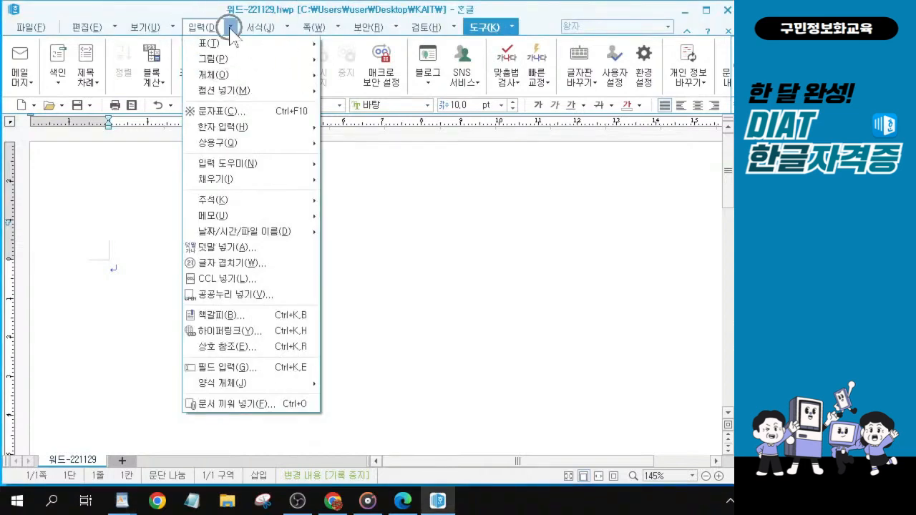
left_click(251, 405)
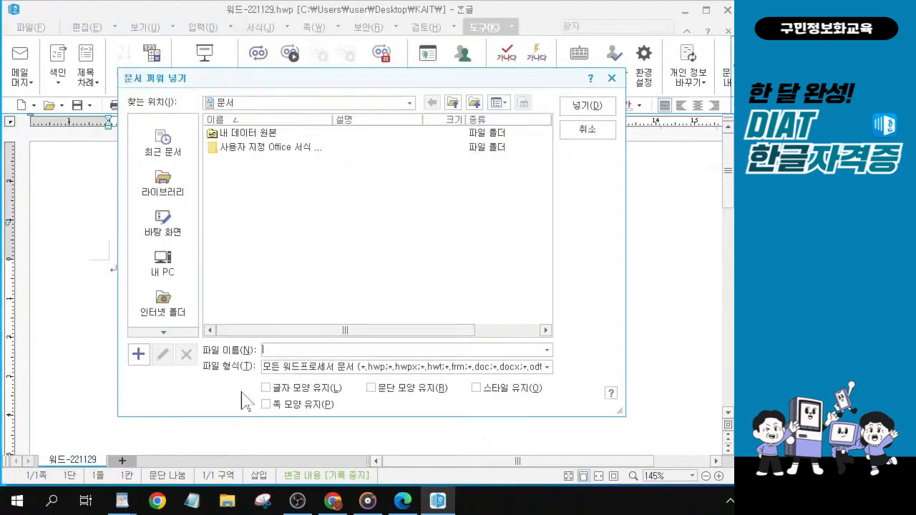
Step: Insert the file 최신기출문제2_본문 from the DIAT_8강 본문 folder inside the desktop's KAIT folder
left_click(158, 239)
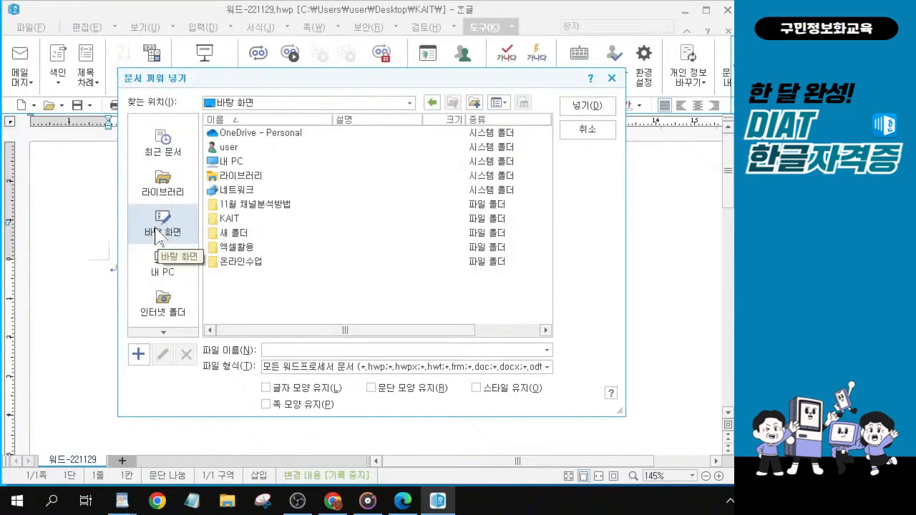
left_click(242, 219)
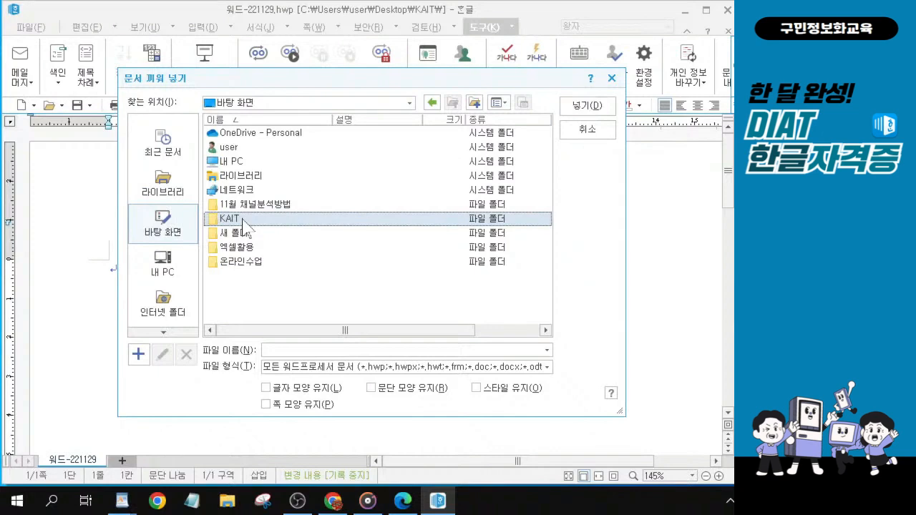
double_click(243, 219)
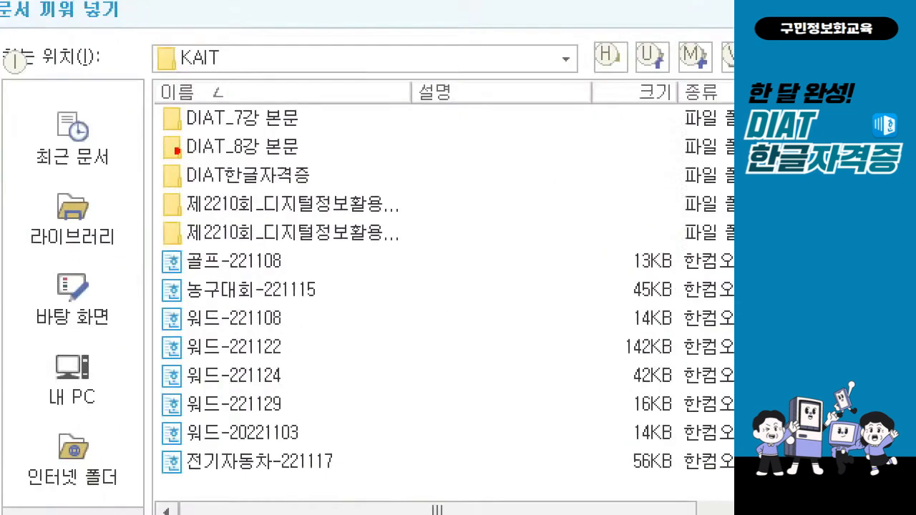
mouse_move(149, 126)
left_mouse_down()
mouse_move(219, 169)
mouse_move(348, 171)
left_mouse_up()
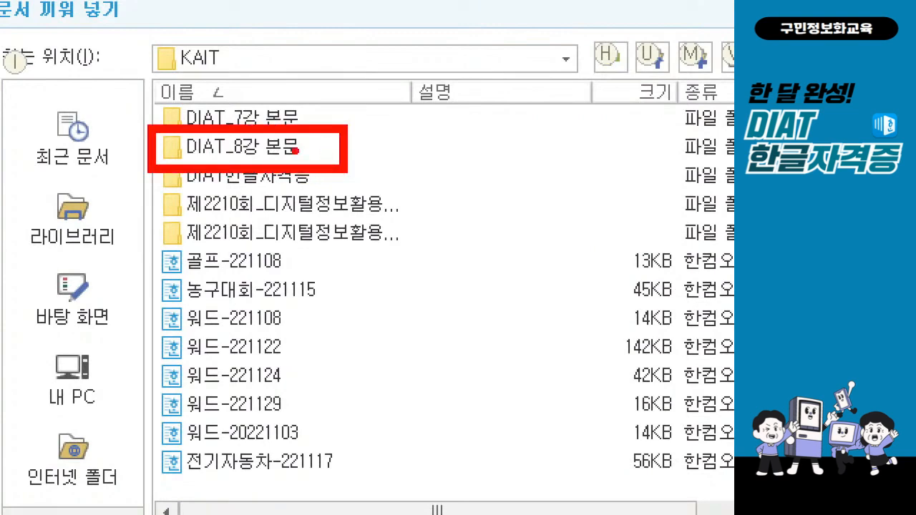
left_click(252, 150)
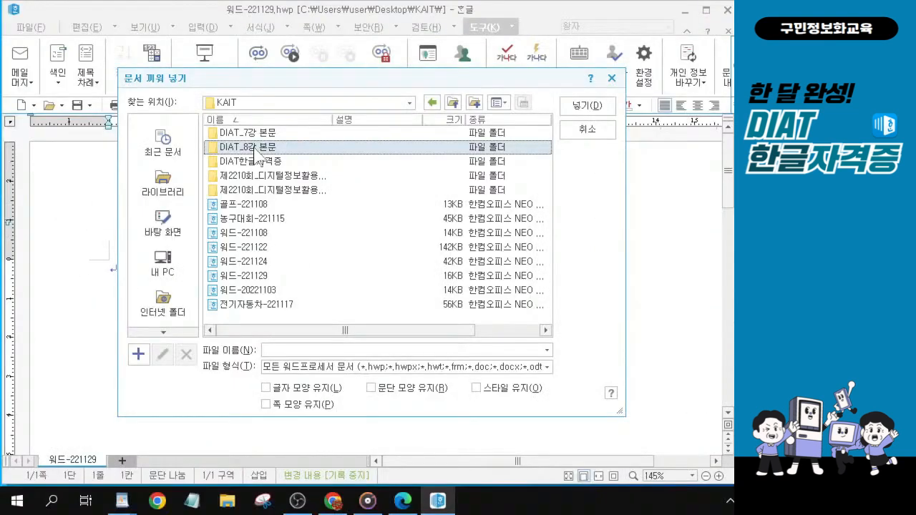
double_click(256, 150)
left_click(258, 149)
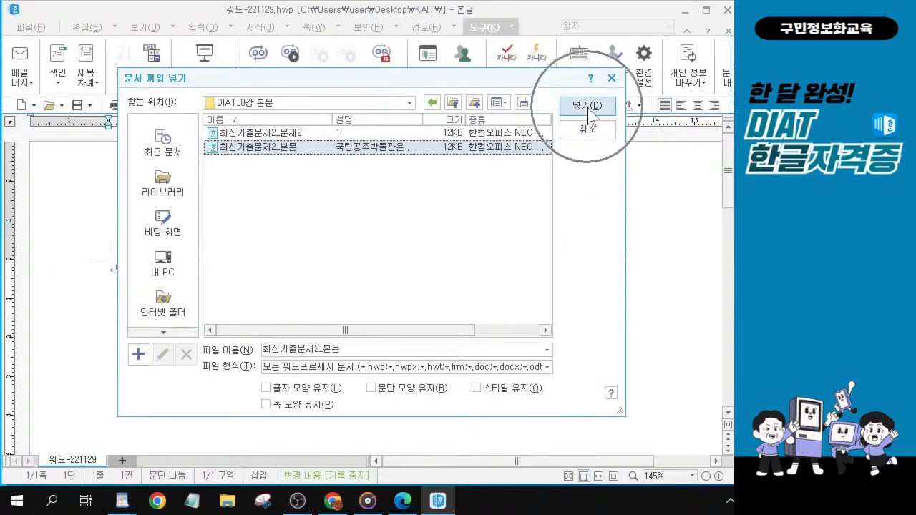
left_click(589, 109)
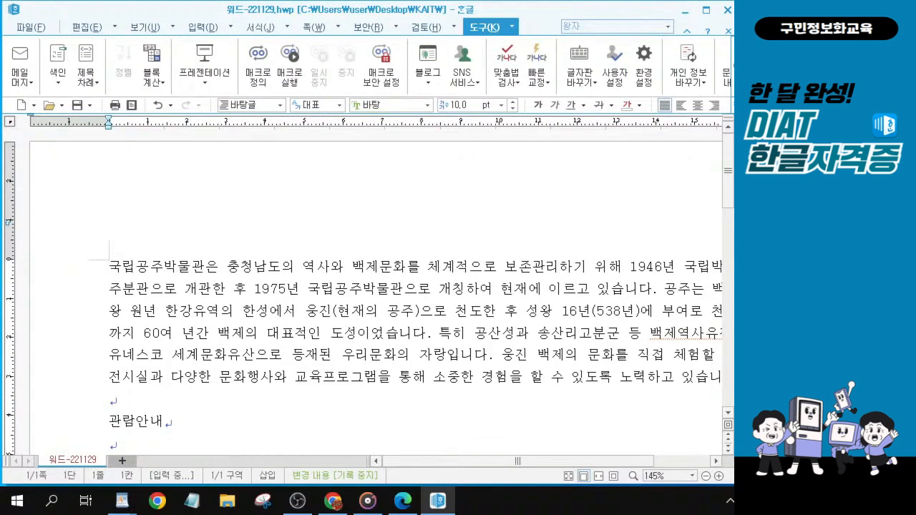
Step: Place the text cursor directly in front of the 관람안내 heading below the introductory paragraph
key("alt+Tab")
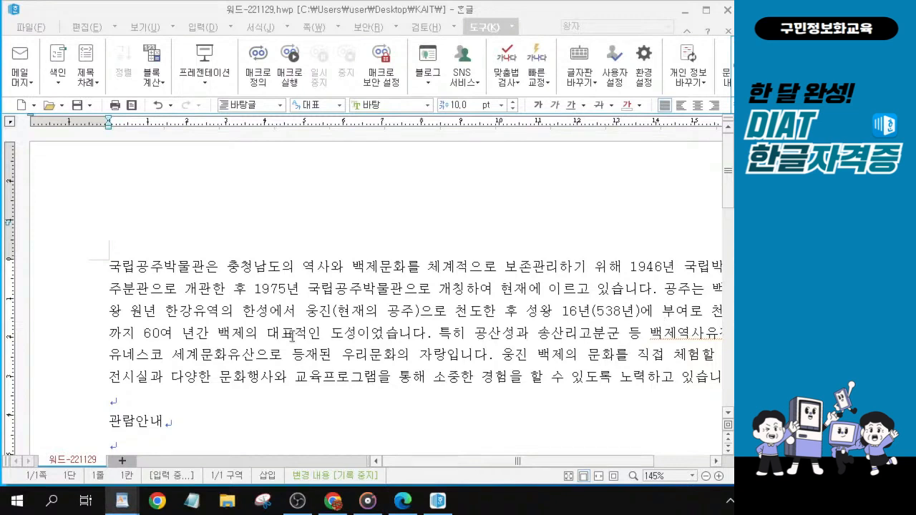
scroll(292, 337, "down", 1)
scroll(292, 336, "down", 1)
left_click(113, 300)
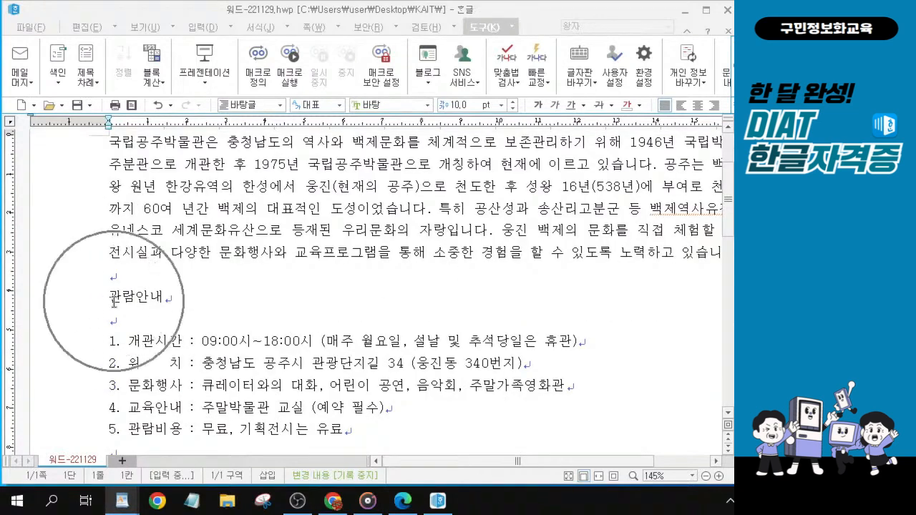
scroll(113, 302, "up", 4)
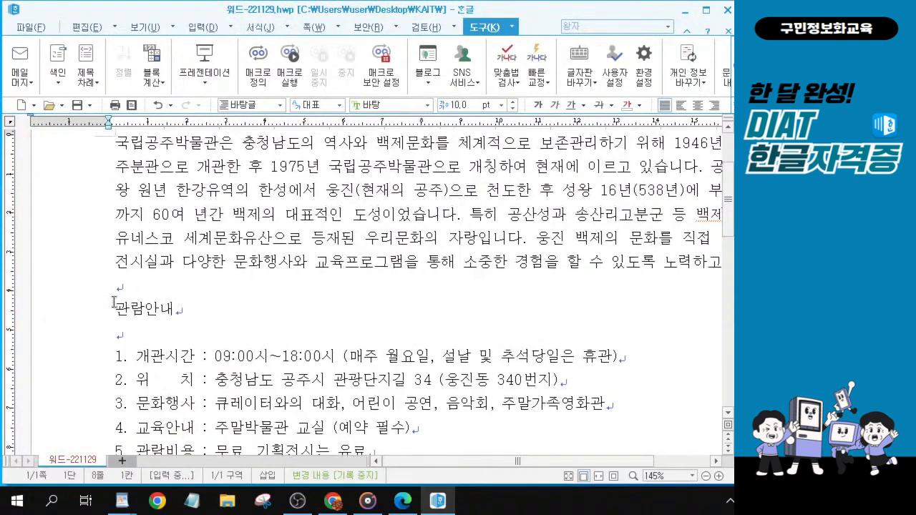
scroll(191, 369, "down", 1)
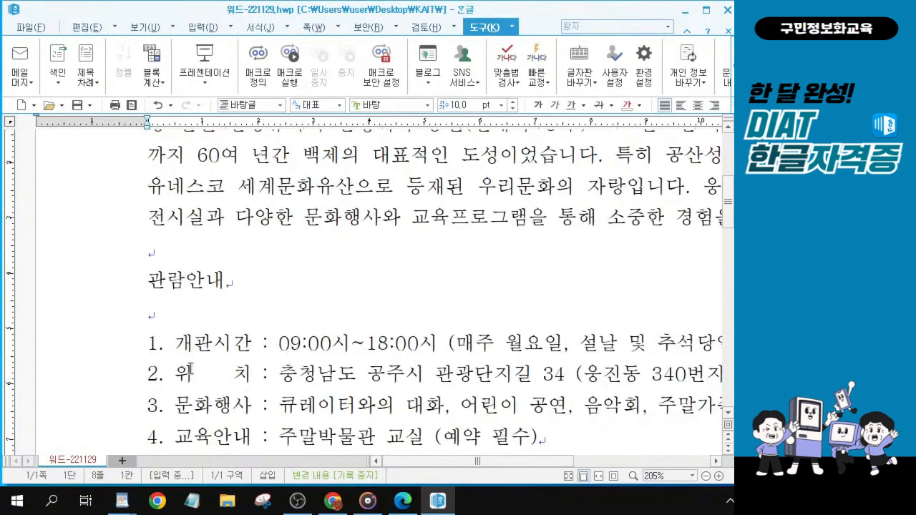
left_click(152, 281)
scroll(146, 283, "up", 3)
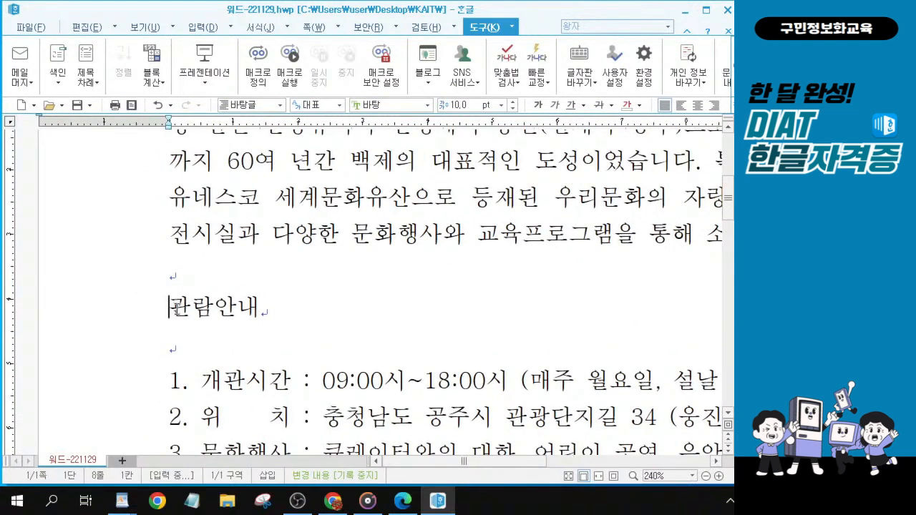
scroll(181, 333, "down", 3)
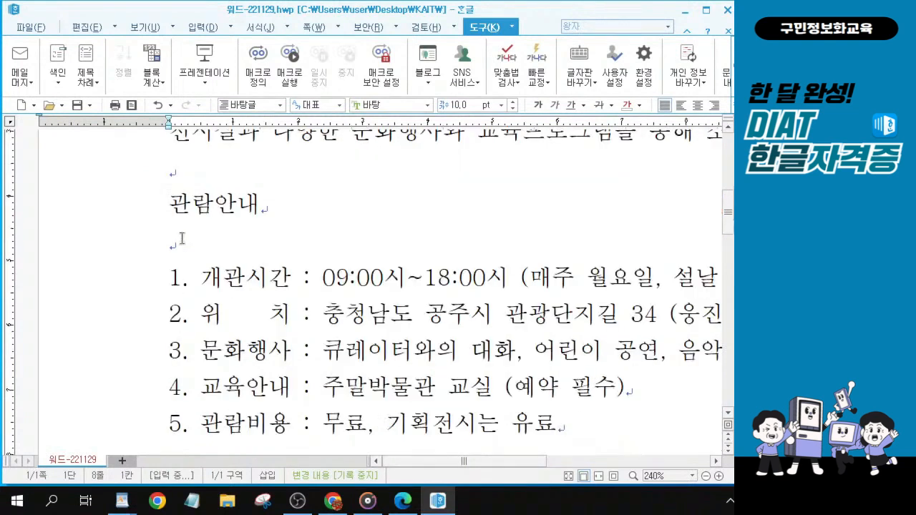
left_click(169, 209)
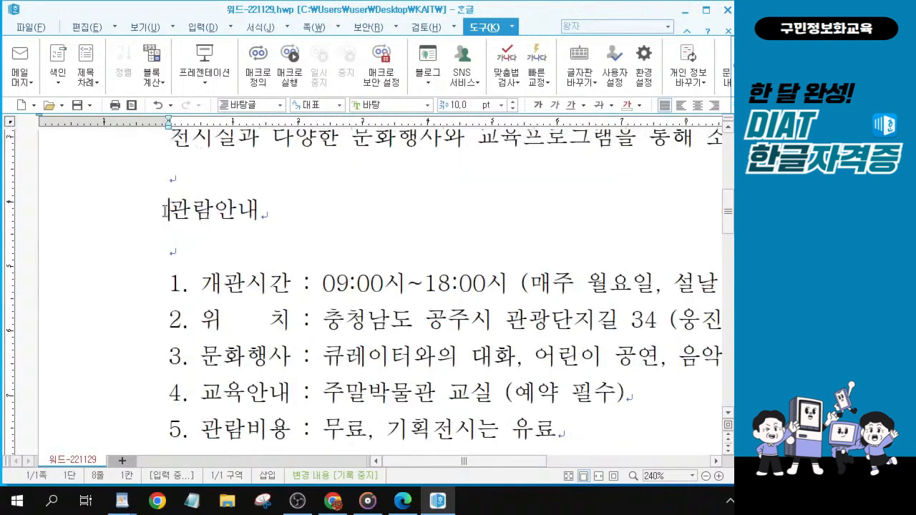
Step: Open the special-character dialog (문자표 입력) and show the 전각 기호(일반) set of the 한글(HNC) character table
key("ctrl+F10")
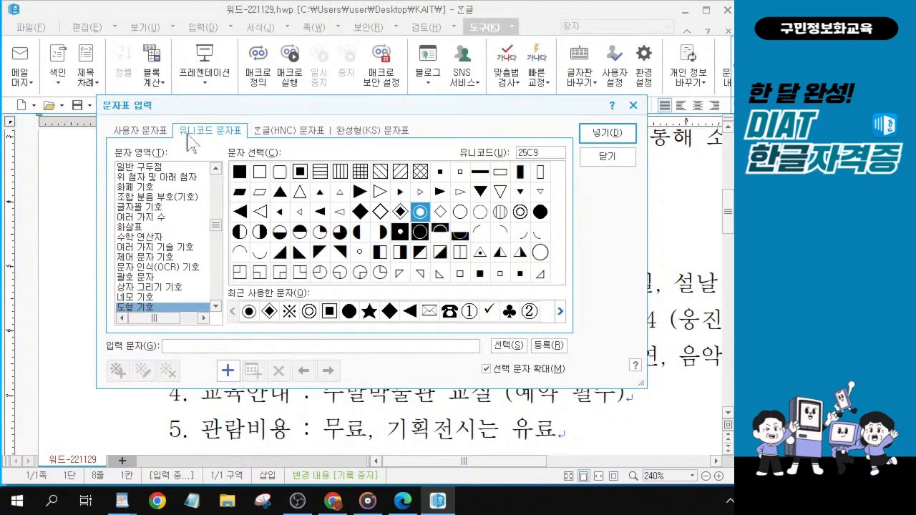
left_click(290, 131)
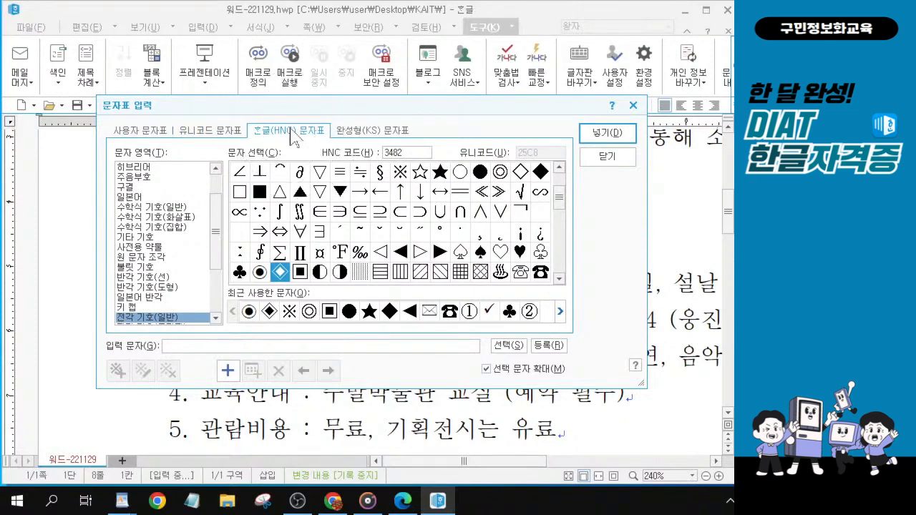
left_click(290, 129)
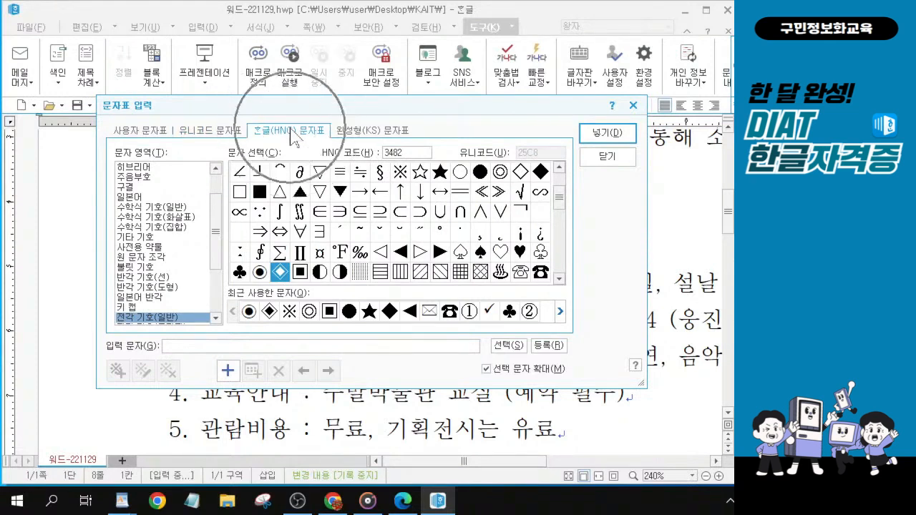
left_click(214, 211)
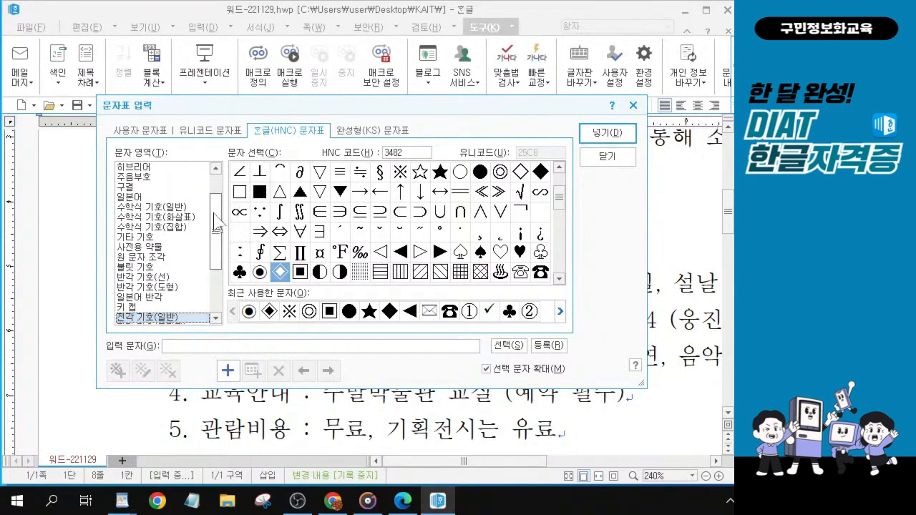
scroll(215, 272, "down", 3)
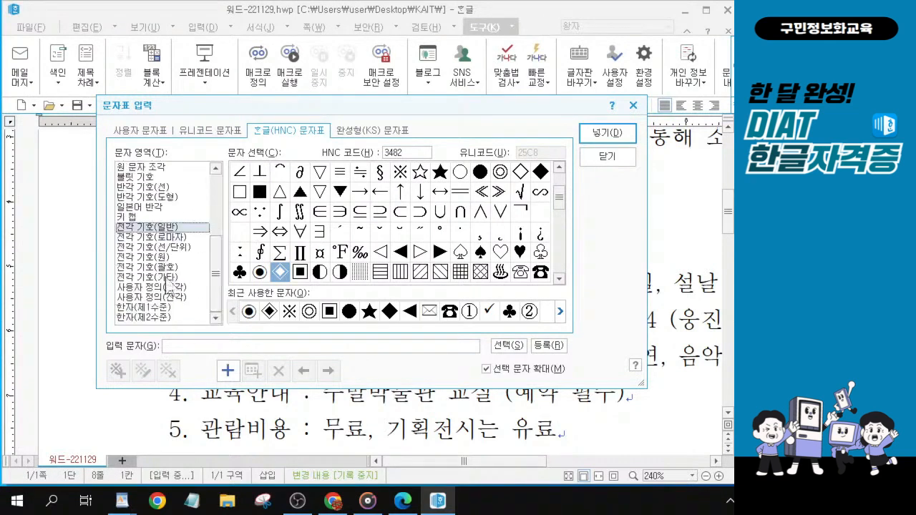
key("alt+1")
left_click(167, 228)
mouse_move(254, 329)
left_mouse_down()
mouse_move(263, 147)
mouse_move(251, 102)
left_mouse_up()
mouse_move(45, 209)
left_mouse_down()
mouse_move(72, 236)
mouse_move(241, 253)
left_mouse_up()
mouse_move(310, 8)
left_mouse_down()
mouse_move(465, 64)
mouse_move(505, 63)
left_mouse_up()
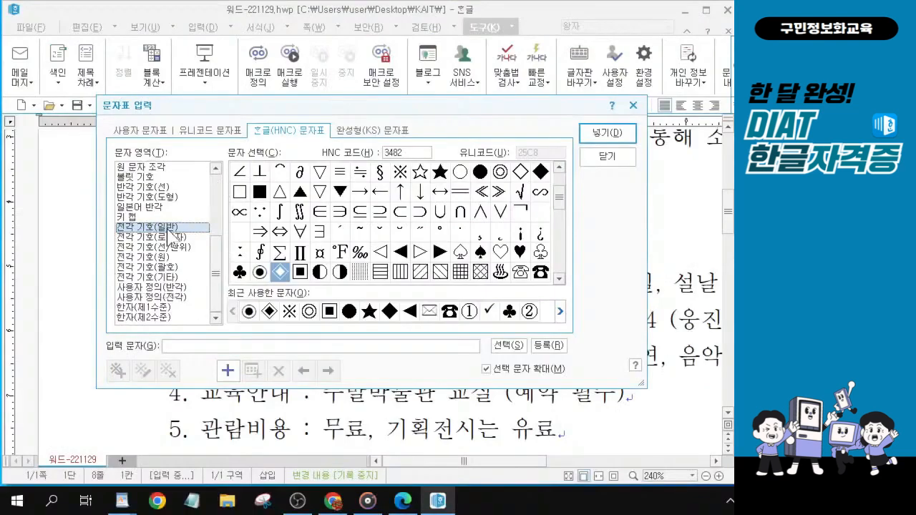
key("ctrl")
key("ctrl")
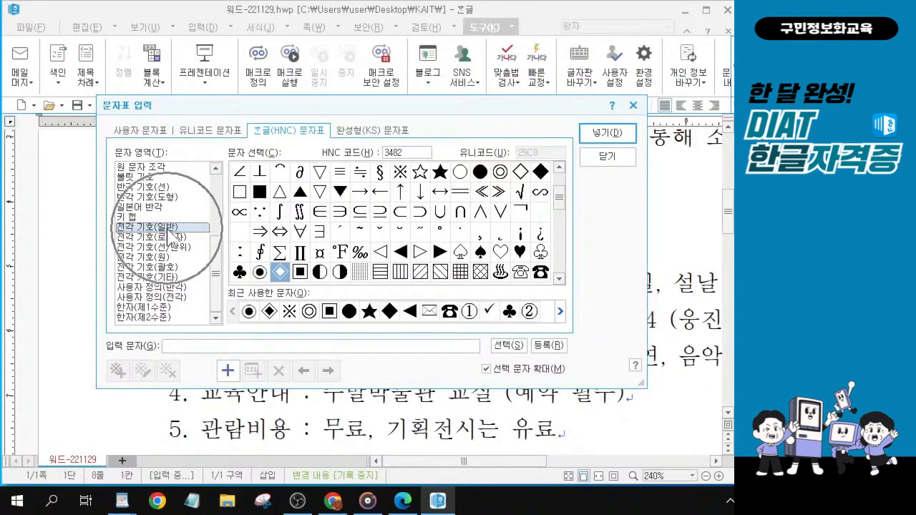
Step: Insert the symbol ◉ directly in front of the 관람안내 heading
left_click(263, 276)
key("ctrl")
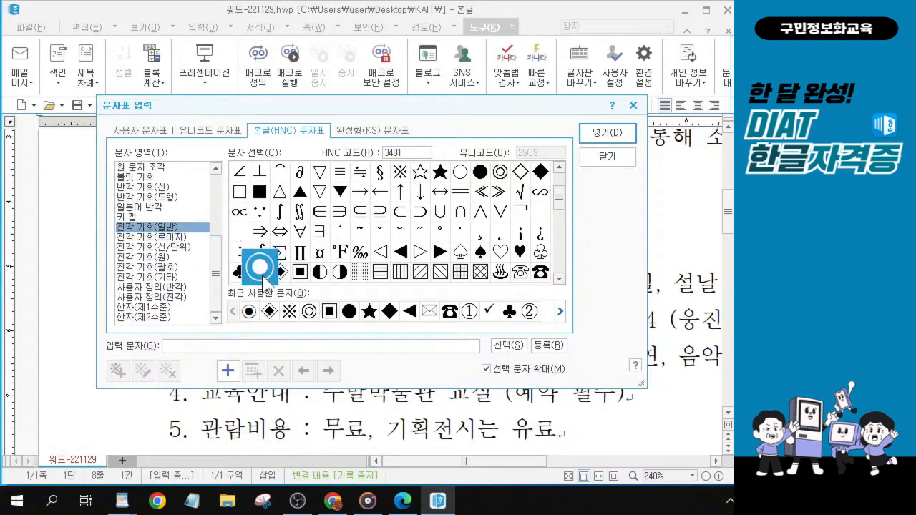
key("alt+1")
left_click(263, 275)
mouse_move(243, 228)
left_mouse_down()
mouse_move(256, 245)
mouse_move(294, 214)
left_mouse_up()
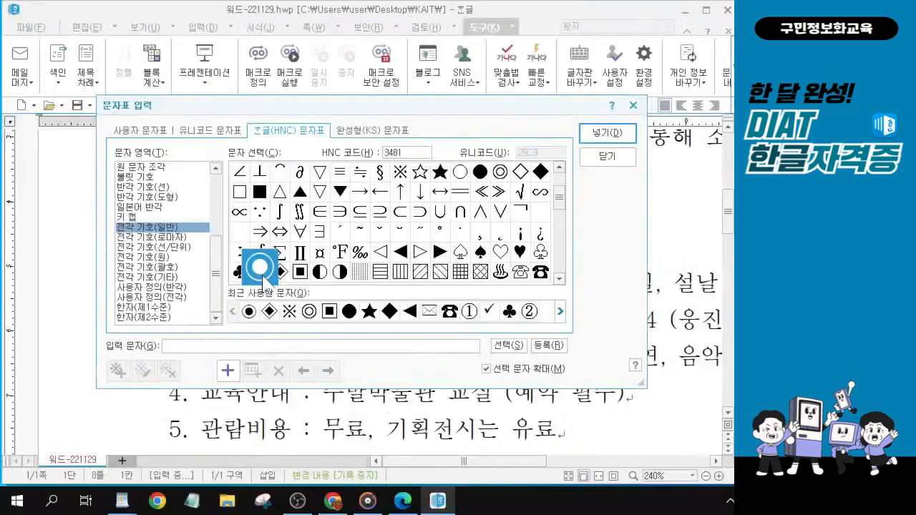
left_click(618, 133)
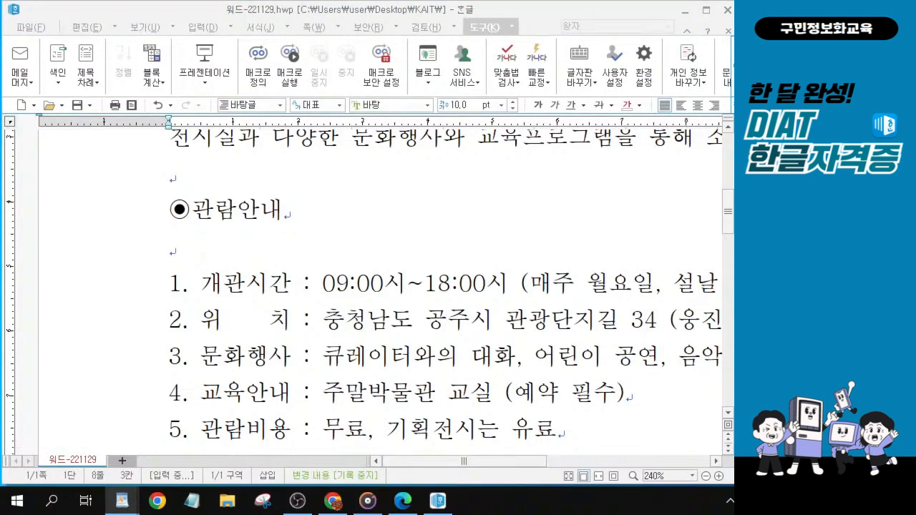
Step: Add a space between the ◉ symbol and the heading text 관람안내
left_click(193, 214)
key("ctrl")
key("ctrl")
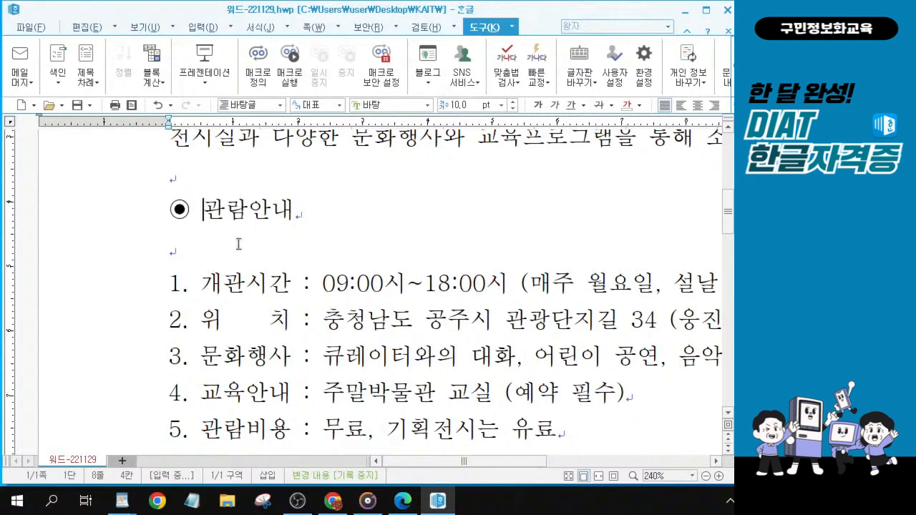
Step: Add a space and the symbol ◉ from the 한글(HNC) character table at the end of the 관람안내 heading
left_click(305, 209)
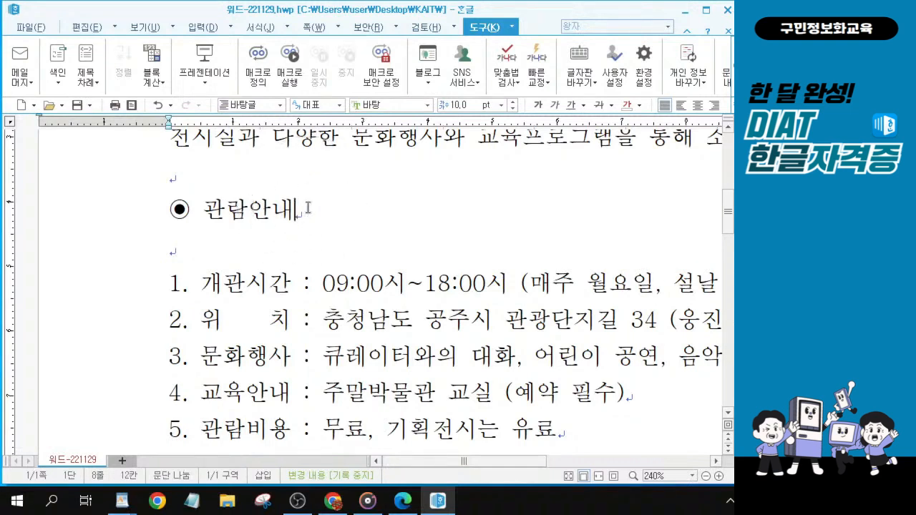
scroll(318, 209, "up", 4)
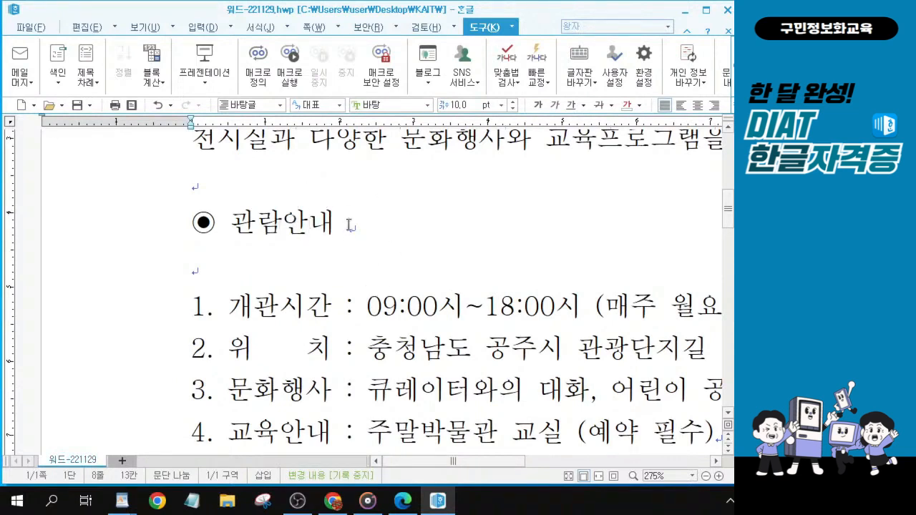
key("ctrl+F10")
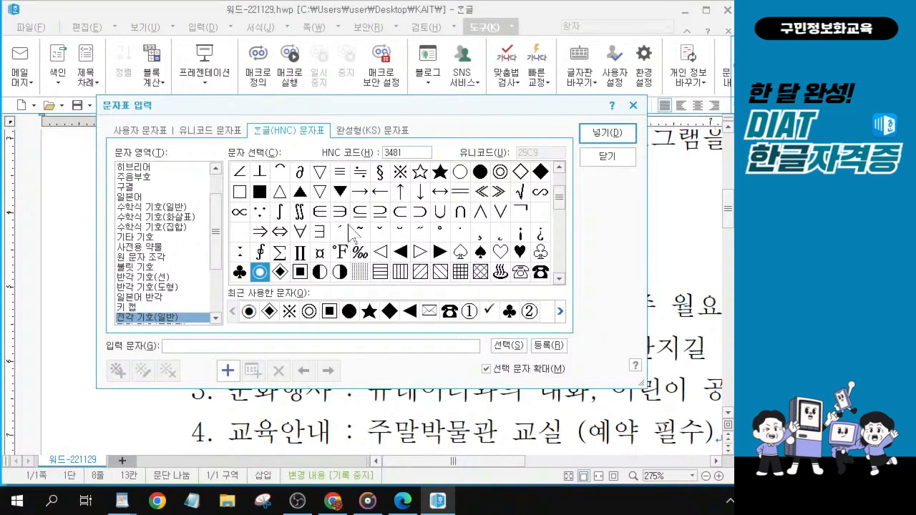
left_click(261, 272)
left_click(255, 279)
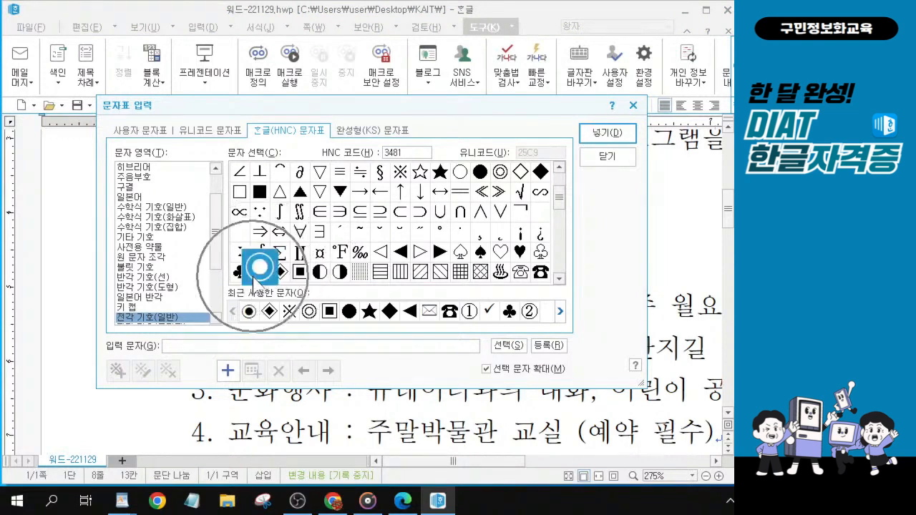
left_click(607, 133)
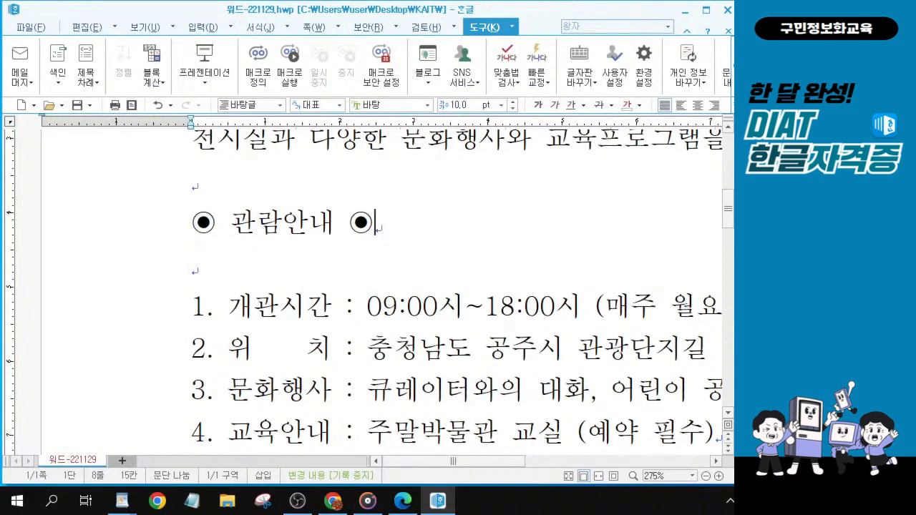
Step: Insert the symbol ※ from the 전각 기호(일반) set, followed by a space, in front of the 기타사항 heading
scroll(423, 343, "down", 5)
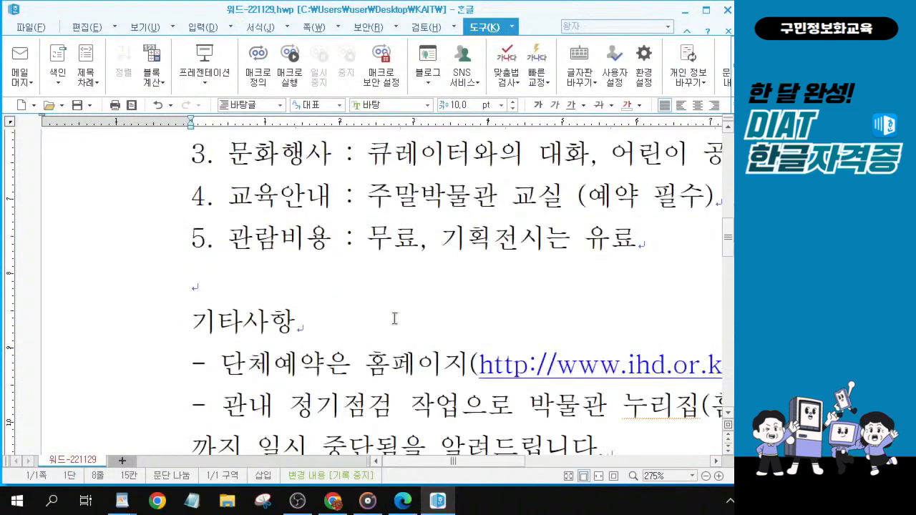
scroll(394, 318, "down", 3)
scroll(288, 224, "down", 10)
left_click(127, 364)
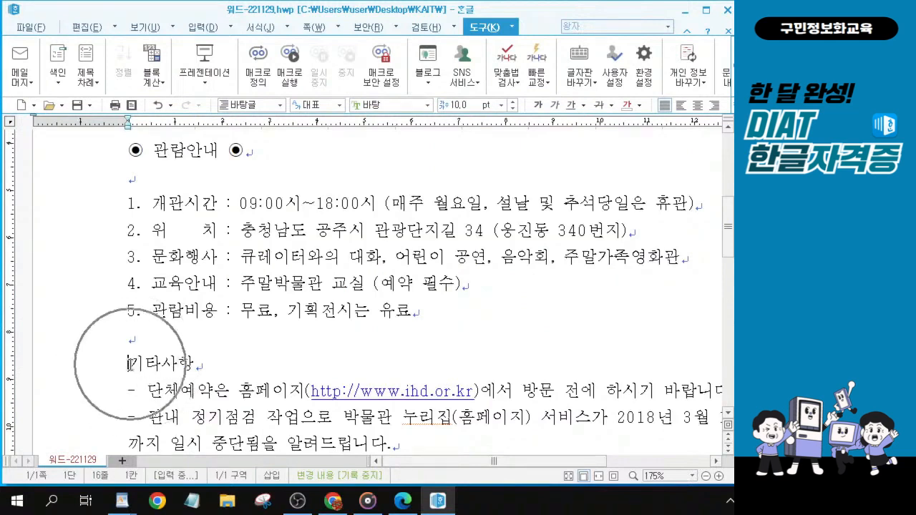
key("alt+Tab")
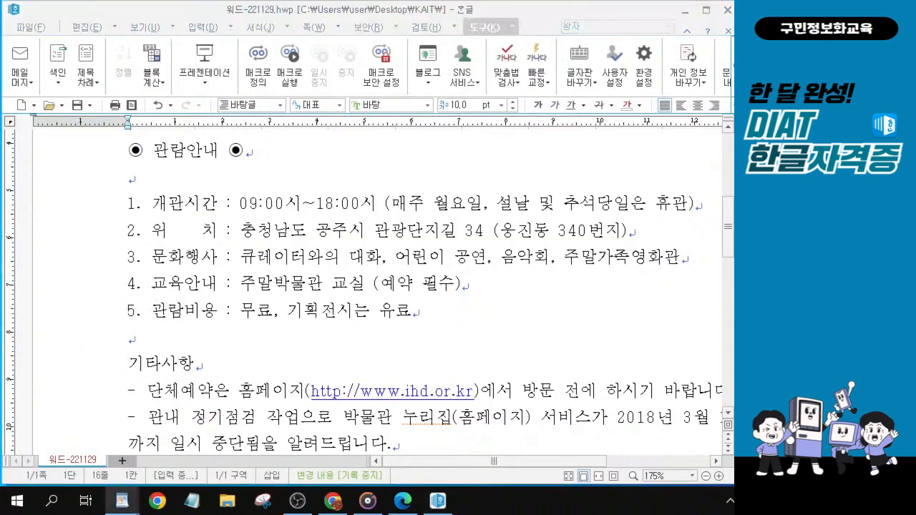
left_click(130, 367)
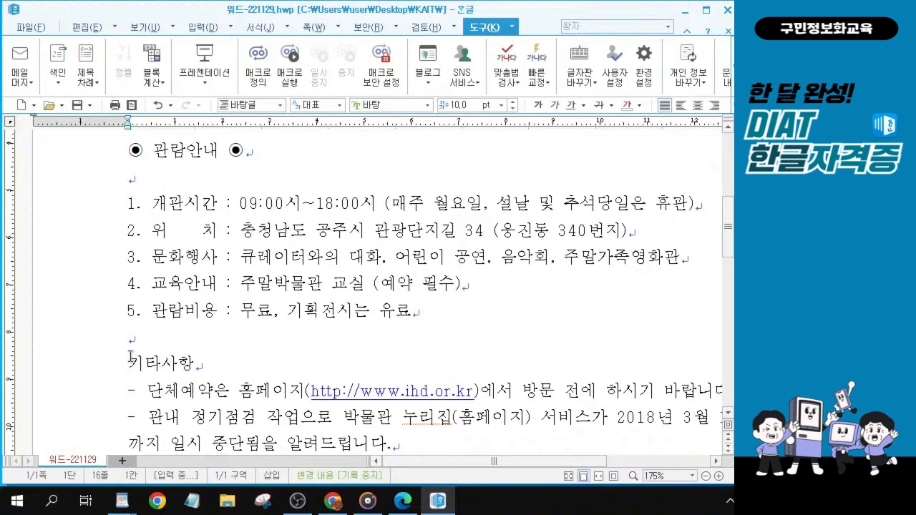
key("ctrl+F10")
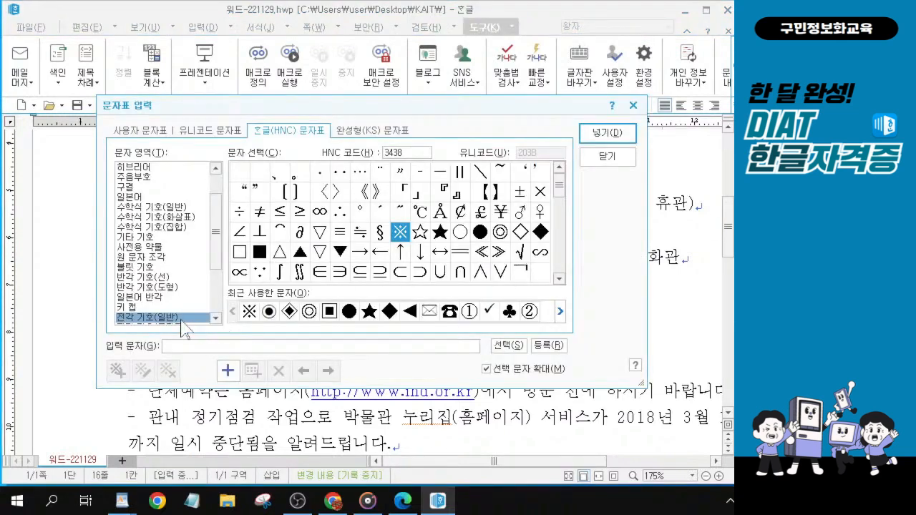
left_click(405, 233)
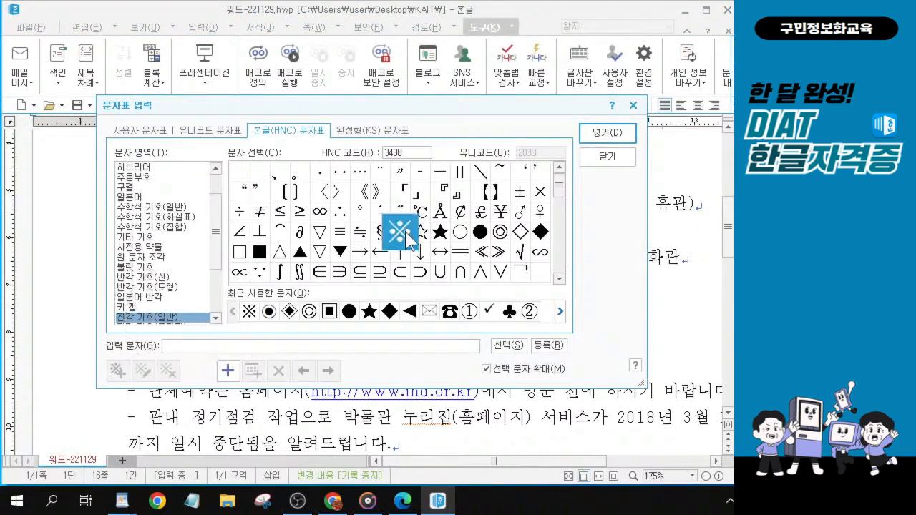
left_click(401, 234)
key("ctrl")
key("alt")
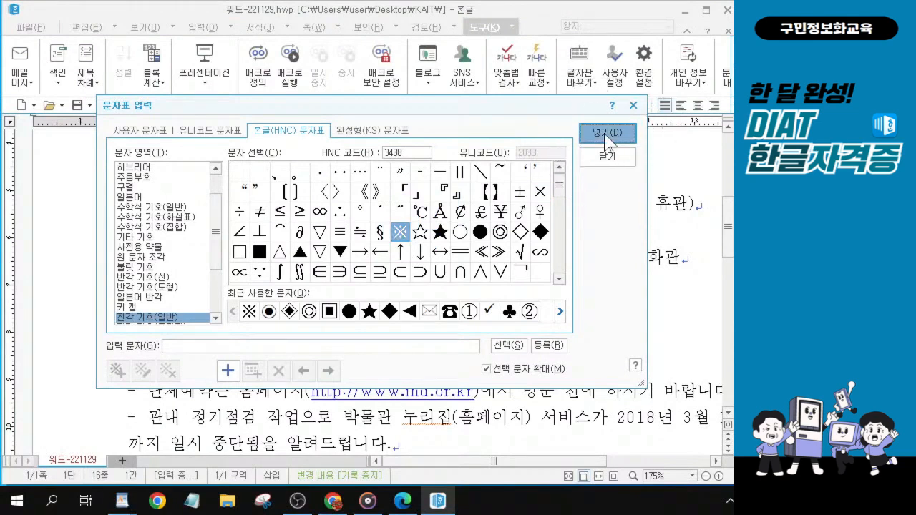
left_click(607, 133)
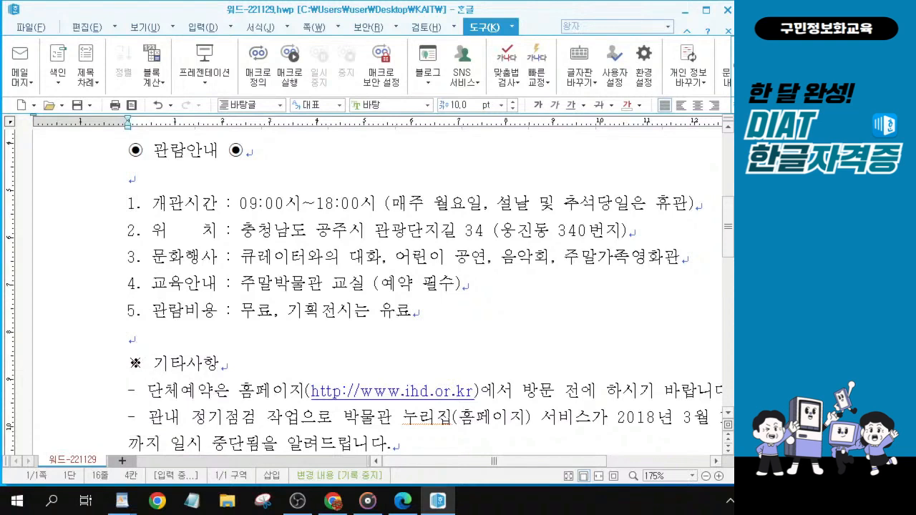
Step: Format the introductory paragraph's opening phrase, from 국립공주박물관은 to 보존관리하기 위해, as bold and italic
key("alt+Tab")
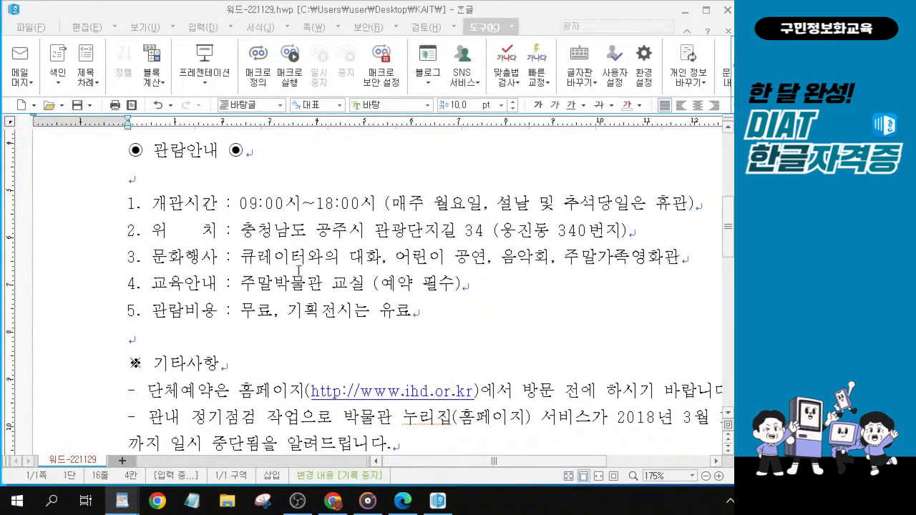
scroll(300, 272, "up", 5)
scroll(222, 213, "down", 2)
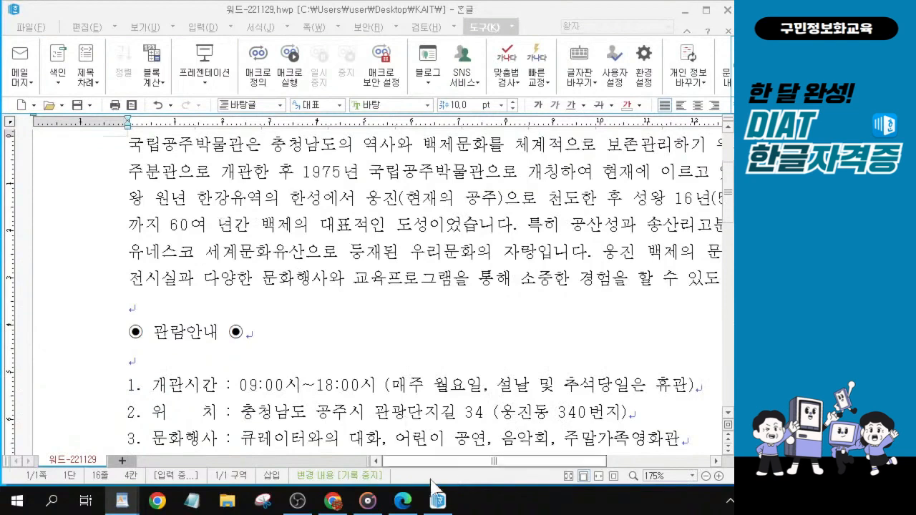
left_click_drag(464, 465, 490, 467)
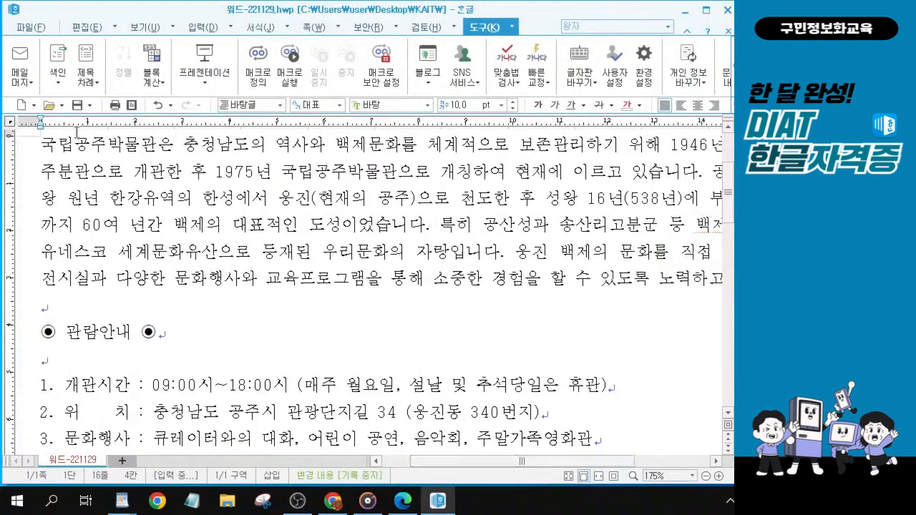
scroll(53, 153, "up", 1)
left_click_drag(41, 189, 656, 192)
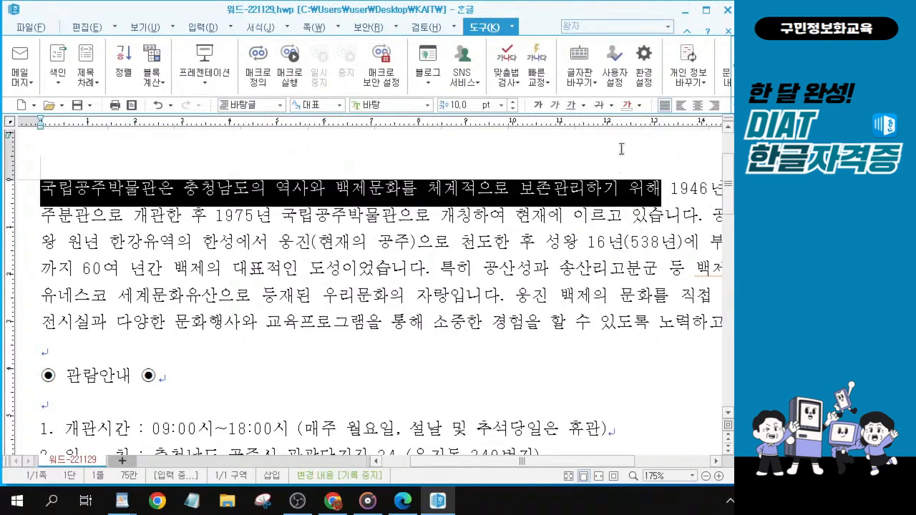
left_click(537, 108)
left_click(536, 107)
left_click(555, 106)
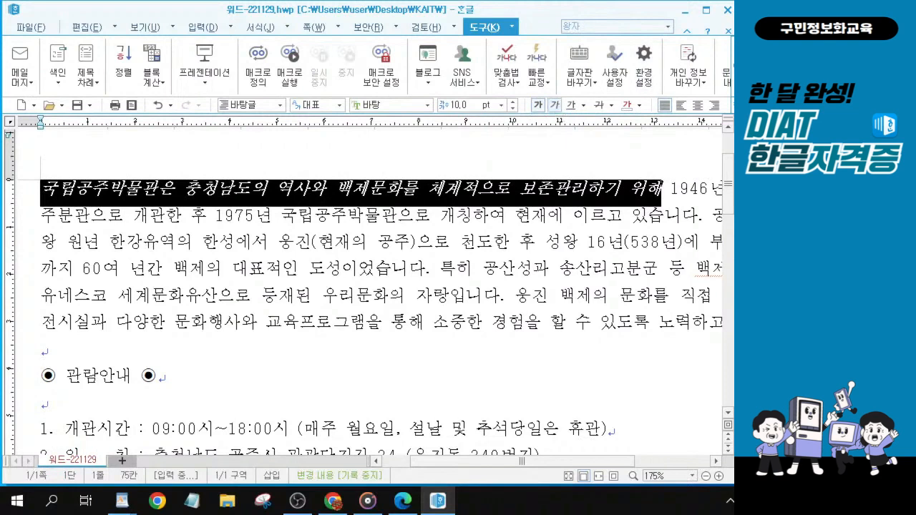
Step: Set the font of the whole heading line ◉ 관람안내 ◉ to 굴림
key("alt+Tab")
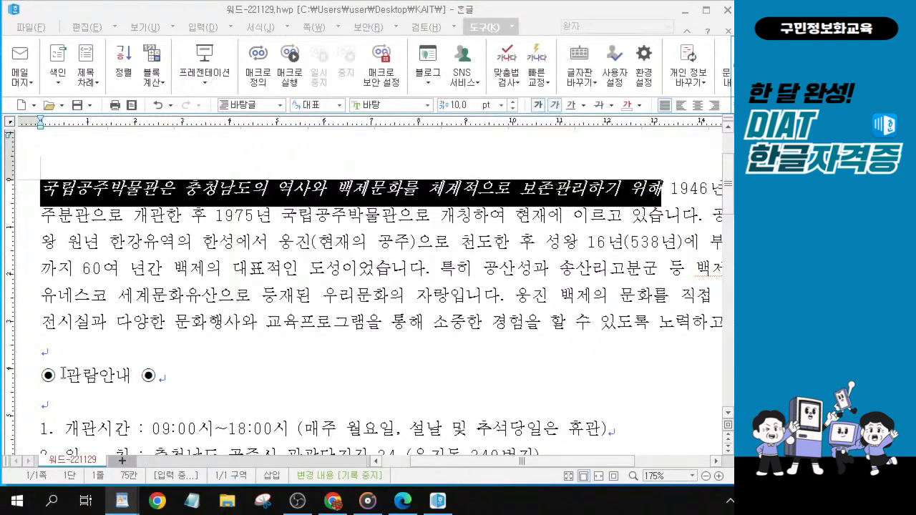
left_click(164, 378)
left_click_drag(178, 376, 41, 377)
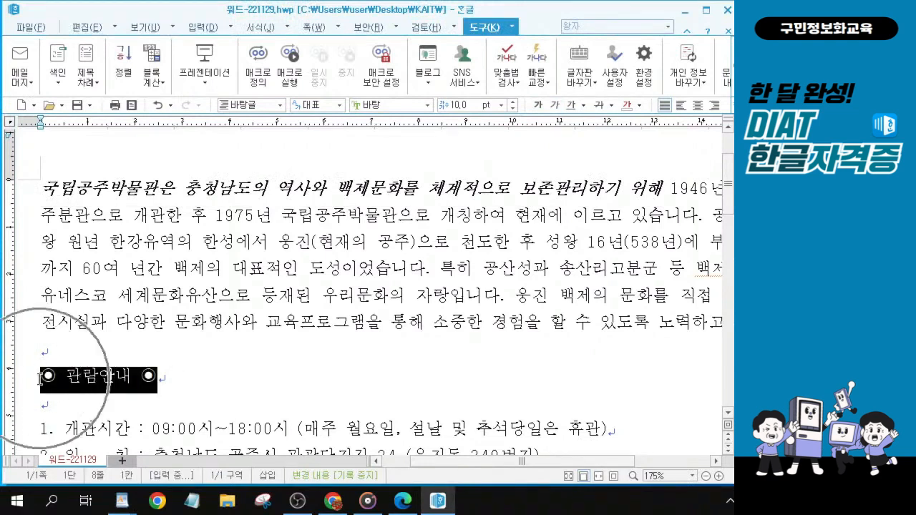
key("alt+Tab")
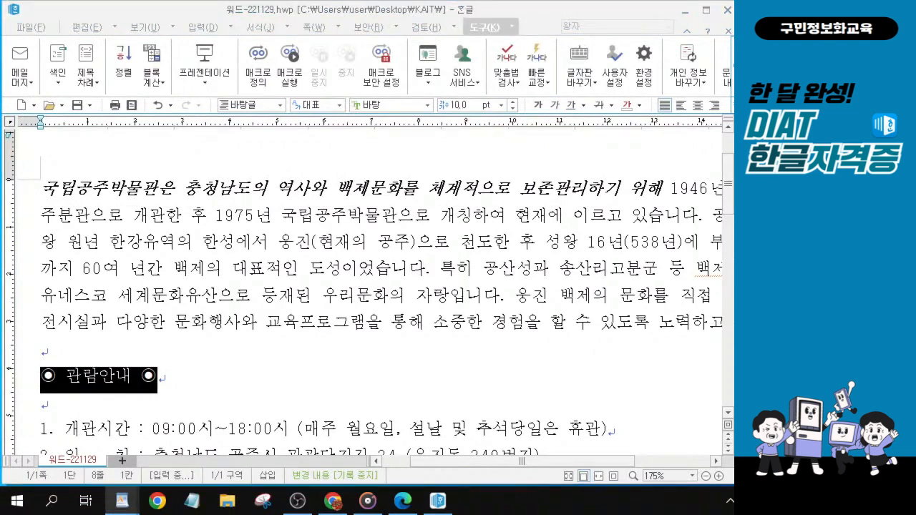
left_click(362, 104)
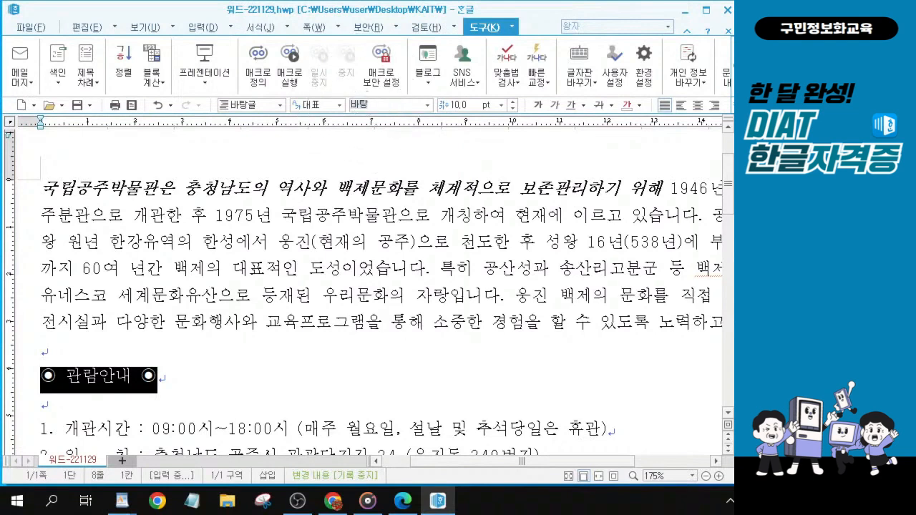
type("굴")
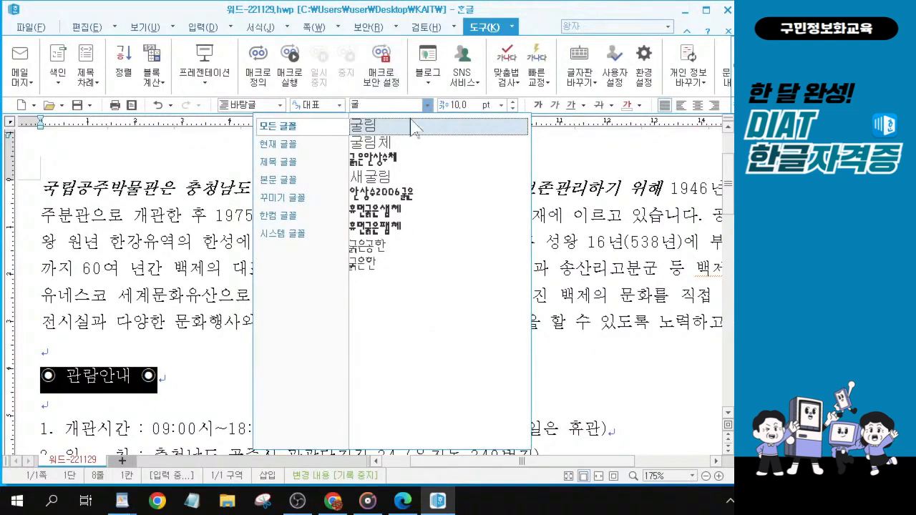
left_click(372, 129)
left_click(371, 128)
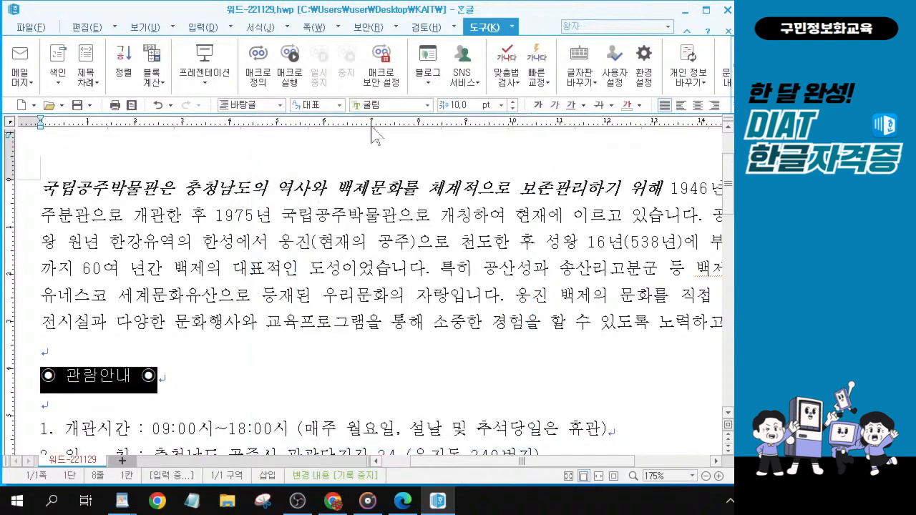
Step: Center the heading line ◉ 관람안내 ◉ on the page
left_click(695, 106)
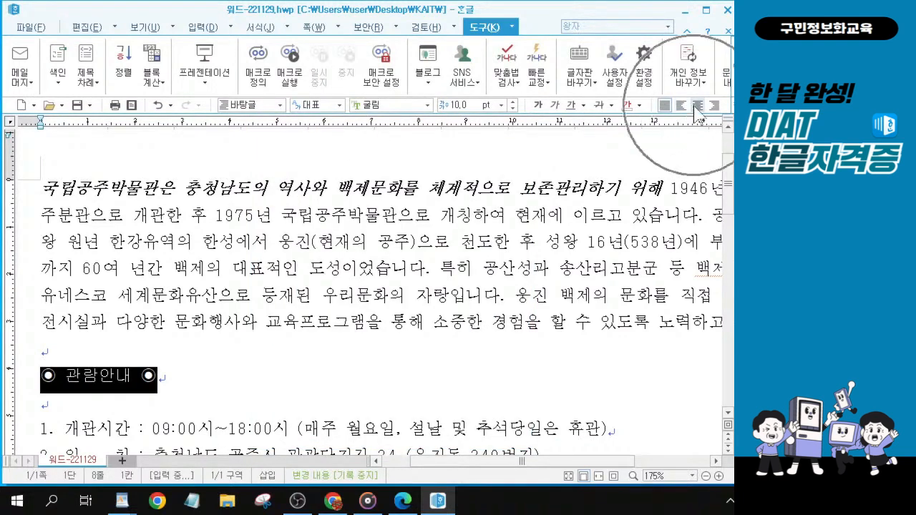
key("ctrl")
key("ctrl")
key("ctrl")
key("ctrl")
key("ctrl")
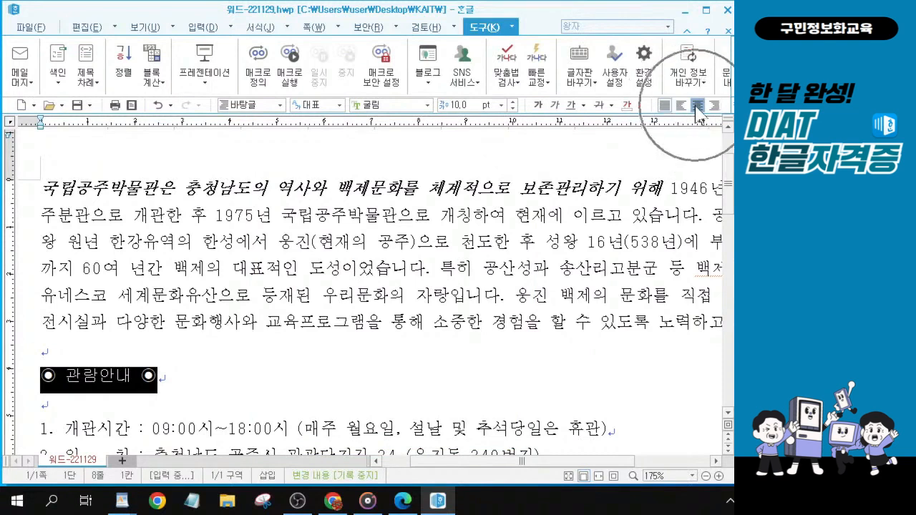
key("ctrl")
key("ctrl")
key("ctrl")
key("ctrl")
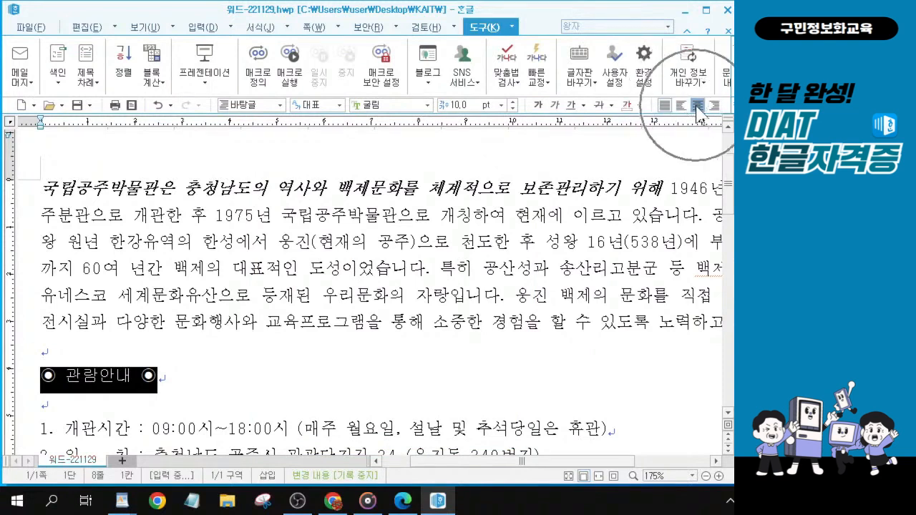
left_click(697, 106)
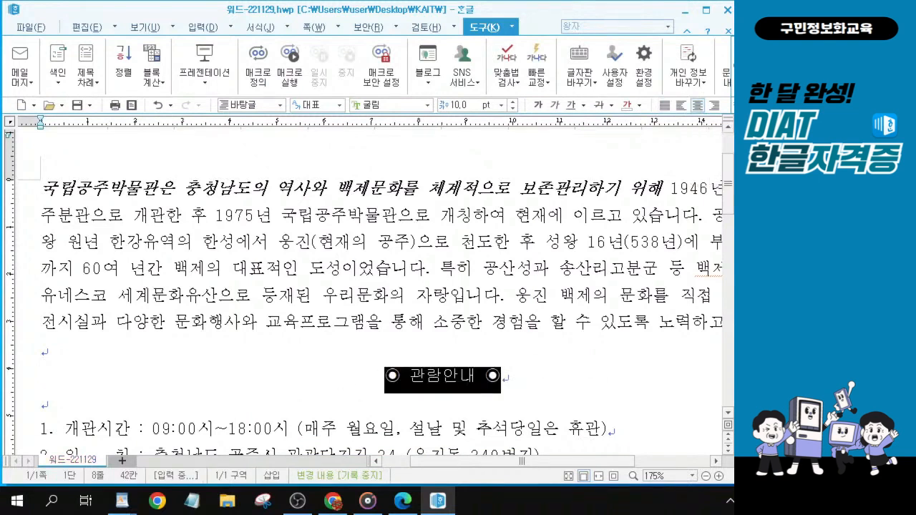
Step: Format the whole address on the 위치 line, item 2 of the visitor information, as italic and underlined
scroll(389, 423, "down", 2)
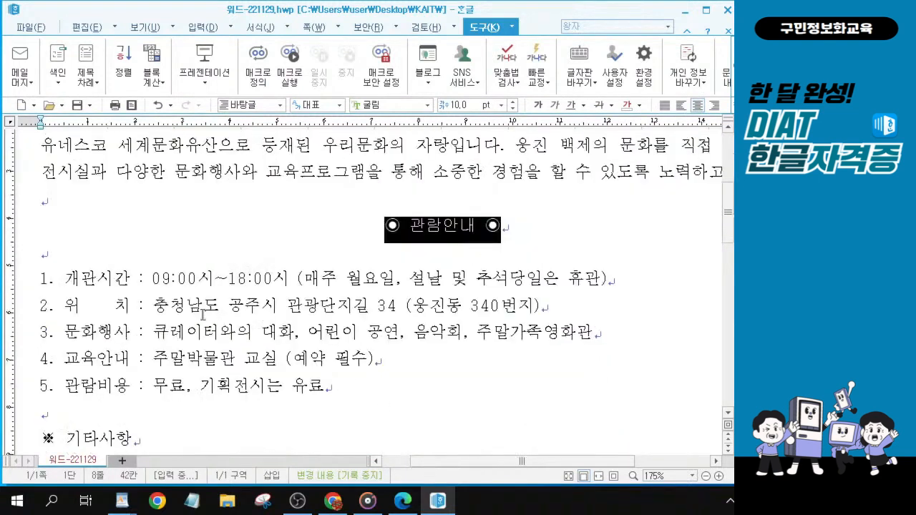
left_click(155, 309)
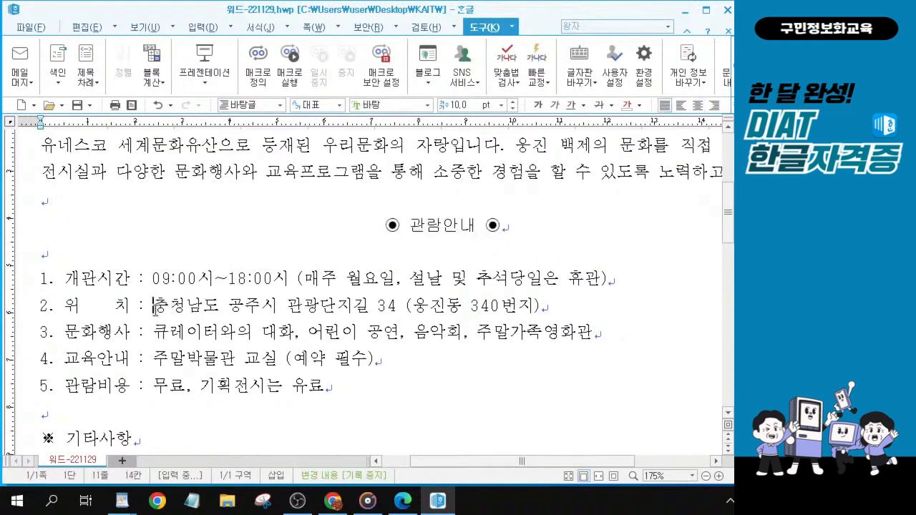
left_click(155, 309)
left_click(156, 309)
left_click_drag(153, 306, 565, 306)
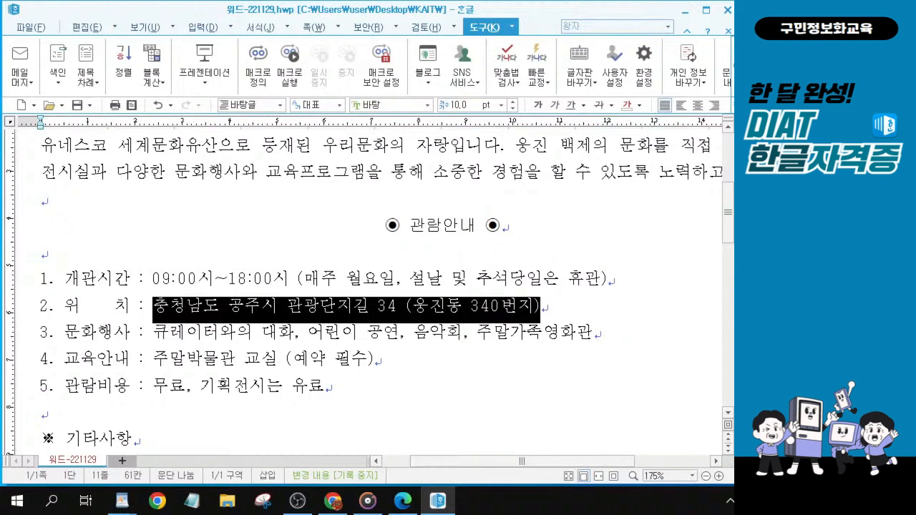
key("alt+Tab")
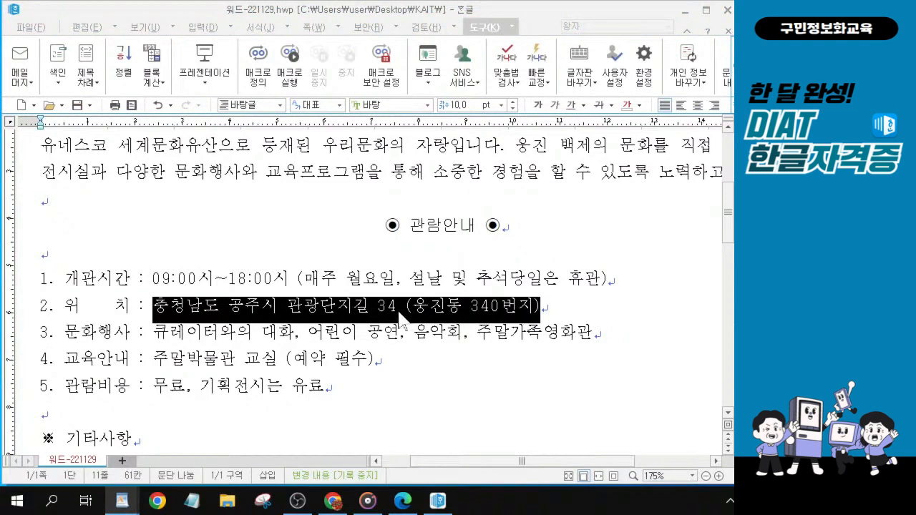
left_click(555, 107)
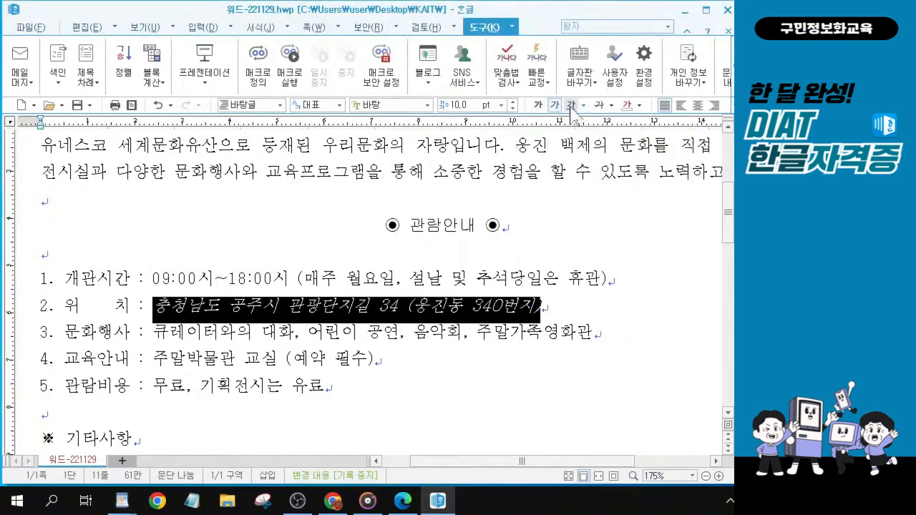
left_click(572, 108)
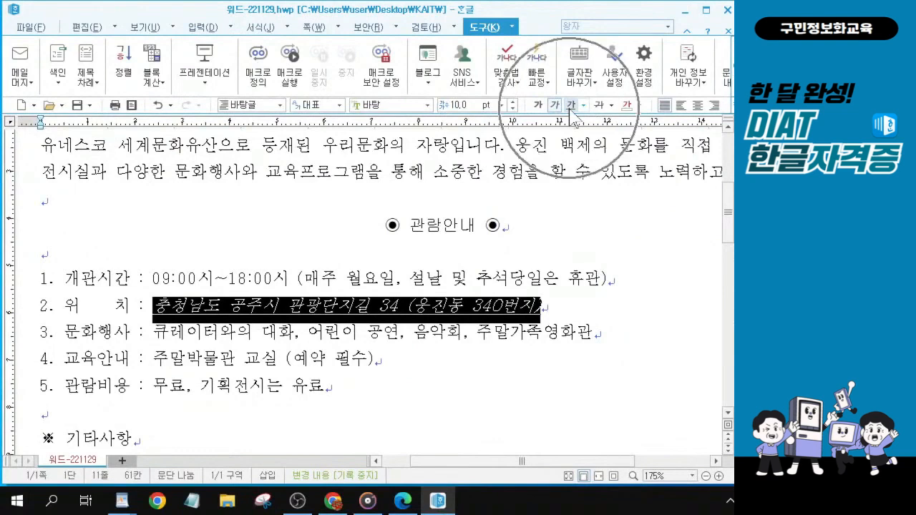
left_click(322, 336)
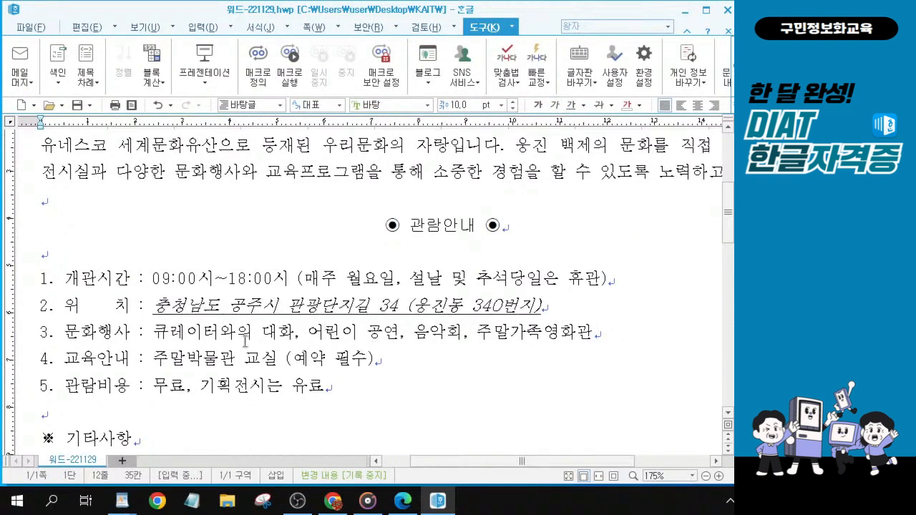
Step: Set a 10 pt left paragraph margin for the three hyphenated items under the 기타사항 heading
left_click(234, 385)
scroll(281, 338, "down", 2)
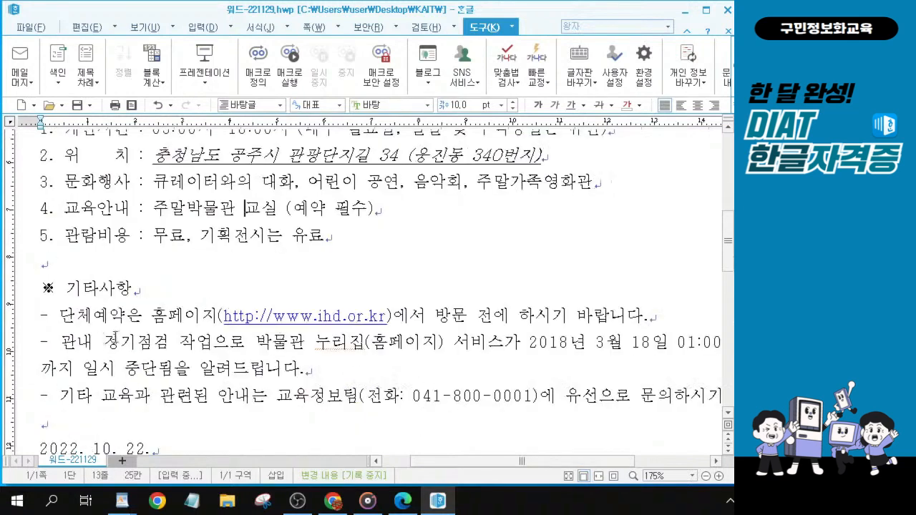
key("alt+Tab")
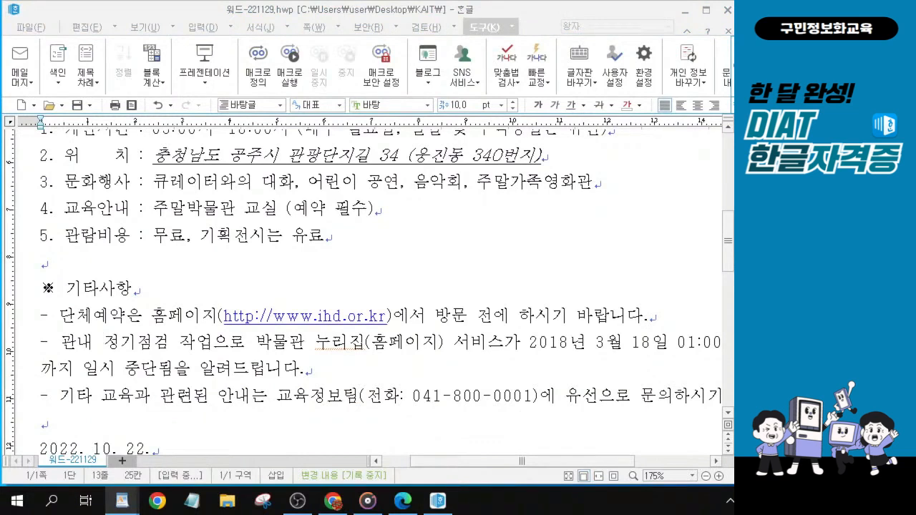
key("ctrl")
key("ctrl")
left_click_drag(39, 317, 720, 398)
key("ctrl")
key("ctrl")
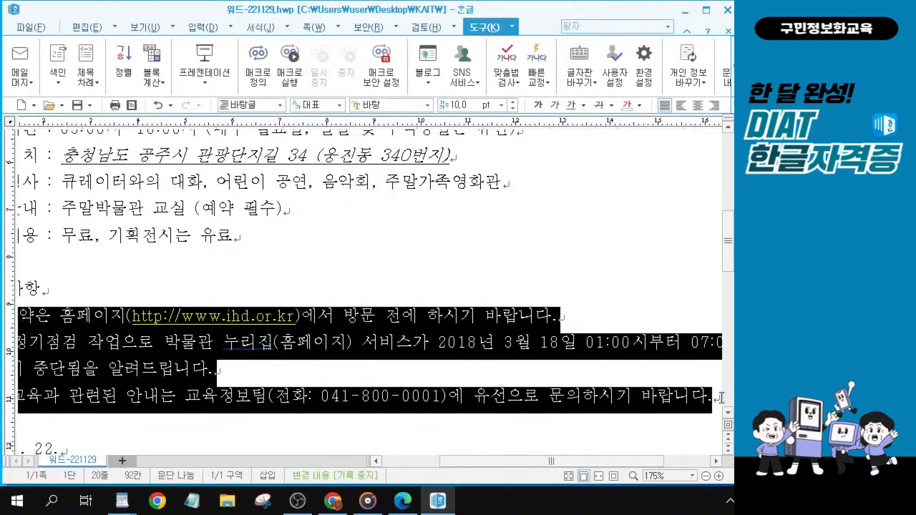
scroll(147, 311, "down", 3, "ctrl")
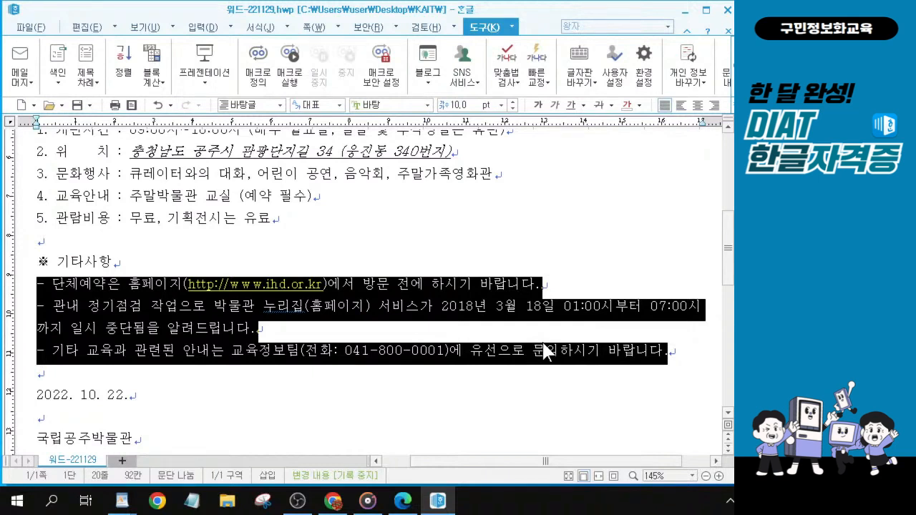
left_click(85, 29)
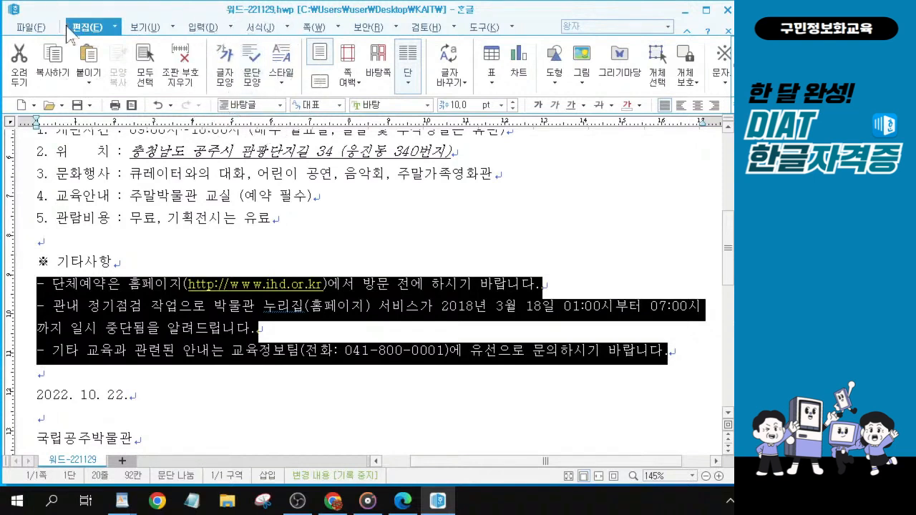
key("ctrl")
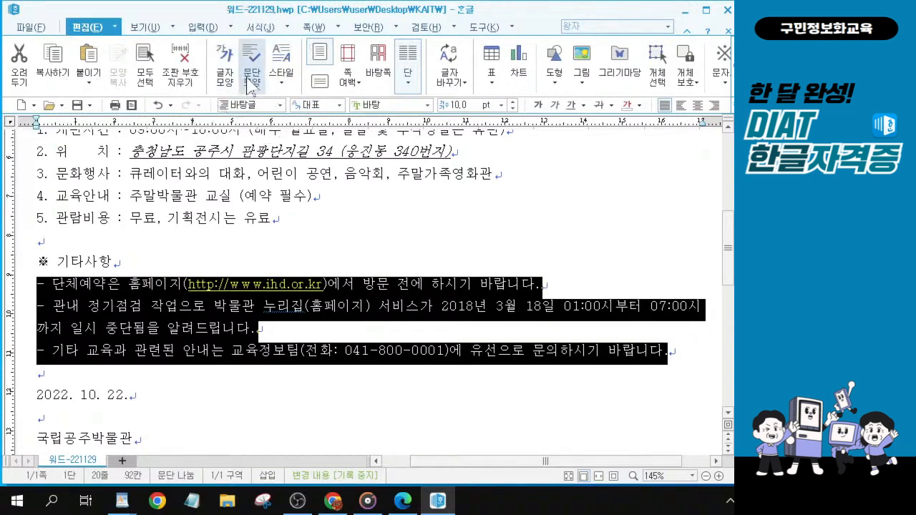
left_click(251, 85)
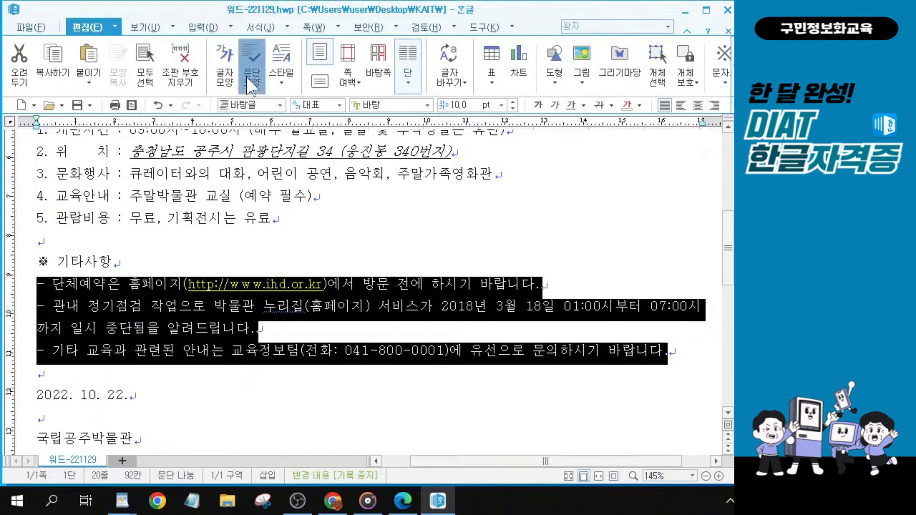
key("ctrl")
key("ctrl")
key("ctrl")
left_click(250, 85)
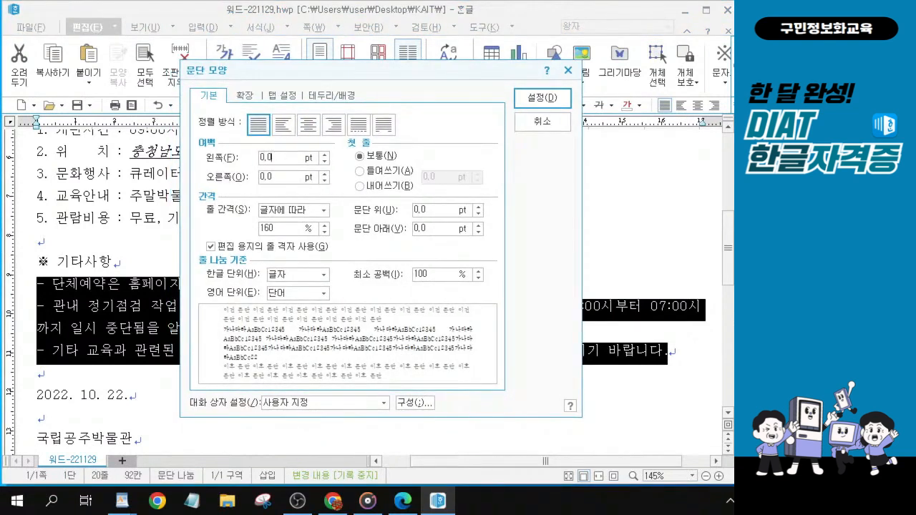
type("10")
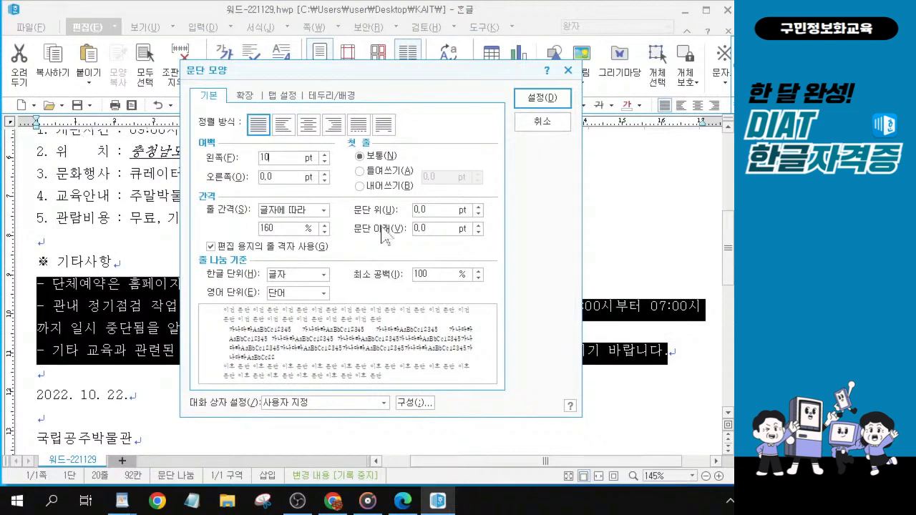
Step: Give the three 기타사항 items a 12 pt hanging indent (내어쓰기) and apply the paragraph settings
left_click(361, 186)
key("Tab")
type("12")
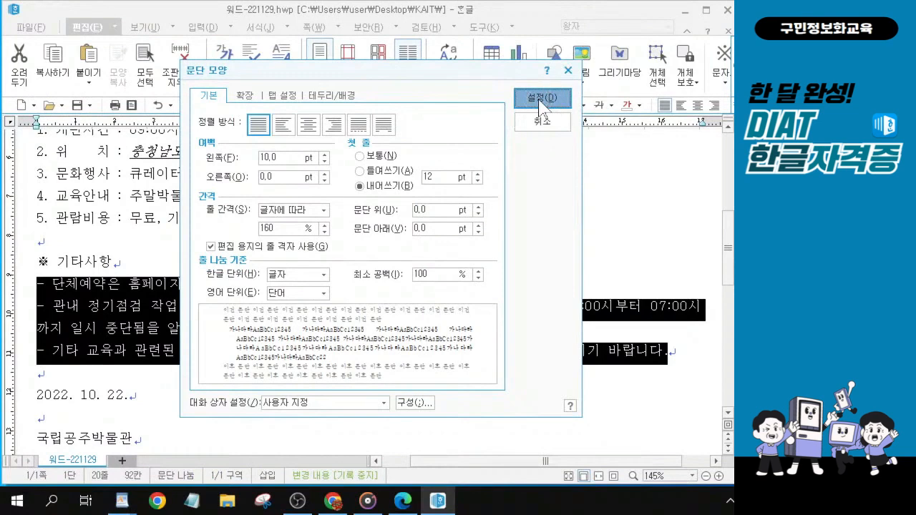
left_click(541, 104)
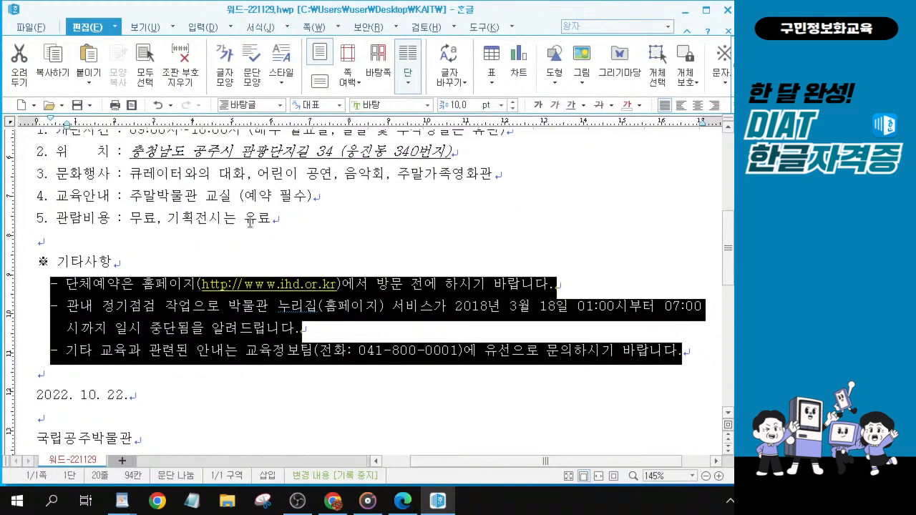
Step: Set the date line 2022. 10. 22. to a font size of 14 pt and center it
left_click(93, 395)
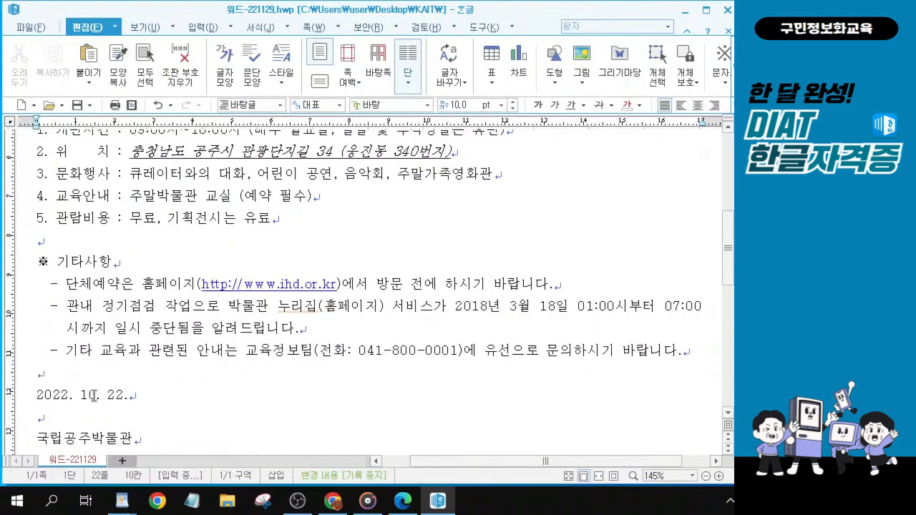
left_click(144, 397)
key("shift+Home")
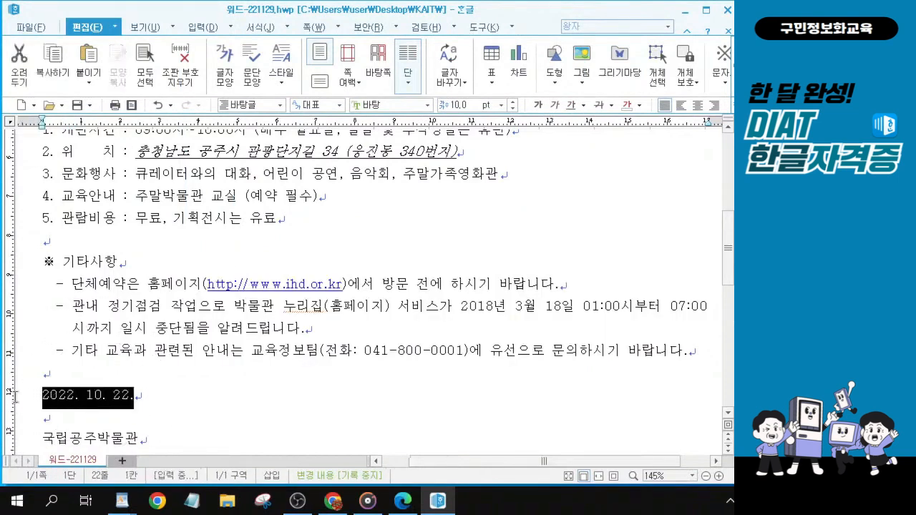
key("alt+Tab")
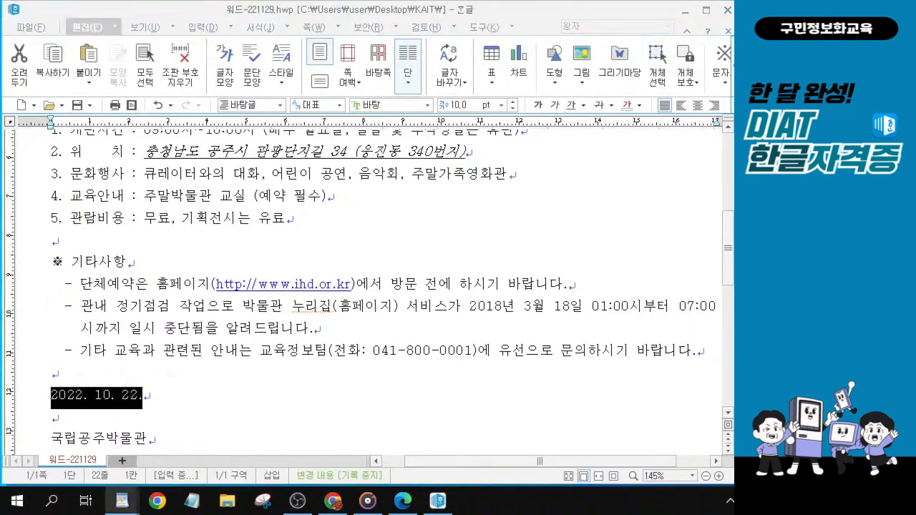
key("ctrl")
key("ctrl")
key("ctrl")
key("ctrl")
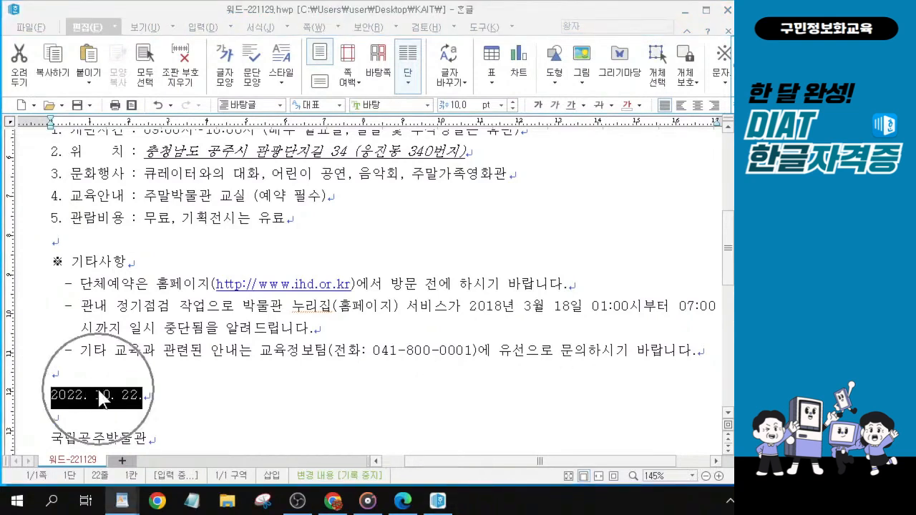
left_click(513, 102)
left_click(512, 102)
left_click(513, 102)
left_click(513, 102)
key("ctrl")
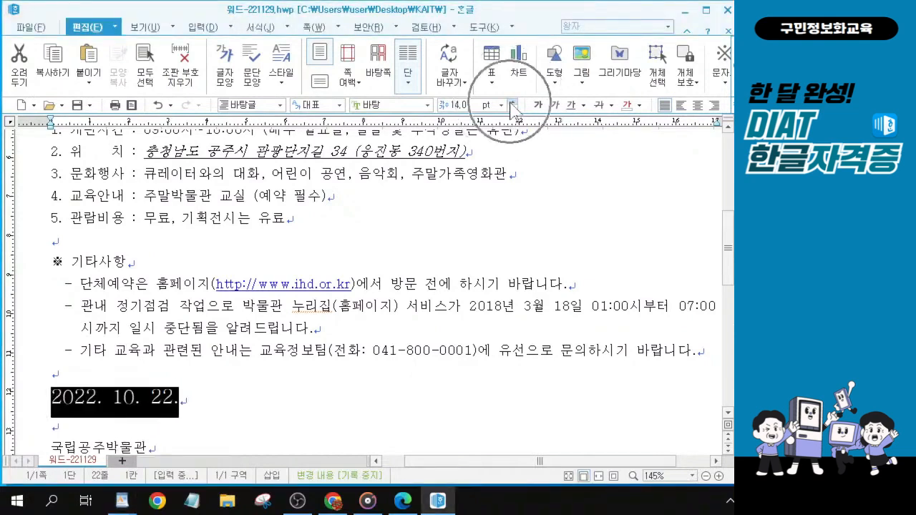
left_click(698, 108)
key("ctrl")
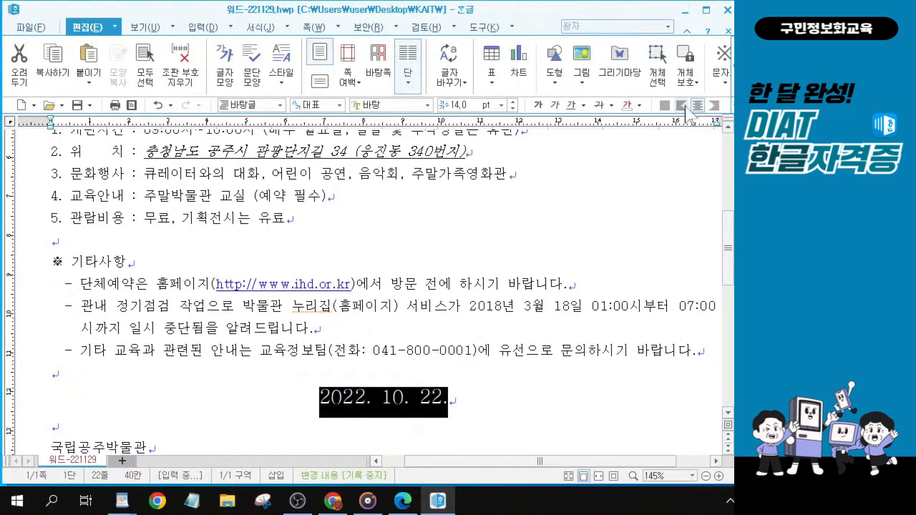
key("ctrl")
key("alt+Tab")
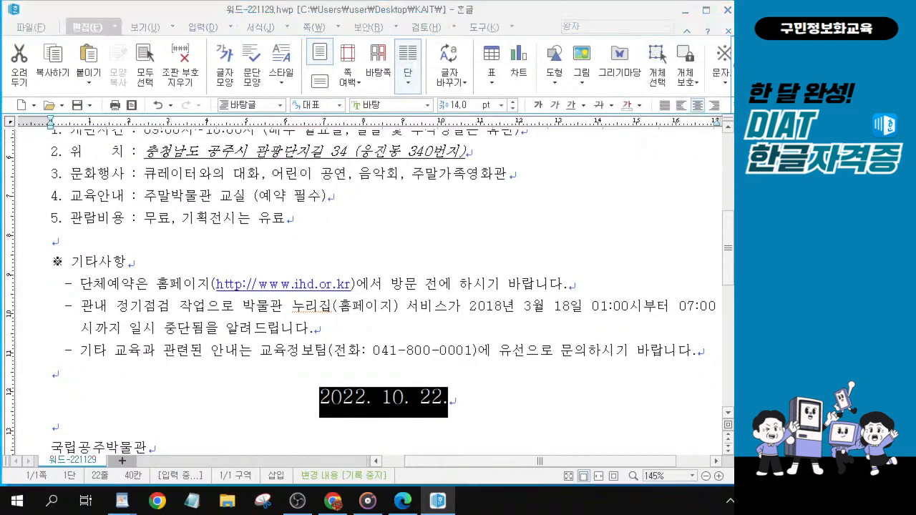
key("ctrl+1")
left_click(601, 142)
mouse_move(283, 38)
left_mouse_down()
mouse_move(323, 86)
mouse_move(357, 99)
left_mouse_up()
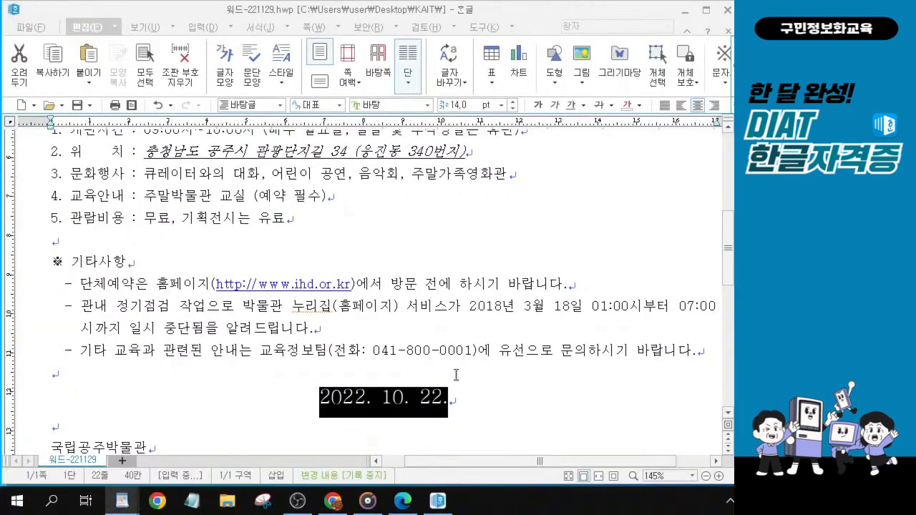
Step: Add an empty paragraph after the closing line 국립공주박물관
scroll(469, 326, "down", 3)
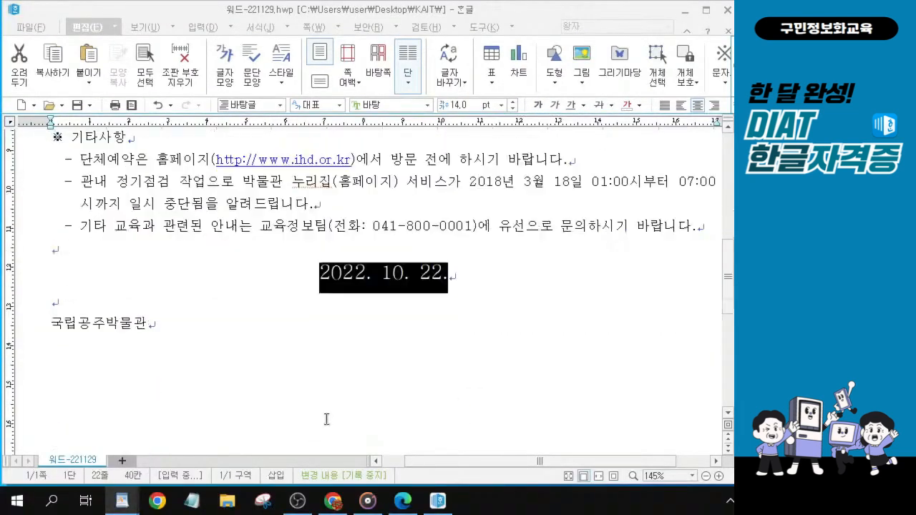
left_click_drag(157, 326, 43, 320)
left_click(82, 328)
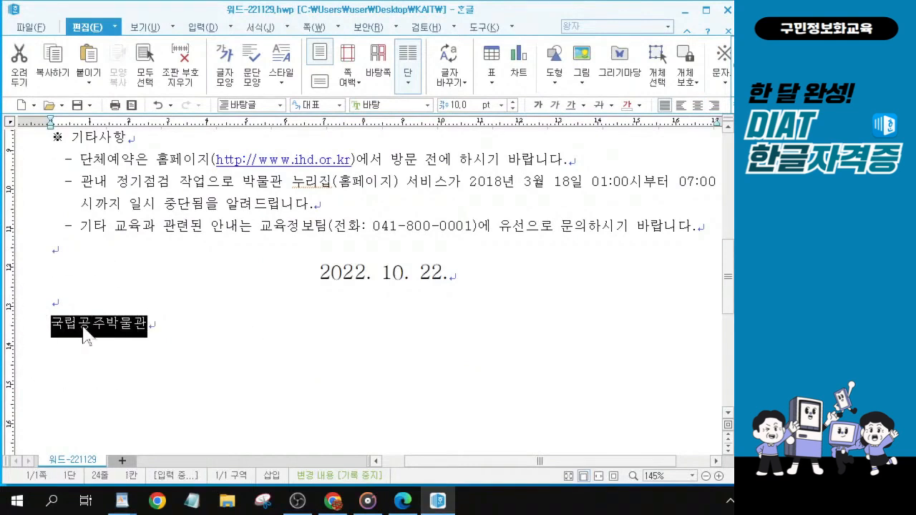
left_click_drag(53, 325, 148, 327)
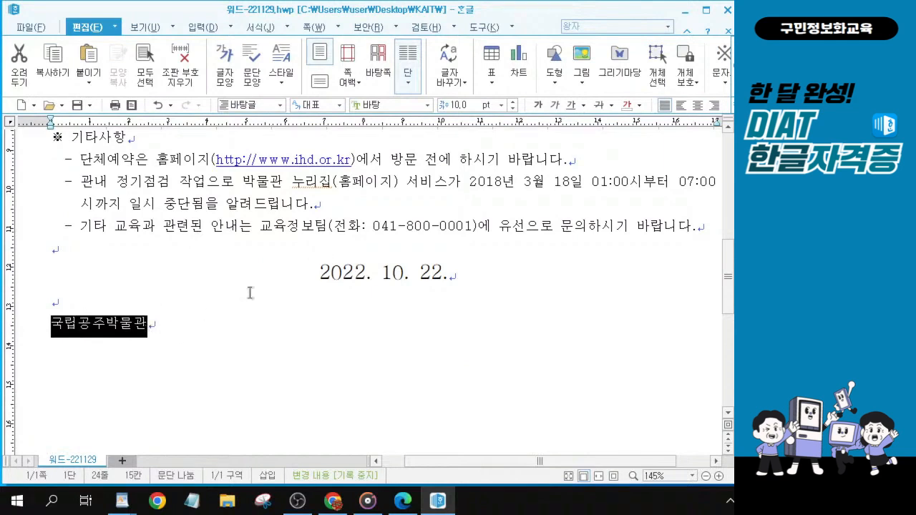
left_click(151, 323)
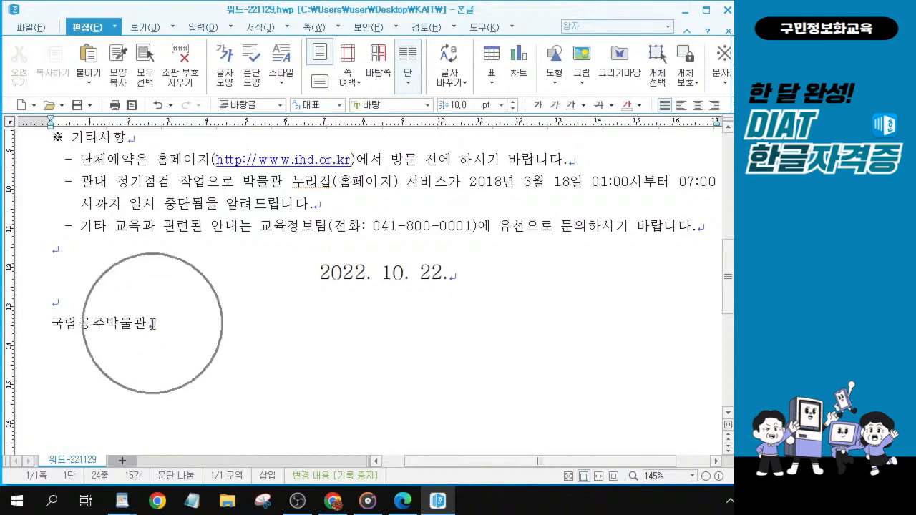
key("Return")
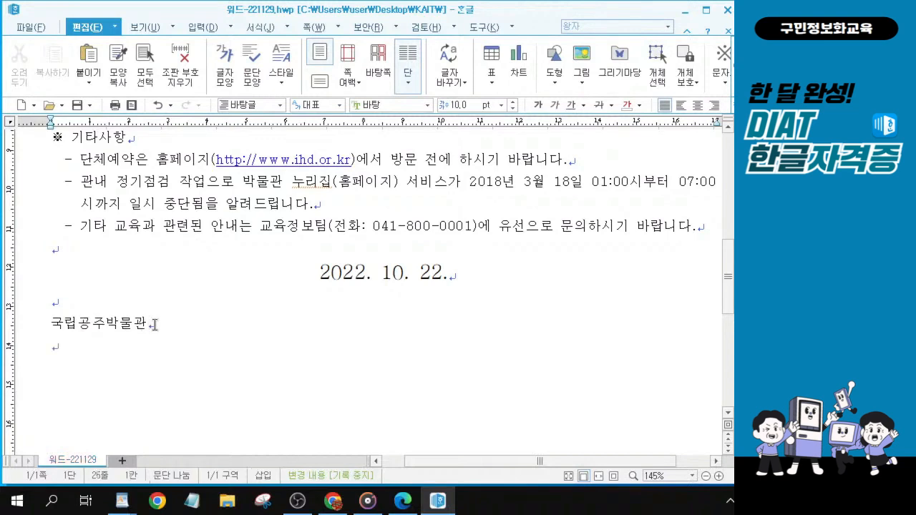
Step: Change the font of the closing line 국립공주박물관 to 궁서
left_click(59, 347)
left_click_drag(158, 326, 53, 328)
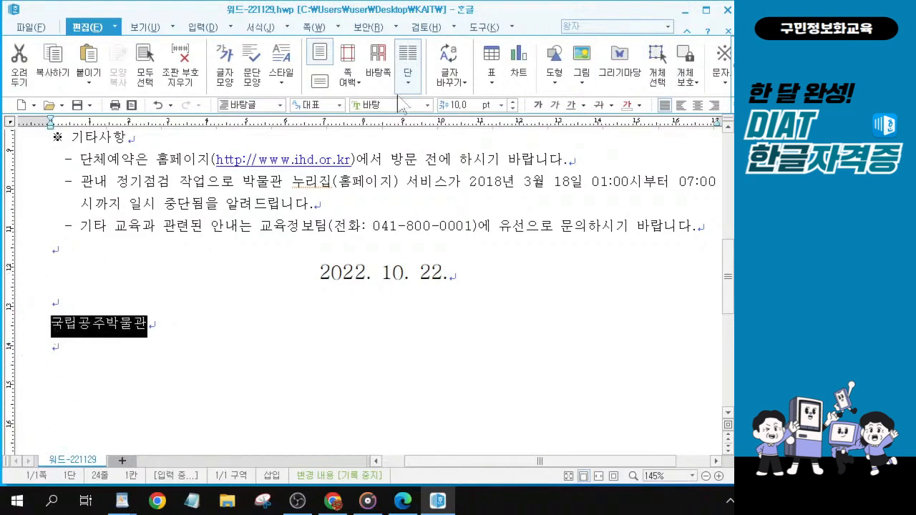
left_click(372, 105)
type("궁")
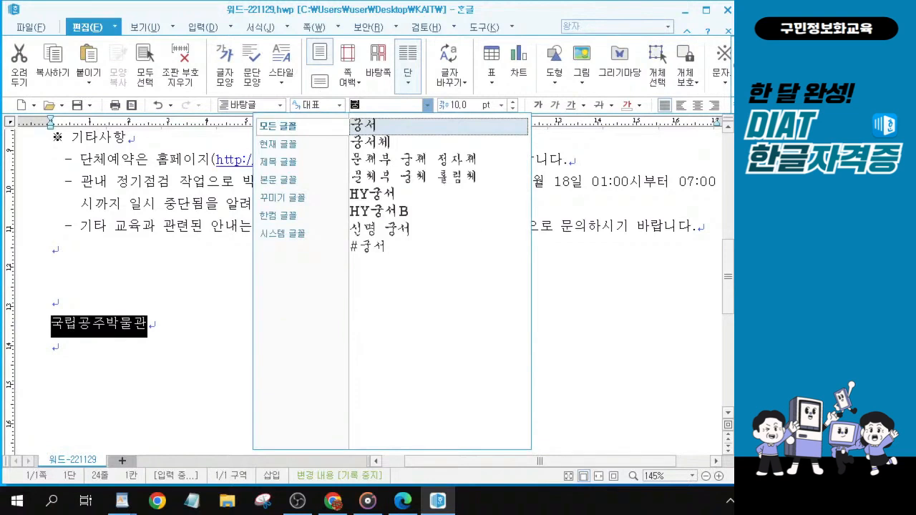
key("Escape")
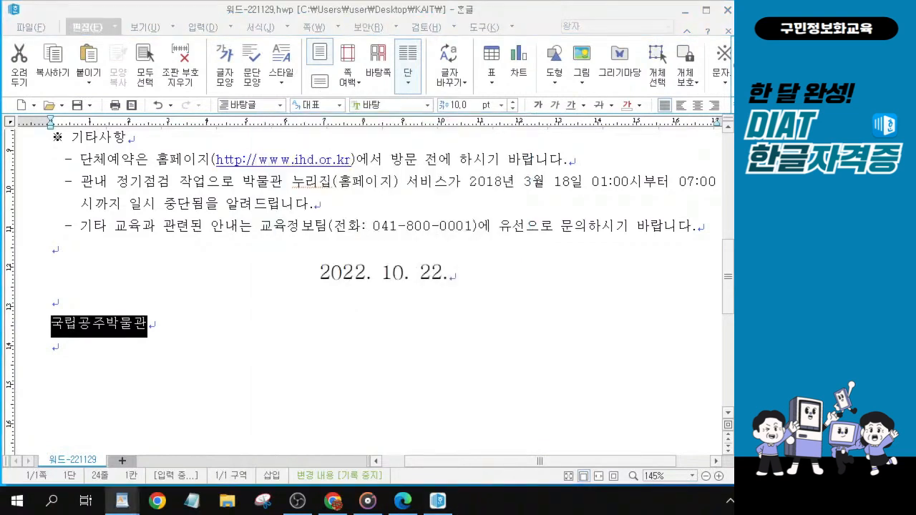
left_click(377, 106)
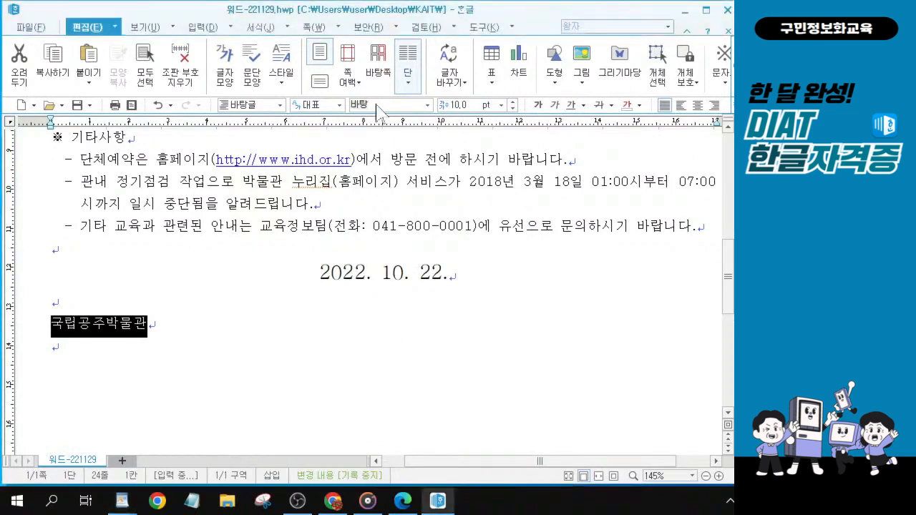
key("BackSpace")
key("BackSpace")
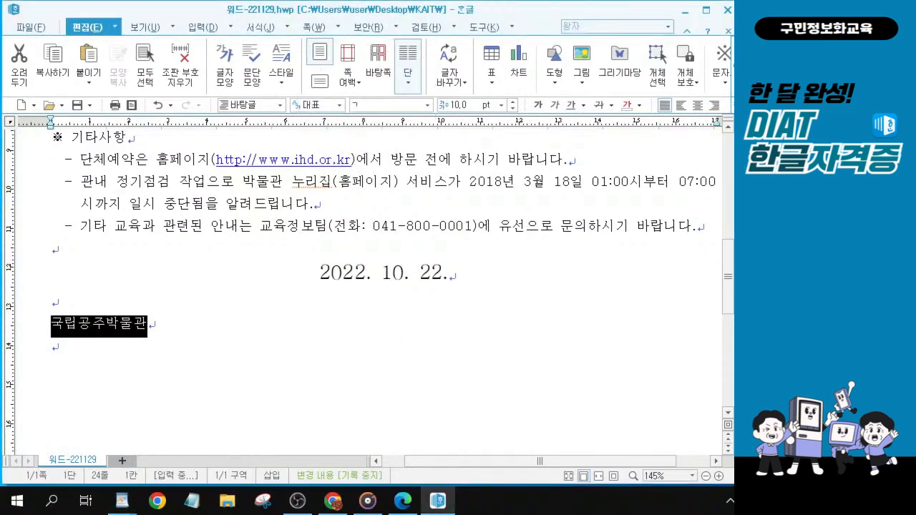
type("궁")
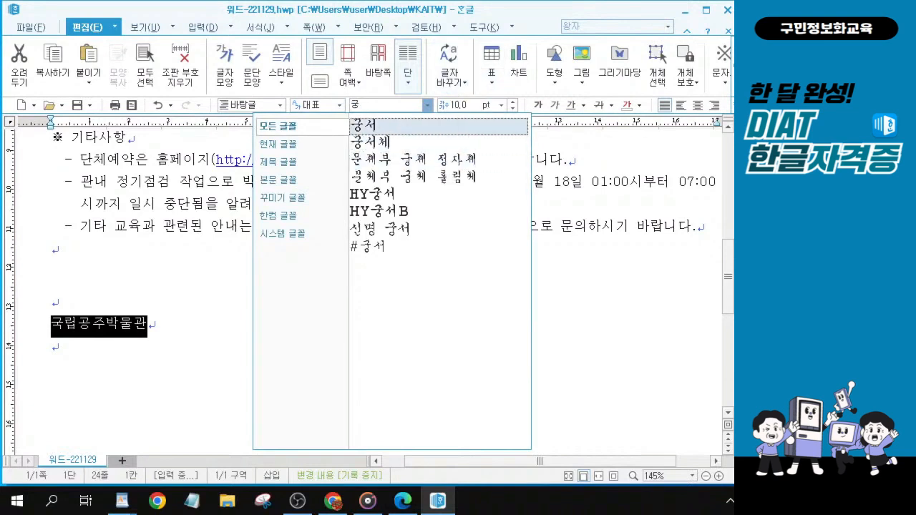
left_click(367, 125)
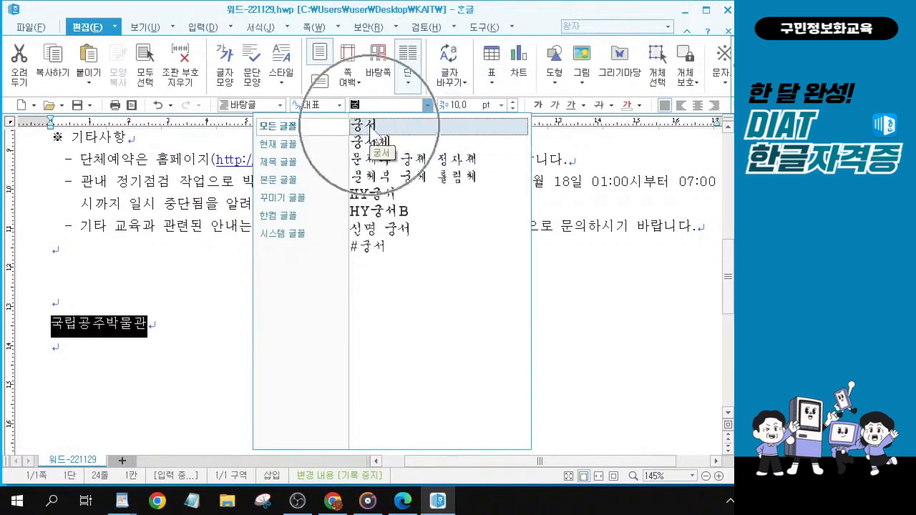
left_click(369, 126)
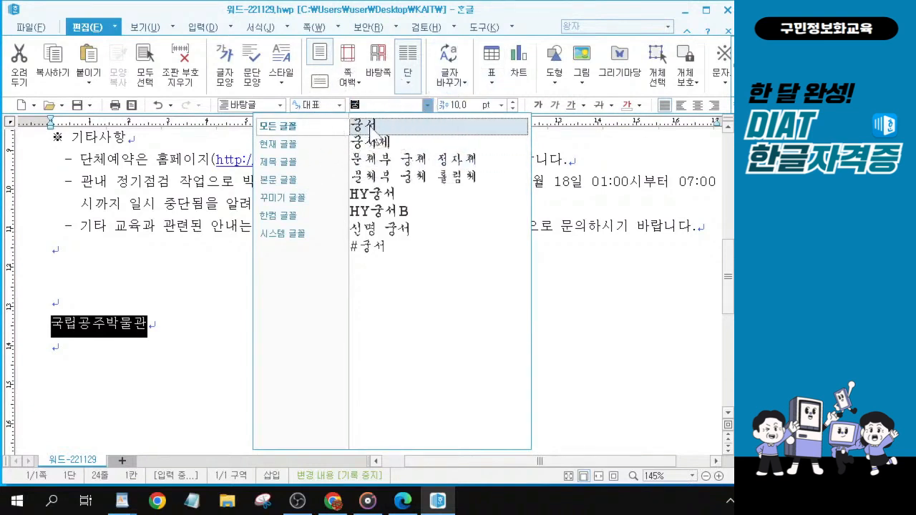
left_click(370, 126)
Step: Set the closing line 국립공주박물관 to a font size of 23 pt and center it
left_click(462, 105)
type("23")
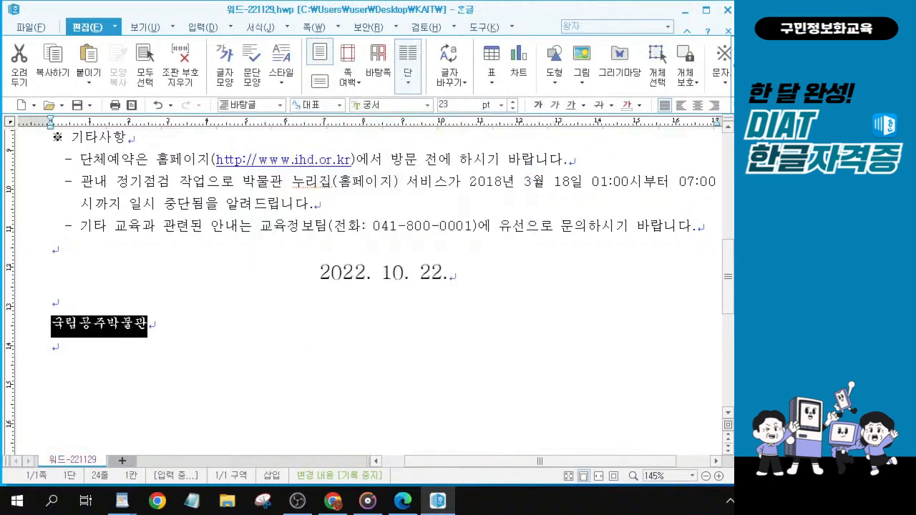
key("Return")
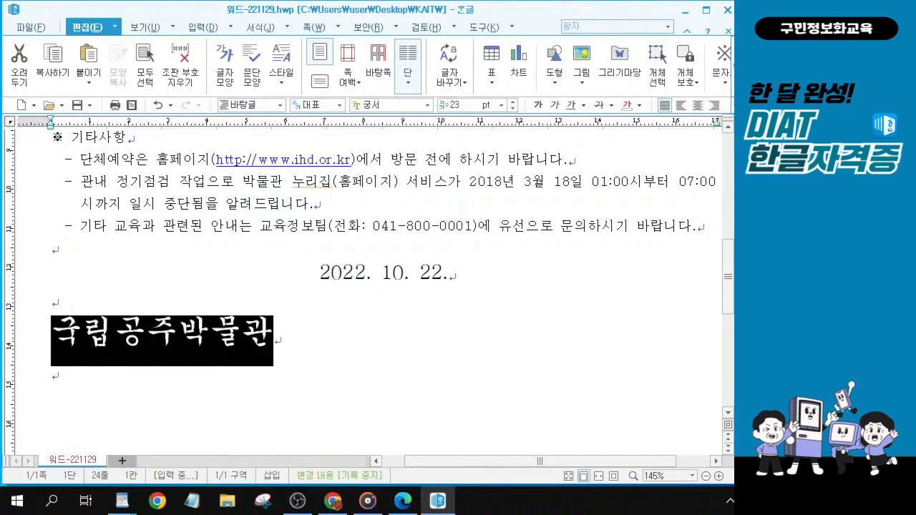
key("ctrl+shift+c")
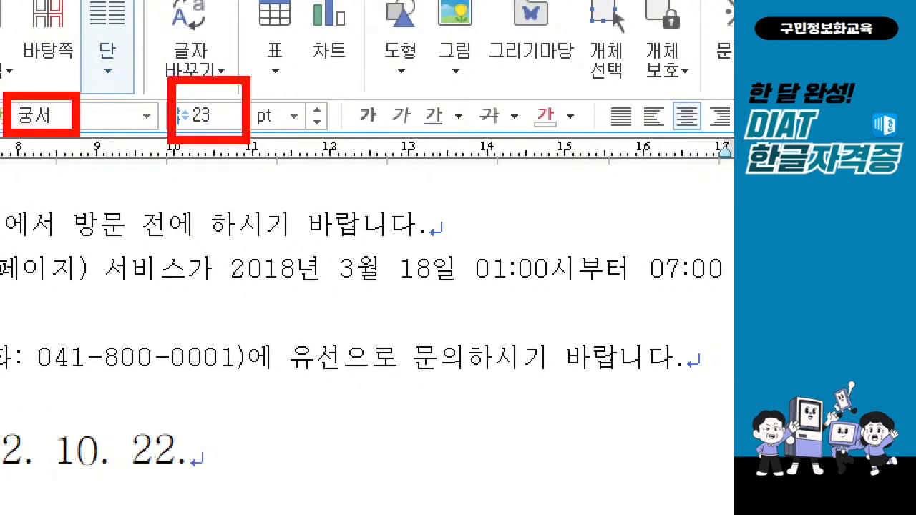
left_click_drag(656, 80, 710, 144)
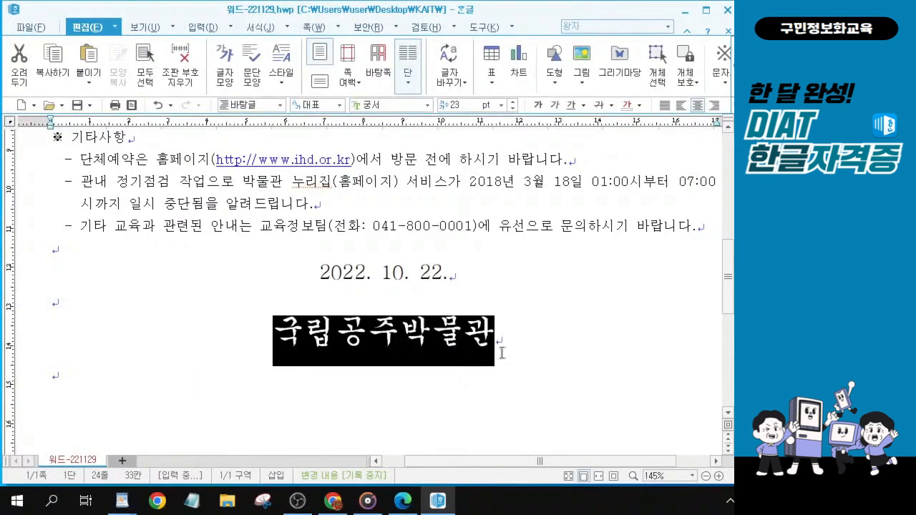
left_click(502, 352)
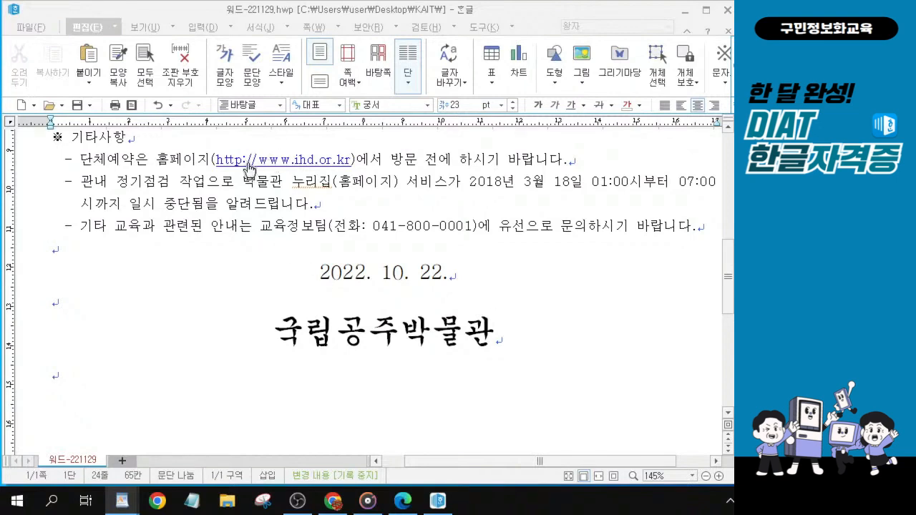
scroll(251, 169, "up", 1)
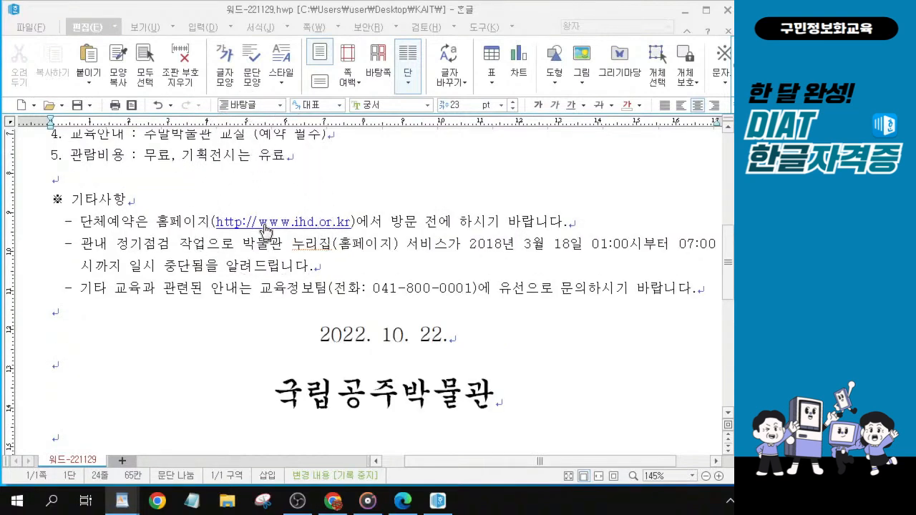
scroll(263, 226, "up", 1)
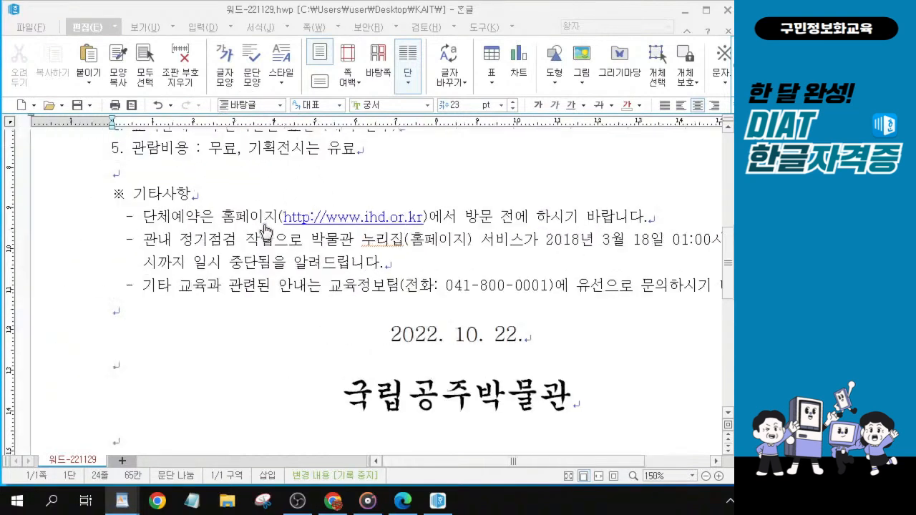
right_click(356, 221)
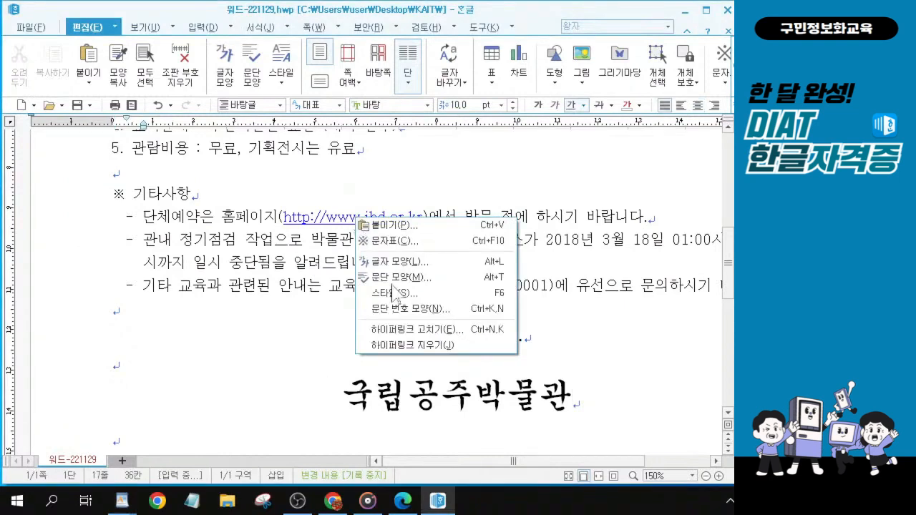
left_click(417, 346)
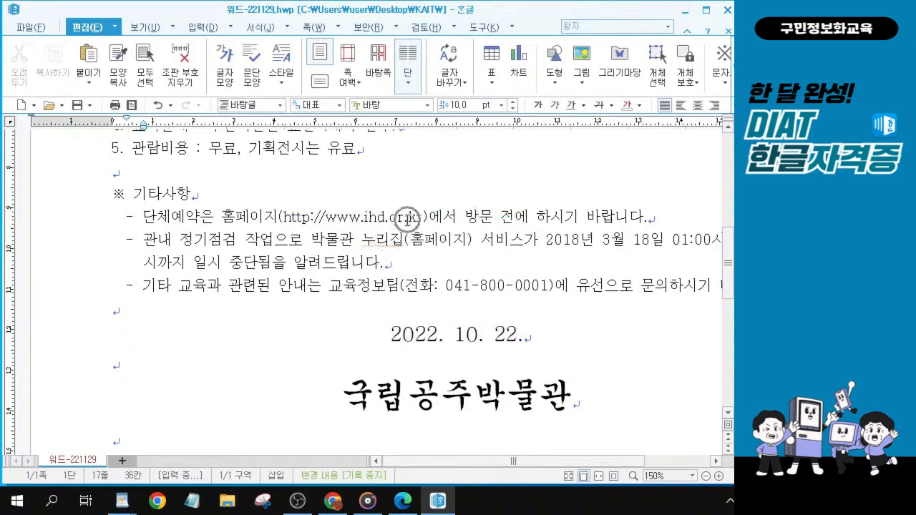
scroll(408, 218, "down", 3)
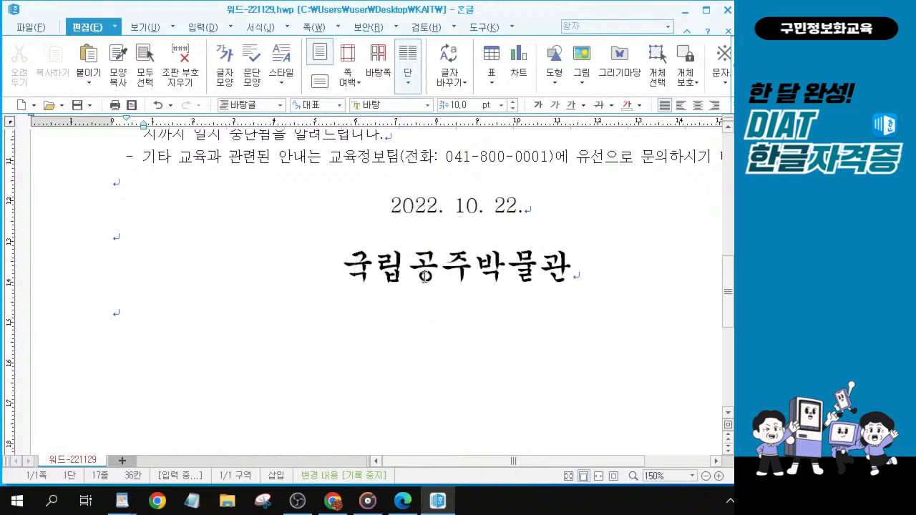
left_click(120, 309)
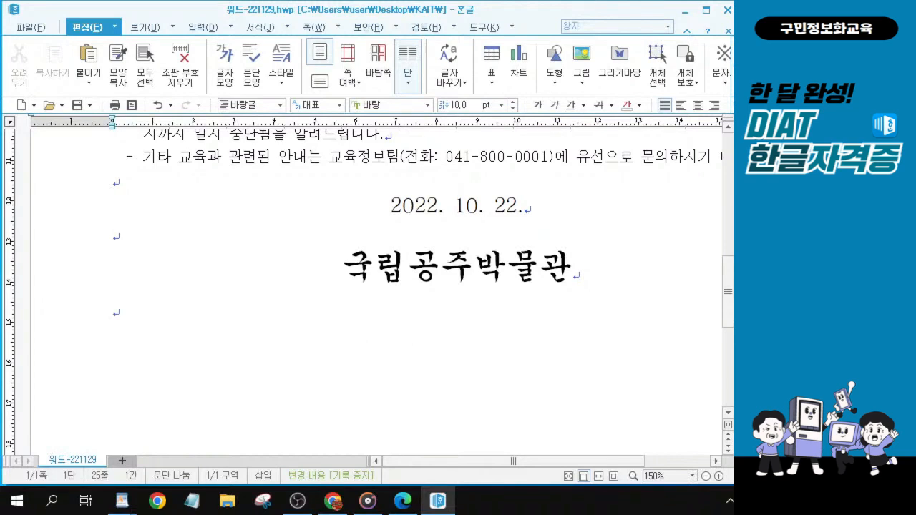
key("alt+Tab")
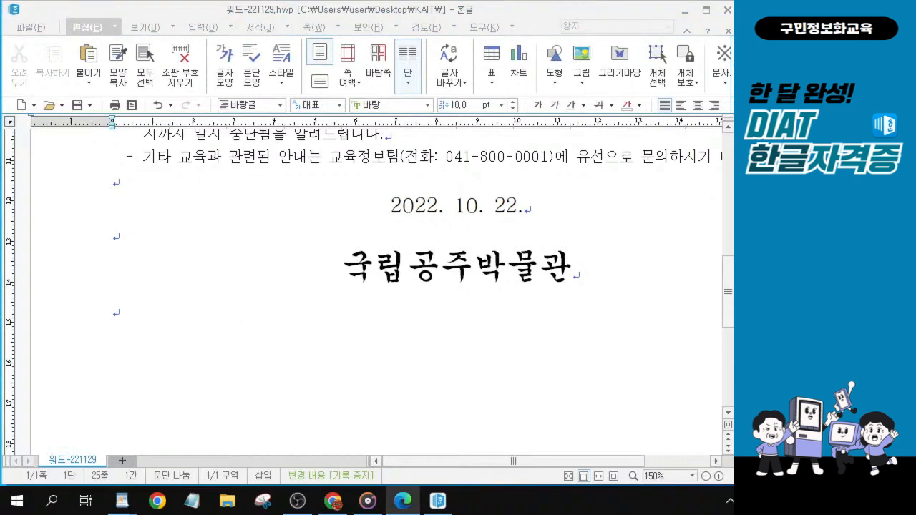
key("alt+Tab")
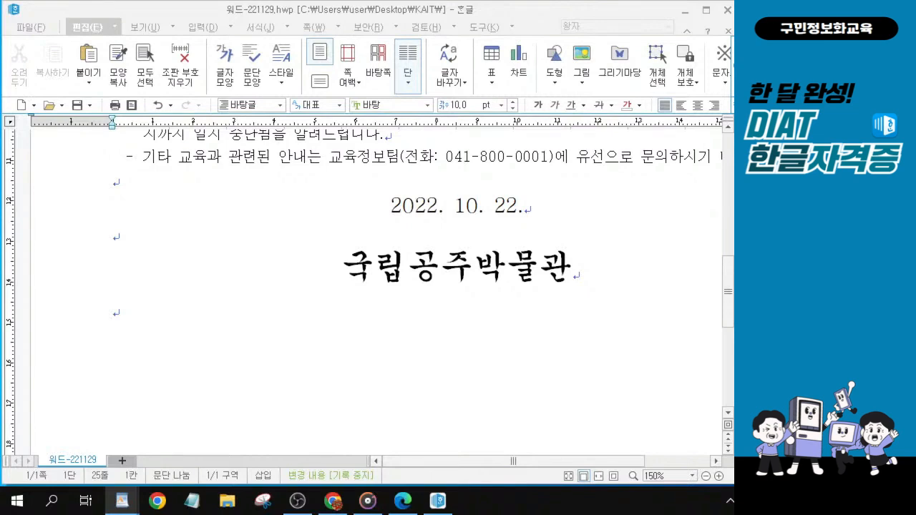
Step: Insert two empty paragraphs above the opening body paragraph that begins with 국립공주박물관은
scroll(149, 208, "up", 5)
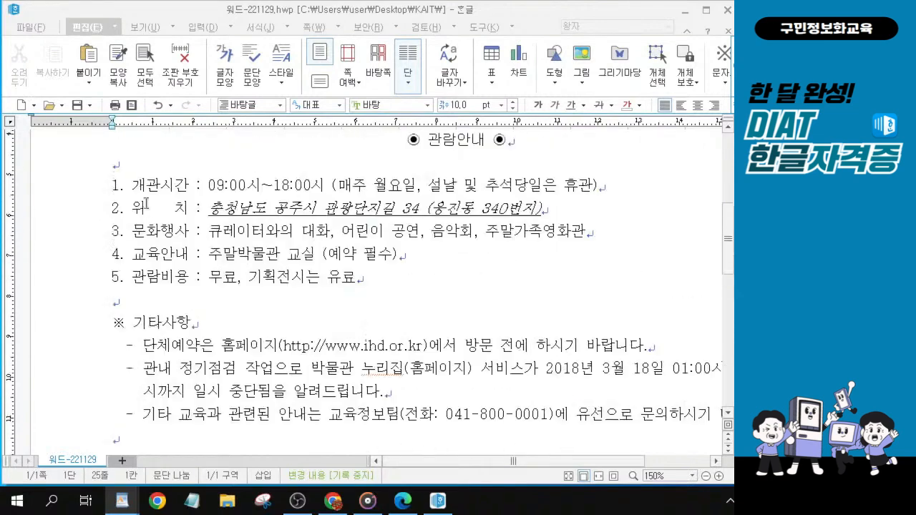
scroll(149, 186, "up", 4)
left_click(120, 271)
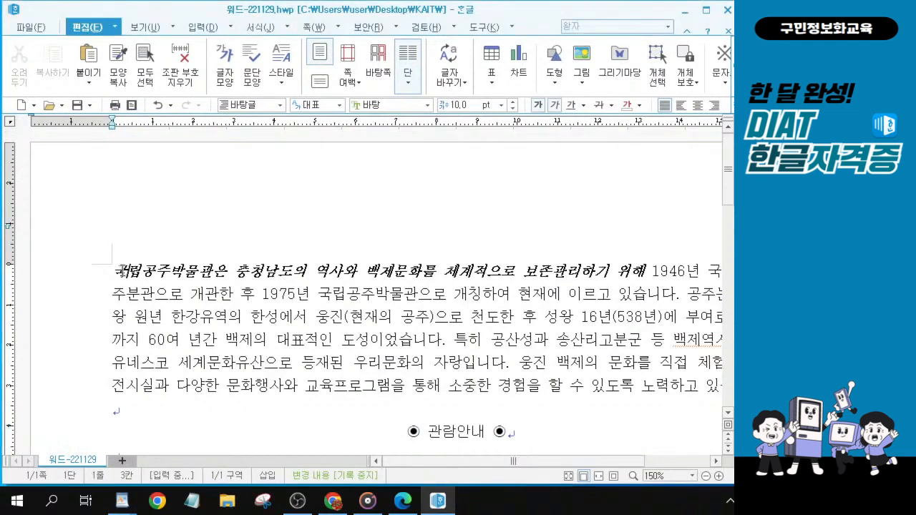
left_click(114, 271)
key("Return")
key("Return")
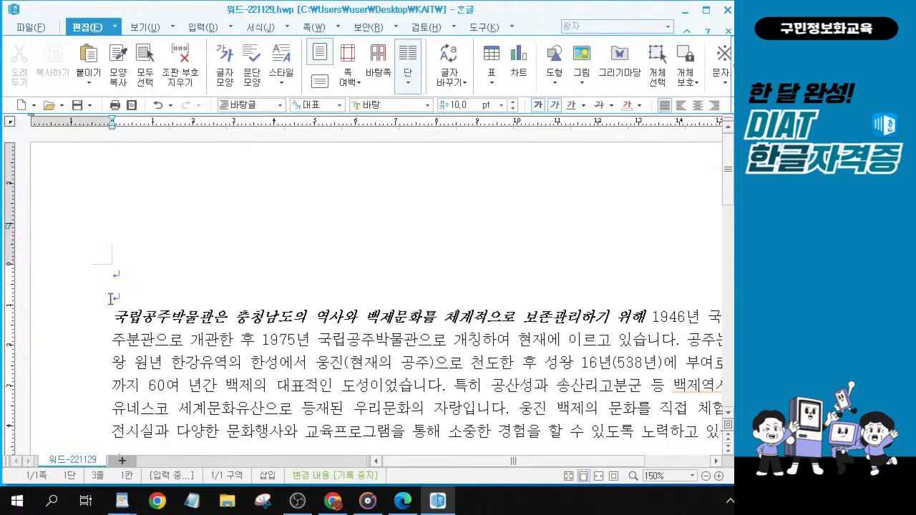
Step: Start a new 글맵시 on the document's first empty line and enter 국립공주박물관관람안내 as its content
left_click(112, 292)
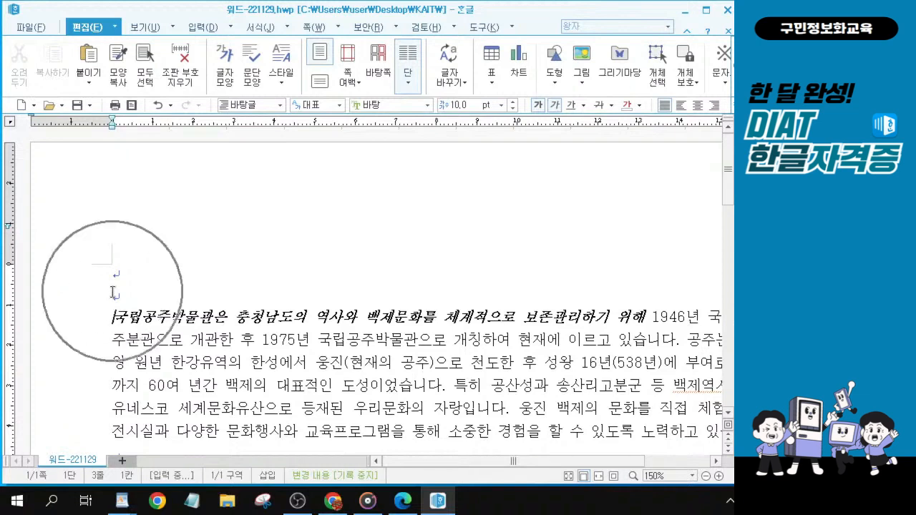
left_click(115, 273)
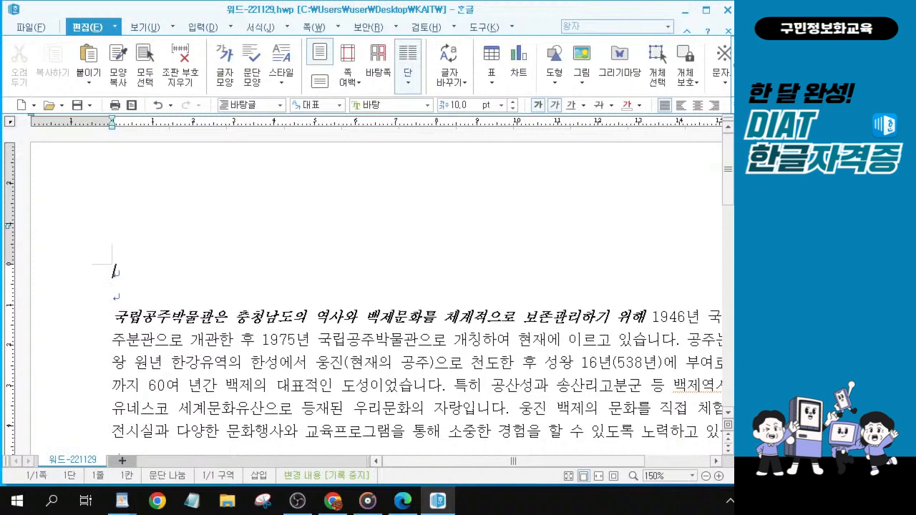
key("alt+Tab")
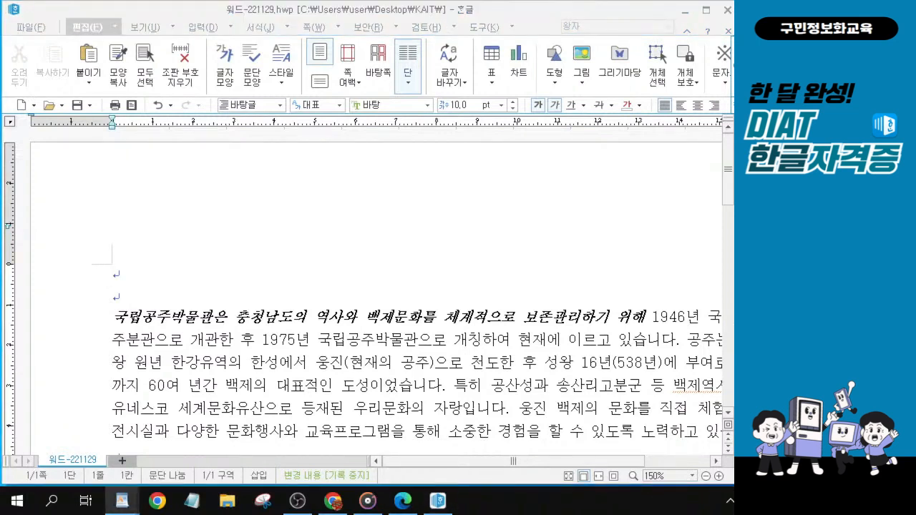
left_click(194, 30)
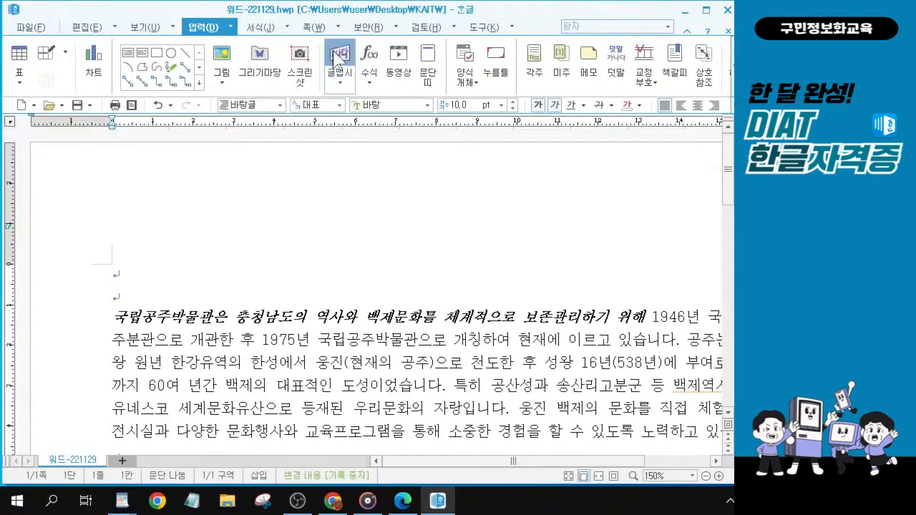
left_click(336, 57)
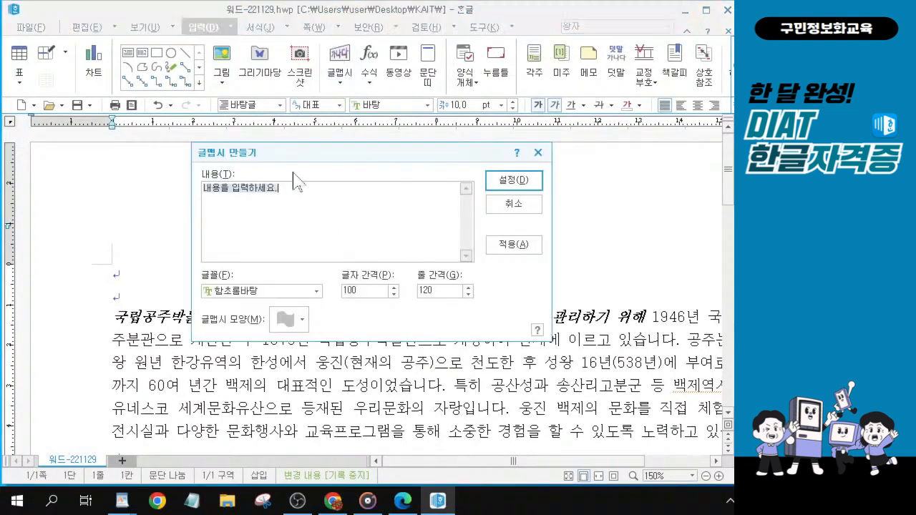
type("국립")
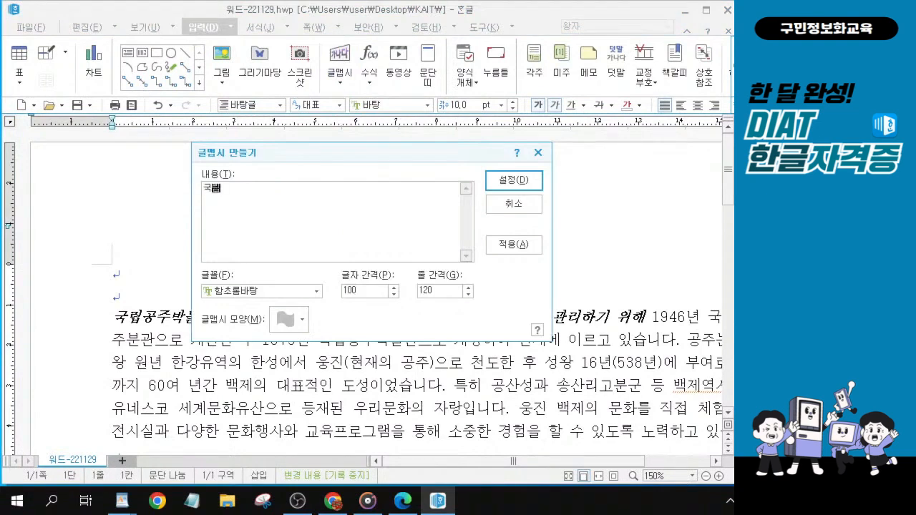
type("공주박물관관람아내")
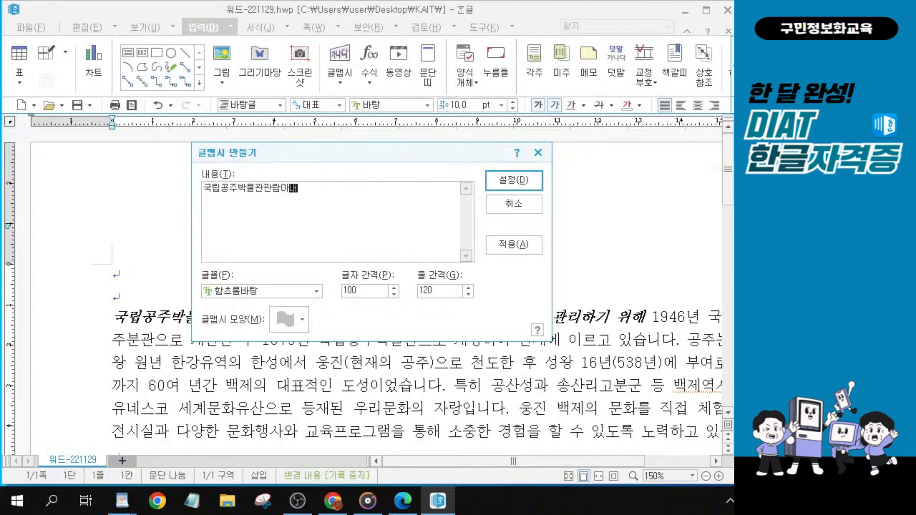
key("BackSpace")
key("BackSpace")
type("애")
key("BackSpace")
type("안내")
key("alt+Tab")
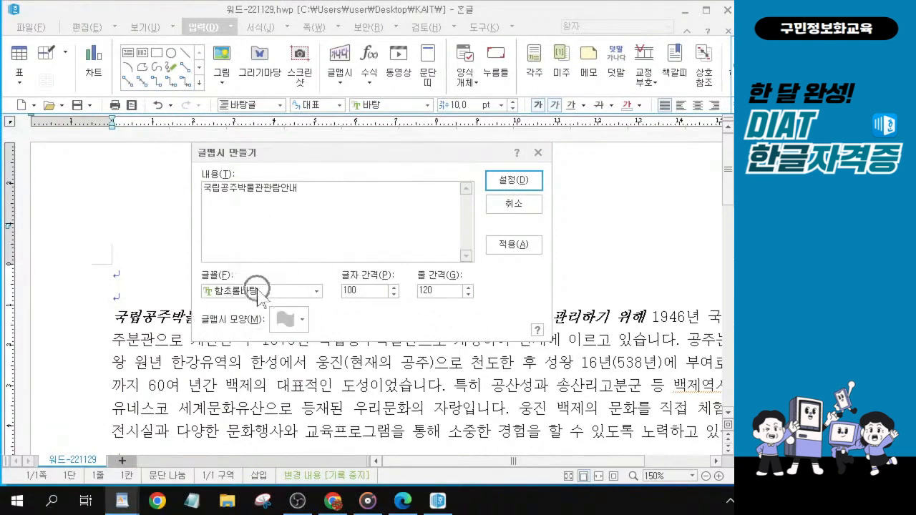
Step: Set the font of the new 글맵시 to 견고딕
left_click(257, 292)
scroll(258, 305, "down", 5)
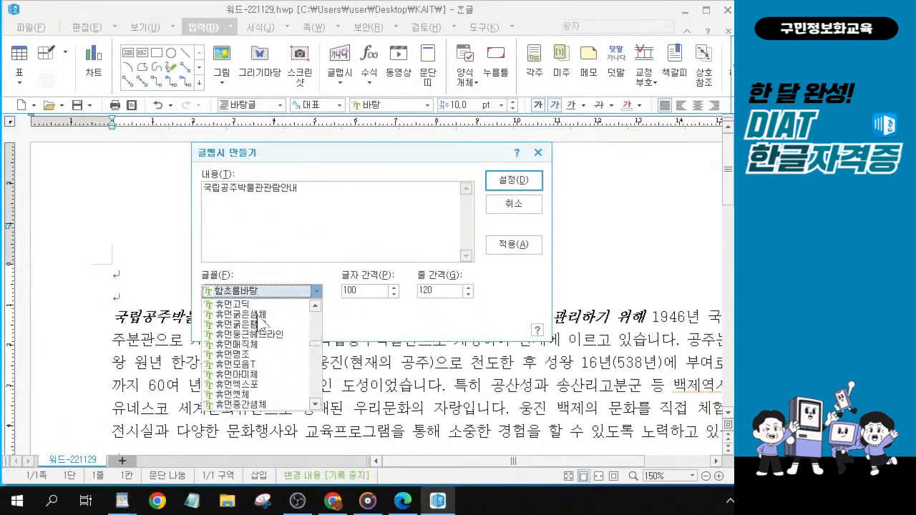
scroll(264, 322, "down", 5)
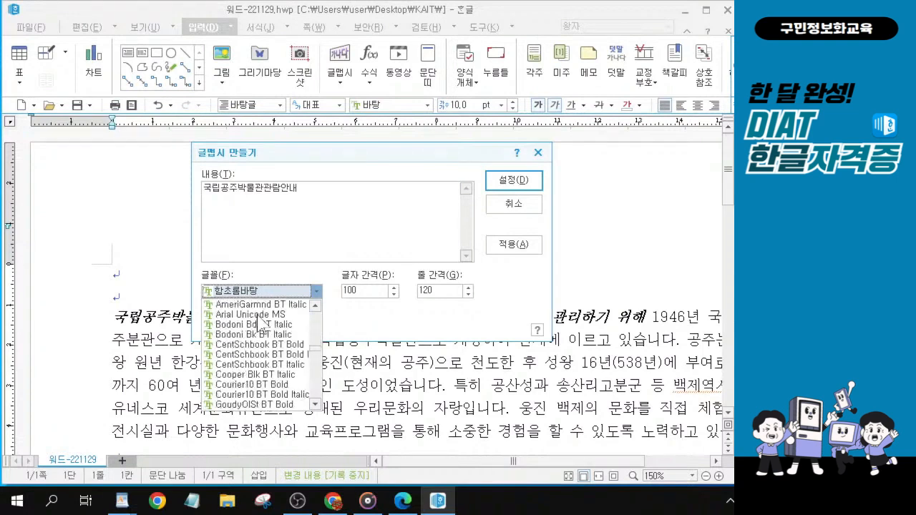
scroll(261, 323, "up", 3)
scroll(259, 321, "down", 5)
scroll(258, 322, "down", 8)
scroll(258, 322, "down", 1)
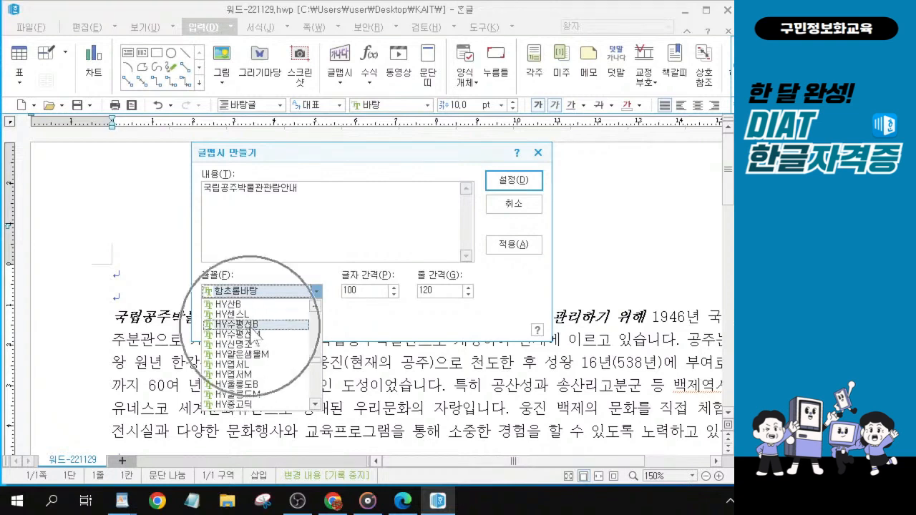
scroll(255, 332, "down", 4)
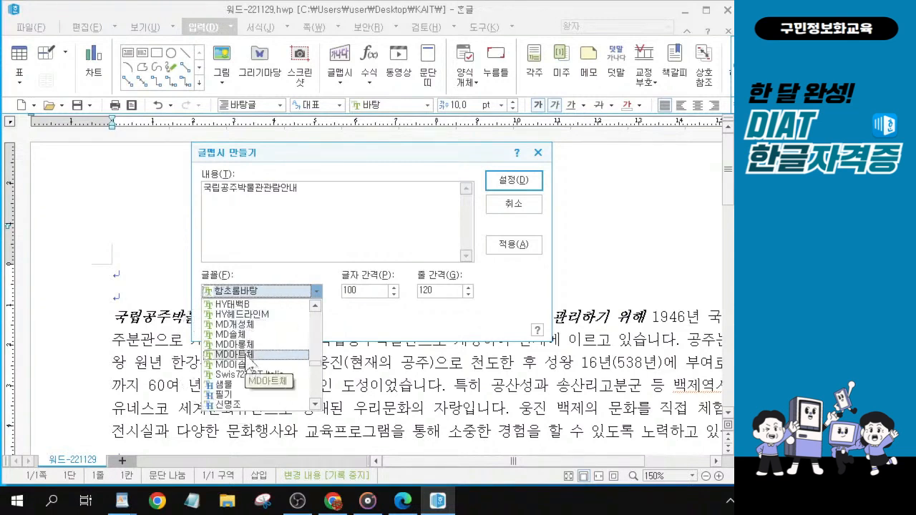
scroll(249, 364, "down", 1)
scroll(248, 364, "down", 2)
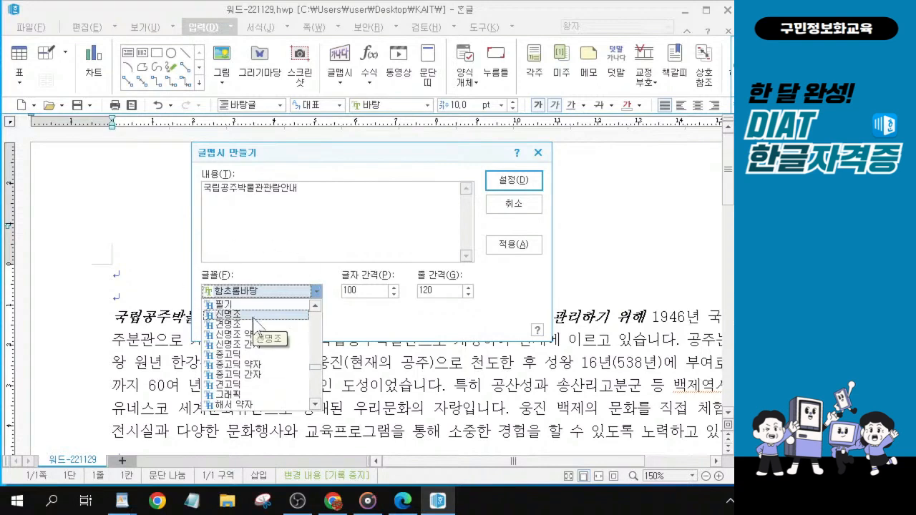
left_click(245, 386)
key("ctrl")
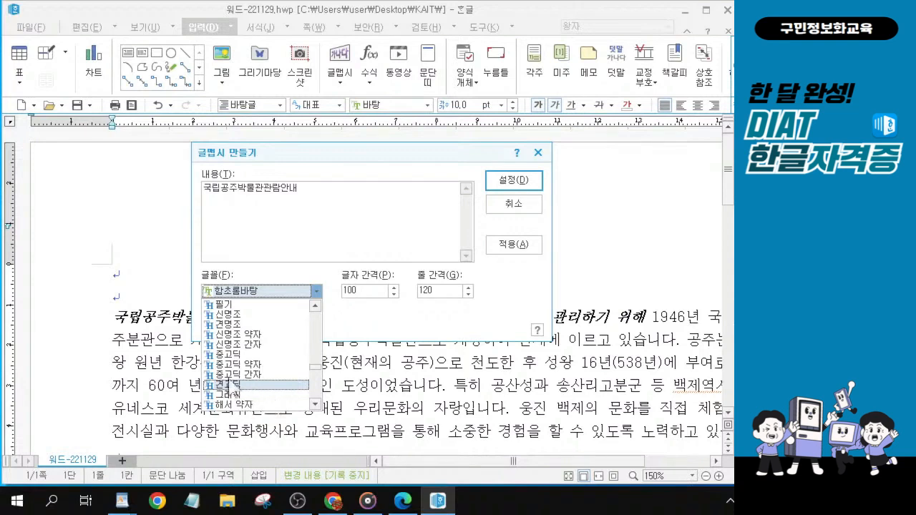
left_click(234, 386)
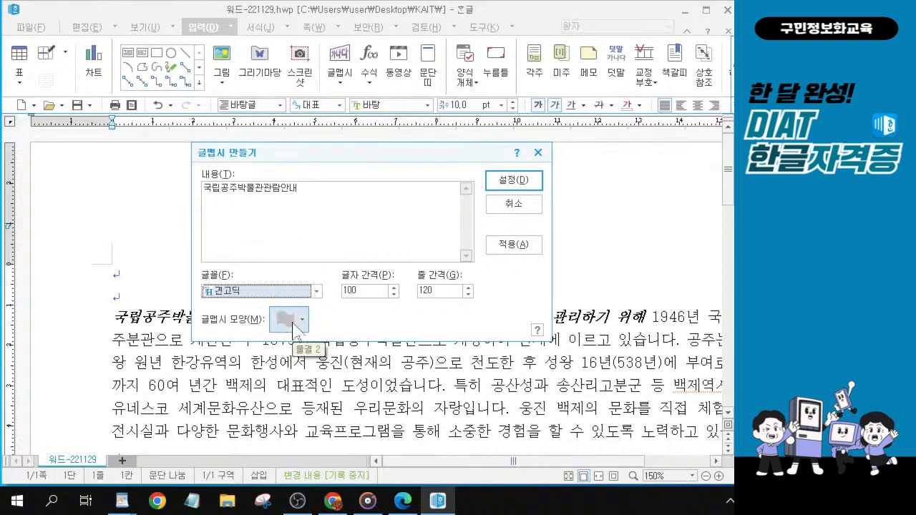
Step: Choose the 글맵시 shape whose top and bottom edges curve inward and insert the title into the document
left_click(294, 328)
left_click(292, 323)
left_click(293, 324)
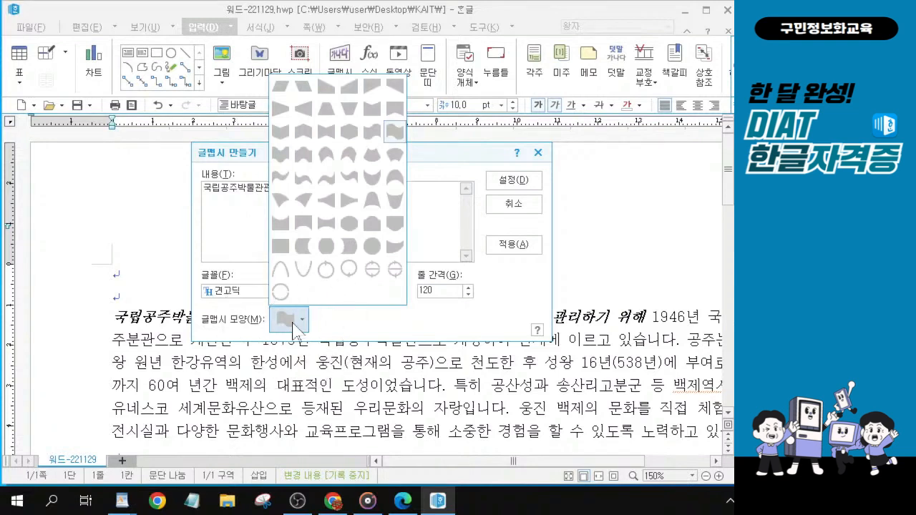
left_click(320, 233)
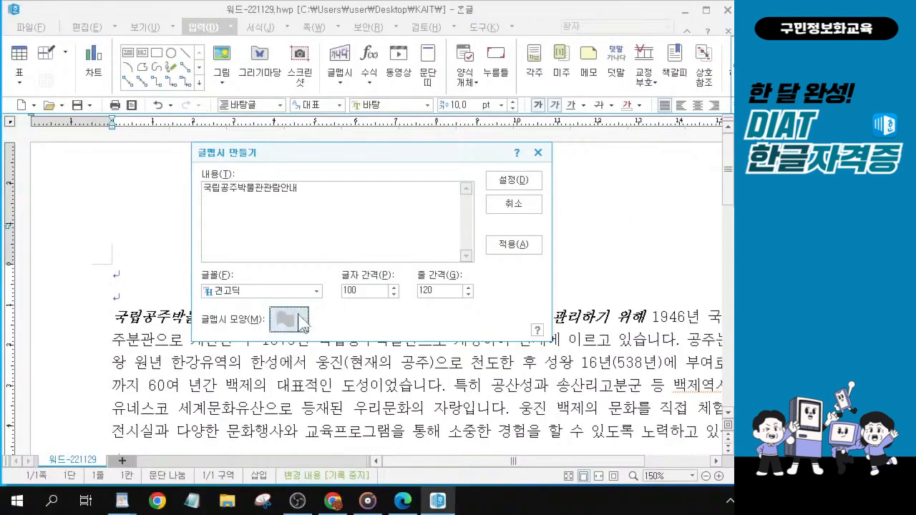
left_click(254, 407)
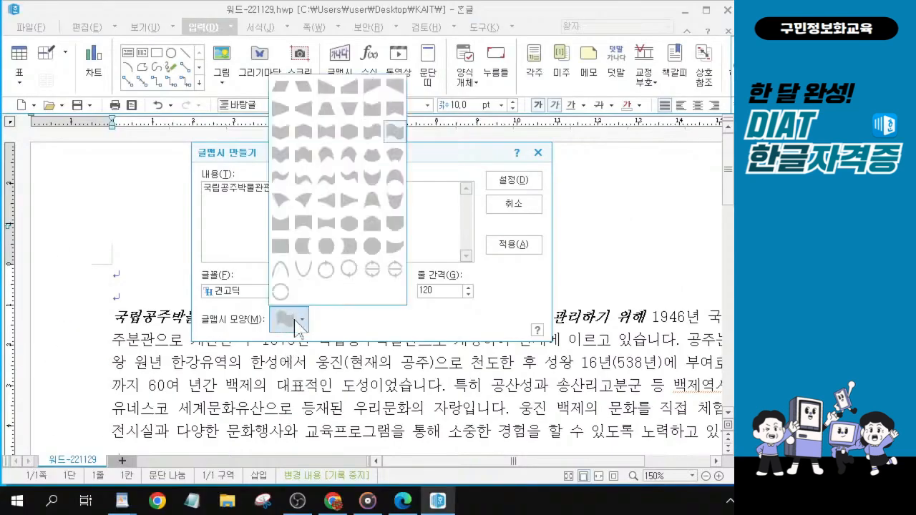
left_click(330, 226)
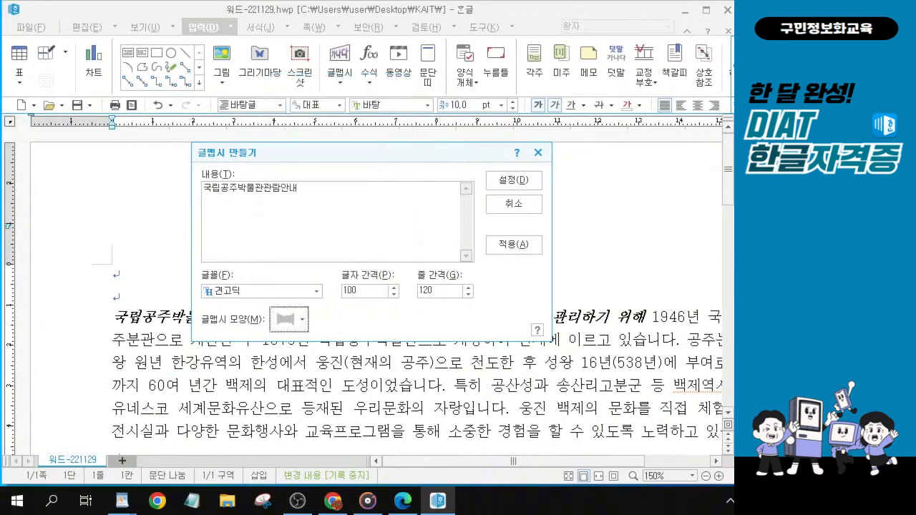
left_click(510, 181)
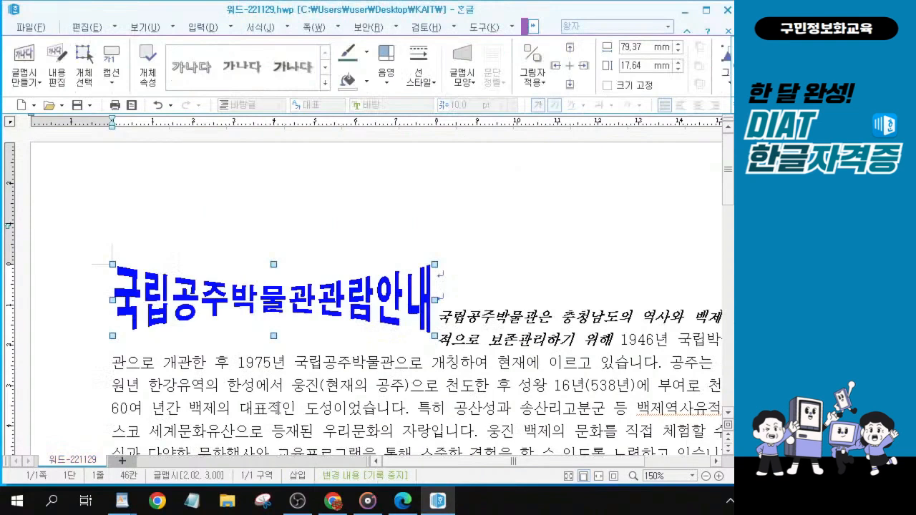
Step: Set the 글맵시 title to 110 mm wide and 20 mm high, and have it treated as a character (글자처럼 취급)
key("alt+Tab")
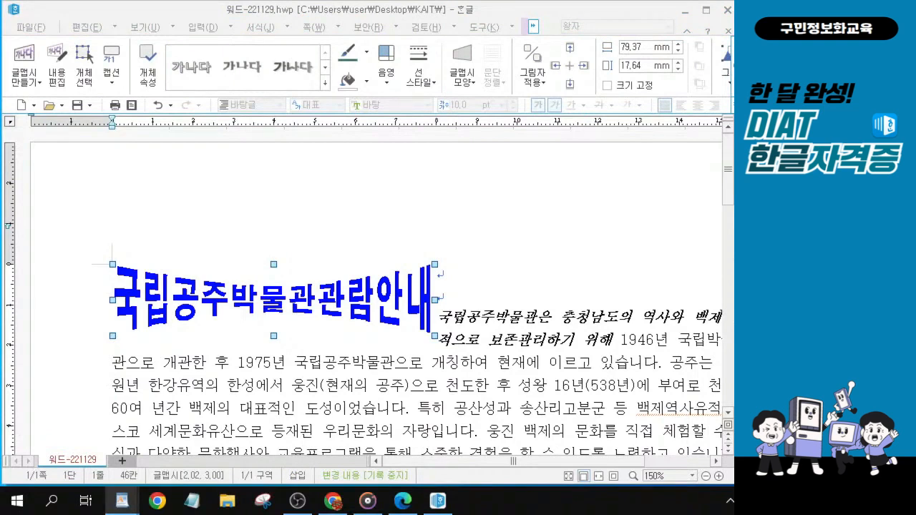
key("ctrl")
key("ctrl")
key("ctrl")
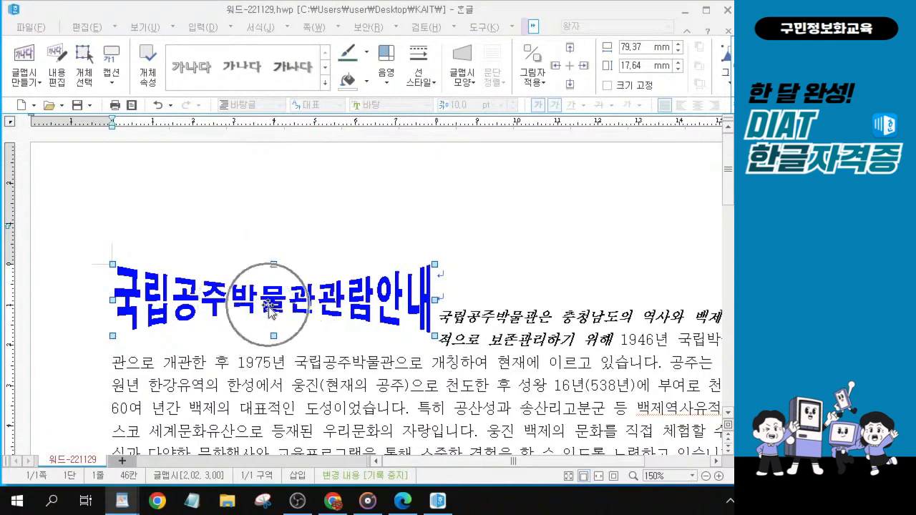
key("ctrl")
double_click(269, 308)
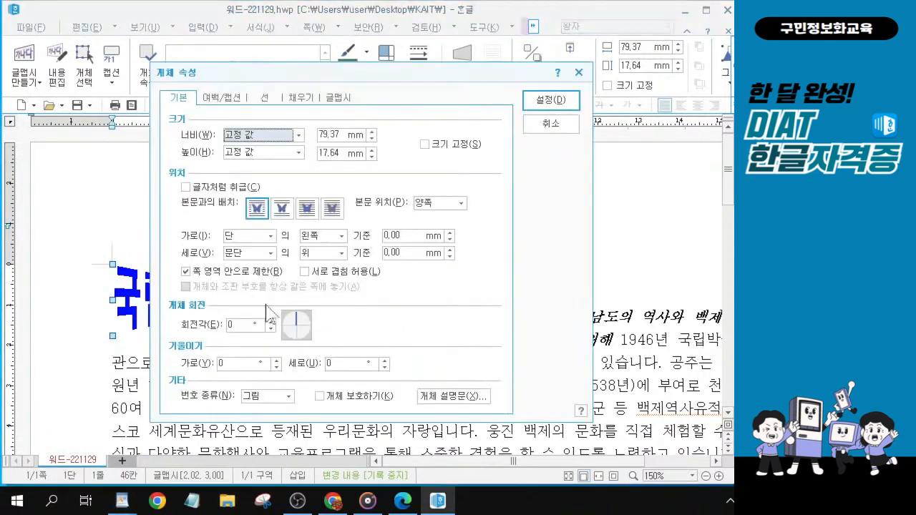
left_click(340, 135)
double_click(339, 134)
type("110")
key("Tab")
key("Tab")
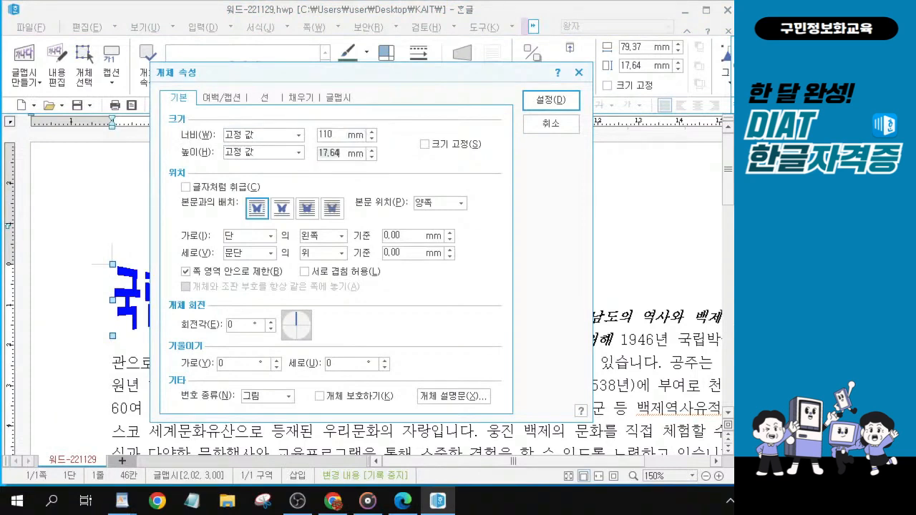
type("20")
left_click(186, 188)
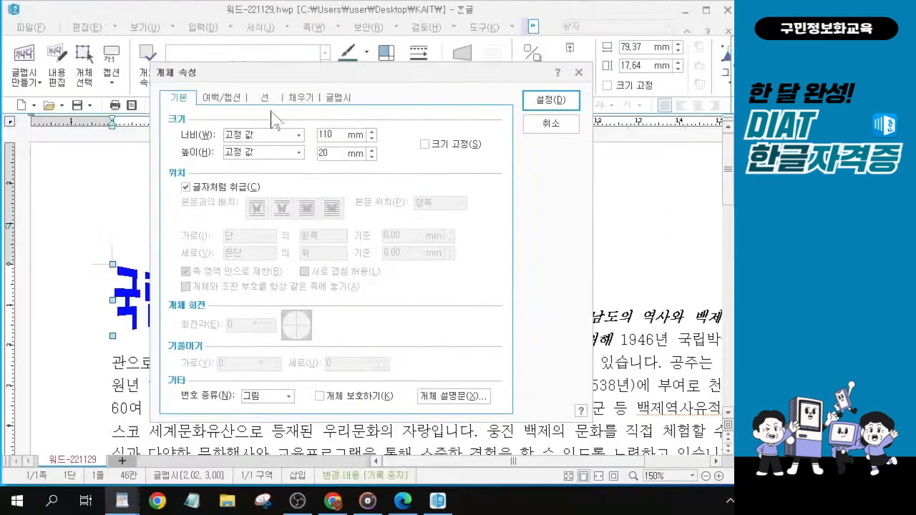
Step: Fill the 글맵시 title with the custom color RGB 255, 149, 102 and apply the object properties
left_click(358, 69)
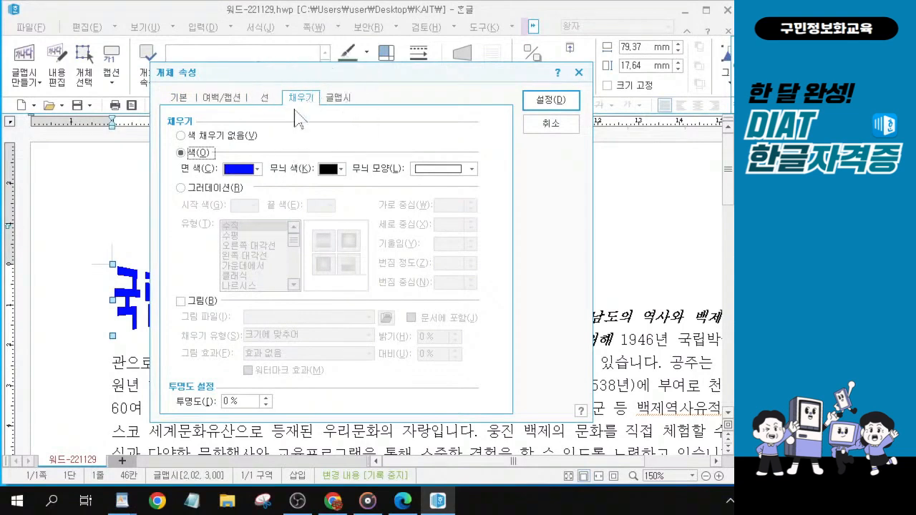
left_click(257, 170)
left_click(203, 153)
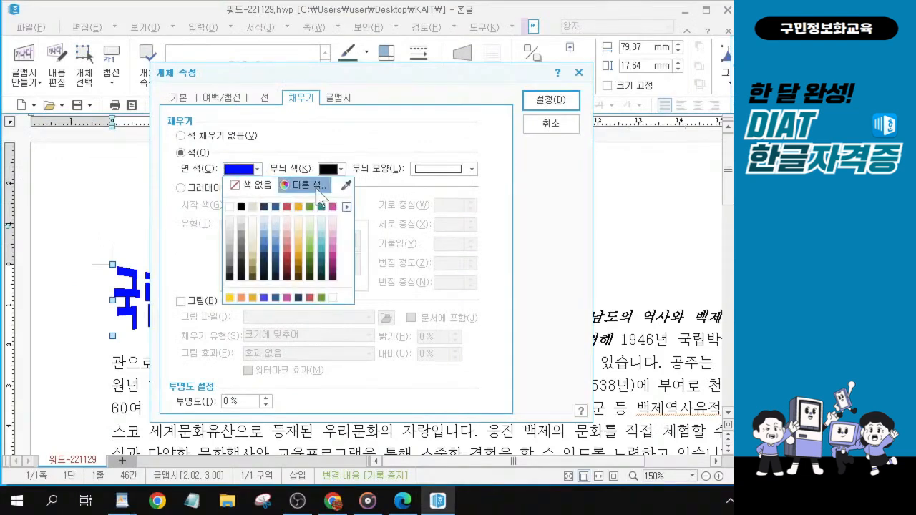
left_click(318, 186)
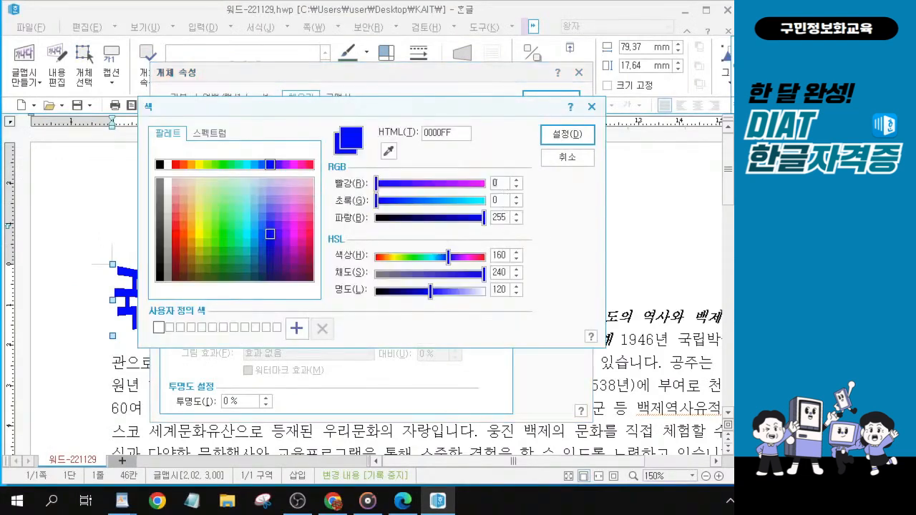
key("ctrl")
key("ctrl")
key("BackSpace")
type("255")
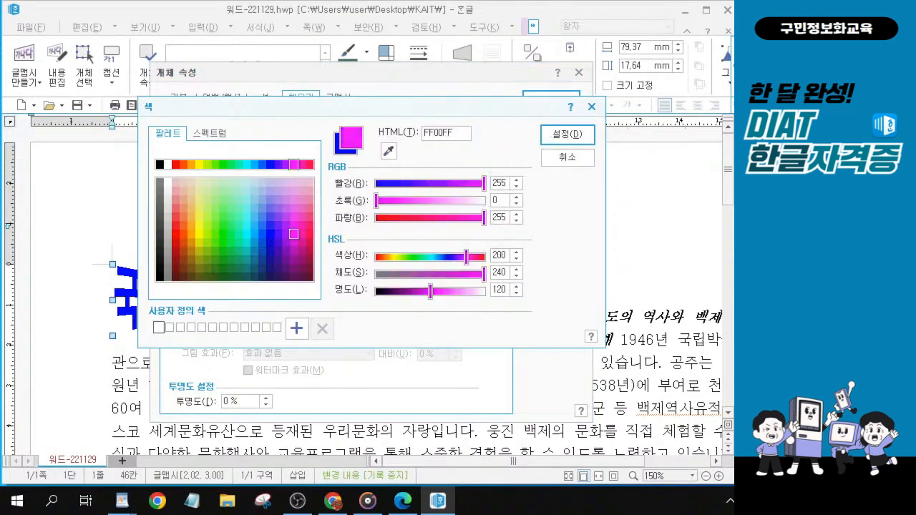
left_click(493, 200)
type("149")
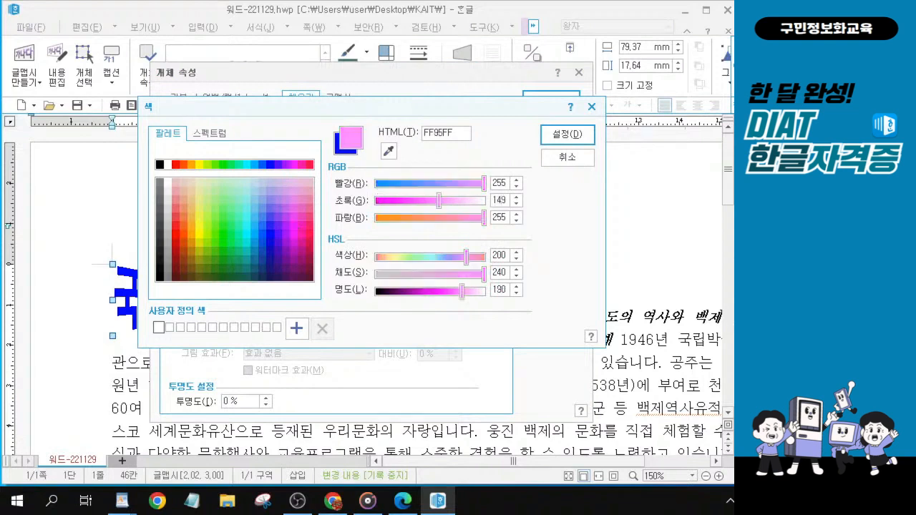
key("Tab")
type("102")
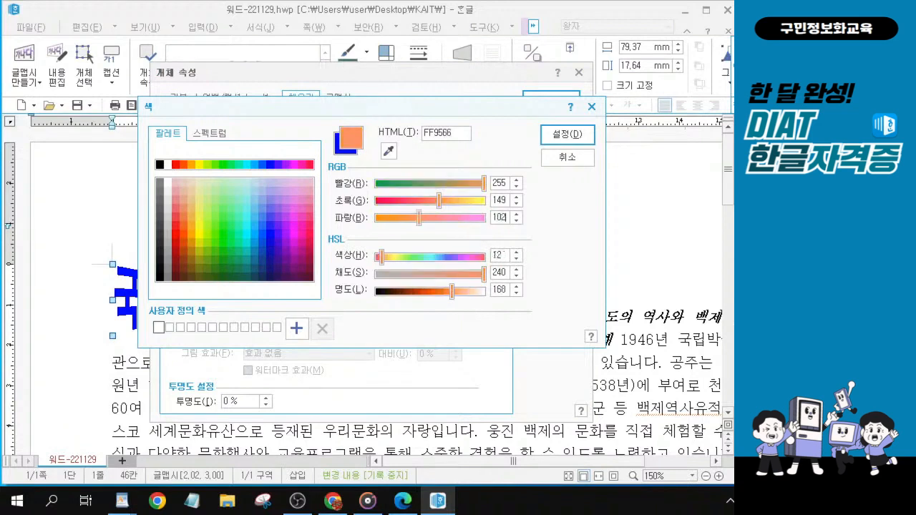
key("alt+Tab")
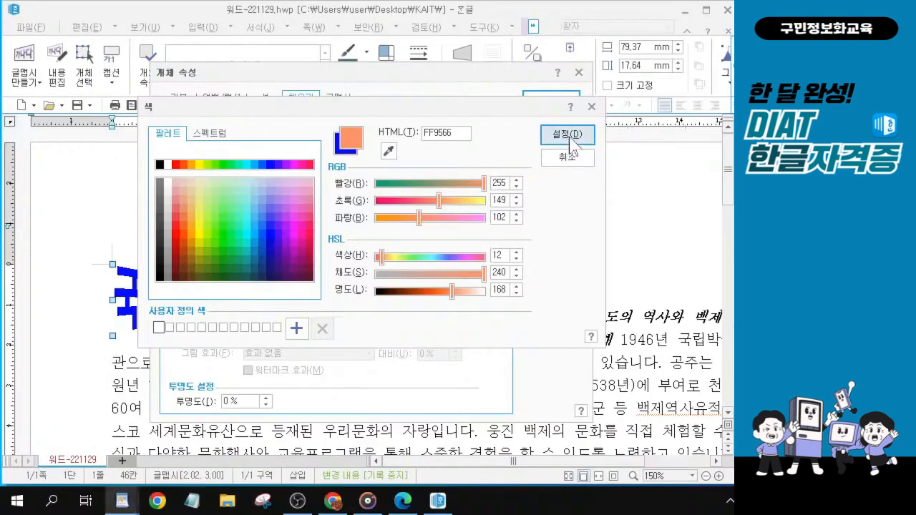
left_click(568, 137)
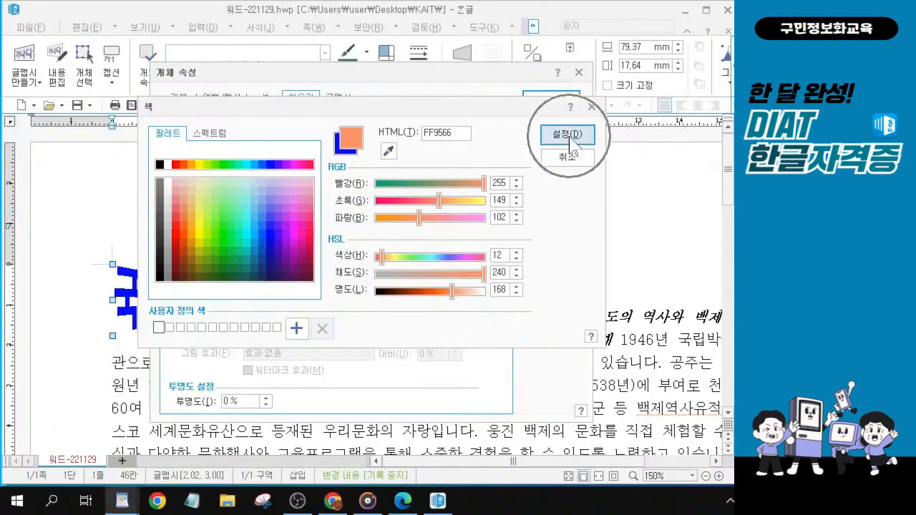
left_click(569, 138)
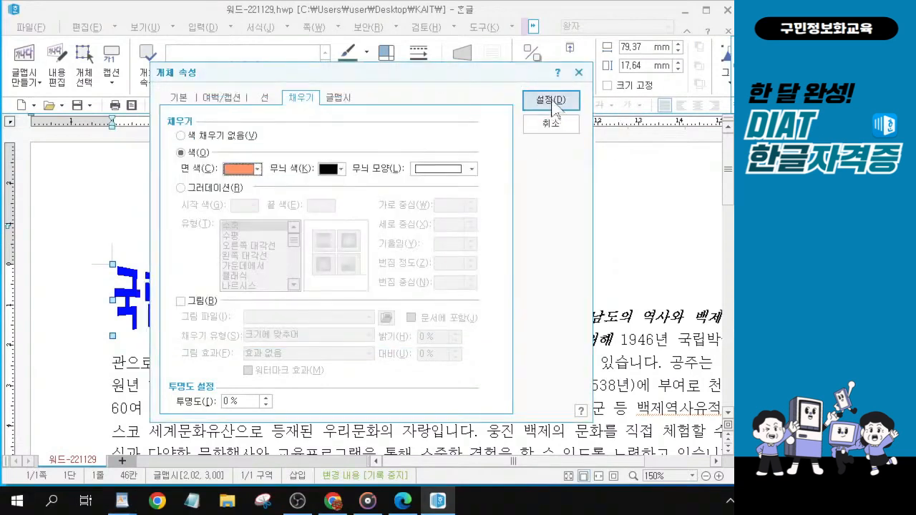
left_click(553, 104)
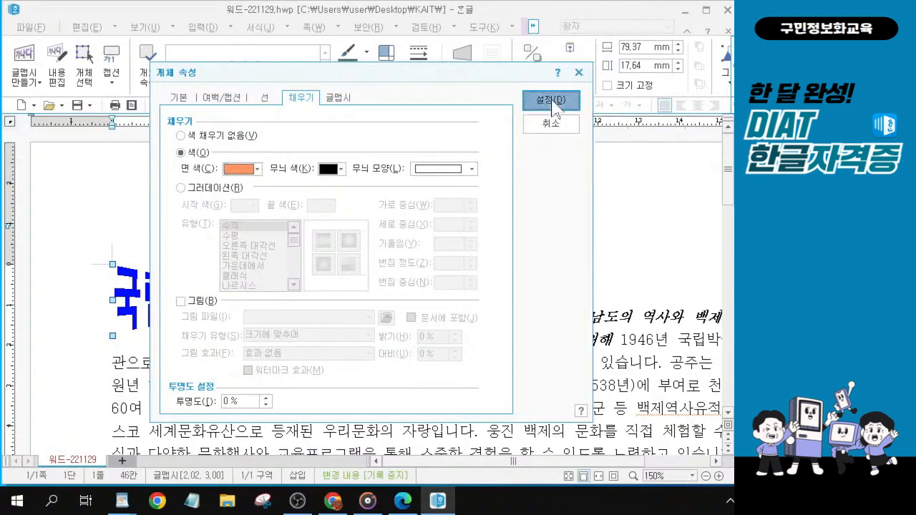
Step: Center the line that holds the 국립공주박물관관람안내 글맵시 title
left_click(575, 329)
key("alt+Tab")
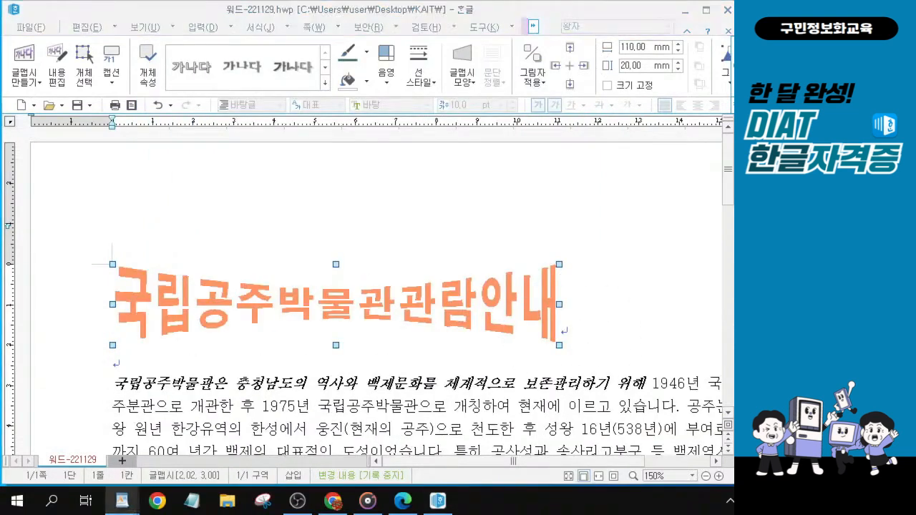
key("ctrl")
key("ctrl")
key("ctrl")
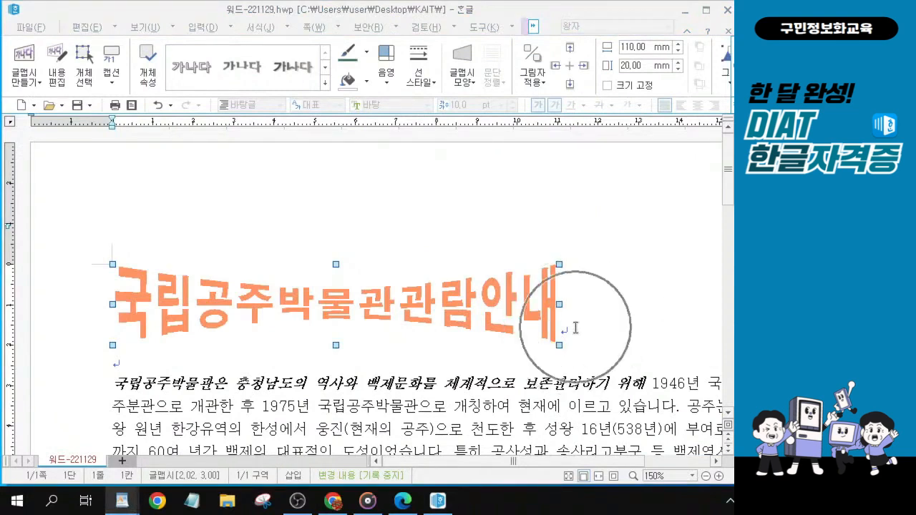
left_click(576, 327)
key("ctrl")
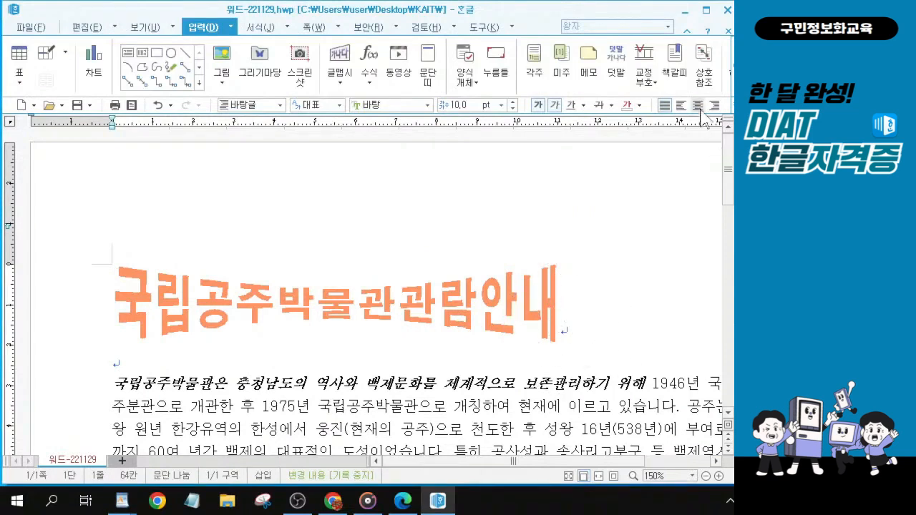
key("ctrl")
key("ctrl")
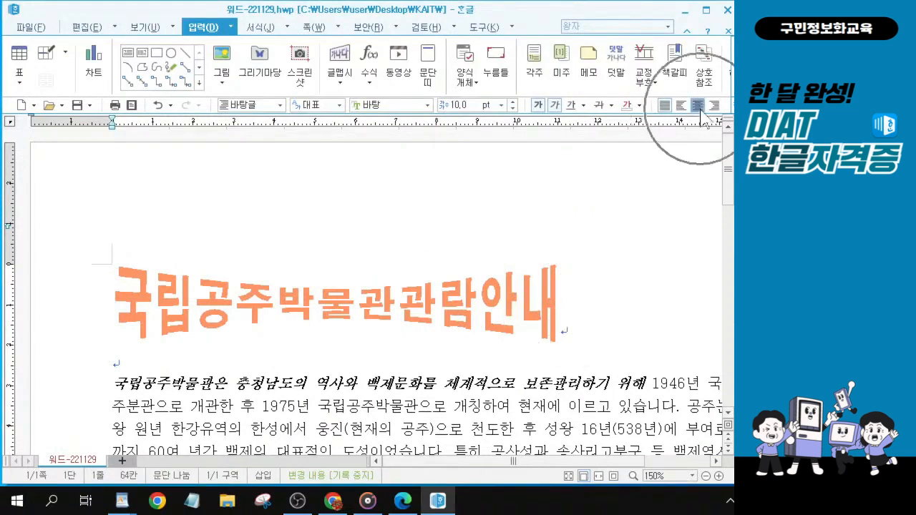
left_click(697, 107)
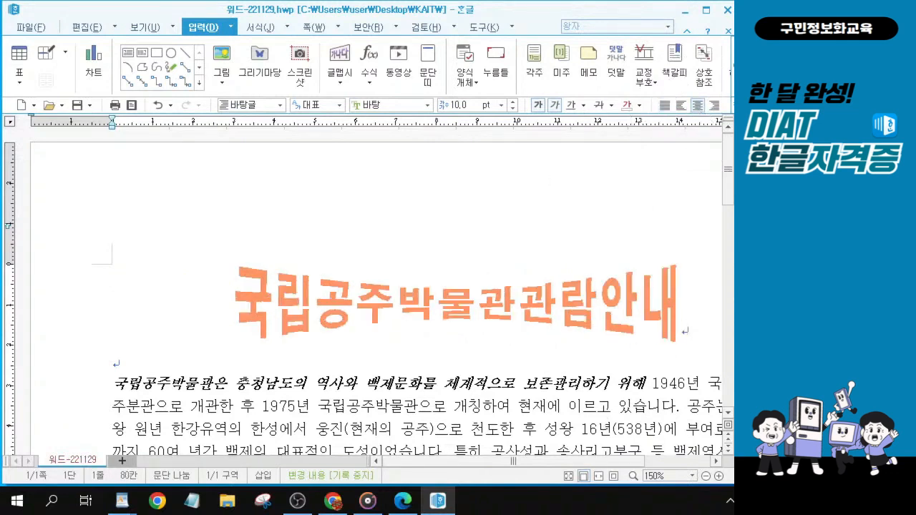
Step: Create a header for both pages (양 쪽) with no template (없음) and enter DIAT as its text
scroll(376, 286, "down", 1)
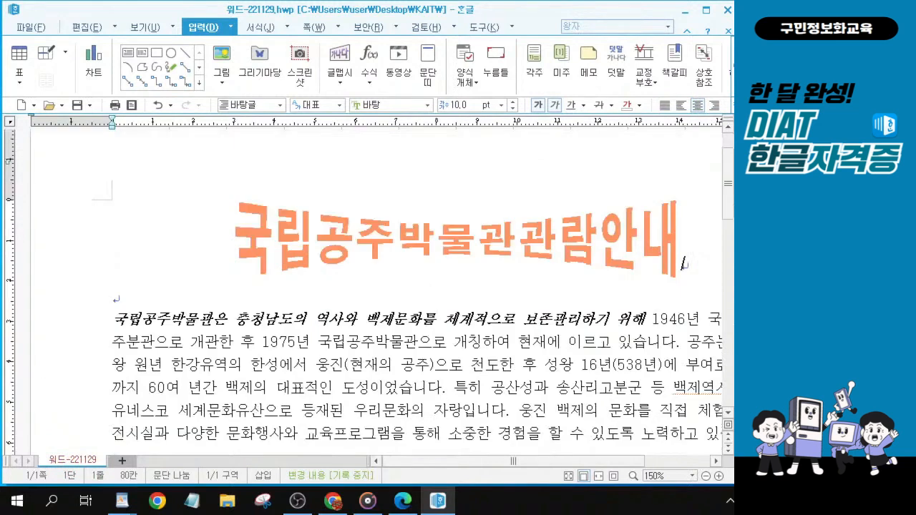
key("alt+Tab")
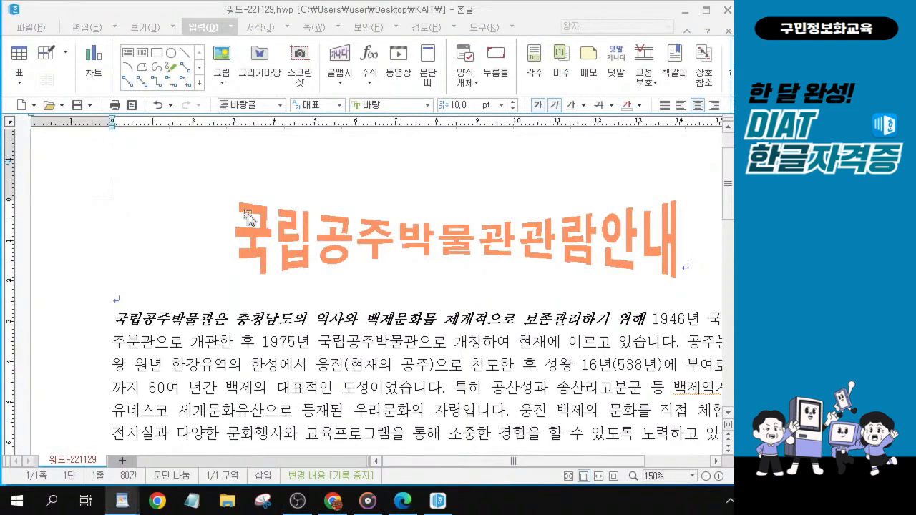
left_click(315, 29)
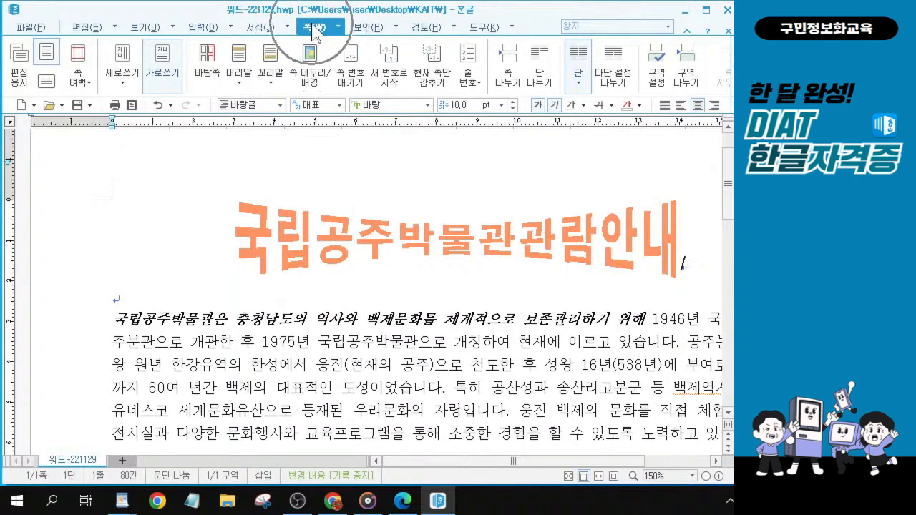
left_click(240, 84)
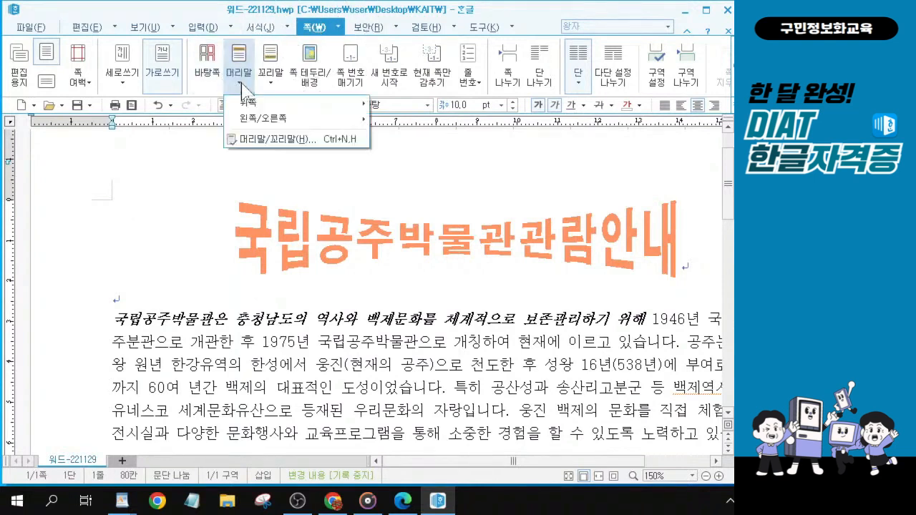
left_click(242, 90)
left_click(242, 85)
left_click(276, 140)
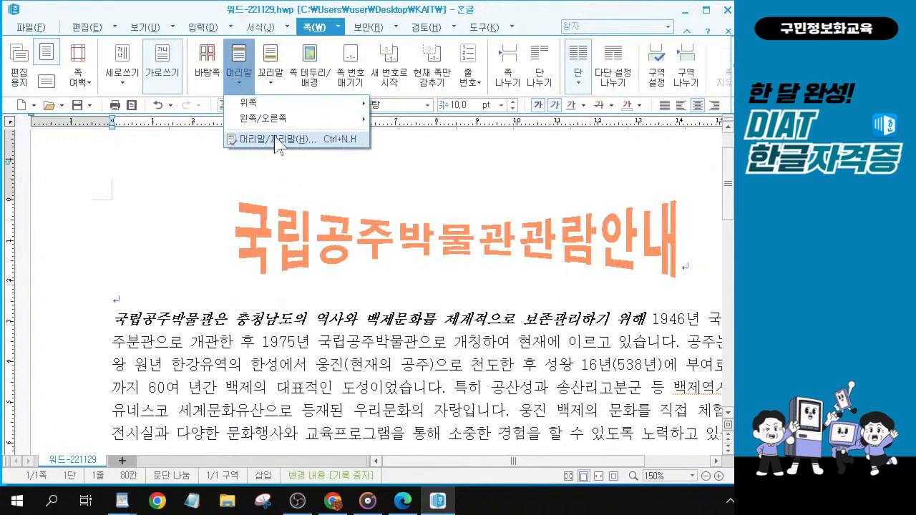
key("ctrl")
key("ctrl")
key("ctrl")
key("ctrl")
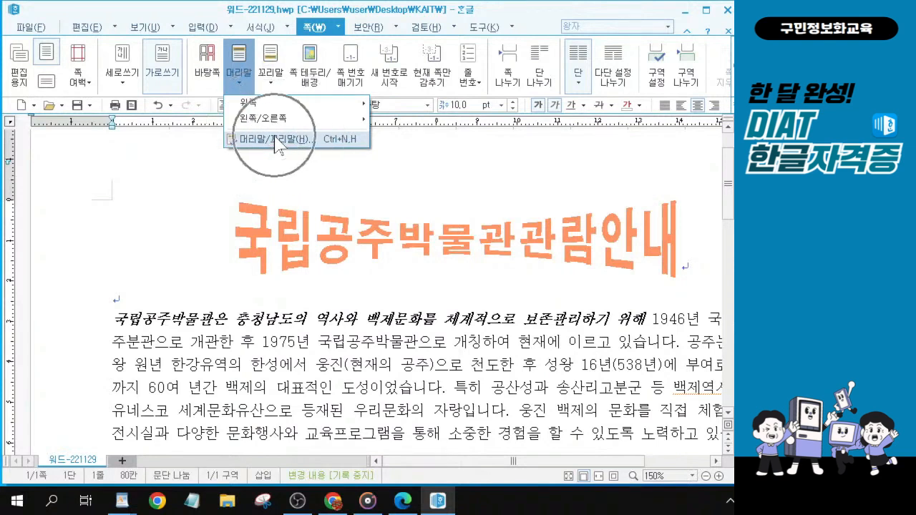
key("ctrl")
key("ctrl")
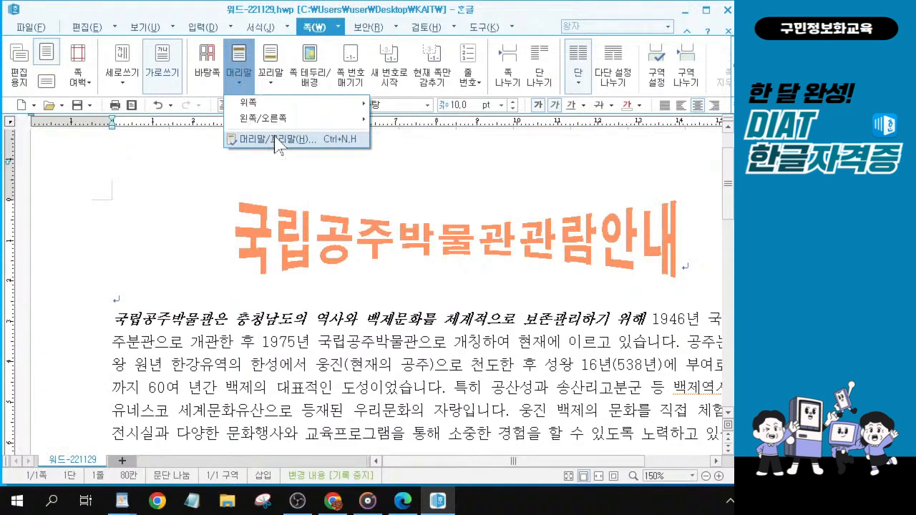
left_click(276, 140)
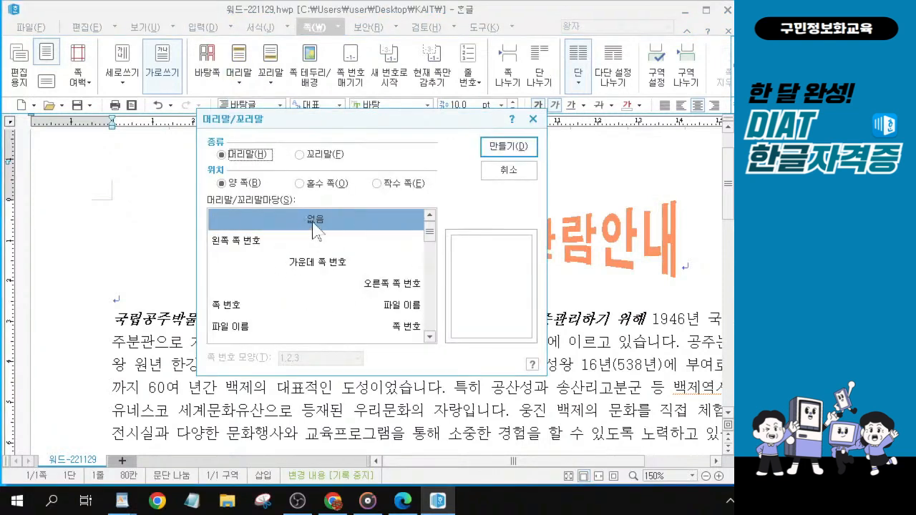
left_click(503, 148)
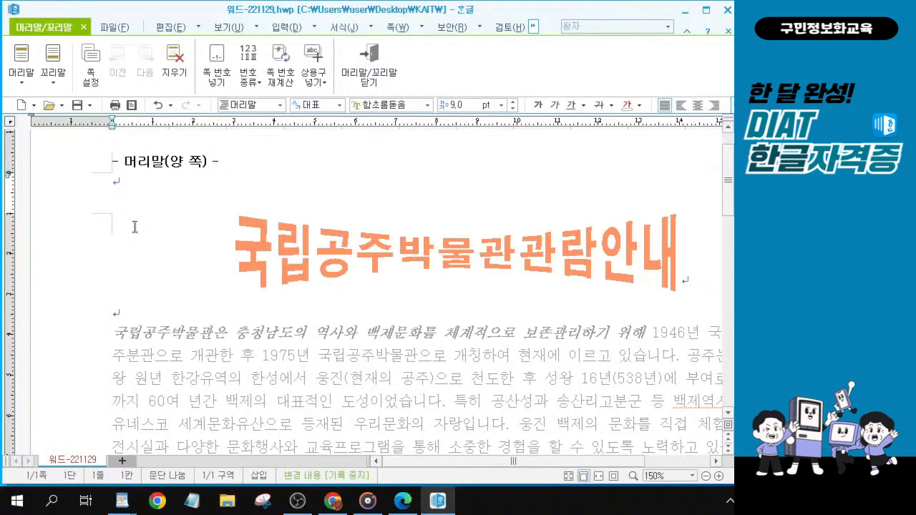
type("DIAT")
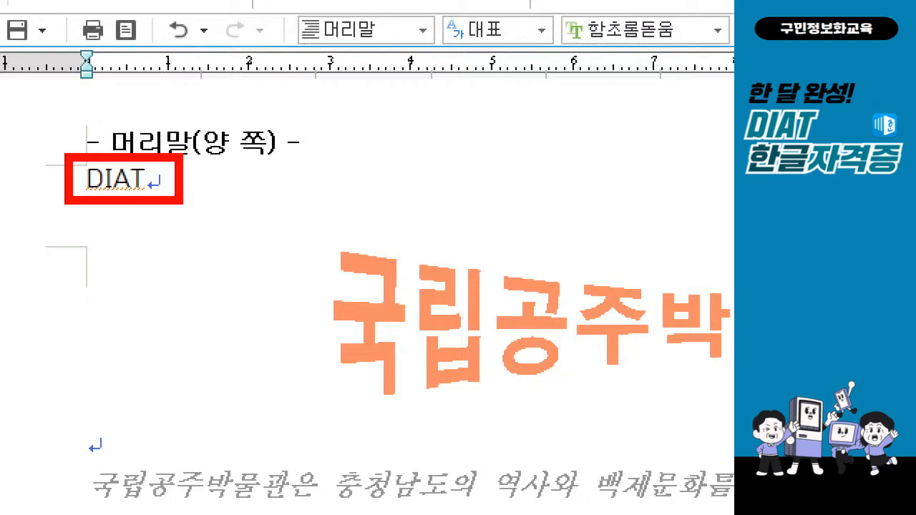
Step: Change the font of the DIAT header text to 돋움
key("ctrl")
scroll(147, 182, "up", 1)
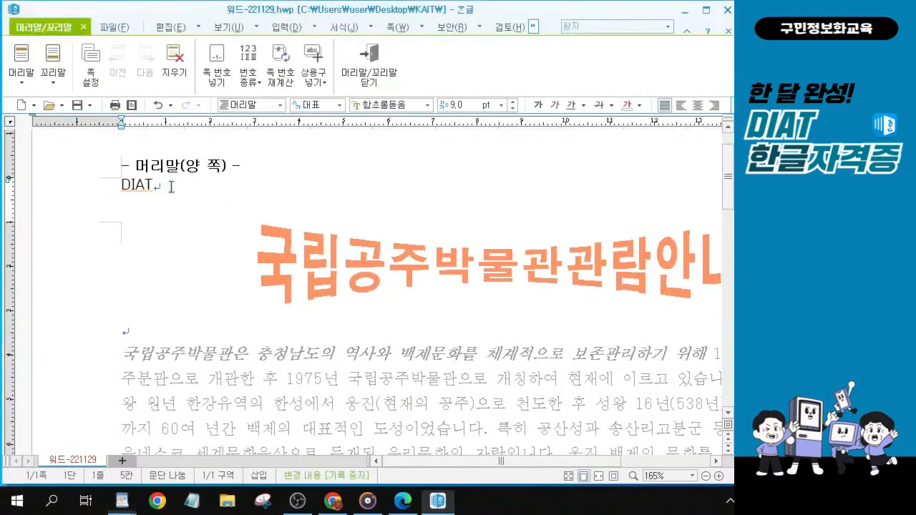
left_click_drag(174, 185, 109, 187)
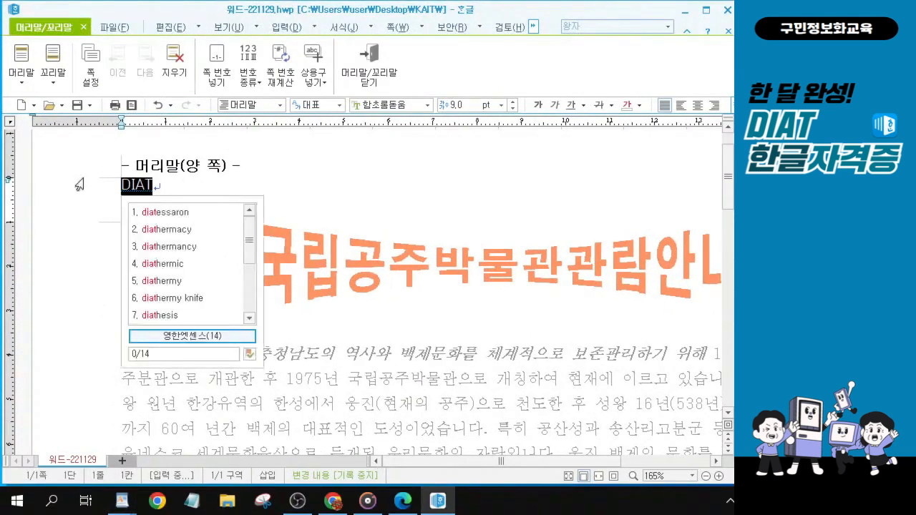
left_click(386, 105)
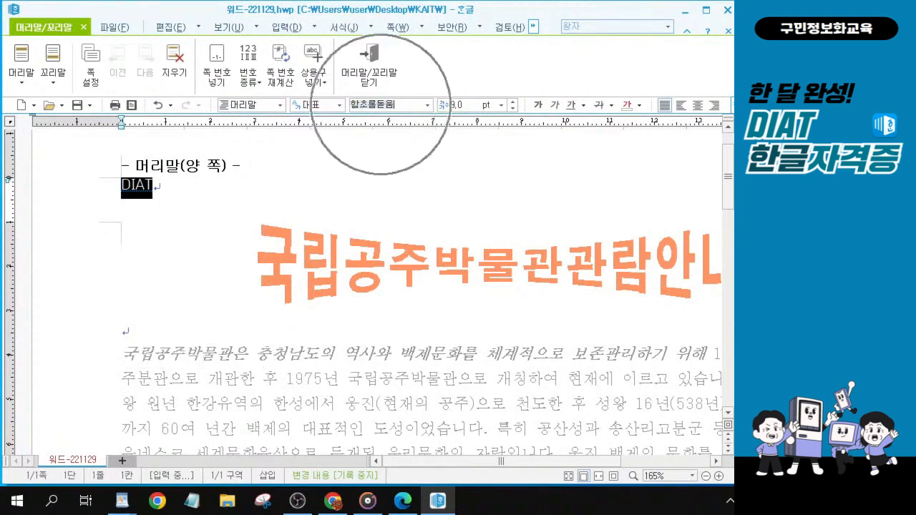
type("EHE")
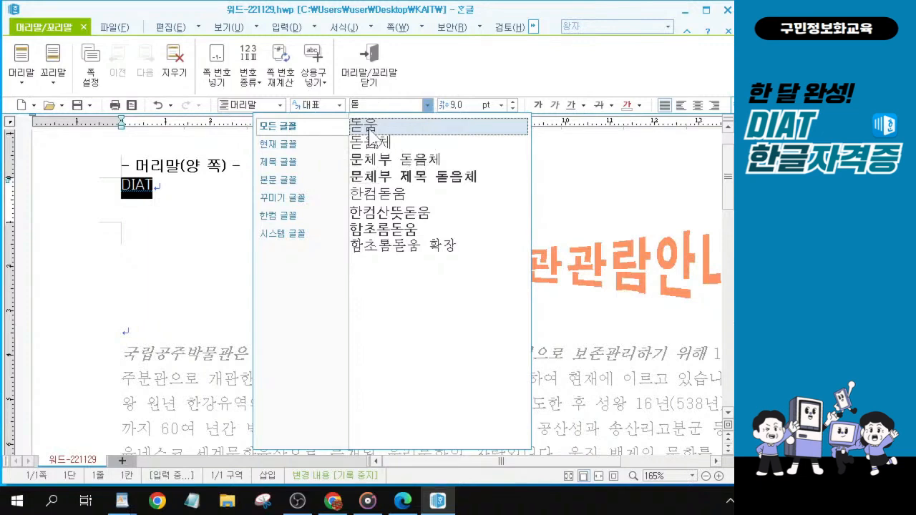
left_click(370, 129)
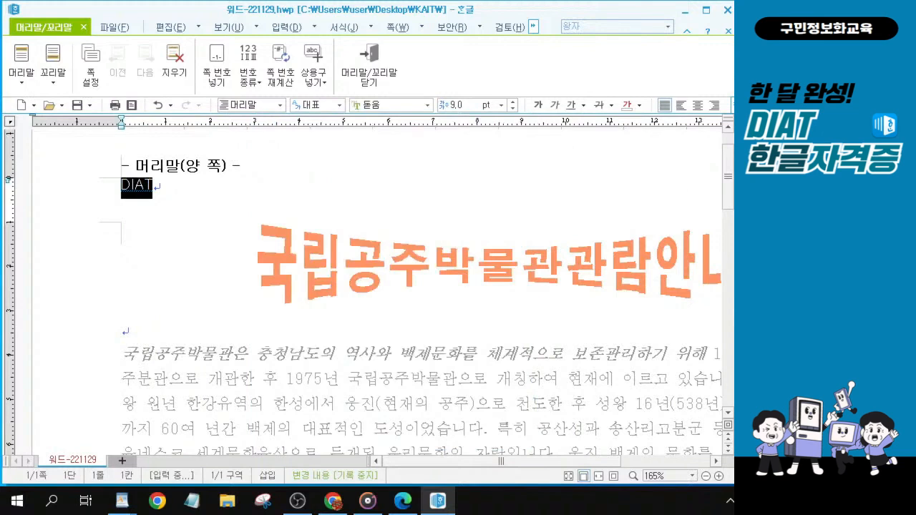
Step: Right-align the DIAT header text and close header editing to return to the document body
left_click(714, 105)
left_click(714, 106)
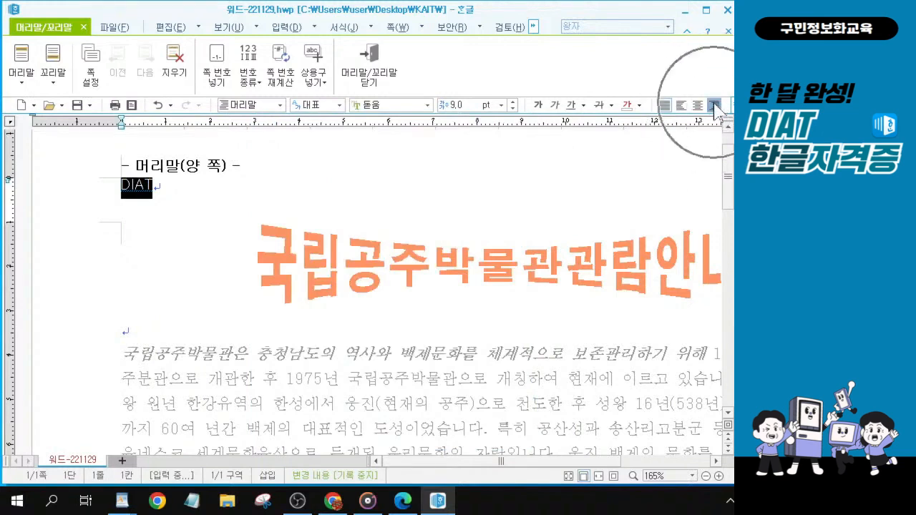
left_click(714, 106)
left_click(714, 106)
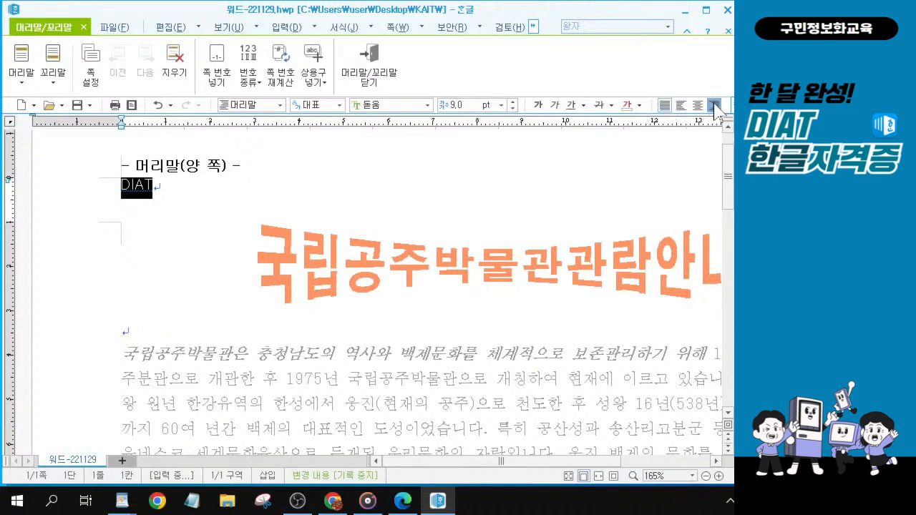
left_click(715, 106)
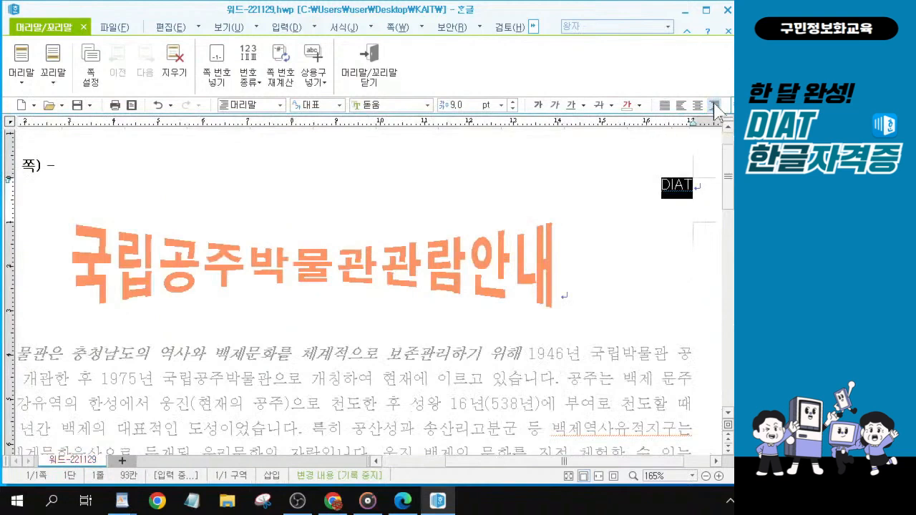
left_click(368, 65)
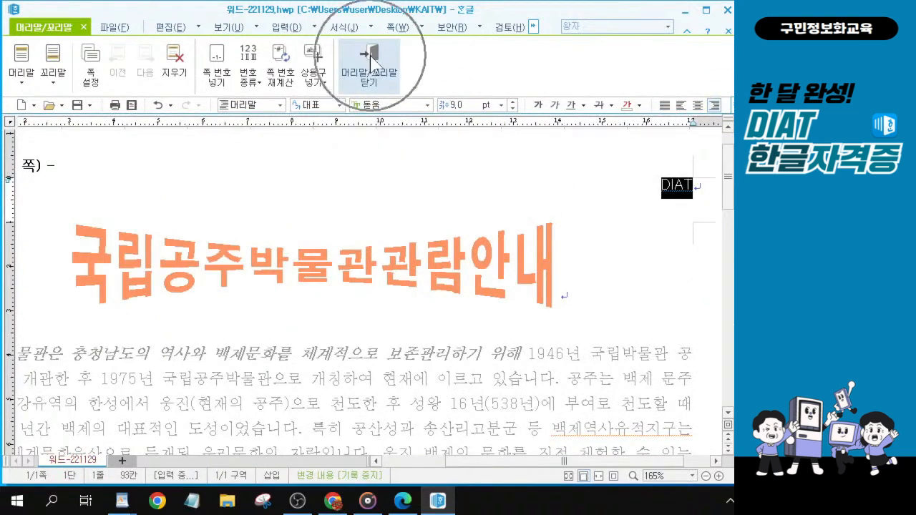
key("ctrl")
key("ctrl")
key("ctrl")
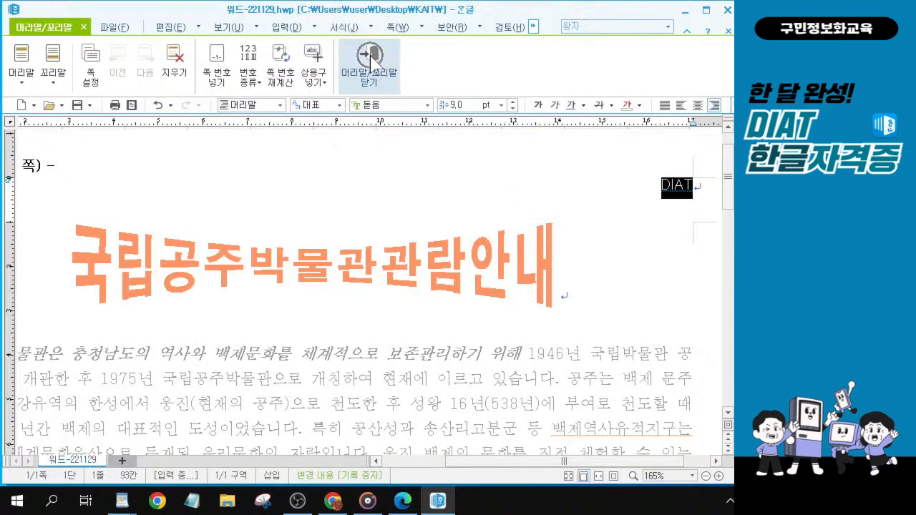
key("ctrl")
key("ctrl")
key("ctrl")
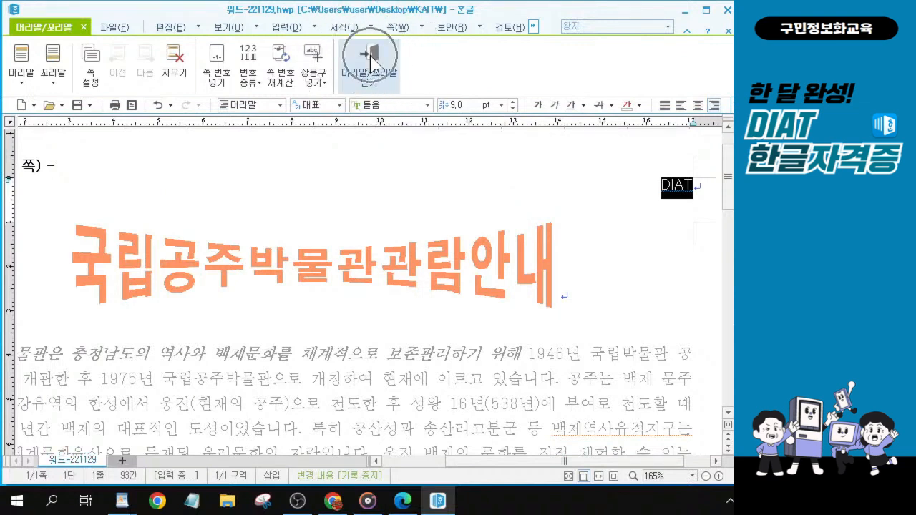
key("ctrl")
key("ctrl")
key("ctrl")
key("ctrl")
key("ctrl")
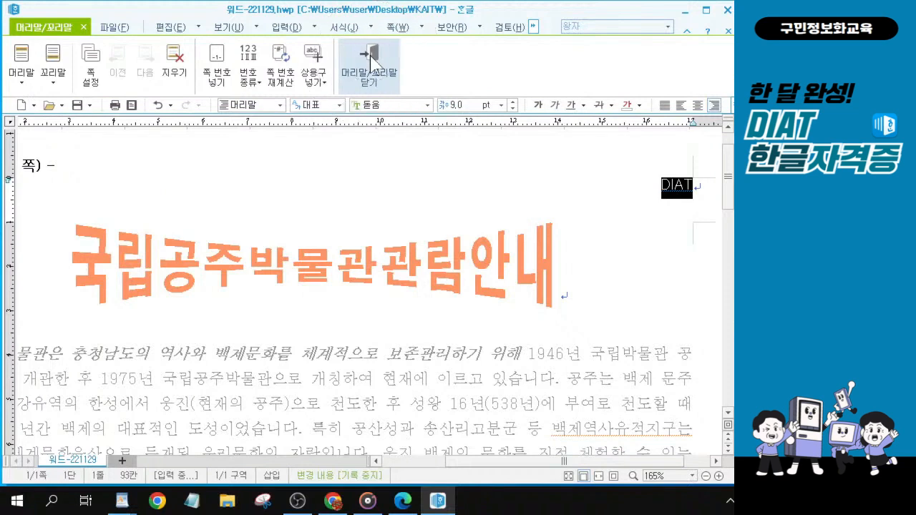
key("ctrl")
key("ctrl")
key("ctrl")
left_click(370, 55)
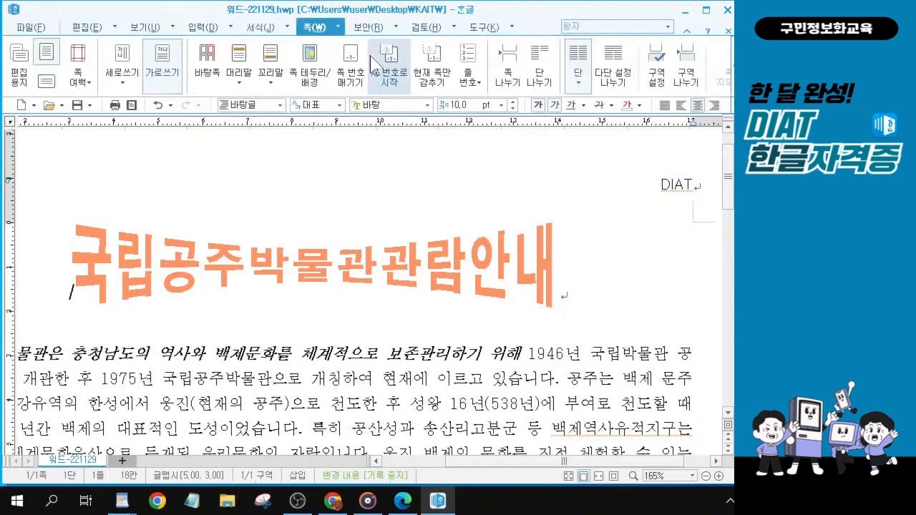
Step: Set up page numbering (쪽 번호 매기기) with the number at the page's bottom left and the number shape 갑,을,병
left_click(787, 186)
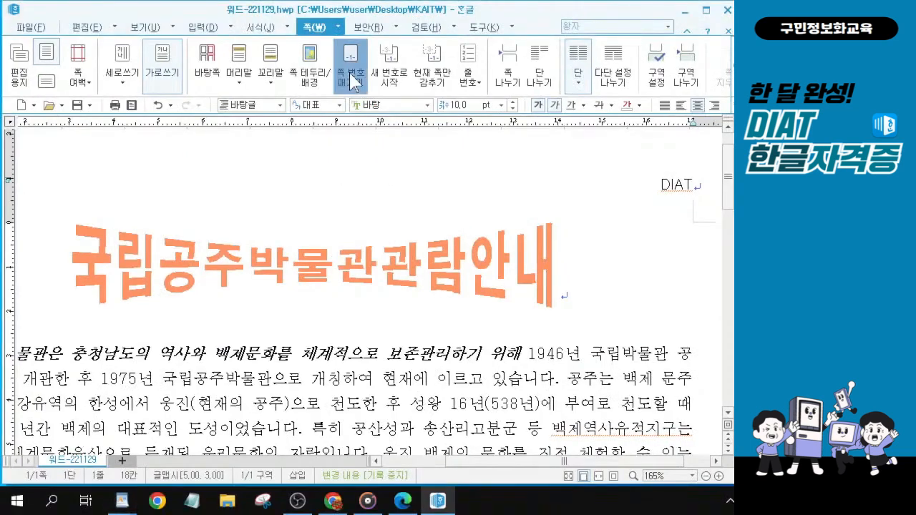
left_click(351, 74)
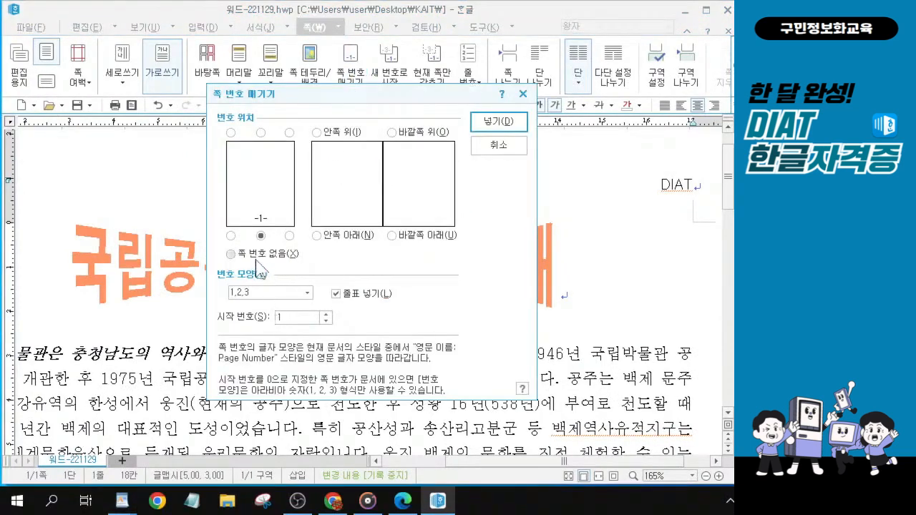
left_click(230, 235)
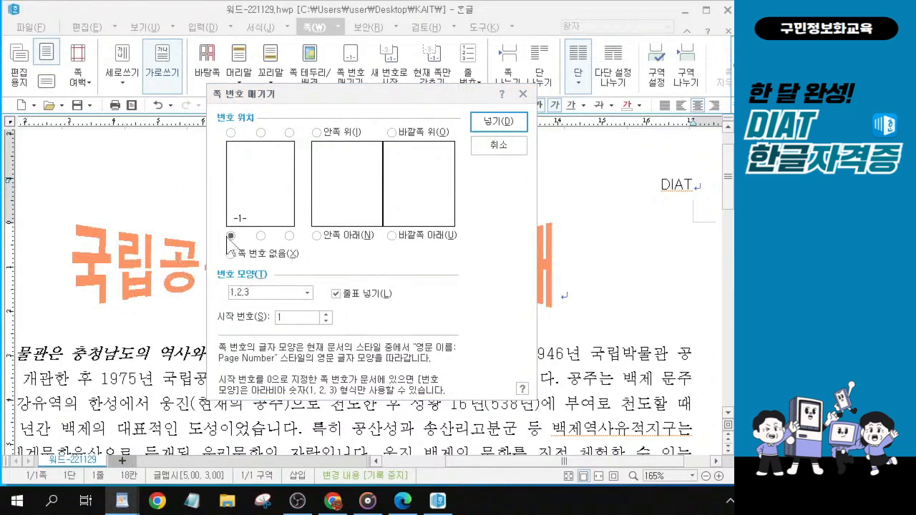
left_click(306, 293)
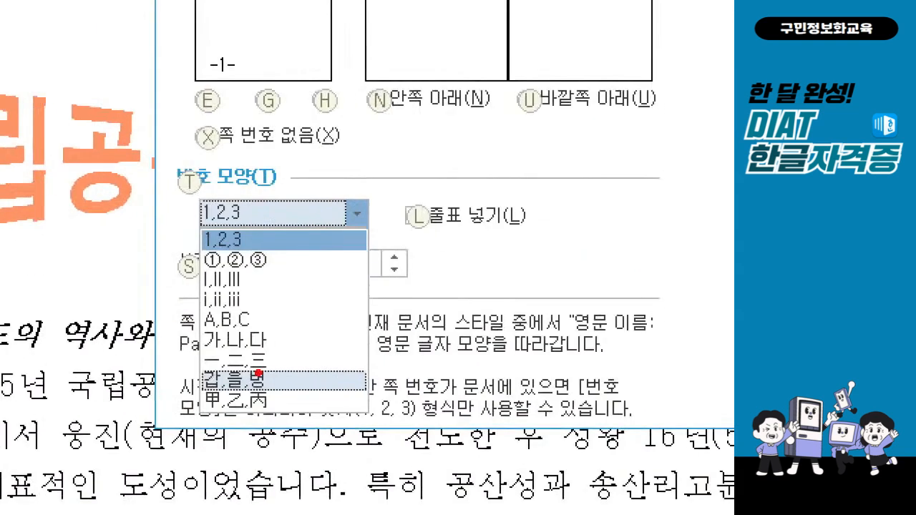
mouse_move(176, 360)
left_mouse_down()
mouse_move(193, 396)
mouse_move(312, 401)
left_mouse_up()
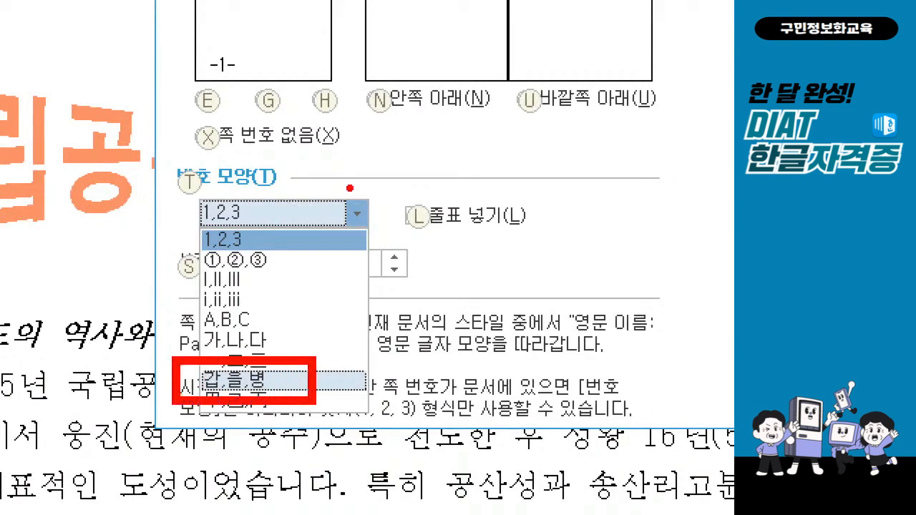
left_click_drag(340, 186, 381, 179)
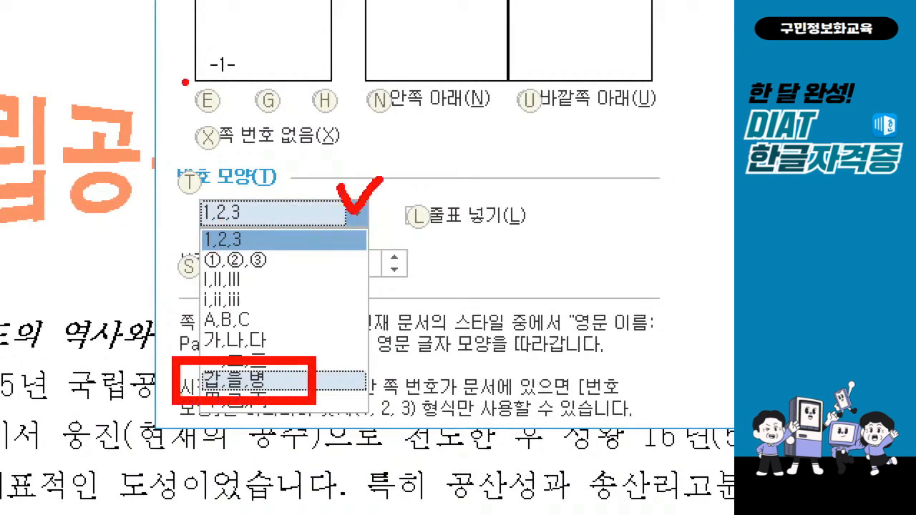
left_click_drag(197, 88, 245, 63)
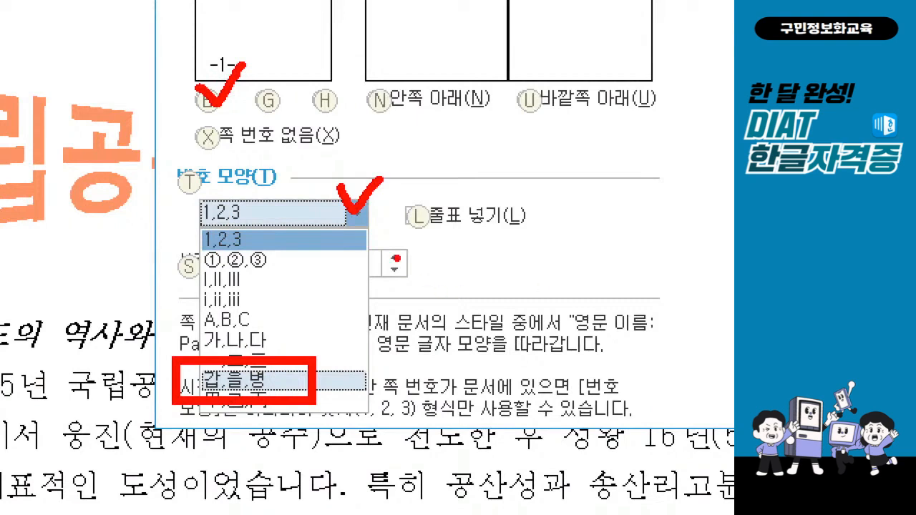
left_click_drag(402, 205, 463, 185)
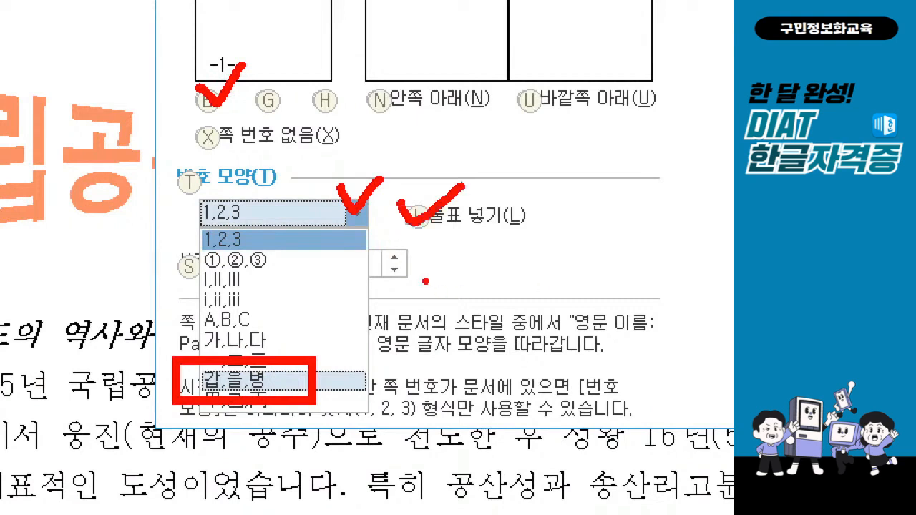
left_click_drag(406, 239, 425, 234)
key("Escape")
left_click(306, 292)
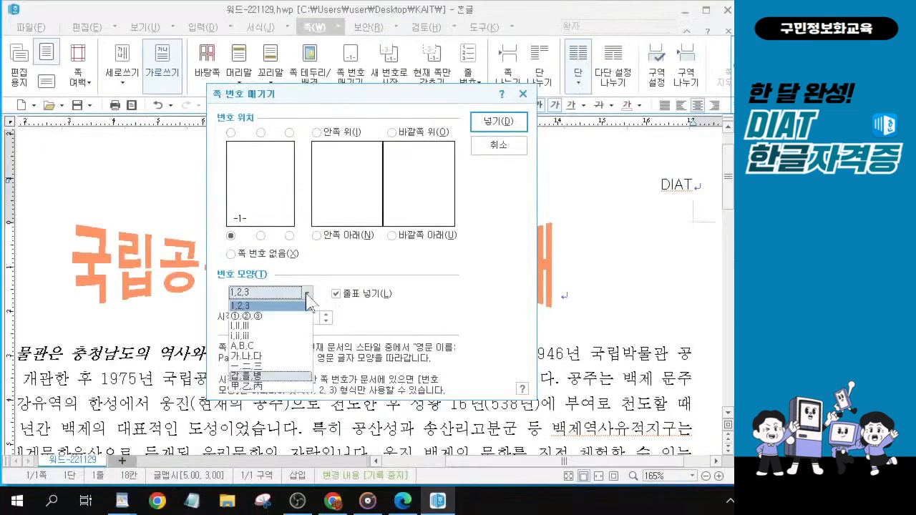
left_click(246, 375)
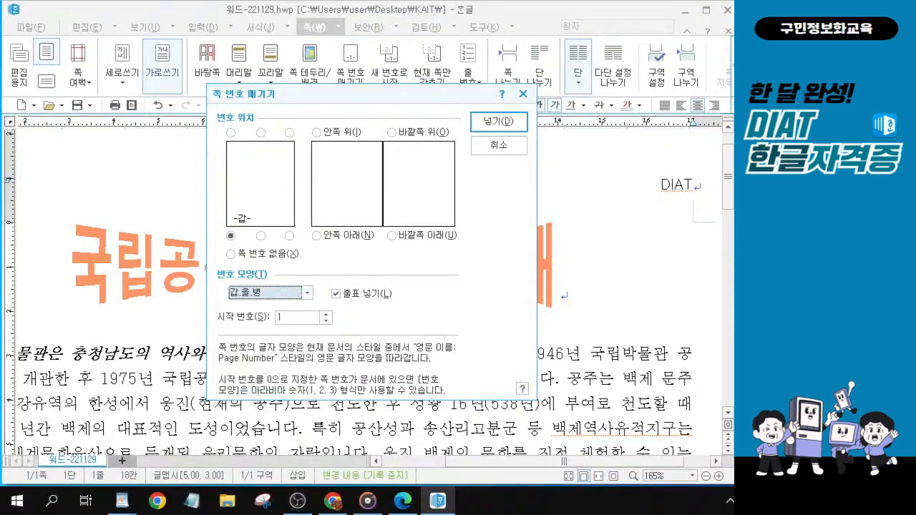
key("ctrl+1")
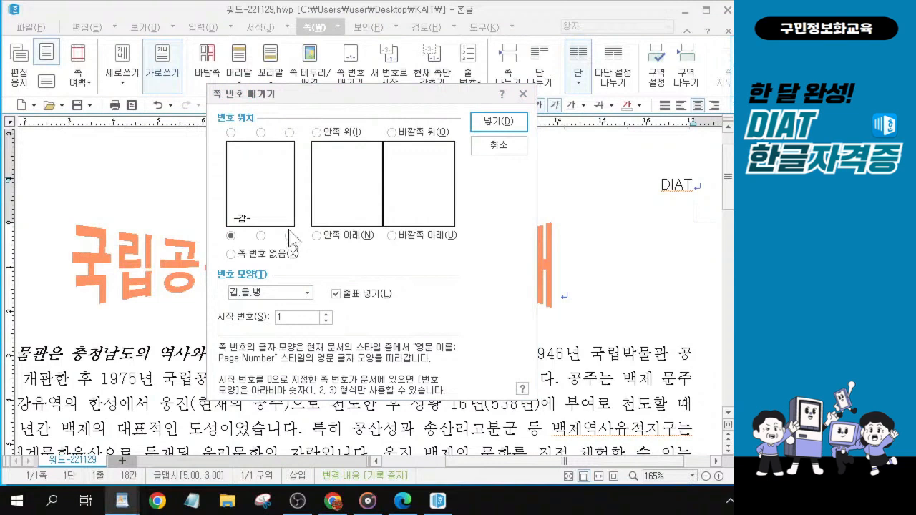
key("ctrl+1")
left_click(284, 236)
mouse_move(141, 181)
left_mouse_down()
mouse_move(143, 201)
mouse_move(231, 263)
left_mouse_up()
mouse_move(153, 318)
left_mouse_down()
mouse_move(320, 389)
mouse_move(348, 379)
left_mouse_up()
mouse_move(358, 311)
left_mouse_down()
mouse_move(434, 373)
mouse_move(518, 379)
left_mouse_up()
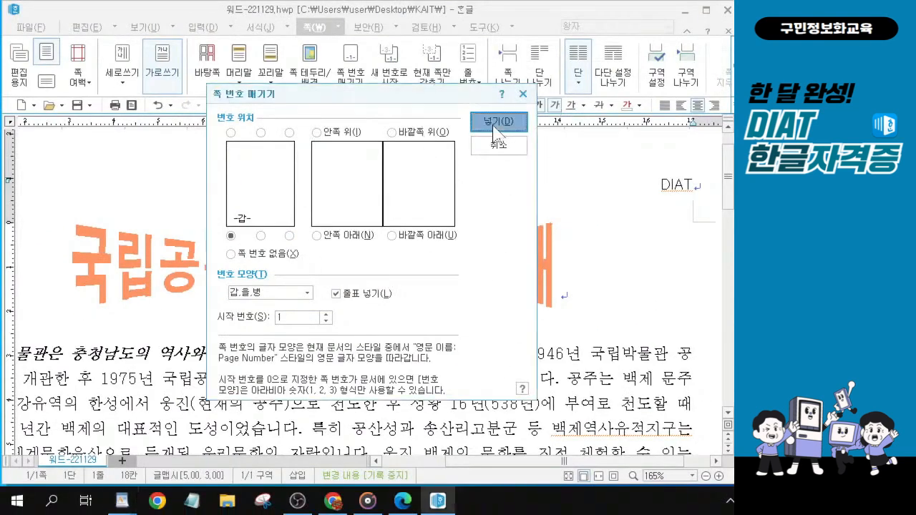
Step: Apply the 갑,을,병 page numbering settings to the document and save the file
left_click(499, 123)
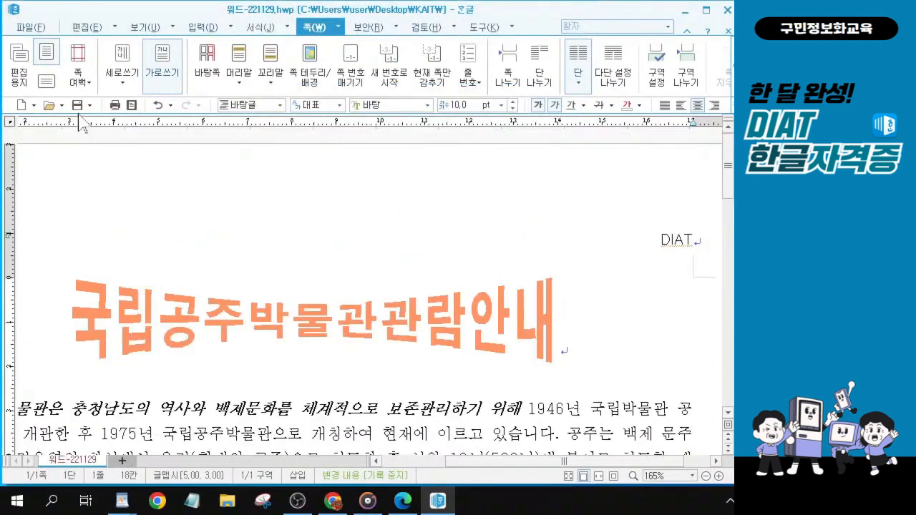
key("ctrl")
key("ctrl")
key("ctrl")
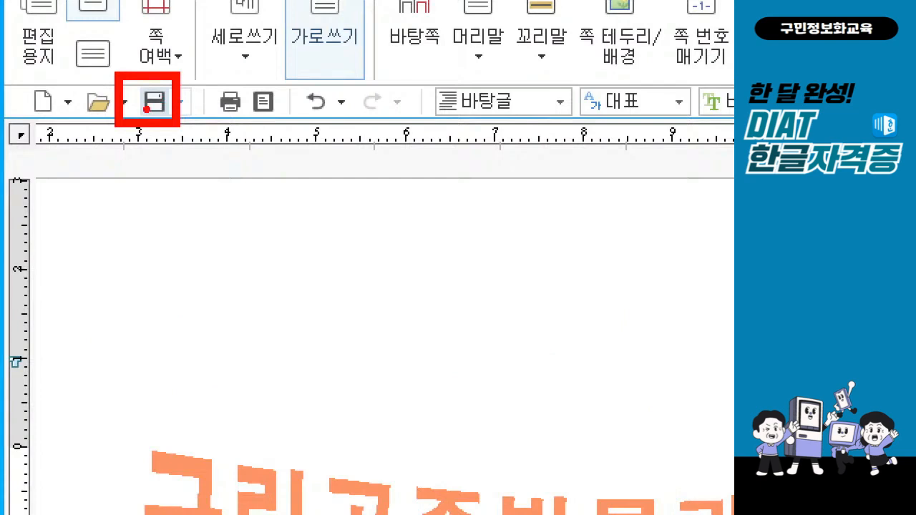
key("Escape")
left_click(77, 106)
key("ctrl")
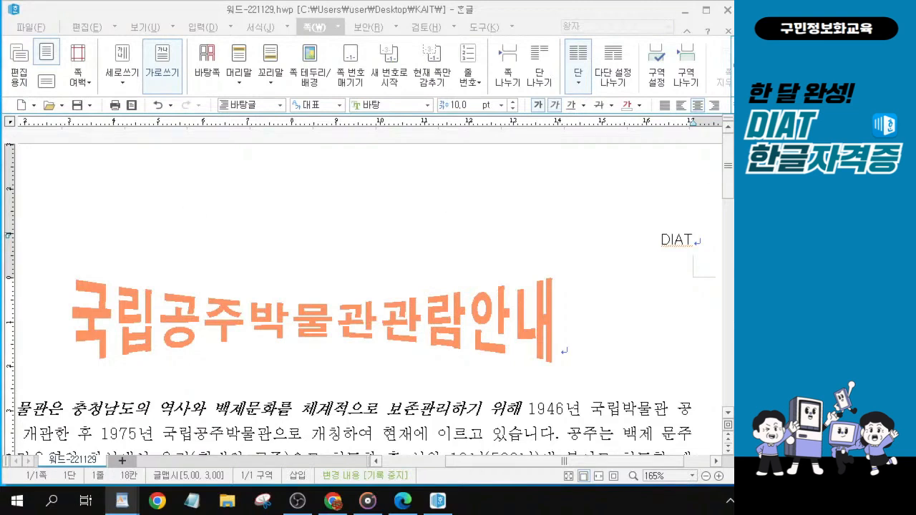
Step: Insert a section break (구역 나누기) on the empty line below 국립공주박물관 at the end of the first page
scroll(114, 382, "down", 5)
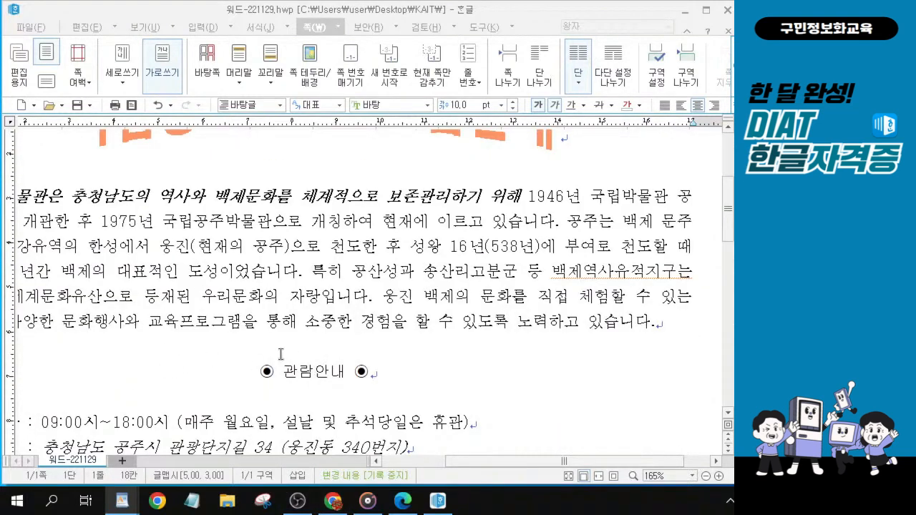
scroll(280, 354, "down", 3)
scroll(279, 354, "down", 1)
scroll(310, 336, "down", 8)
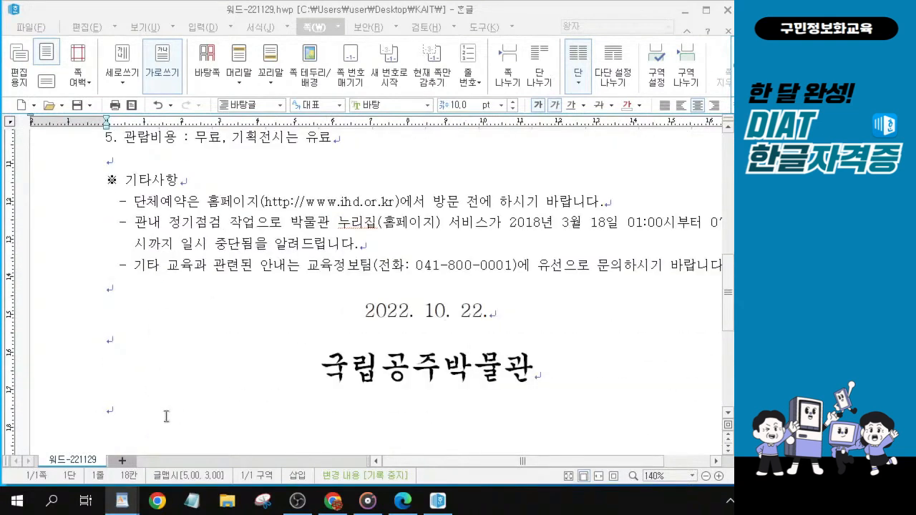
left_click(117, 407)
left_click(112, 409)
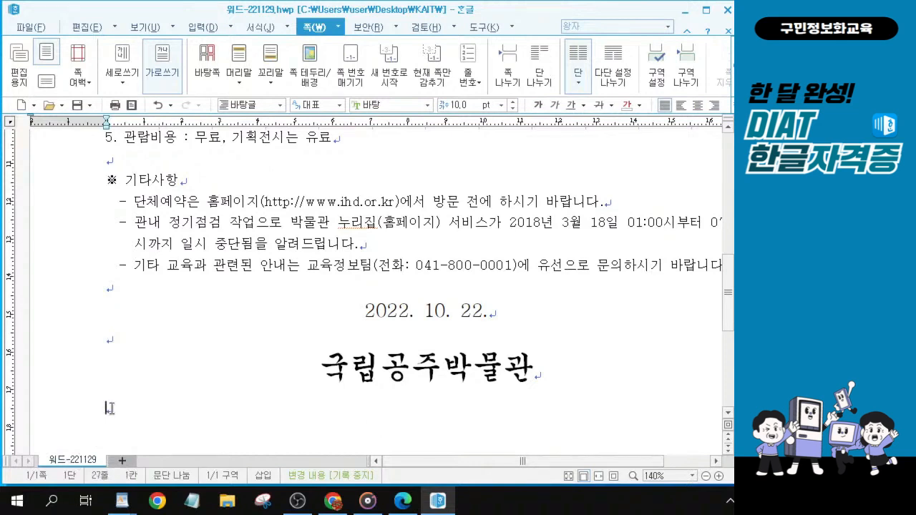
left_click(110, 409)
key("ctrl")
key("ctrl")
key("ctrl")
left_click(110, 411)
key("ctrl")
key("ctrl")
key("ctrl")
key("ctrl")
left_click(689, 84)
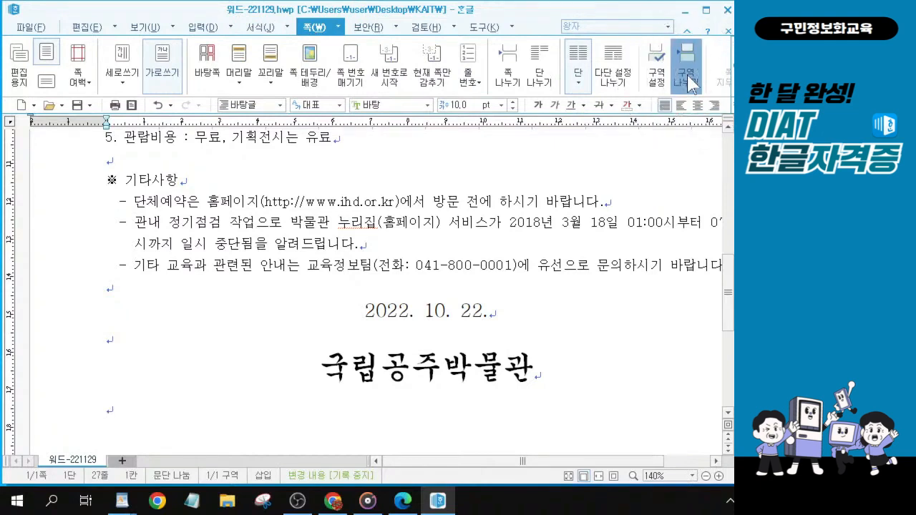
left_click(687, 78)
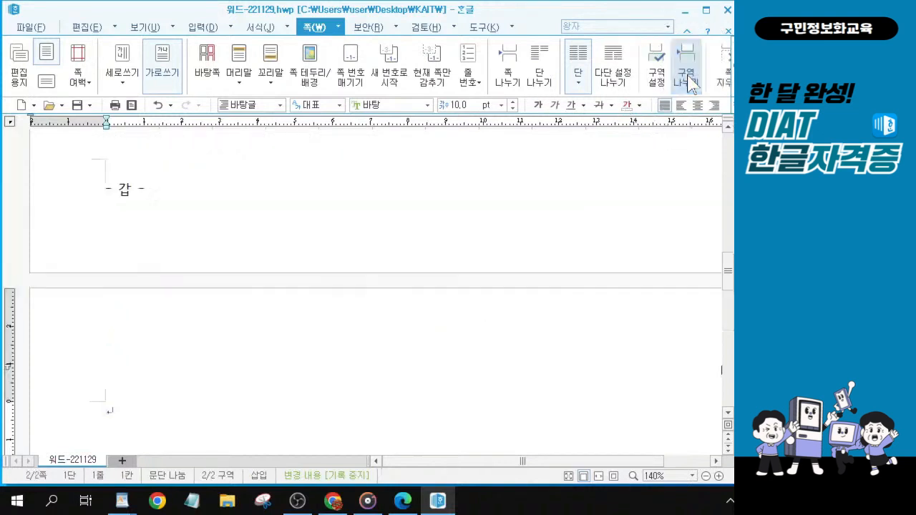
Step: Insert a column-setting break (다단 설정 나누기) on the second page's first line and set the area below it to two columns (둘)
left_click(118, 404)
left_click(119, 405)
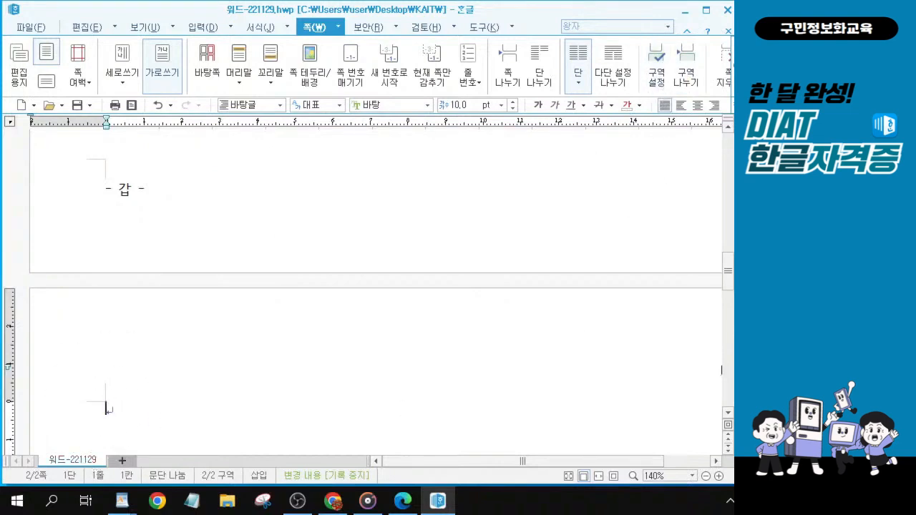
key("alt+Tab")
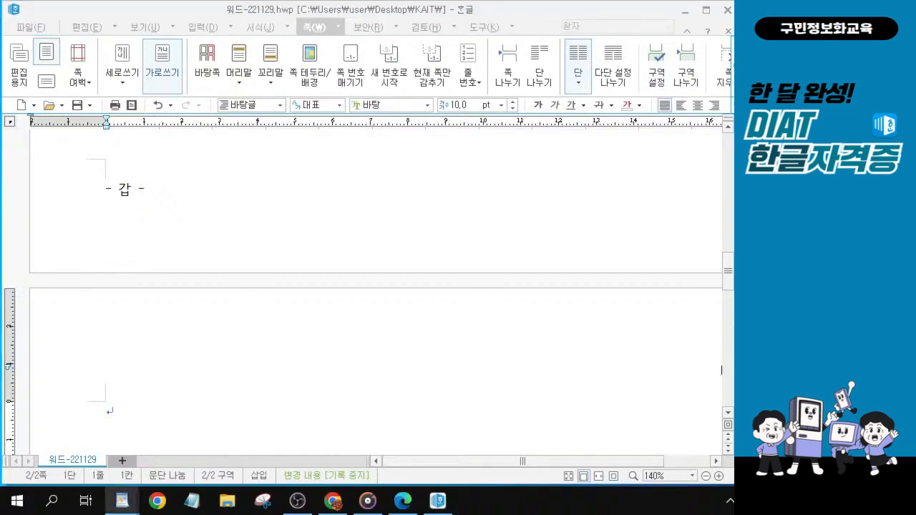
left_click(613, 85)
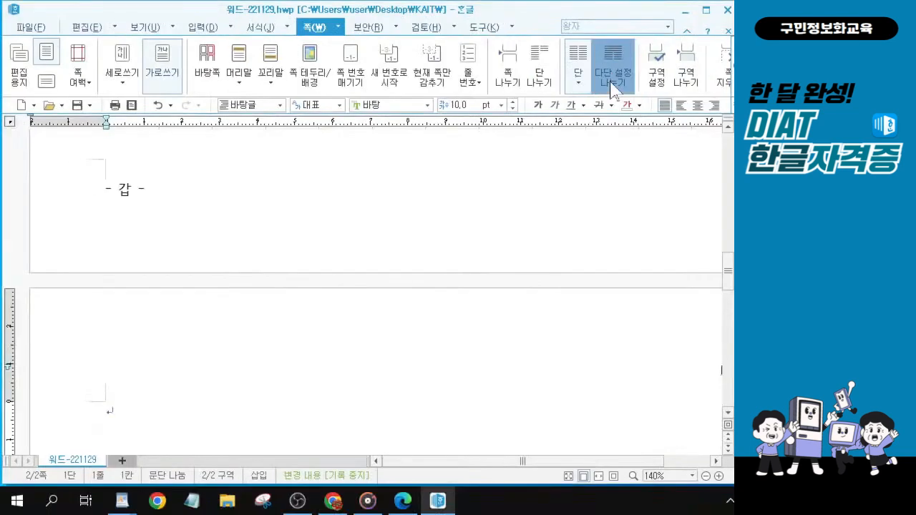
left_click(613, 89)
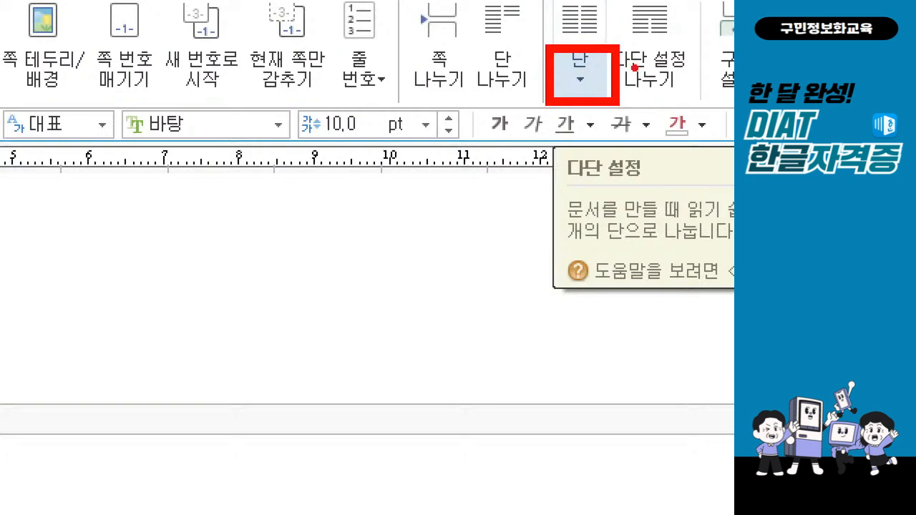
left_click_drag(633, 30, 681, 14)
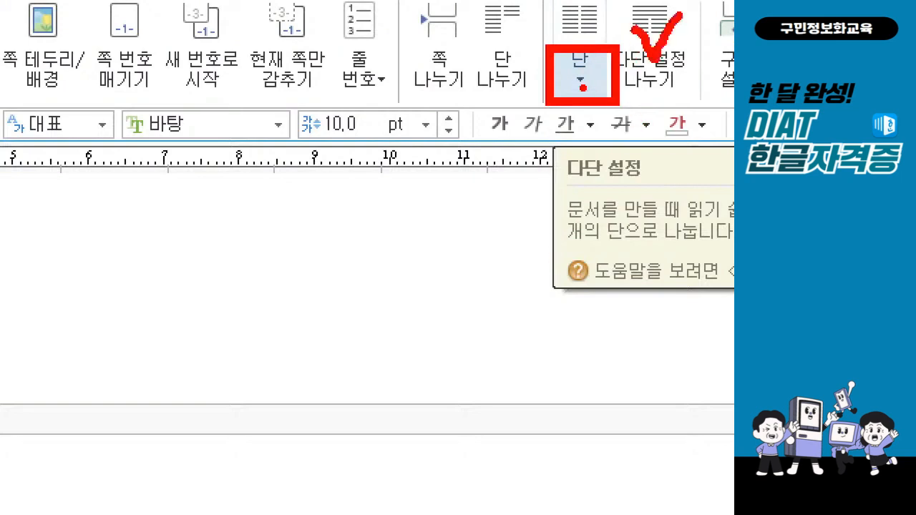
mouse_move(557, 62)
left_mouse_down()
mouse_move(563, 82)
mouse_move(584, 55)
left_mouse_up()
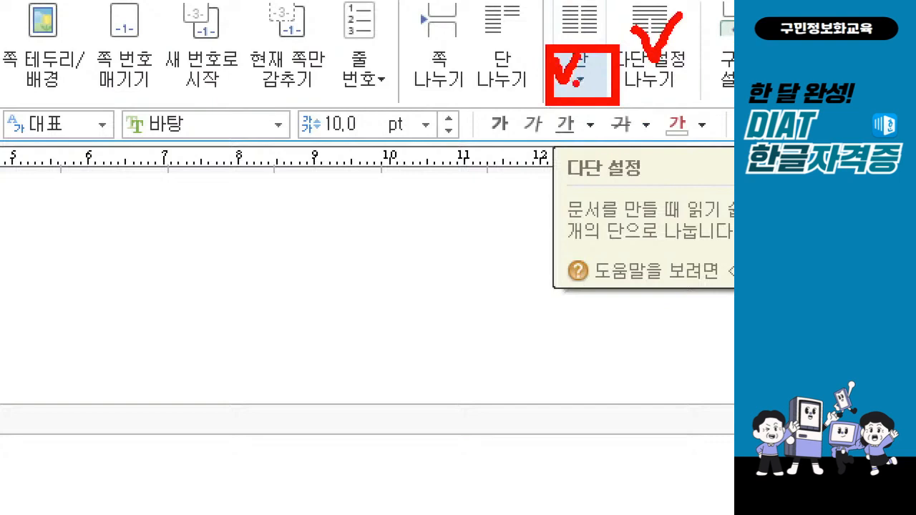
left_click(577, 78)
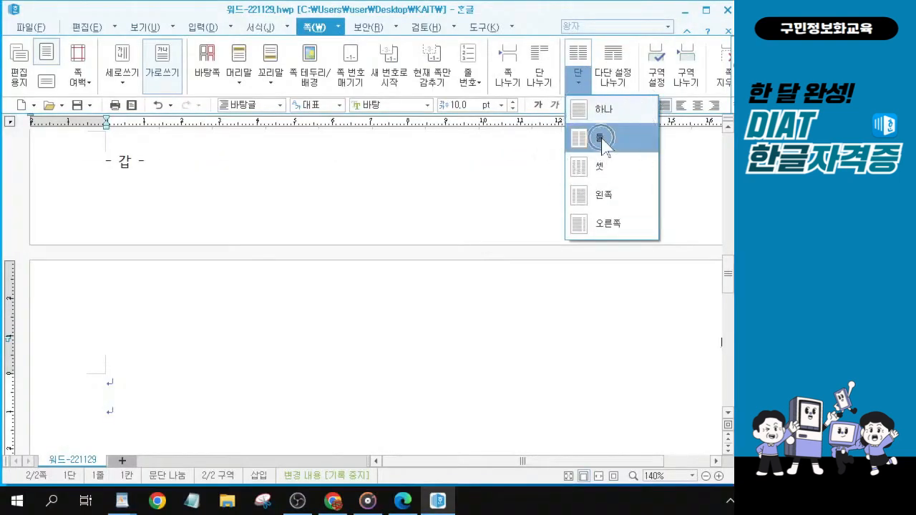
left_click(602, 140)
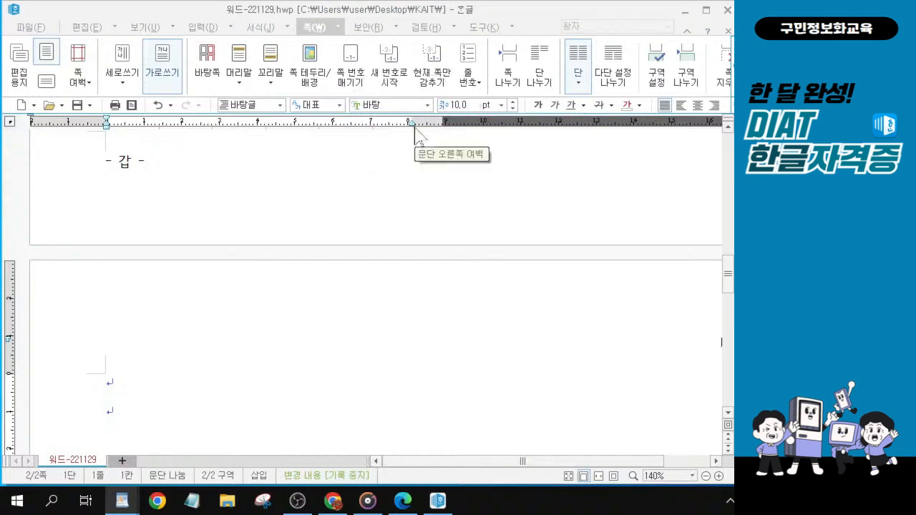
key("ctrl")
key("ctrl")
key("ctrl")
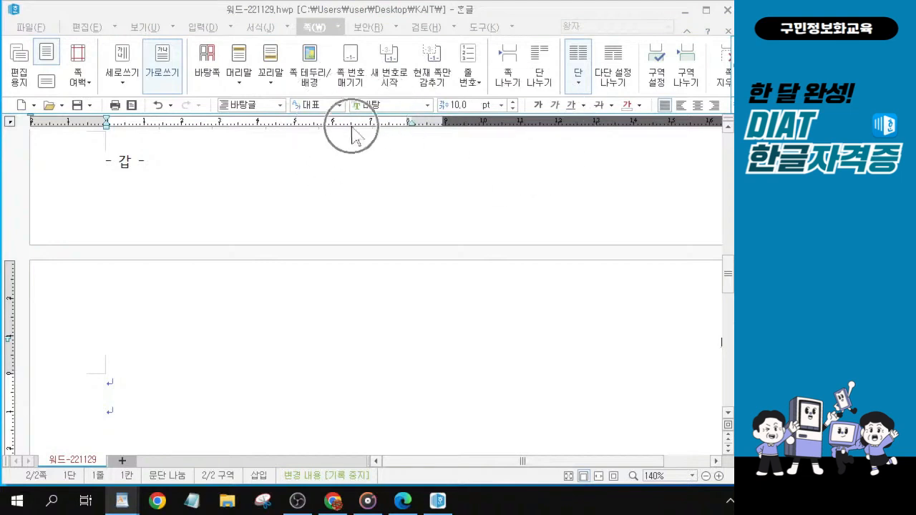
Step: Insert the document 최신기출문제2_문제2 at the second line of page two, in the two-column area
scroll(125, 407, "down", 1)
left_click(119, 346)
key("ctrl")
key("ctrl")
key("ctrl")
key("ctrl")
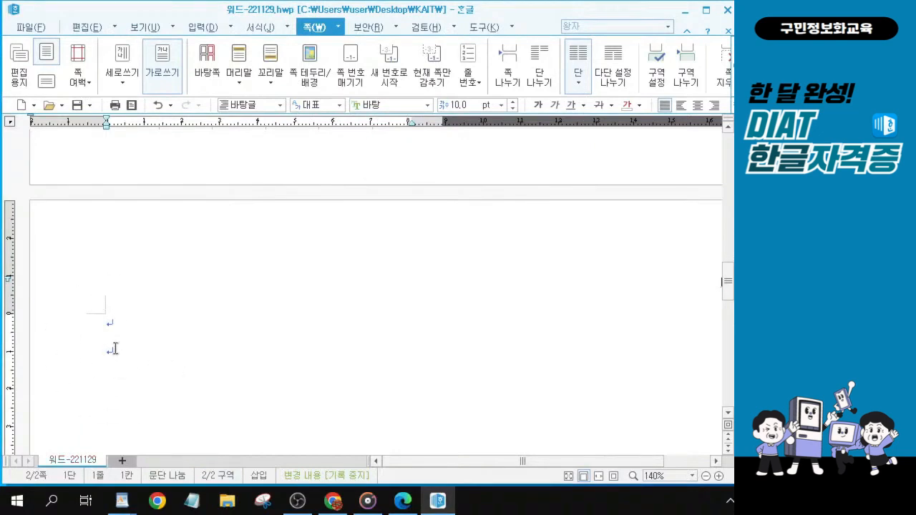
key("alt+Tab")
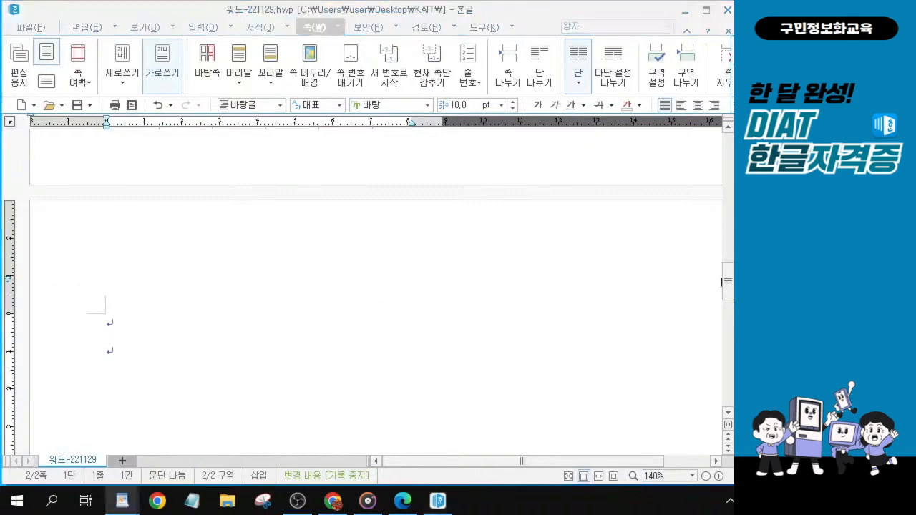
left_click(113, 352)
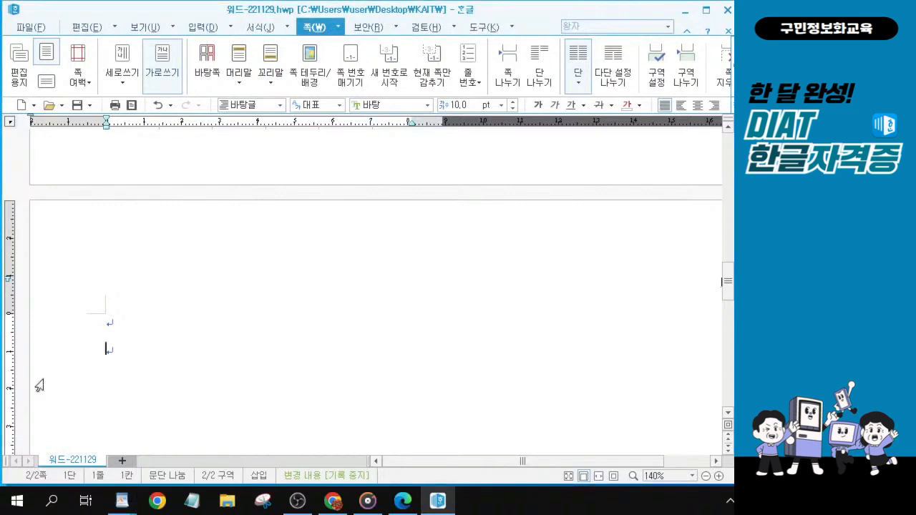
key("ctrl")
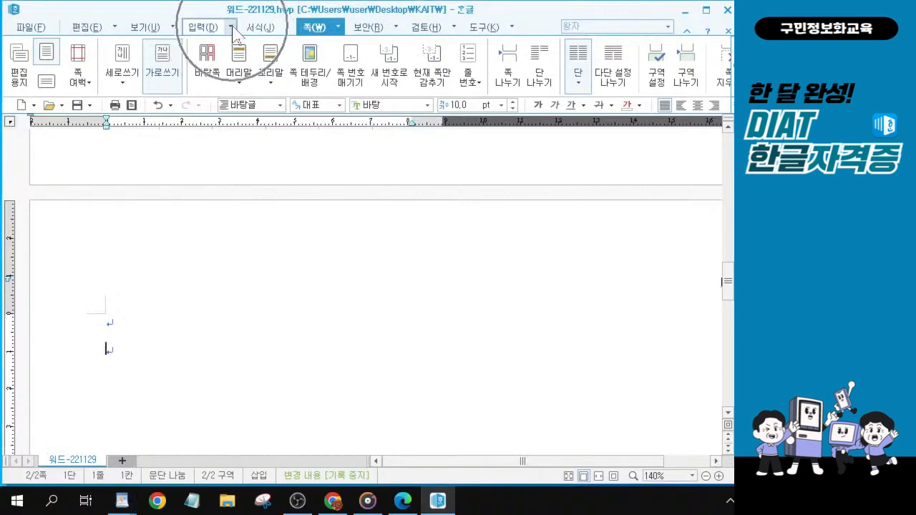
left_click(232, 29)
key("ctrl")
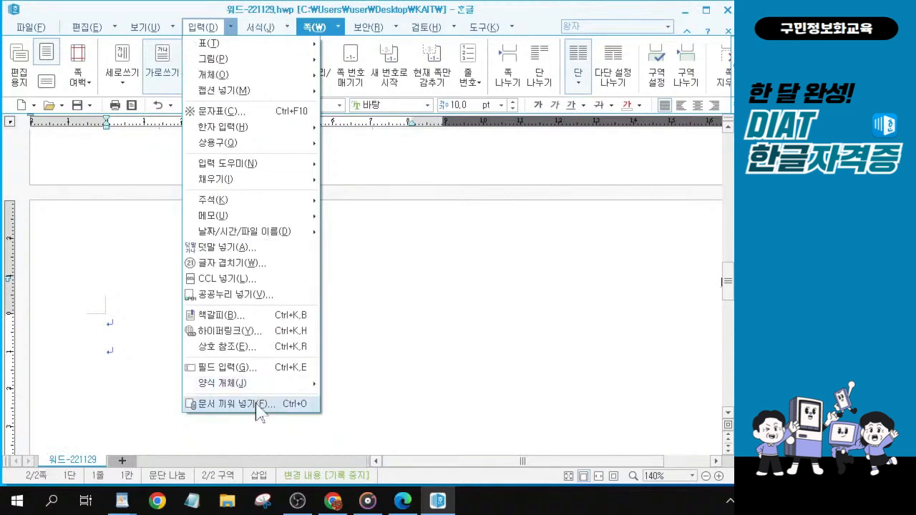
key("ctrl")
key("ctrl")
left_click(259, 405)
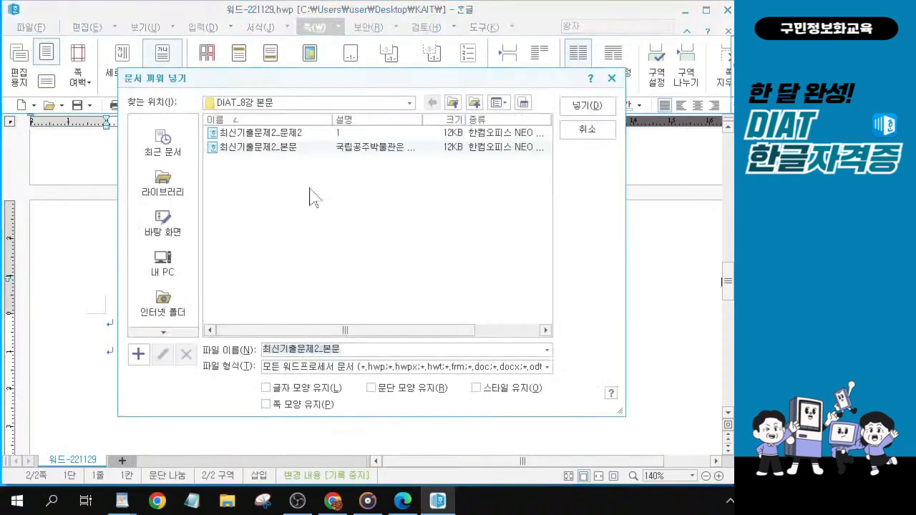
left_click(275, 134)
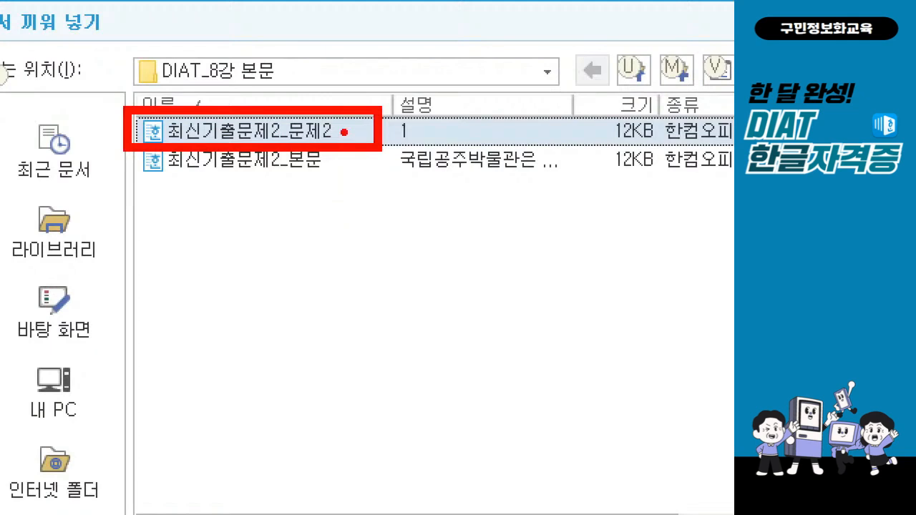
left_click(586, 106)
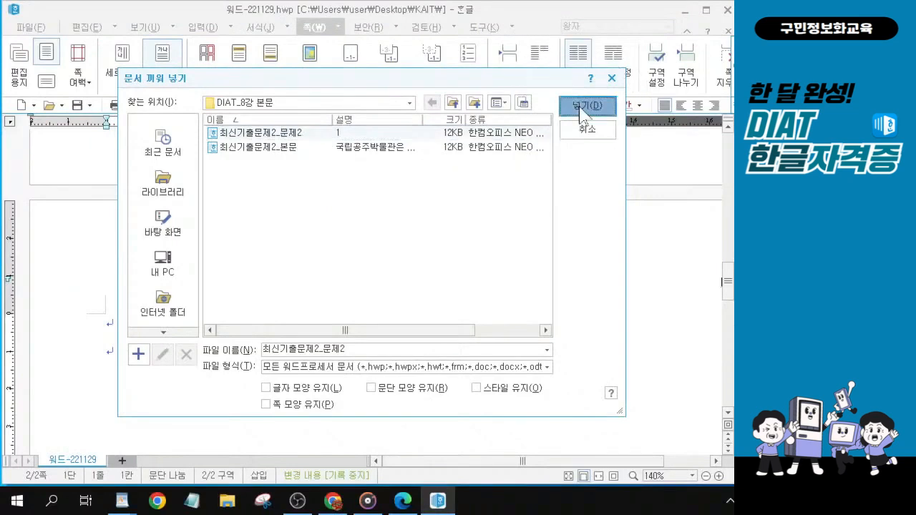
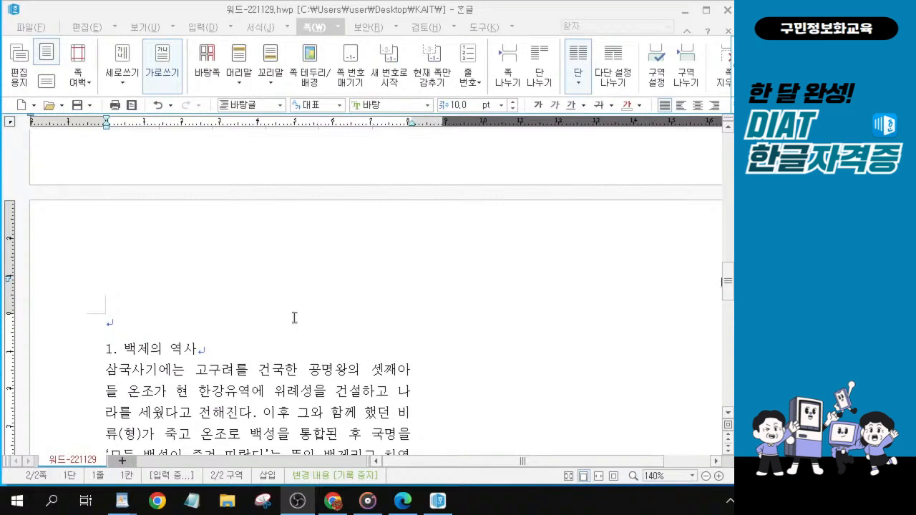
Step: Convert the word 삼국사기 at the start of the first paragraph to Hanja 三國史記, using the 한글(漢字) format
left_click(176, 377)
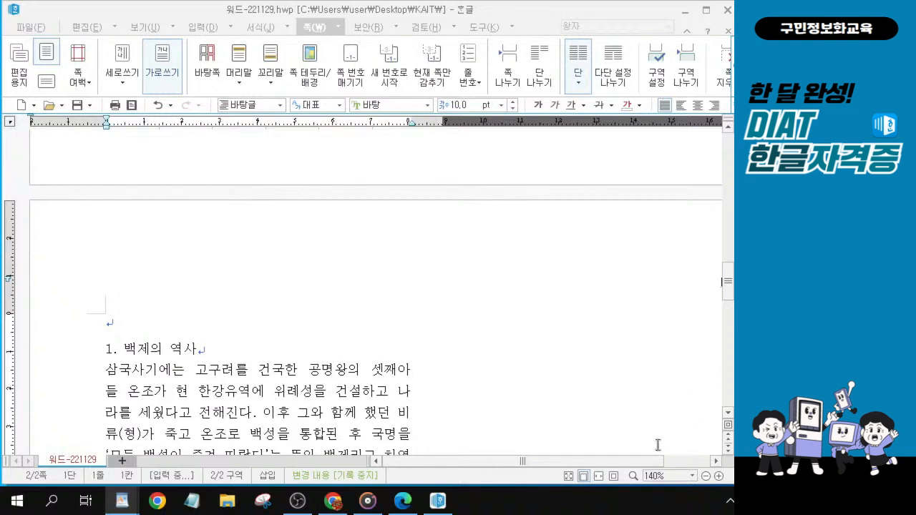
scroll(225, 289, "down", 1)
scroll(226, 289, "down", 1)
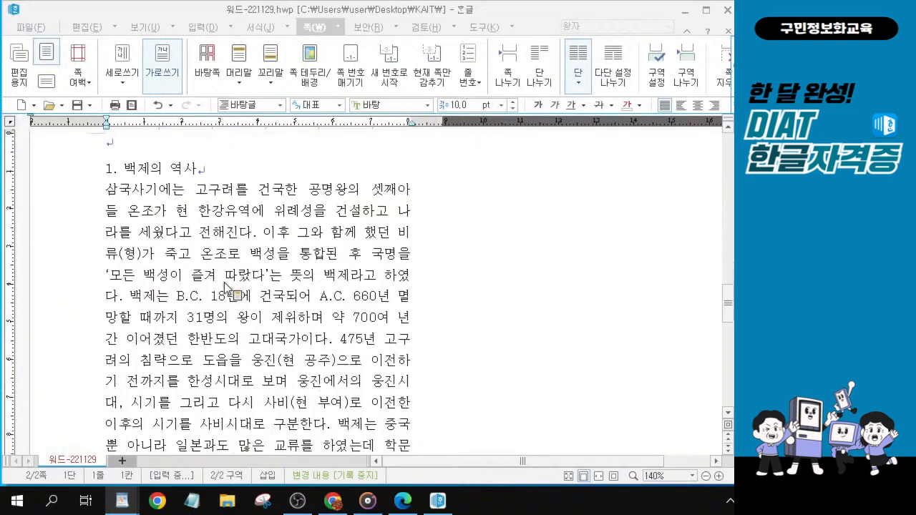
scroll(234, 272, "up", 1)
scroll(231, 275, "up", 4)
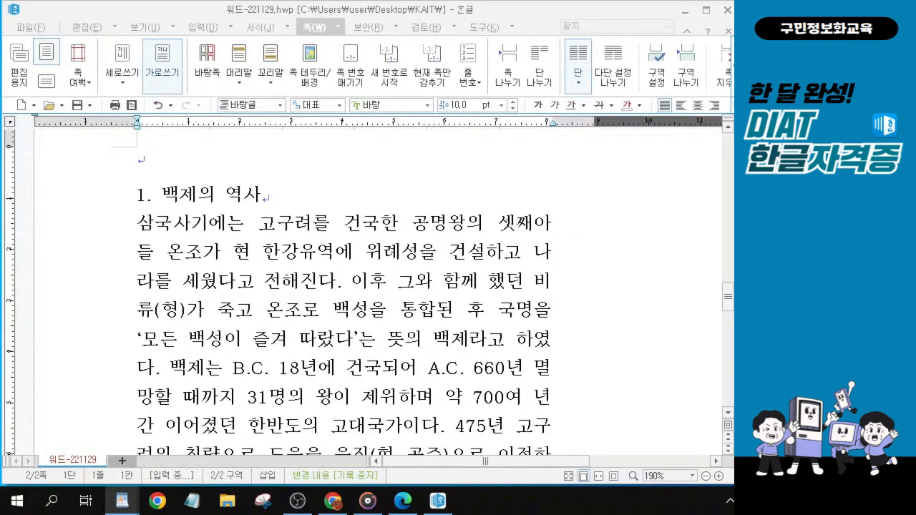
left_click(141, 224)
key("ctrl")
key("ctrl")
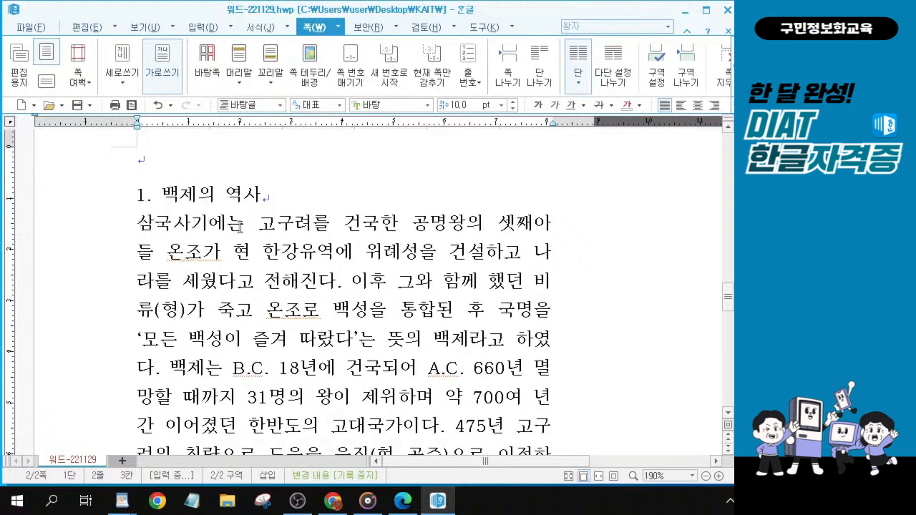
key("ctrl")
left_click_drag(209, 223, 138, 224)
key("ctrl")
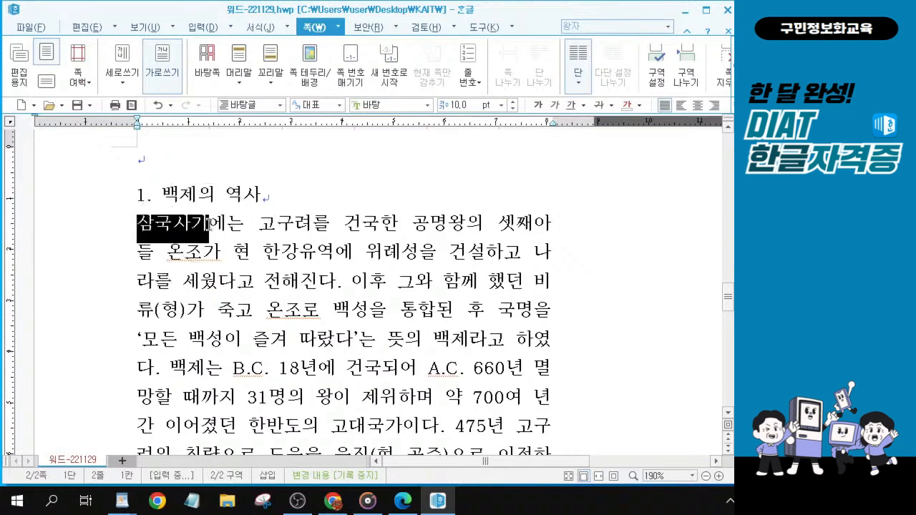
scroll(207, 224, "up", 1, "ctrl")
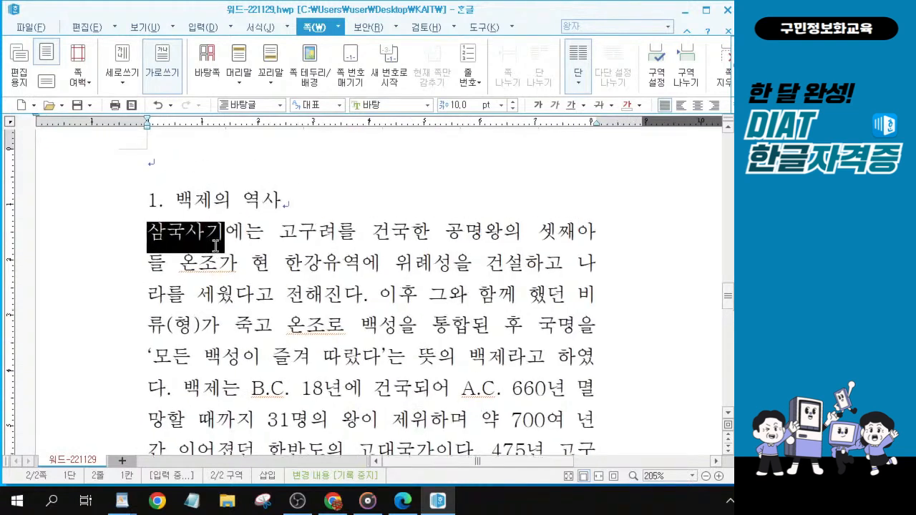
key("ctrl")
key("F9")
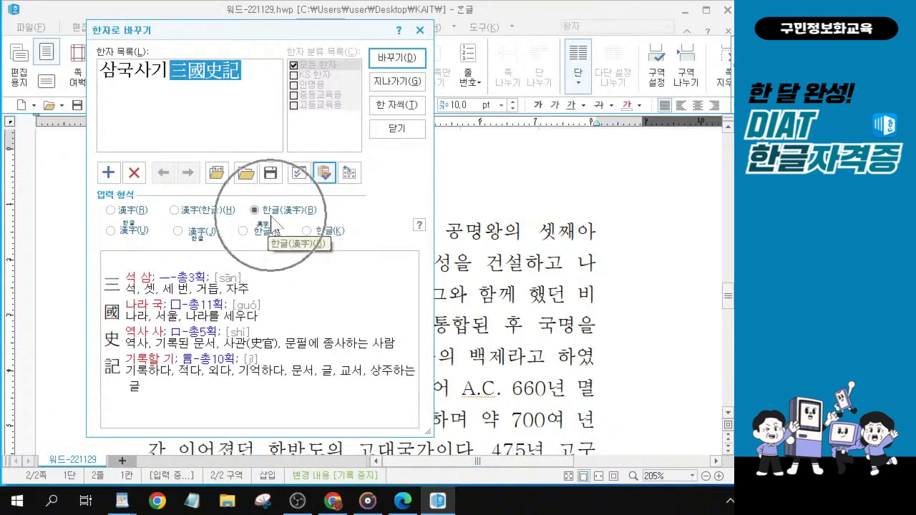
left_click(392, 64)
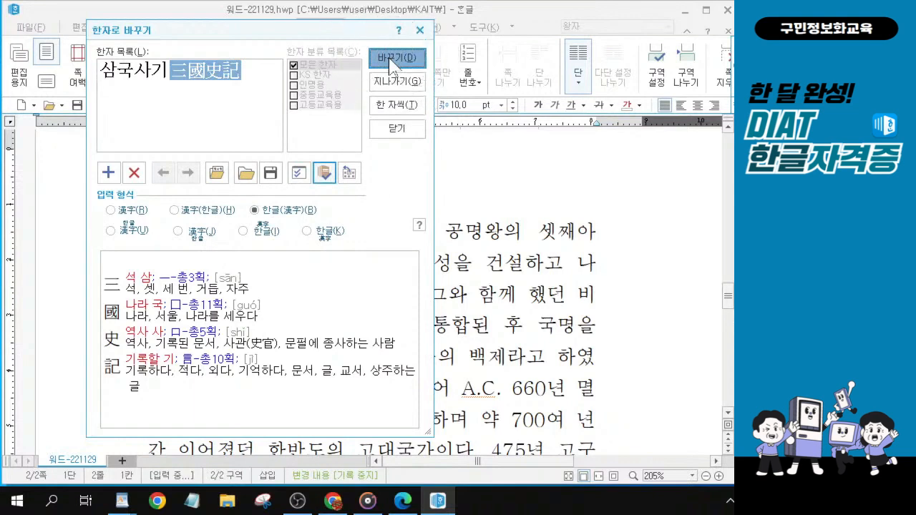
left_click(392, 64)
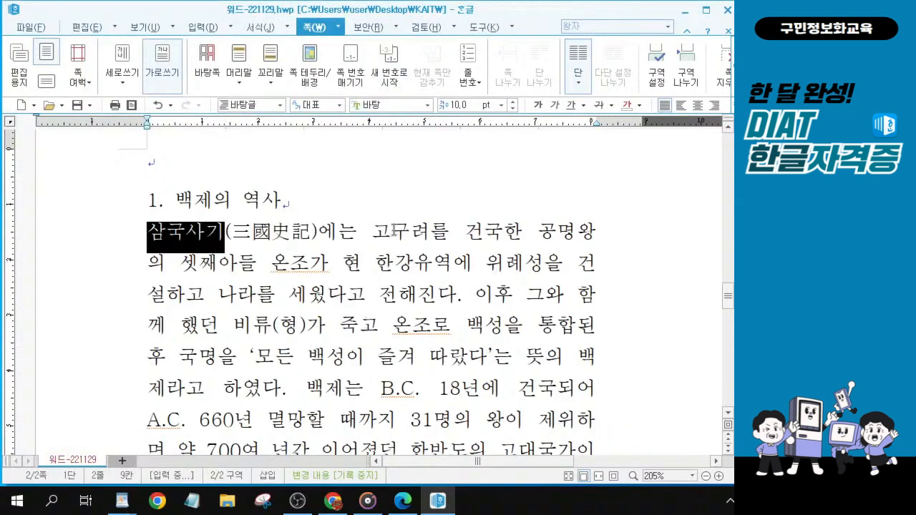
Step: Convert the word 공명 in the first paragraph's opening line to Hanja 孔明, using the 한글(漢字) format
left_click_drag(538, 232, 574, 230)
key("ctrl")
left_click(546, 235)
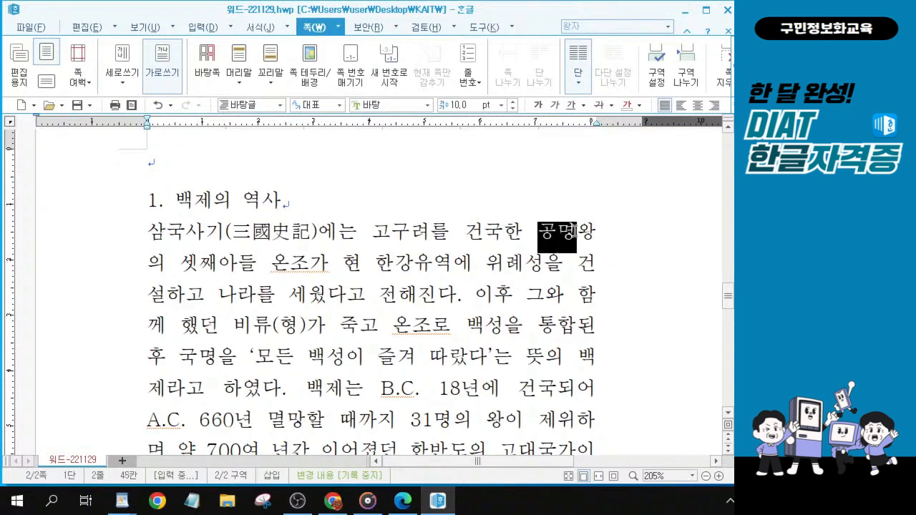
key("ctrl")
key("F9")
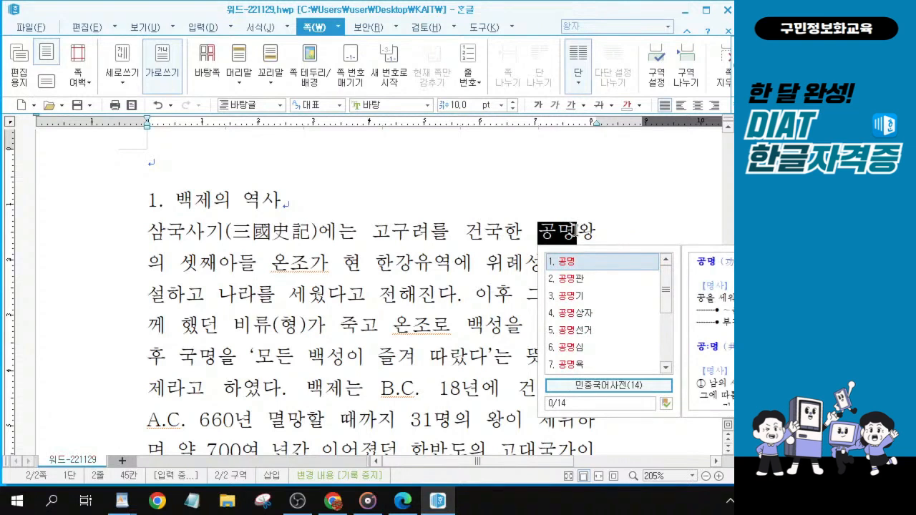
key("F9")
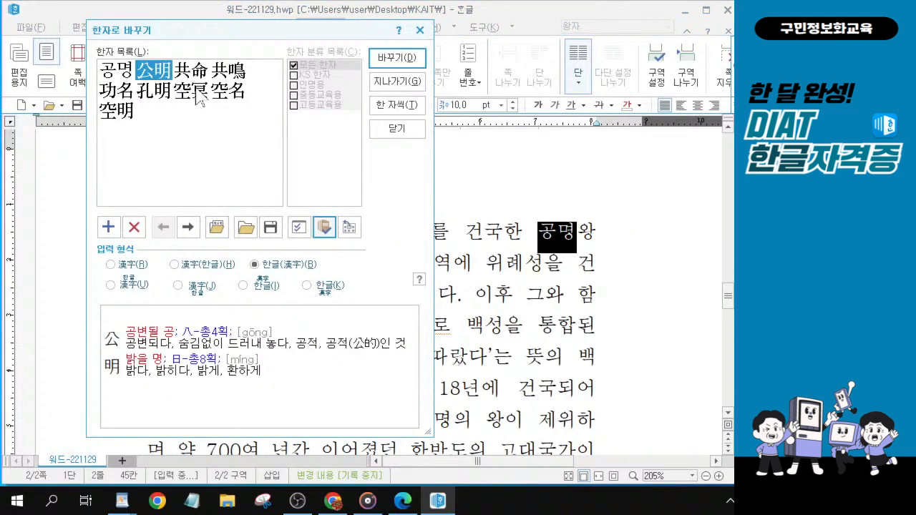
left_click(153, 98)
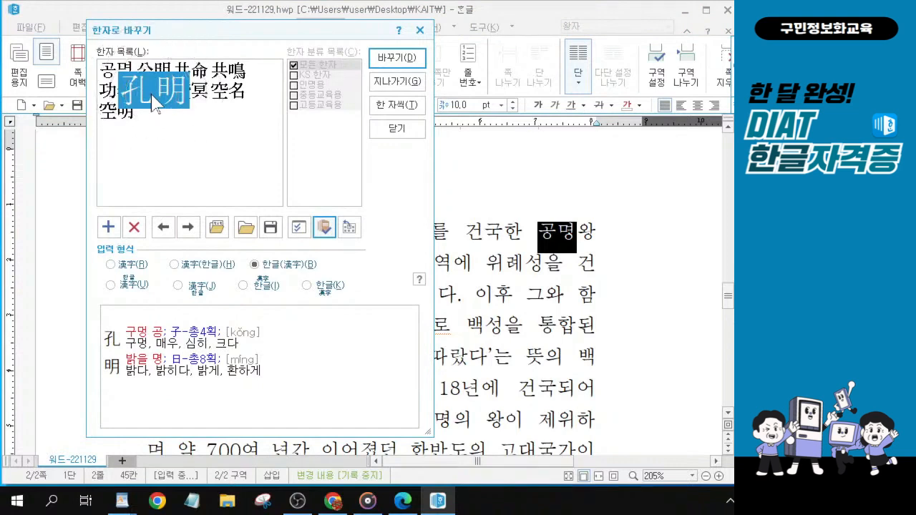
key("alt")
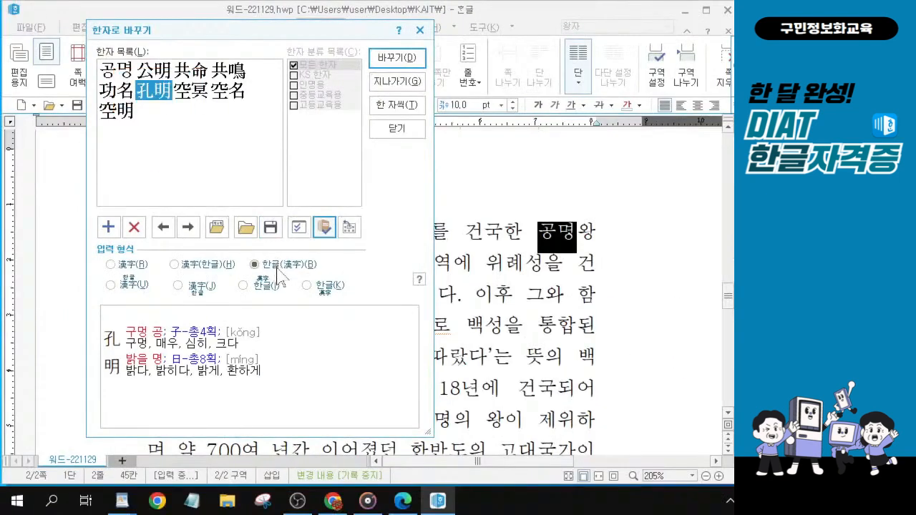
left_click(400, 440)
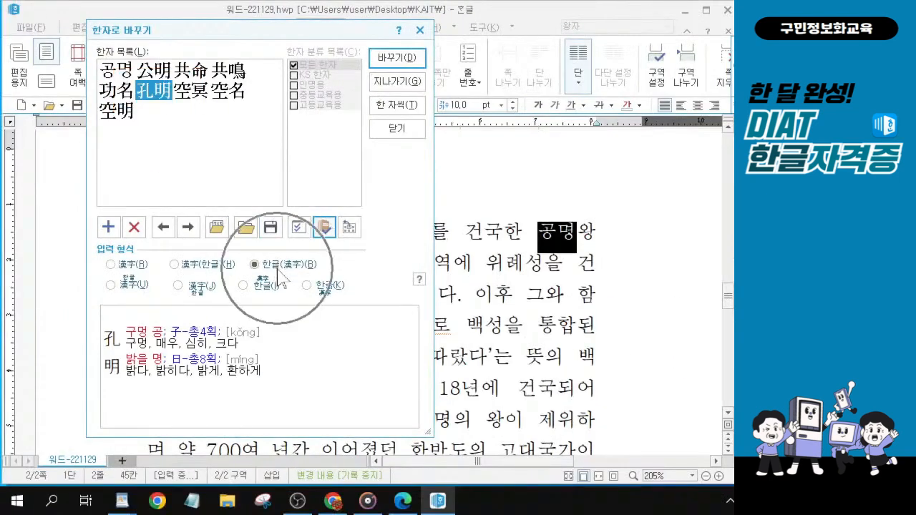
left_click(393, 62)
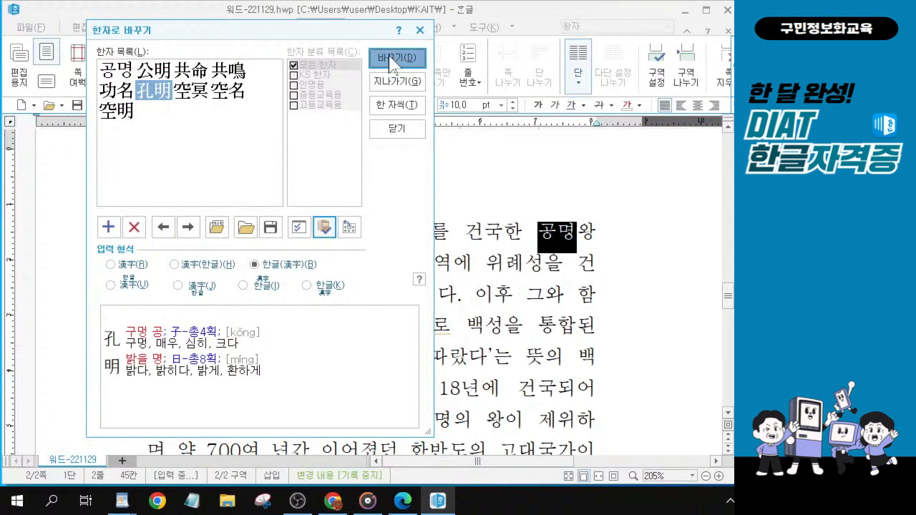
left_click(393, 60)
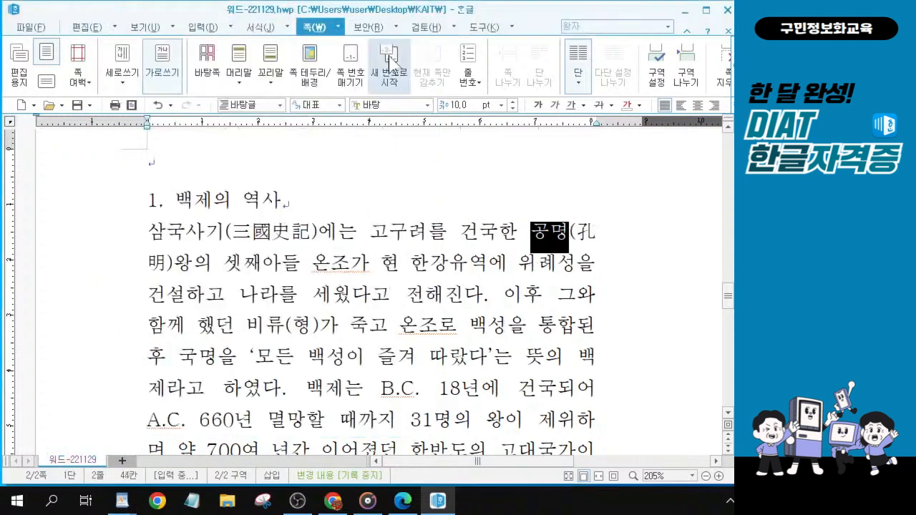
Step: Convert the word 백제 before 라고 하였다 in the first paragraph to Hanja 百濟, using the 한글(漢字) format
left_click(421, 299)
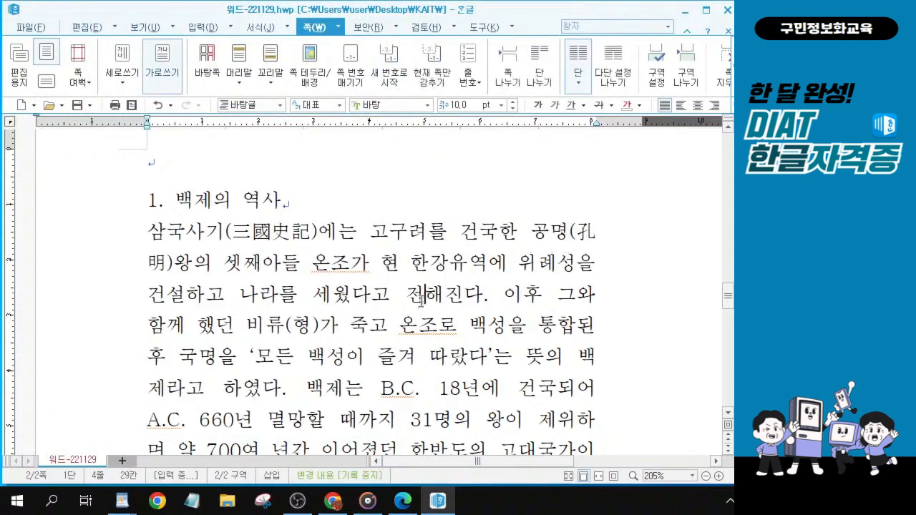
left_click(398, 332)
left_click_drag(250, 356, 279, 396)
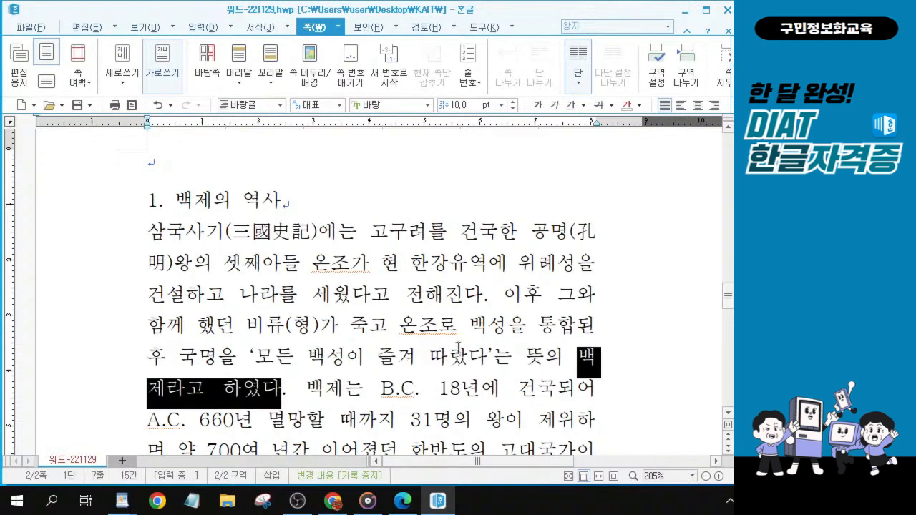
left_click(581, 352)
left_click_drag(581, 350, 161, 398)
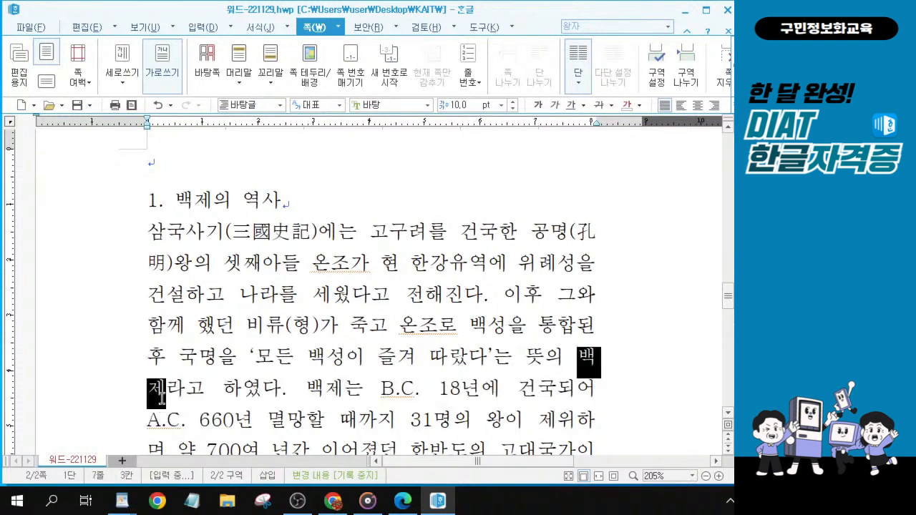
key("F9")
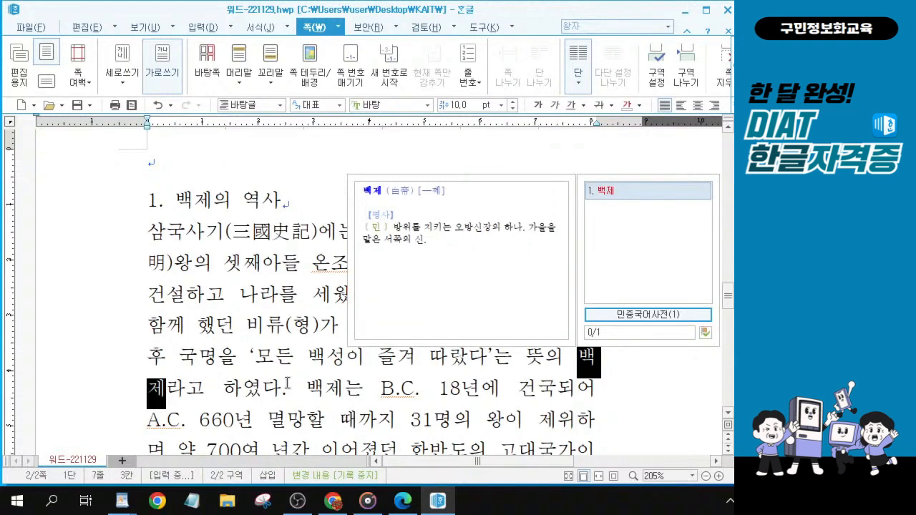
key("Escape")
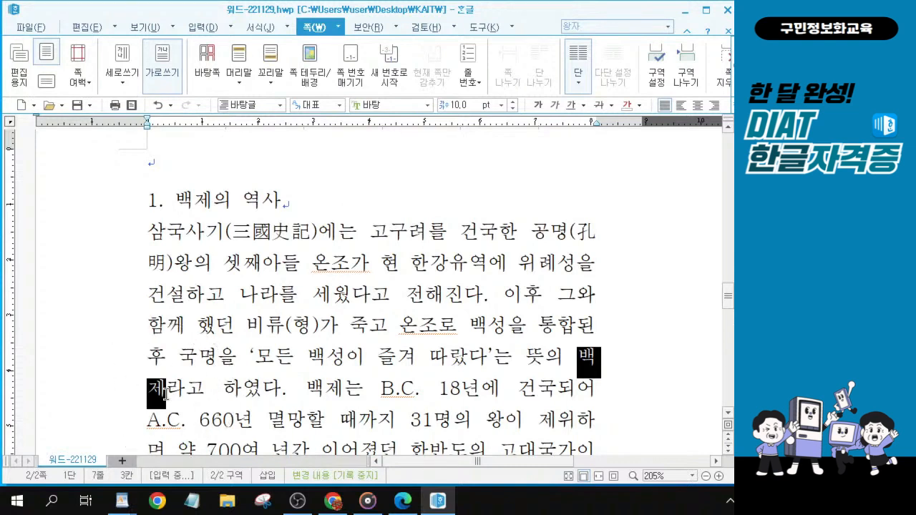
key("F9")
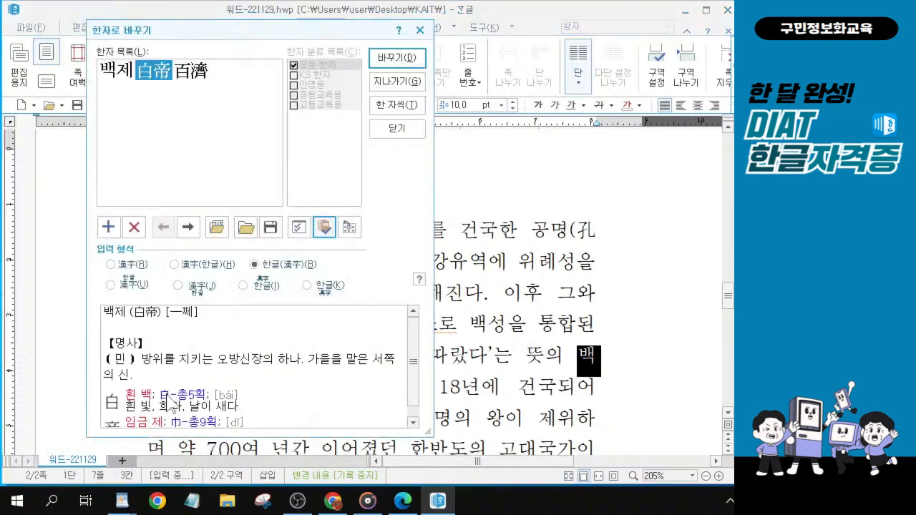
left_click(193, 79)
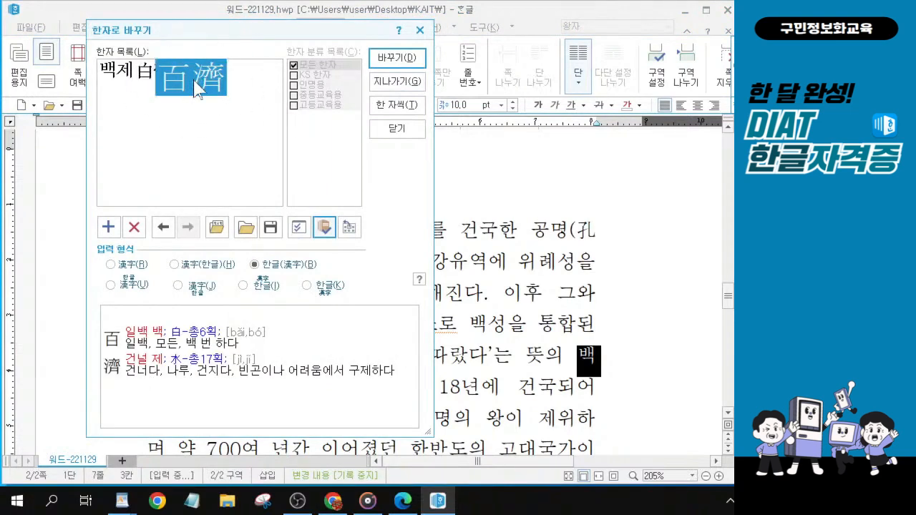
key("ctrl")
key("ctrl")
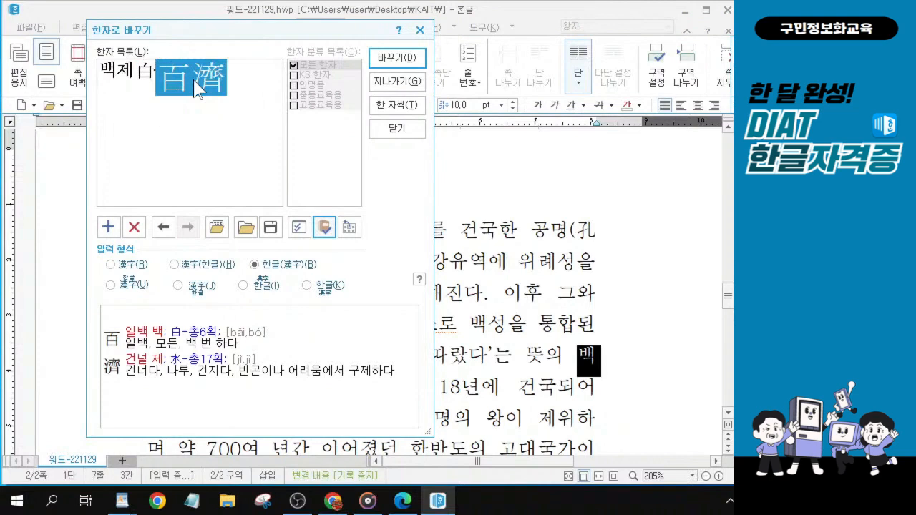
left_click(397, 61)
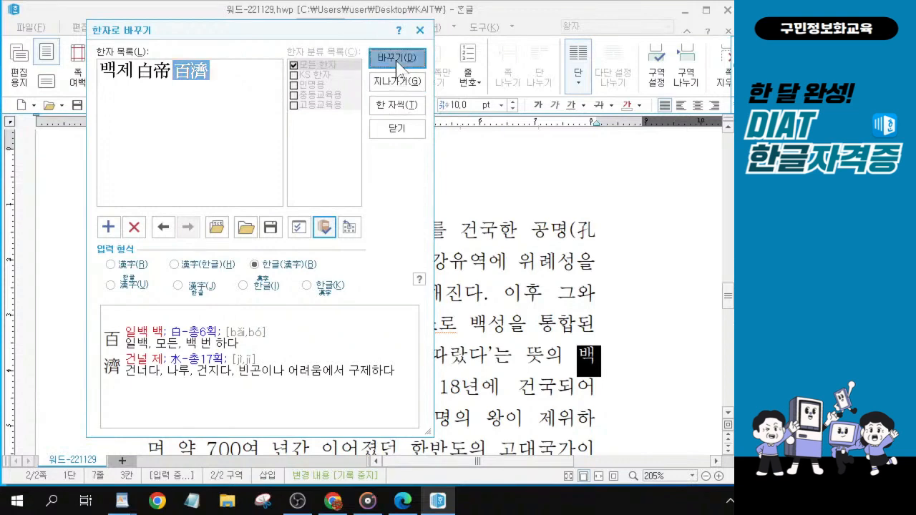
left_click(398, 62)
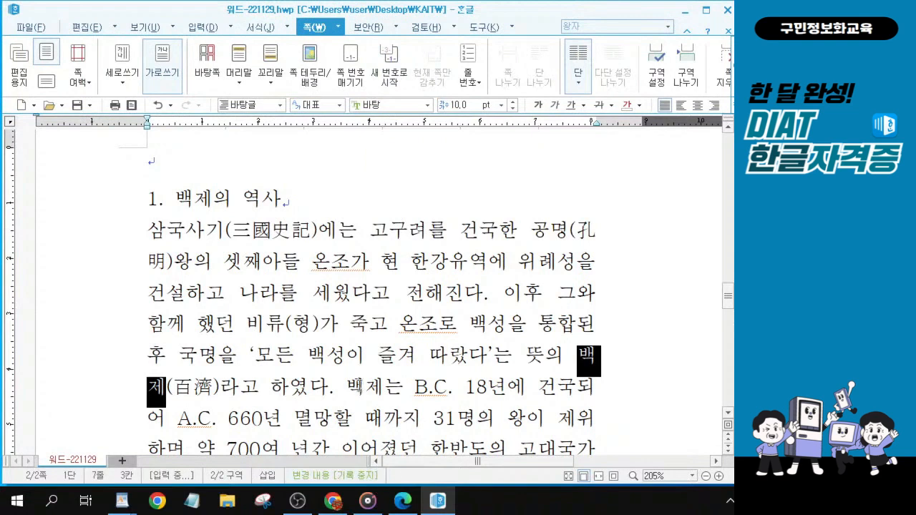
Step: Convert the word 도읍 in the sentence starting with 475년 to Hanja 都邑, using the 한글(漢字) format
scroll(359, 379, "down", 3)
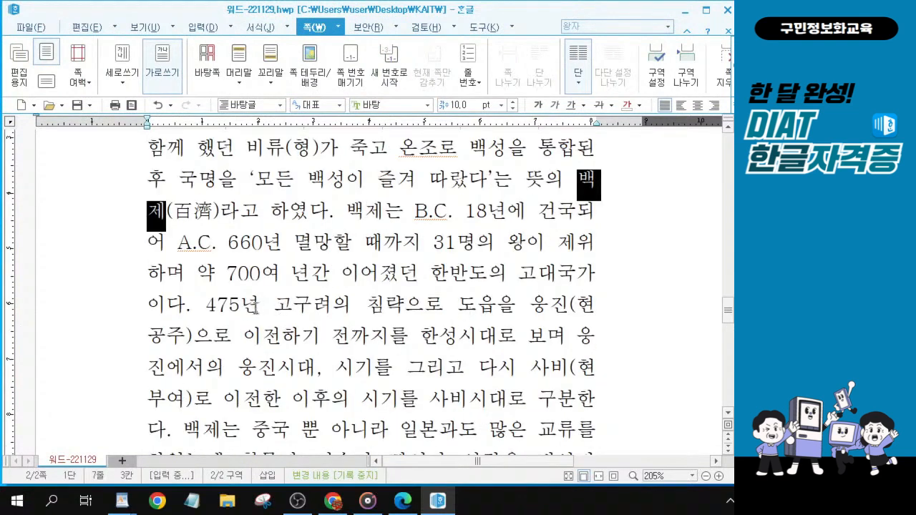
left_click(207, 308)
left_click_drag(207, 306, 261, 305)
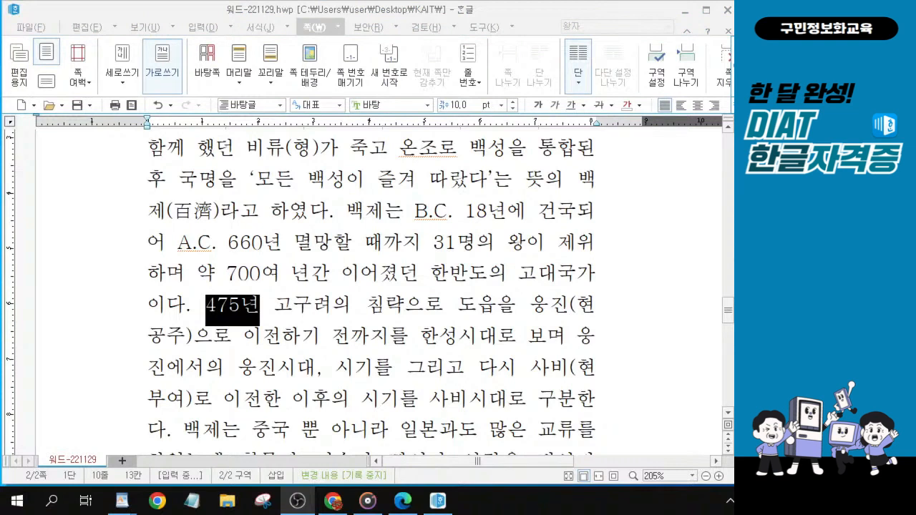
left_click(301, 319)
left_click_drag(207, 306, 499, 303)
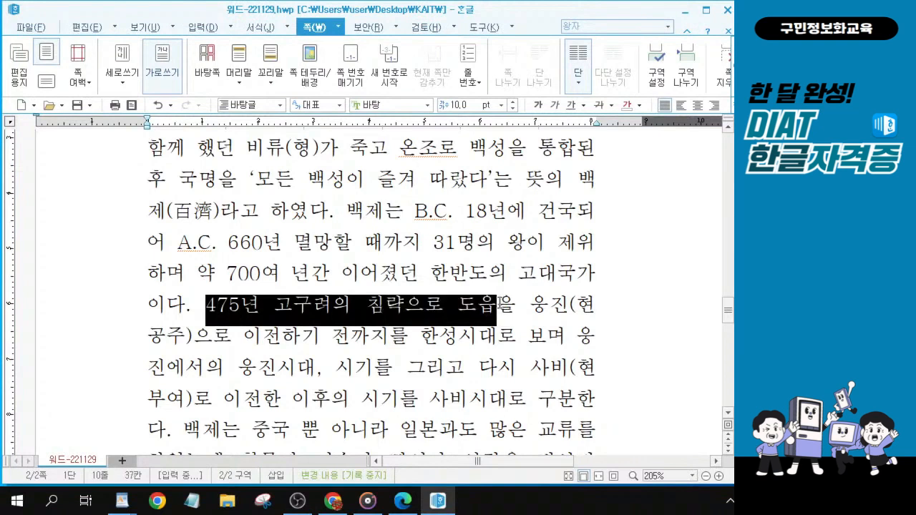
key("ctrl")
key("ctrl")
key("ctrl")
key("ctrl")
left_click_drag(498, 303, 389, 305)
left_click_drag(459, 305, 499, 306)
key("ctrl")
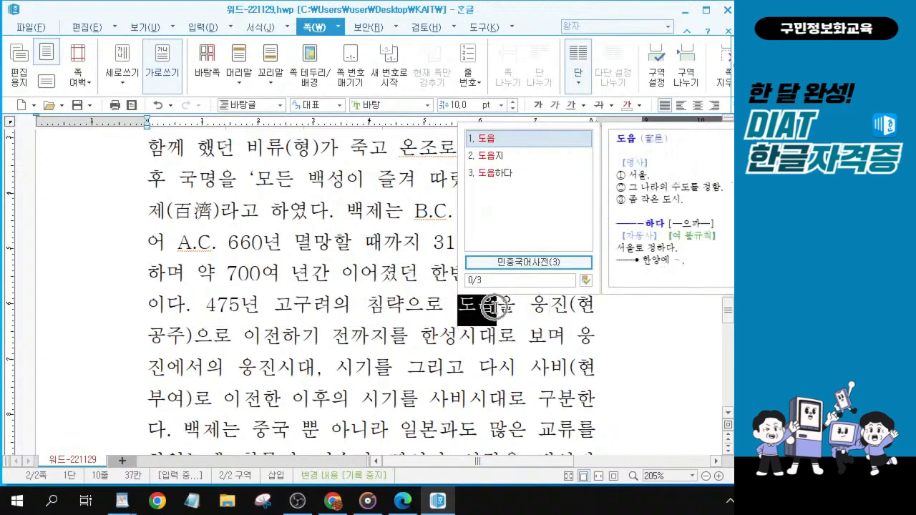
key("Escape")
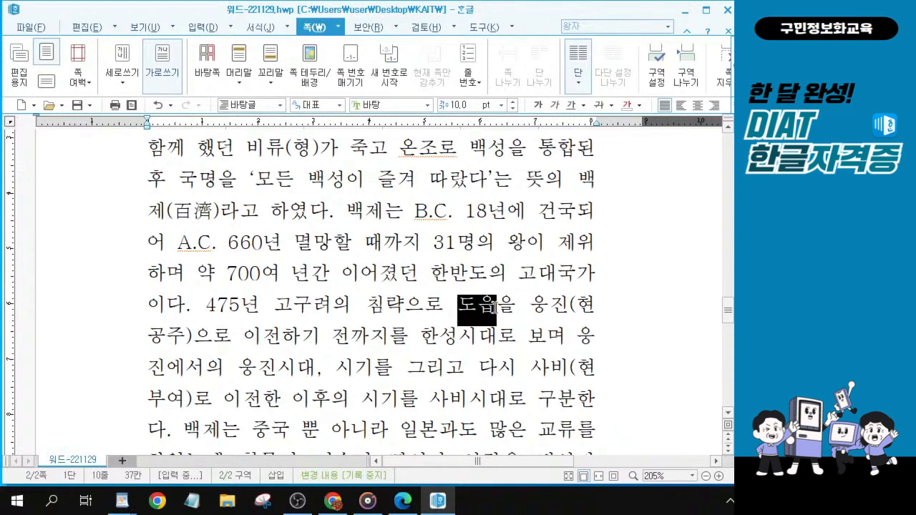
key("ctrl")
key("F9")
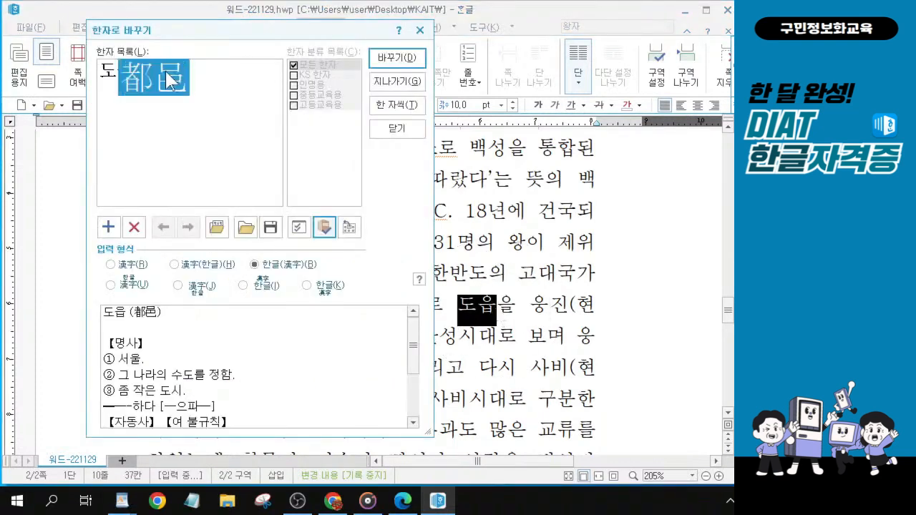
key("ctrl")
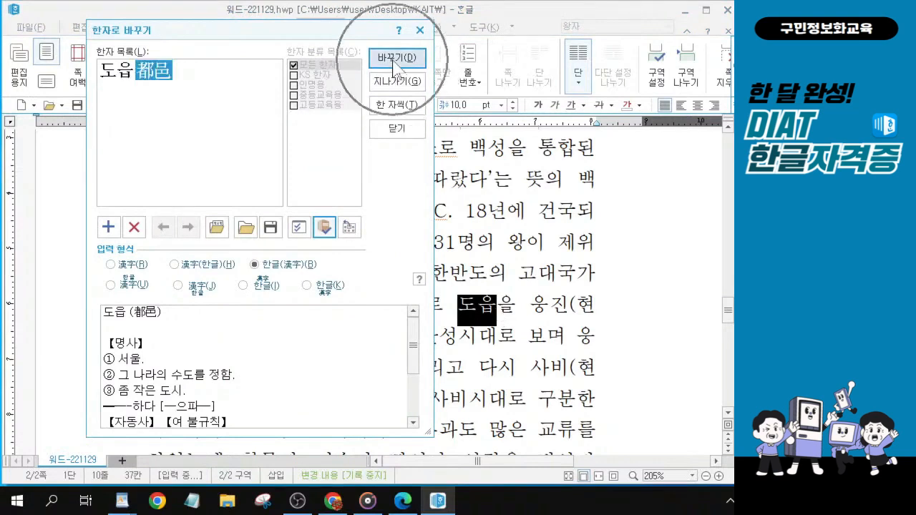
key("ctrl")
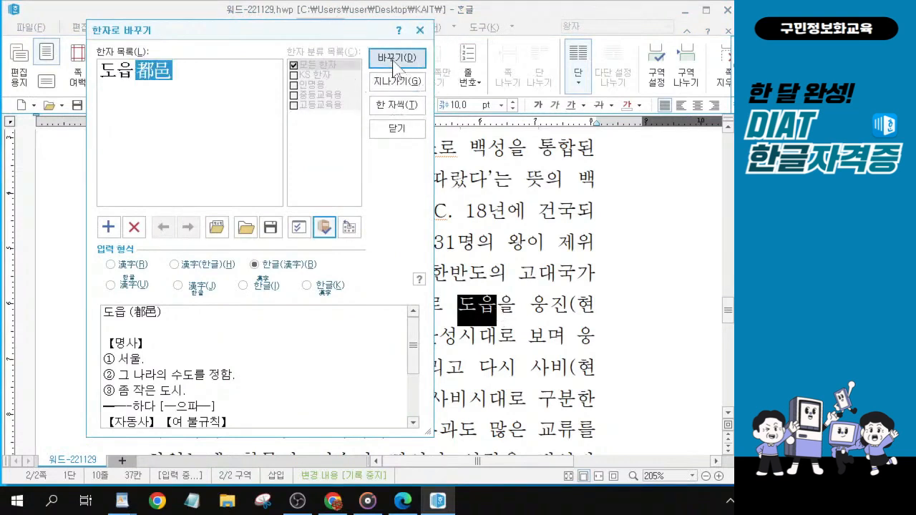
left_click(394, 64)
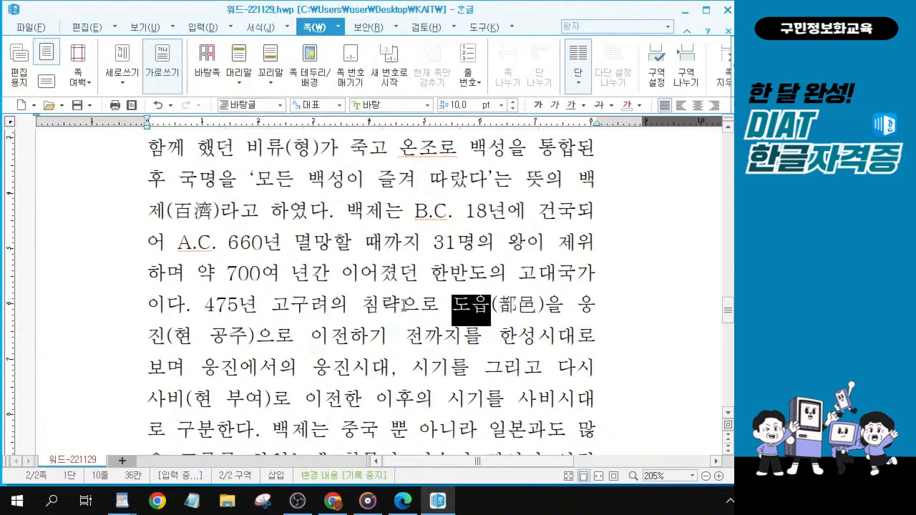
Step: Convert the word 보편적 in the paragraph under 백제역사유적지구 to Hanja 普遍的, using the 한글(漢字) format
scroll(405, 306, "down", 3)
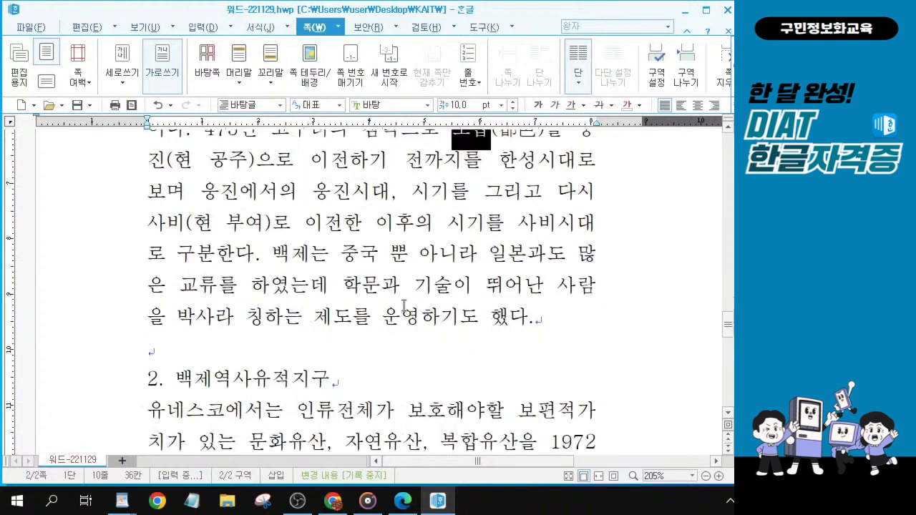
scroll(404, 306, "down", 2)
scroll(404, 306, "up", 1)
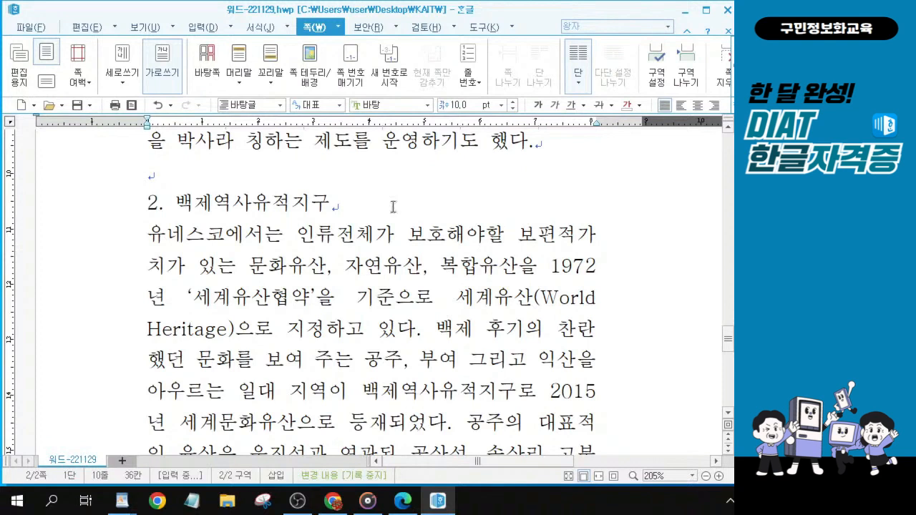
left_click_drag(521, 234, 576, 234)
key("ctrl")
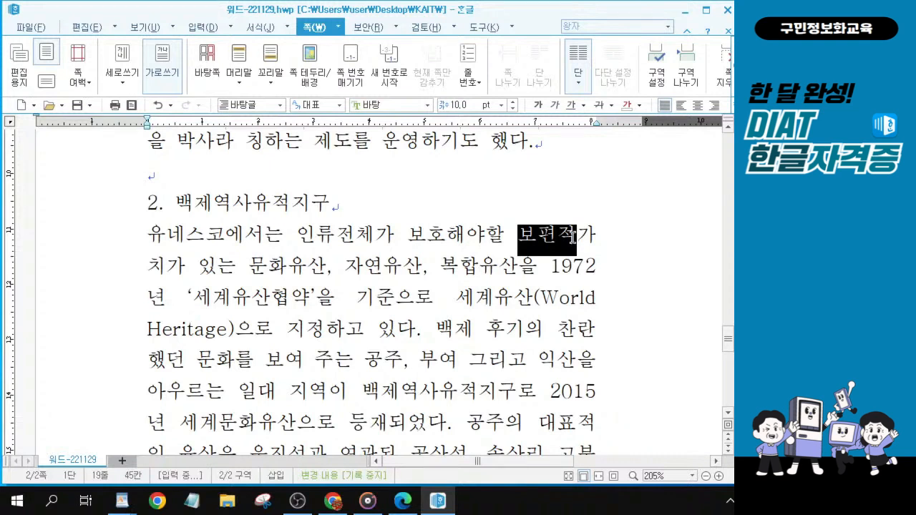
key("F9")
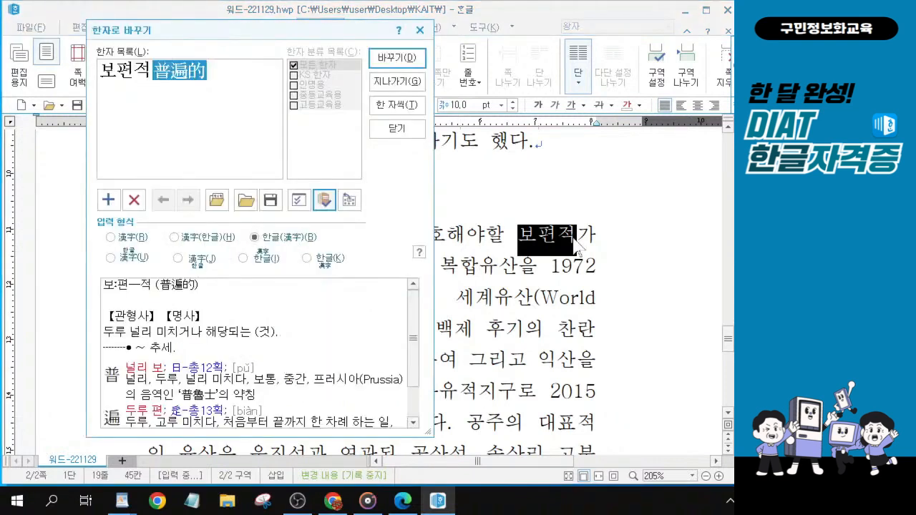
key("ctrl")
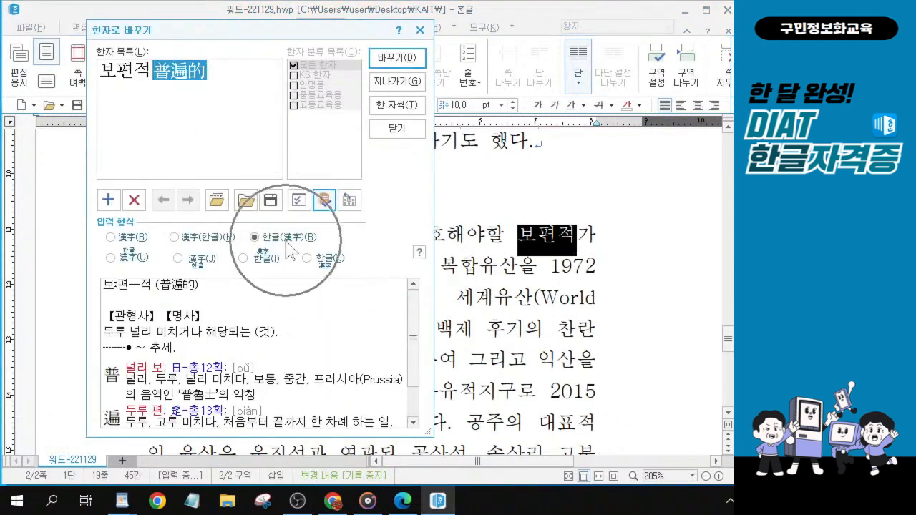
left_click(392, 64)
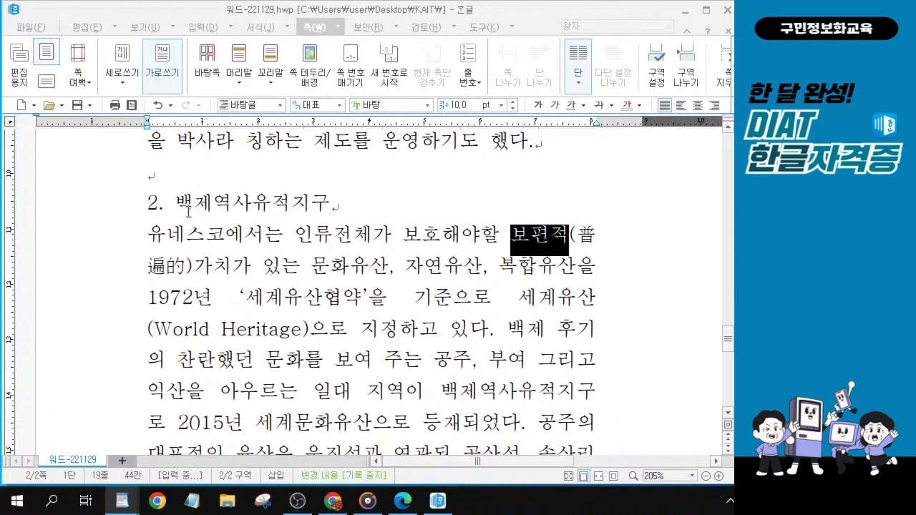
Step: Set the font of the heading 2. 백제역사유적지구 to 돋움
left_click(312, 202)
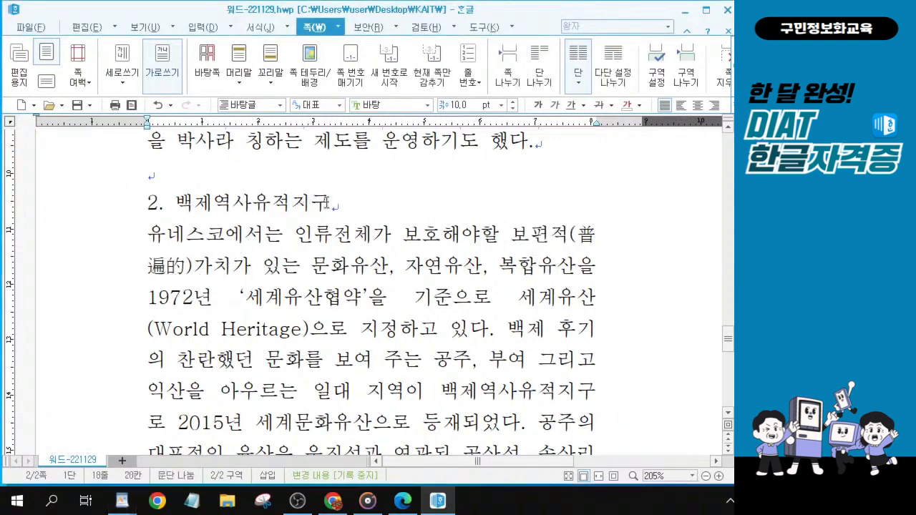
left_click_drag(327, 203, 121, 202)
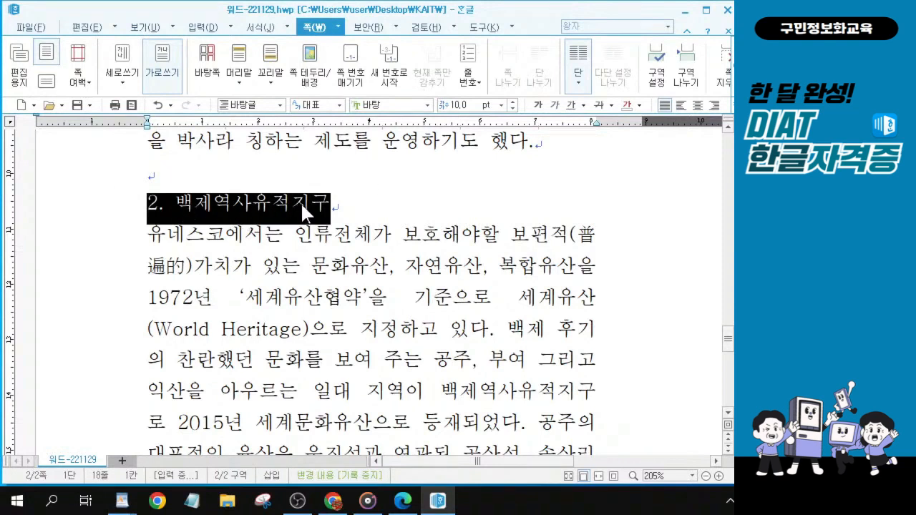
key("ctrl")
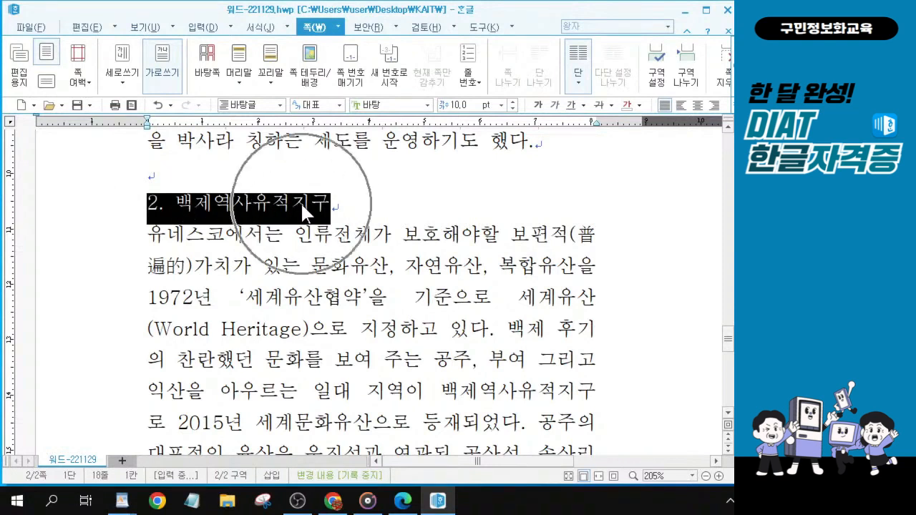
key("ctrl")
left_click(366, 105)
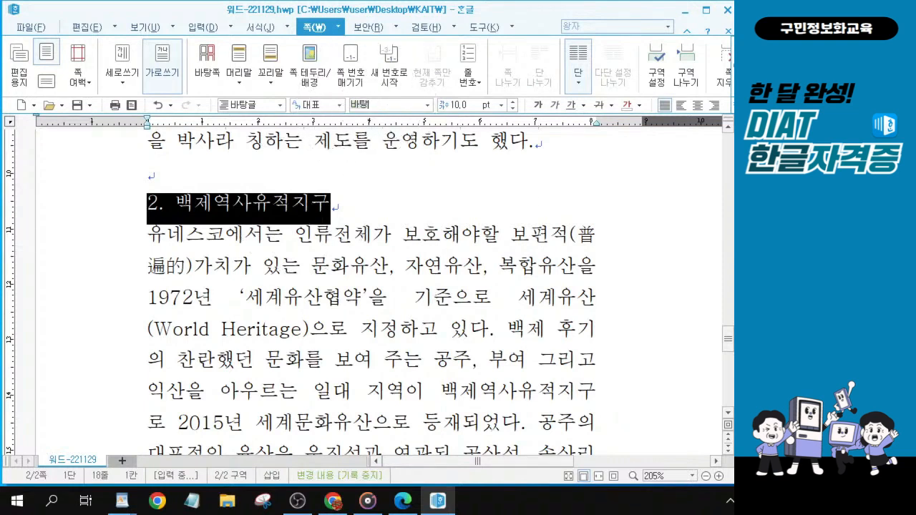
key("ctrl")
type("돋")
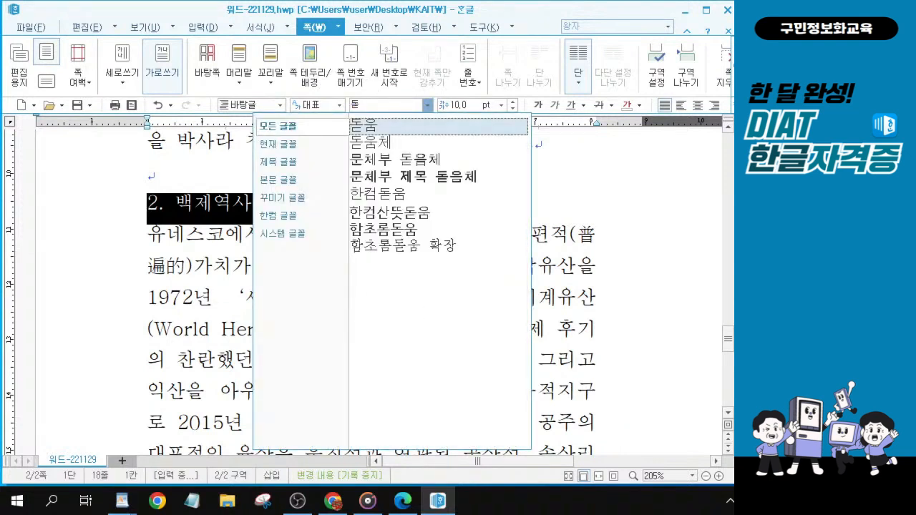
key("ctrl")
key("ctrl")
key("ctrl")
key("ctrl")
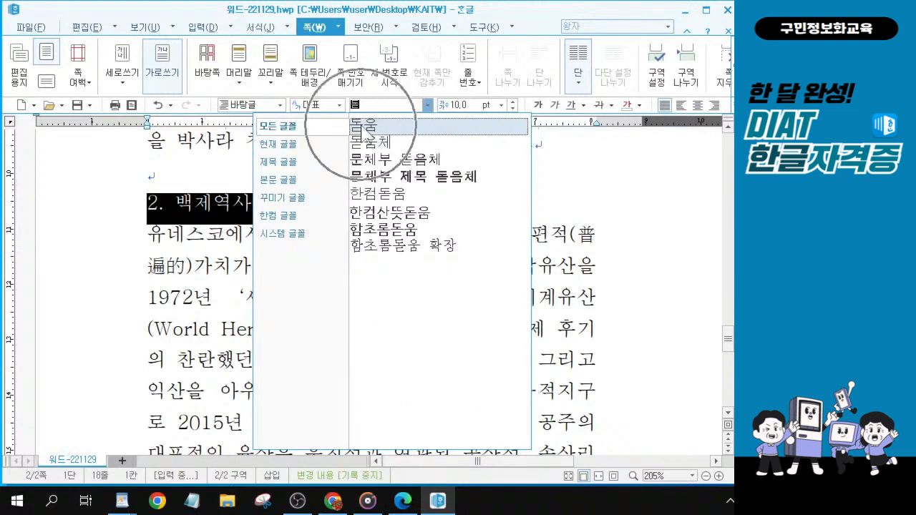
key("ctrl")
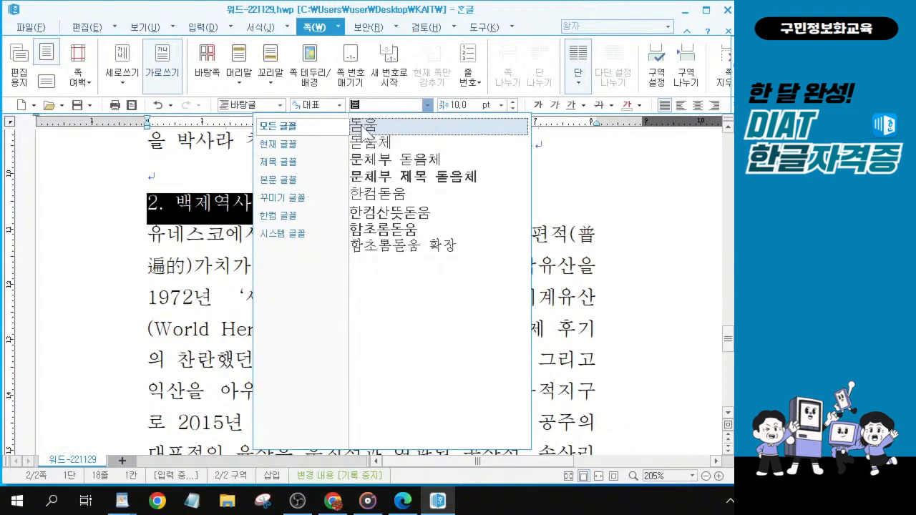
left_click(365, 127)
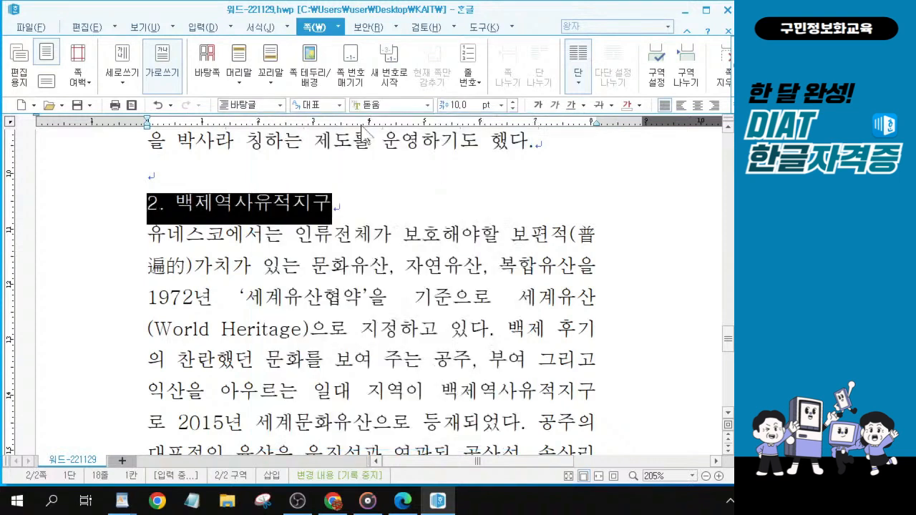
Step: Set the heading 2. 백제역사유적지구 to 12 pt and bold
left_click(512, 101)
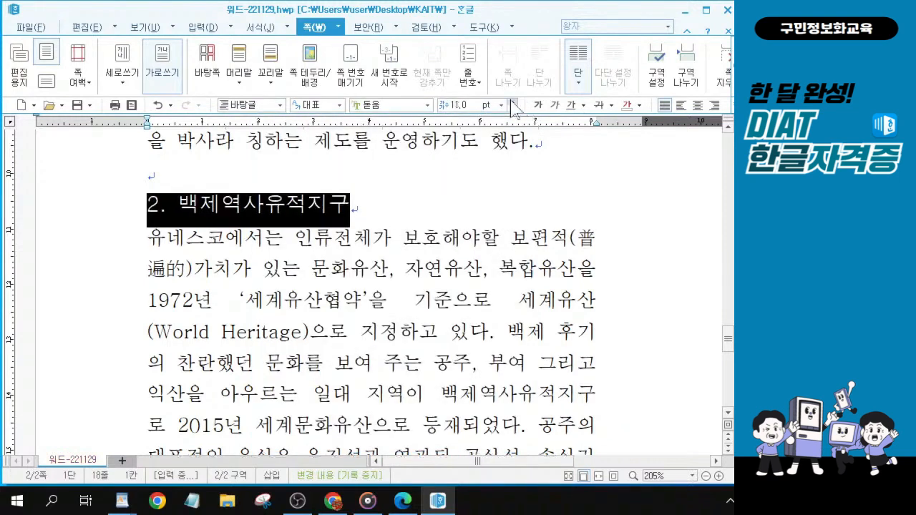
left_click(512, 101)
key("alt+Tab")
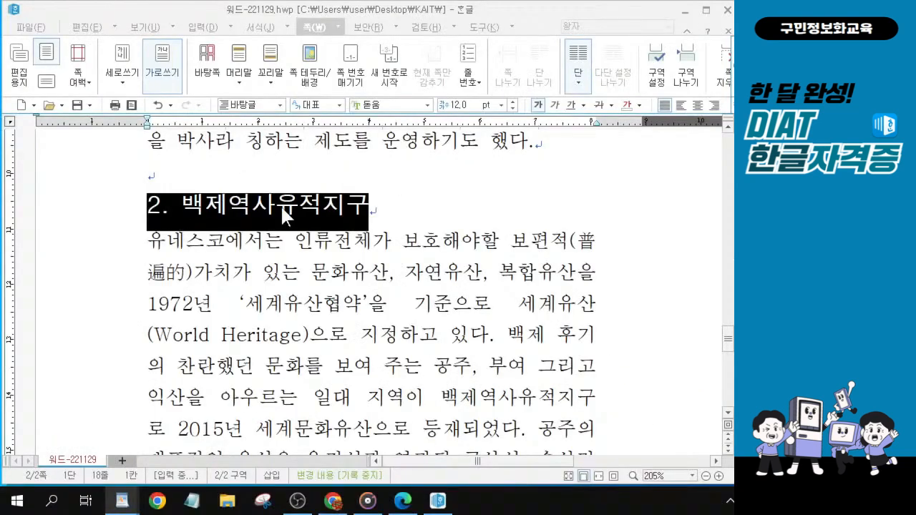
Step: Set the font of the heading 1. 백제의 역사 on the second page to 돋움
scroll(280, 205, "up", 5)
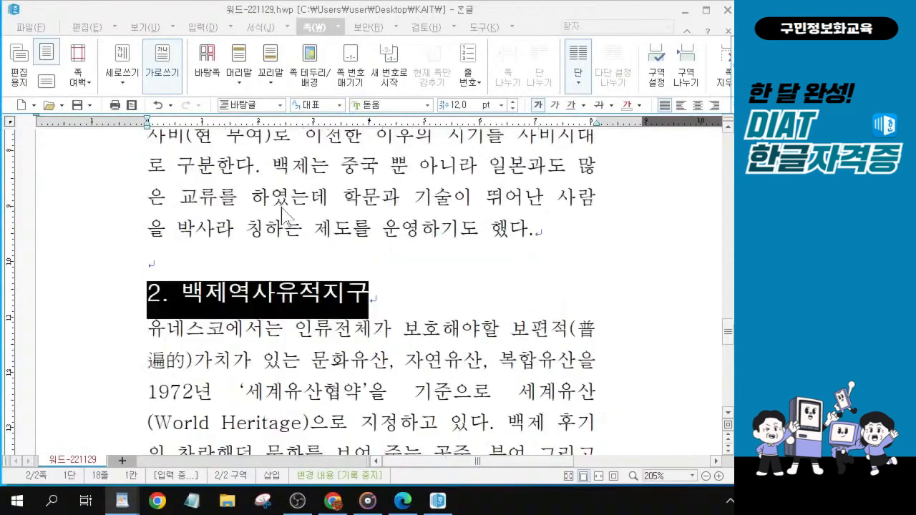
scroll(283, 215, "up", 3)
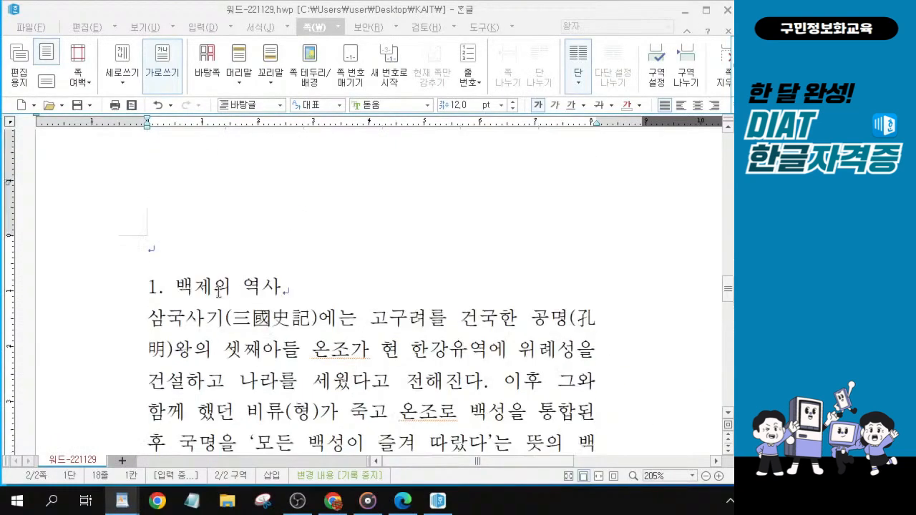
left_click(185, 206)
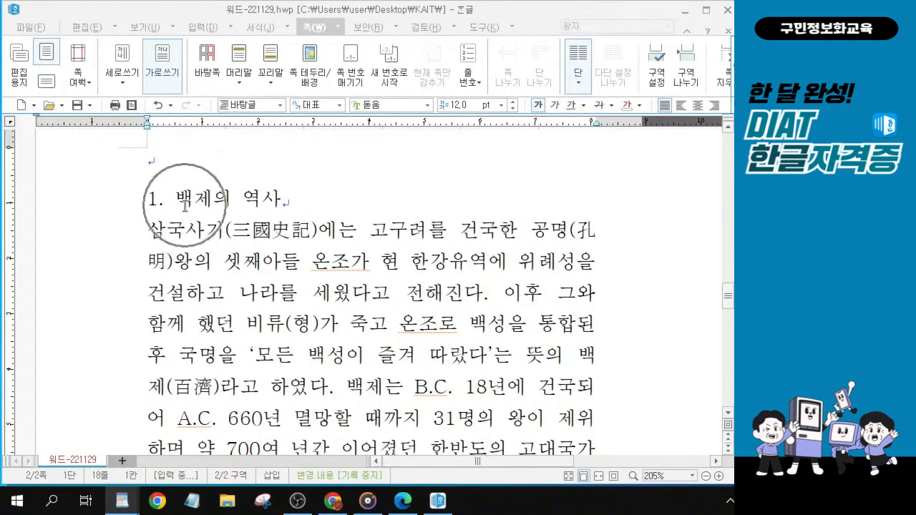
left_click(186, 202)
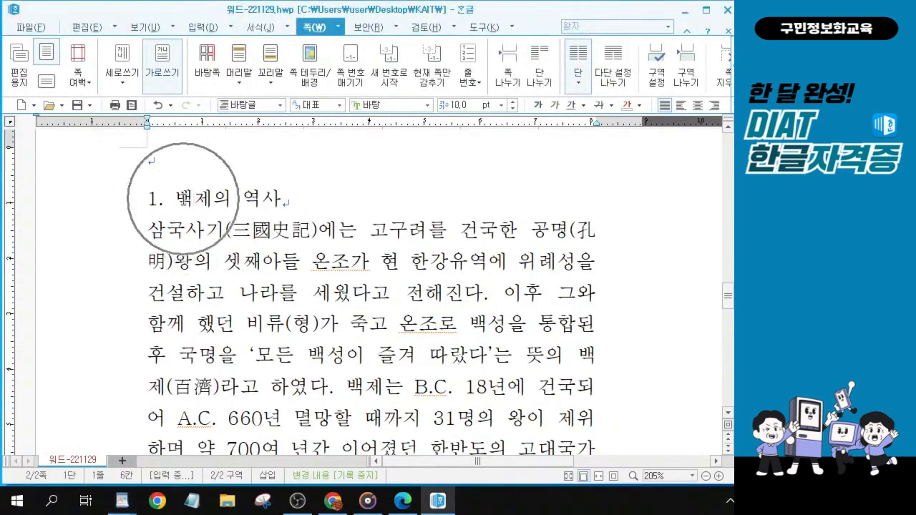
left_click_drag(304, 203, 116, 201)
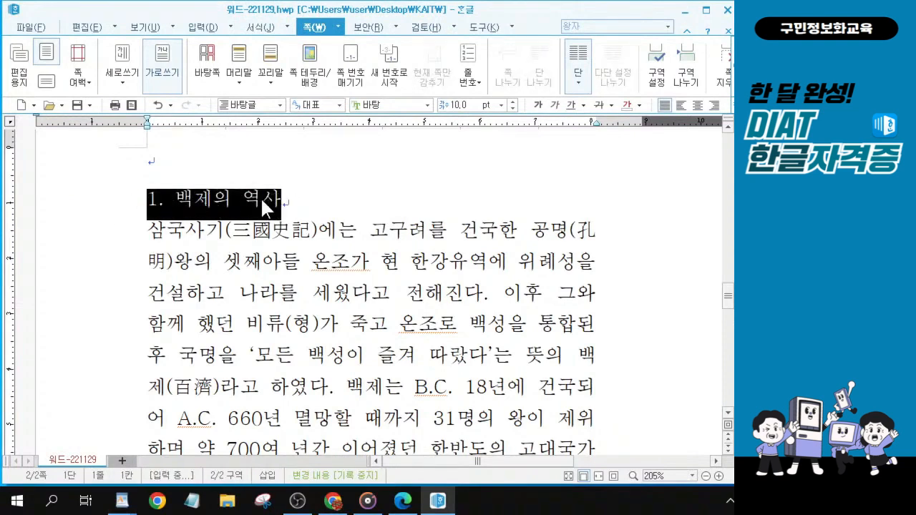
key("ctrl")
key("ctrl")
left_click(374, 106)
type("도")
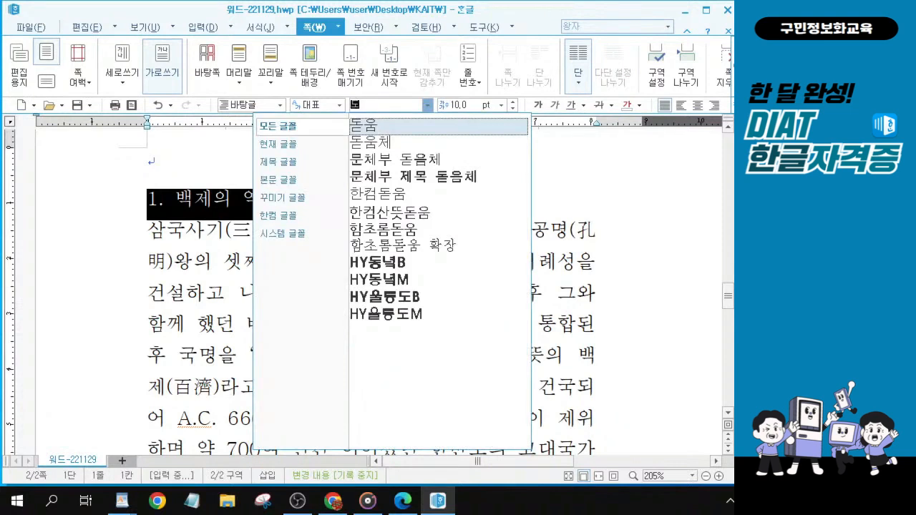
left_click(366, 128)
Step: Set the heading 1. 백제의 역사 to 12 pt and bold
left_click(513, 101)
left_click(512, 102)
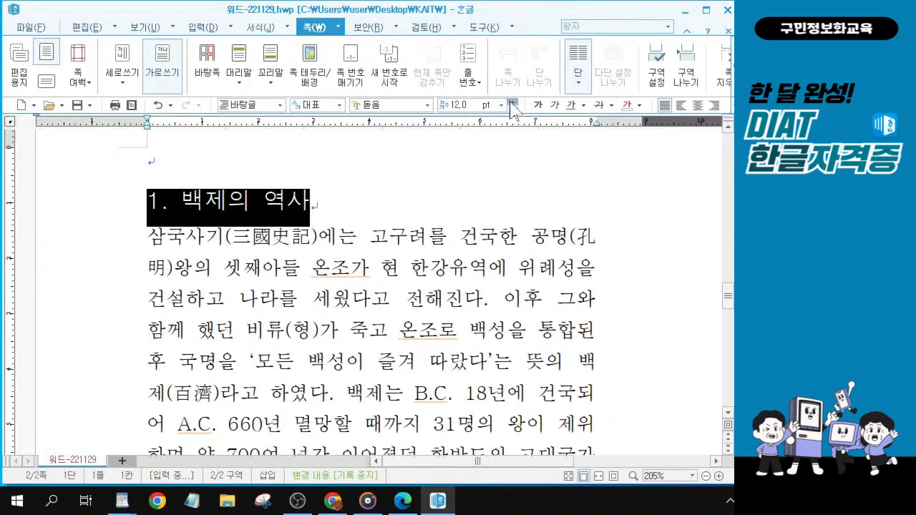
left_click(537, 104)
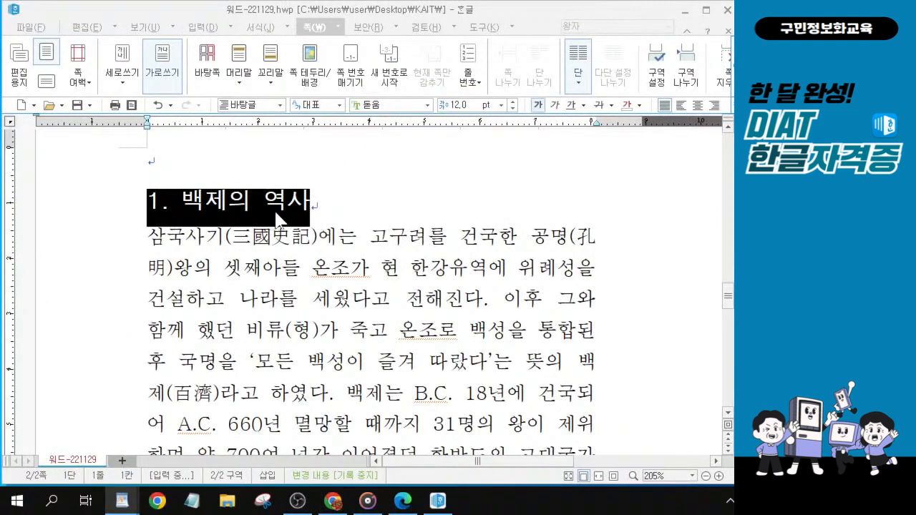
left_click(334, 218)
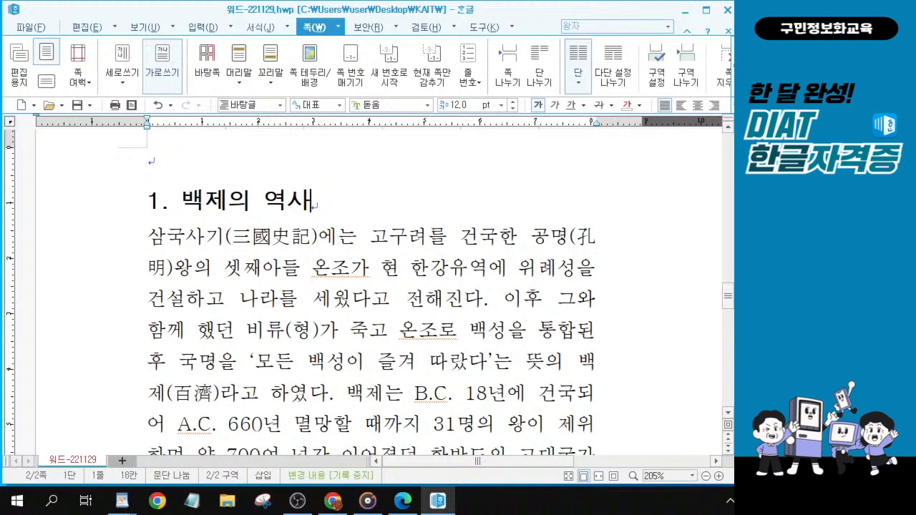
Step: Consult the correction marks in the exam PDF and change 백성을 to 백성이 before 통합된 in the first paragraph
key("alt+Tab")
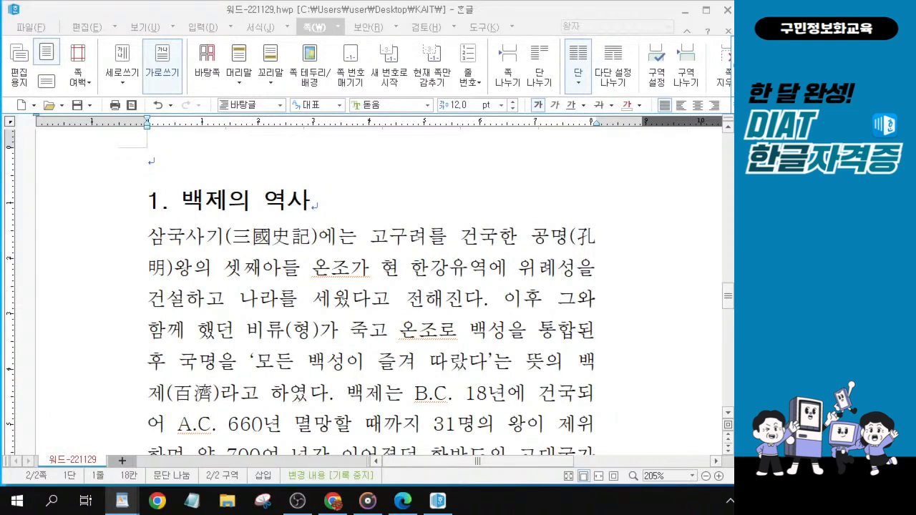
left_click_drag(401, 514, 357, 52)
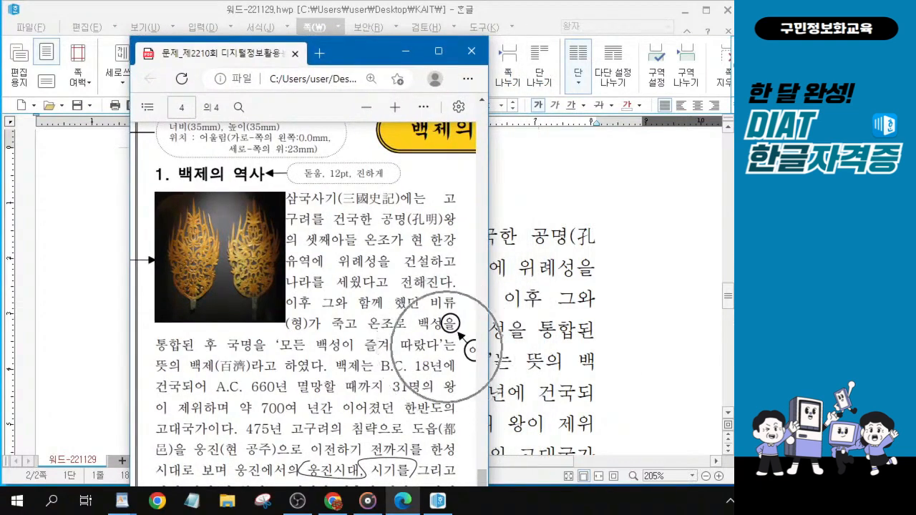
left_click_drag(361, 55, 394, 514)
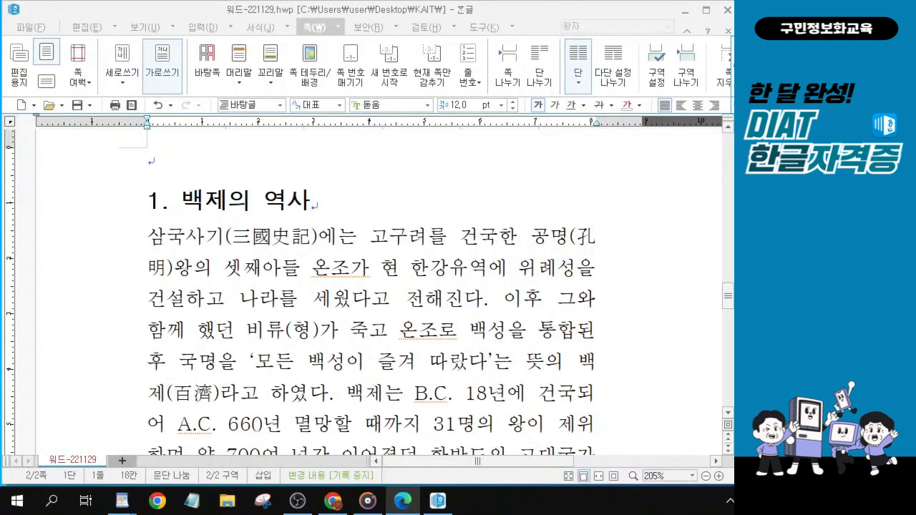
left_click(466, 329)
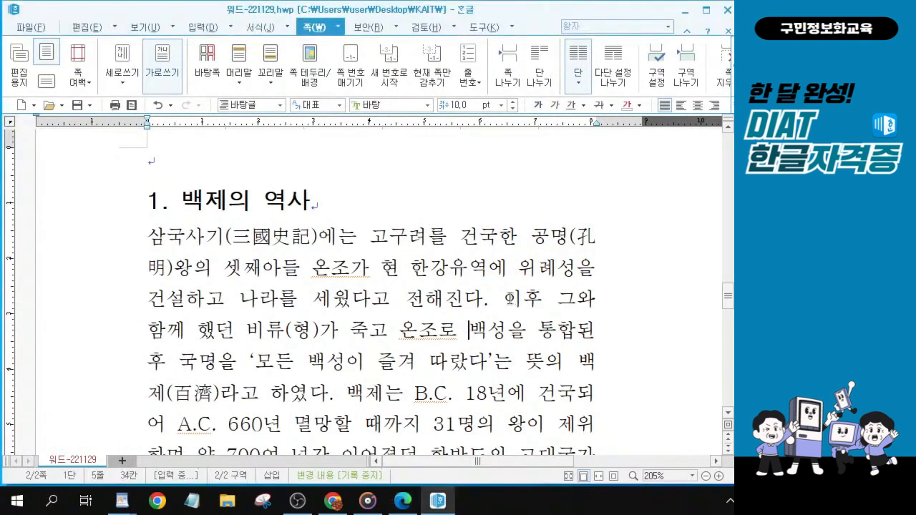
left_click_drag(509, 297, 590, 344)
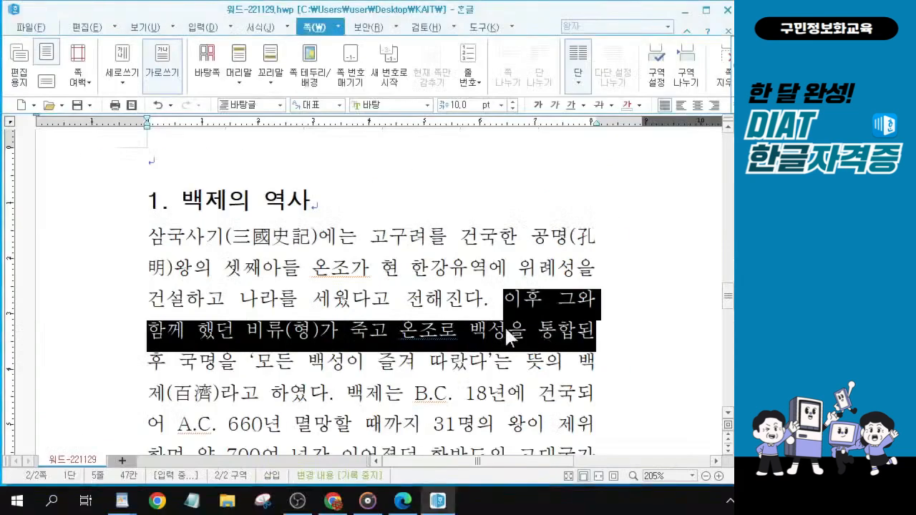
left_click(516, 333)
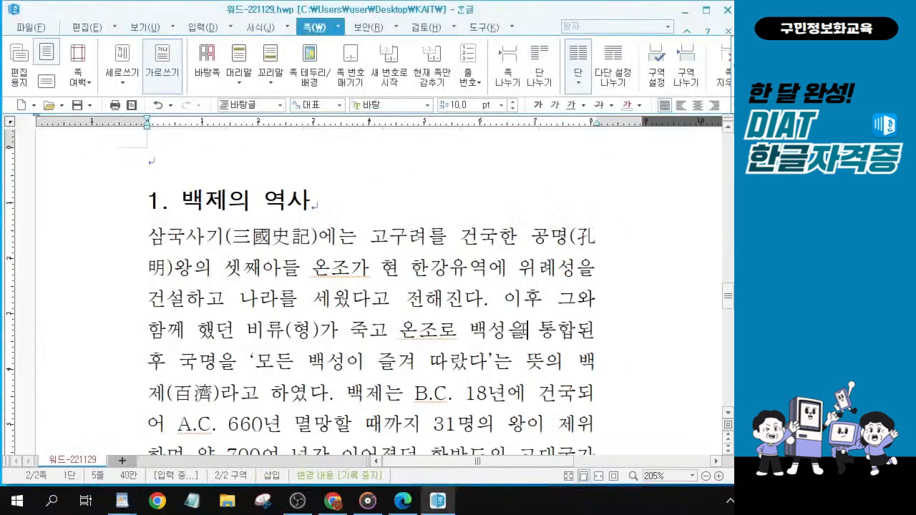
key("BackSpace")
type("이")
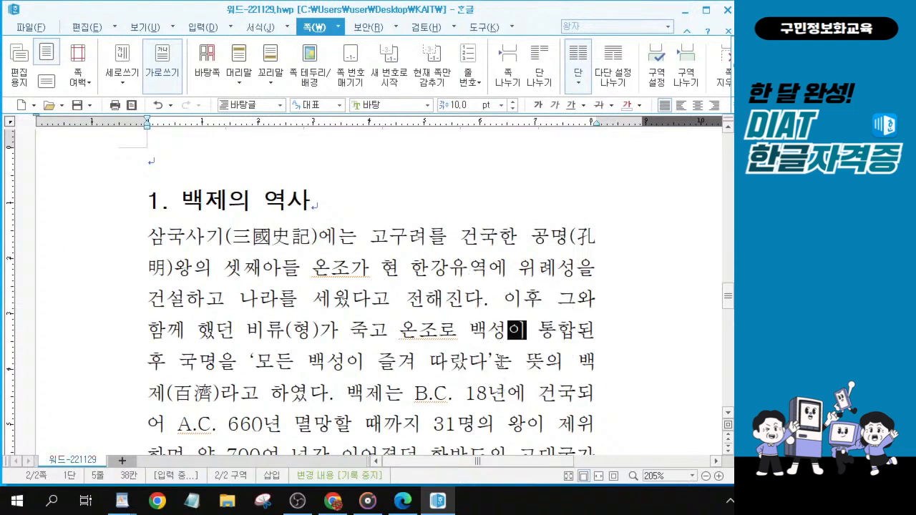
scroll(501, 361, "down", 2)
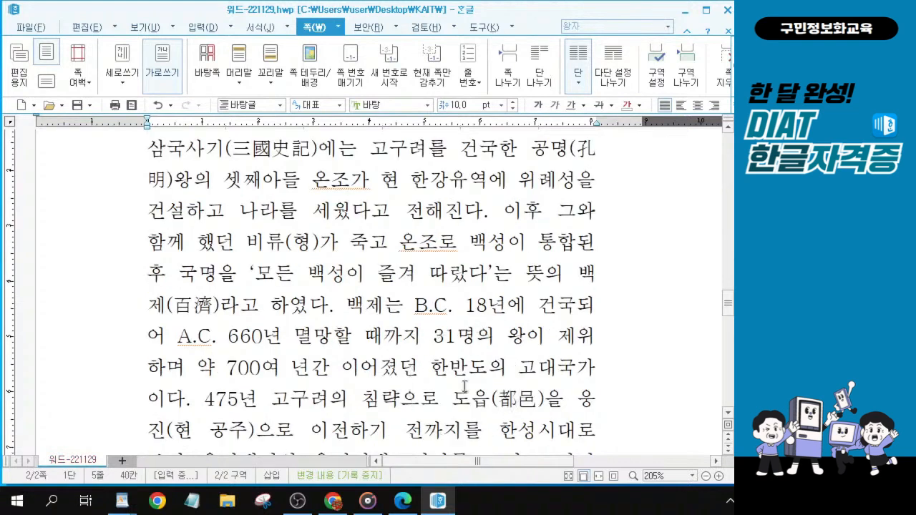
scroll(464, 386, "down", 1)
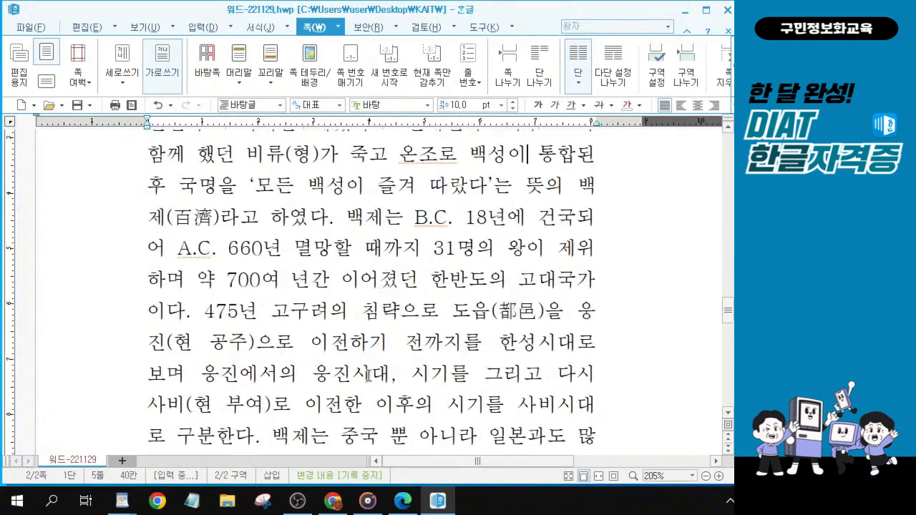
left_click_drag(211, 317, 317, 379)
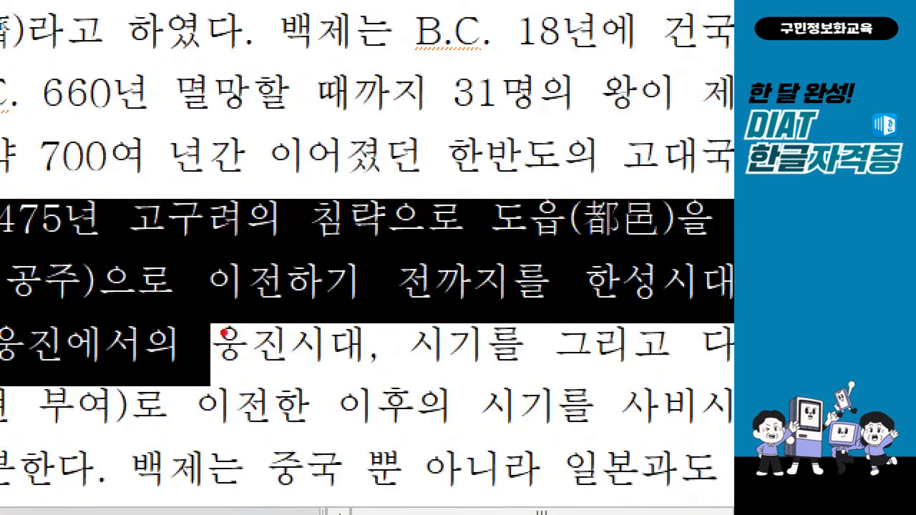
mouse_move(230, 316)
left_mouse_down()
mouse_move(205, 331)
mouse_move(223, 375)
mouse_move(300, 379)
mouse_move(394, 358)
mouse_move(428, 320)
mouse_move(512, 303)
mouse_move(544, 341)
mouse_move(501, 368)
left_mouse_up()
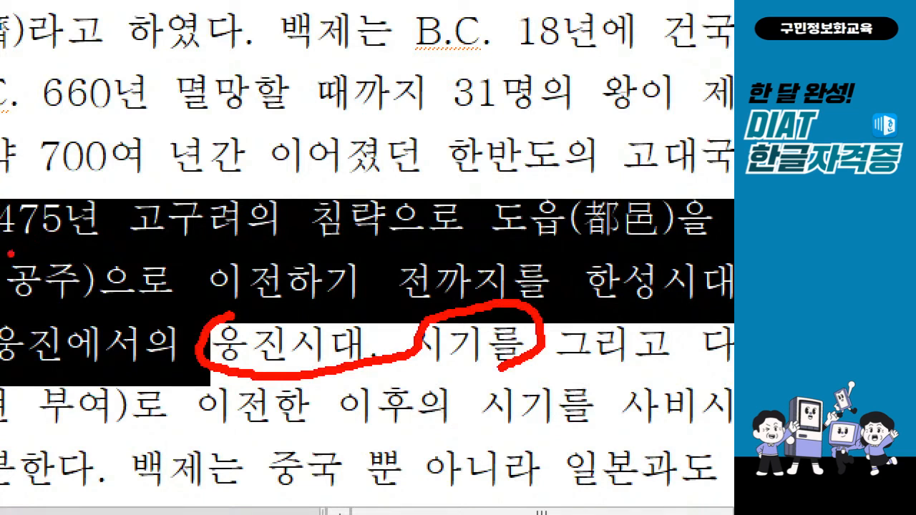
left_click_drag(12, 253, 81, 252)
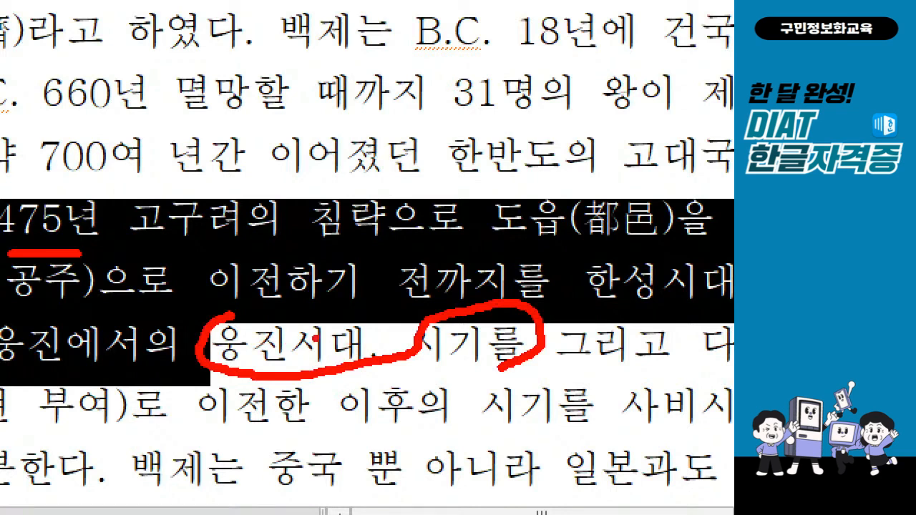
key("Escape")
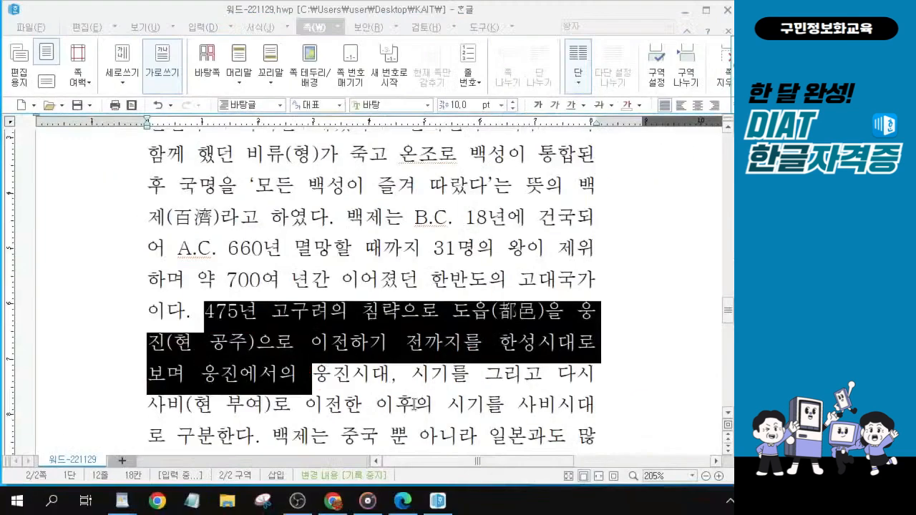
left_click(197, 383)
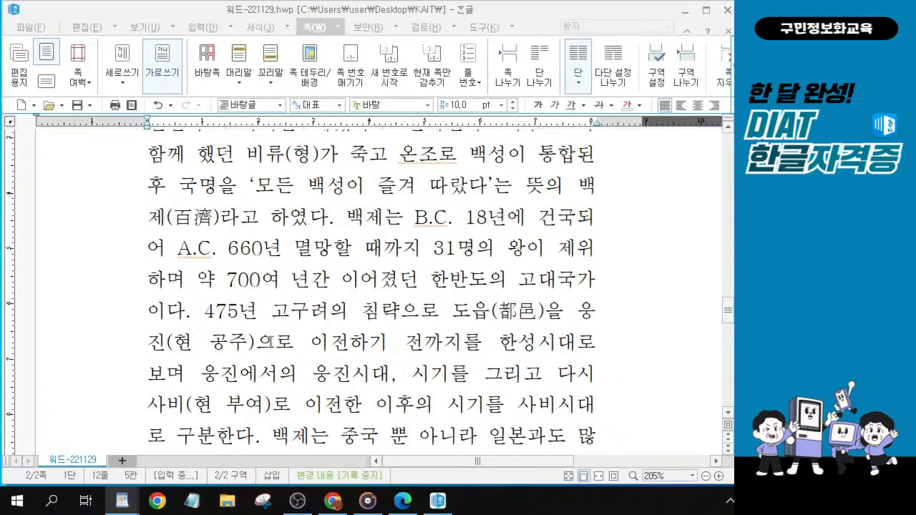
Step: Move 웅진시대, behind 시기를 in the sentence starting with 475년, following the exam's transposition mark
left_click_drag(320, 373, 395, 374)
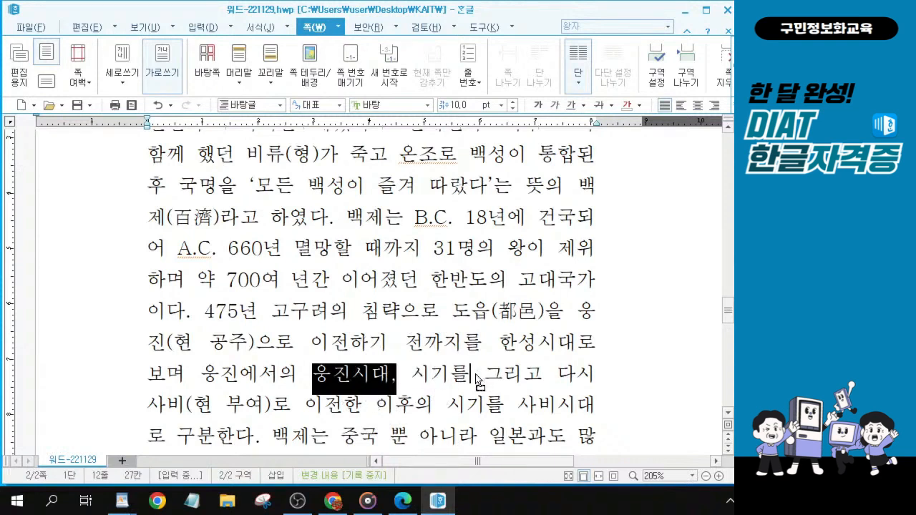
left_click_drag(484, 383, 484, 383)
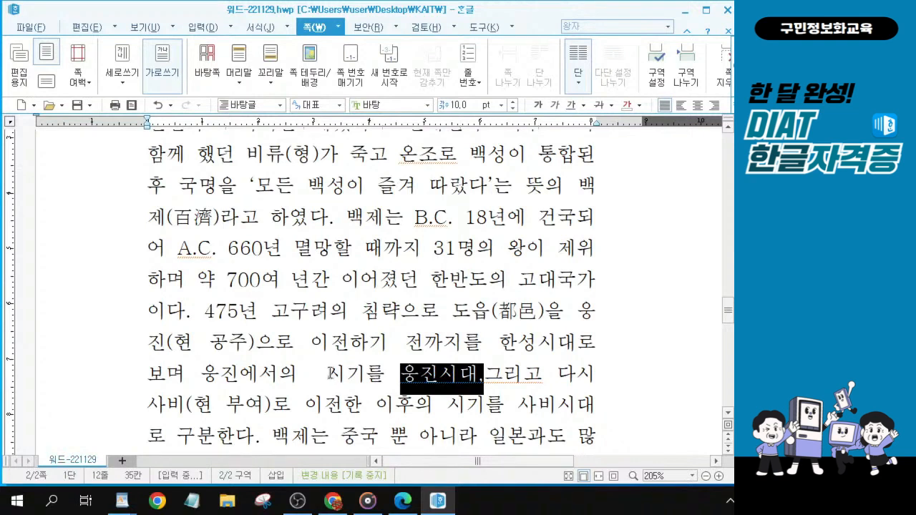
left_click(329, 374)
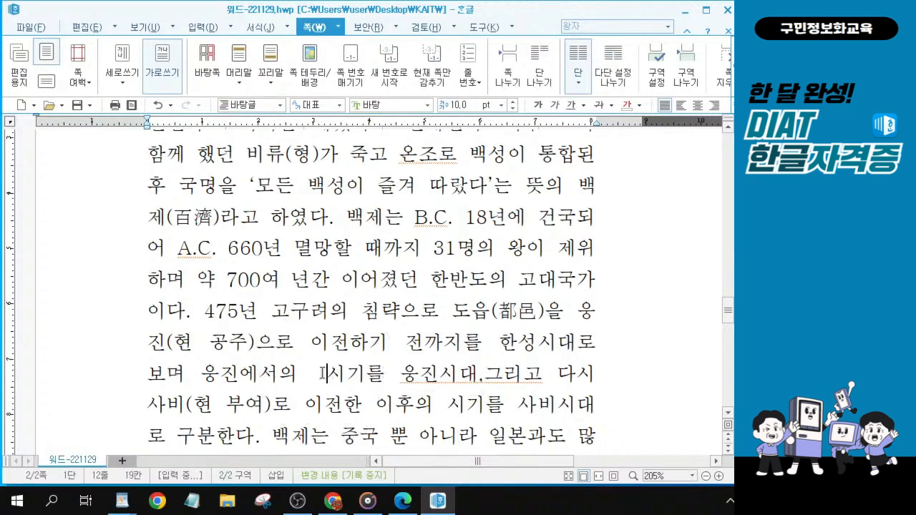
Step: Remove the extra spaces before "시기를" and insert a space between "웅진시대," and "그리고" in the body text
key("BackSpace")
key("BackSpace")
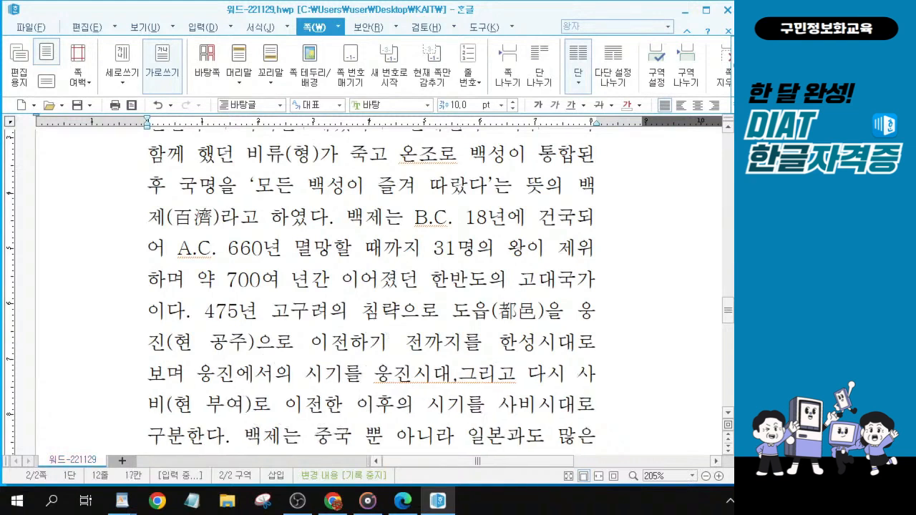
left_click(466, 373)
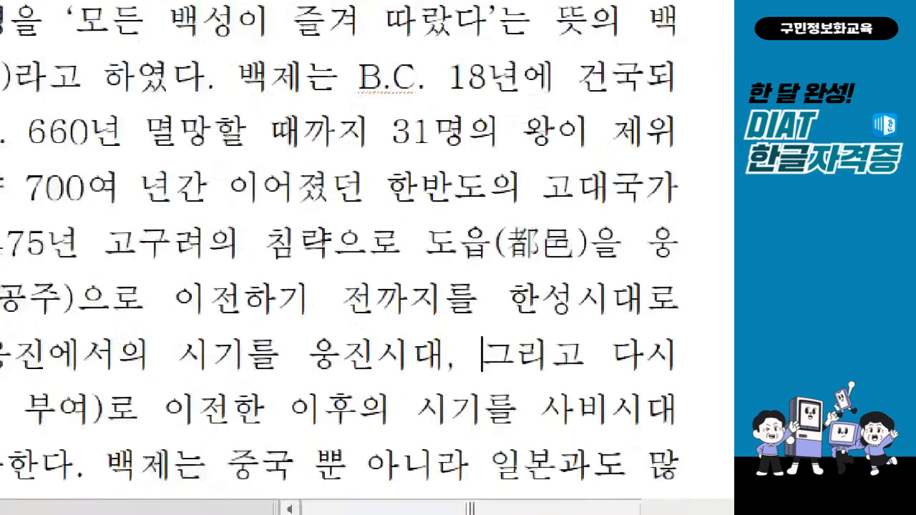
mouse_move(99, 320)
left_mouse_down()
mouse_move(400, 390)
mouse_move(490, 387)
left_mouse_up()
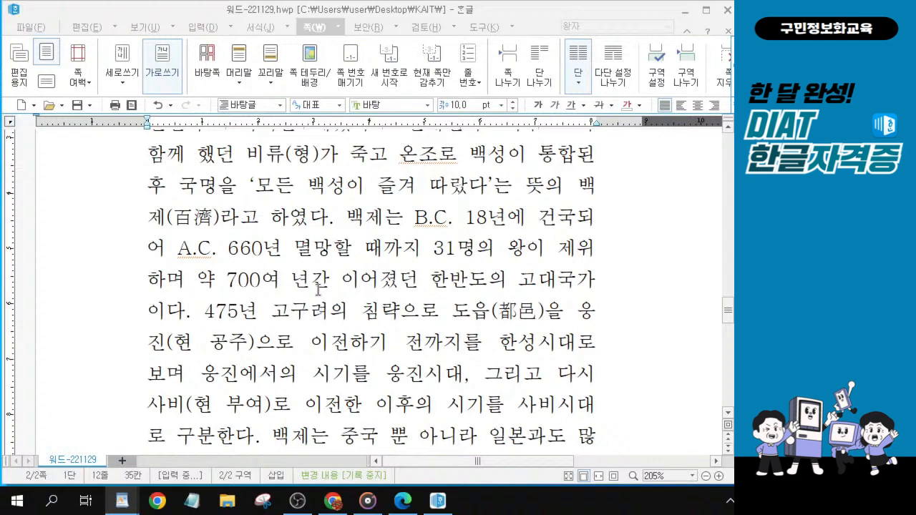
Step: From the empty line above the heading "1. 백제의 역사", draw a horizontal text box about 40 mm wide and 10 mm high
scroll(318, 289, "up", 5)
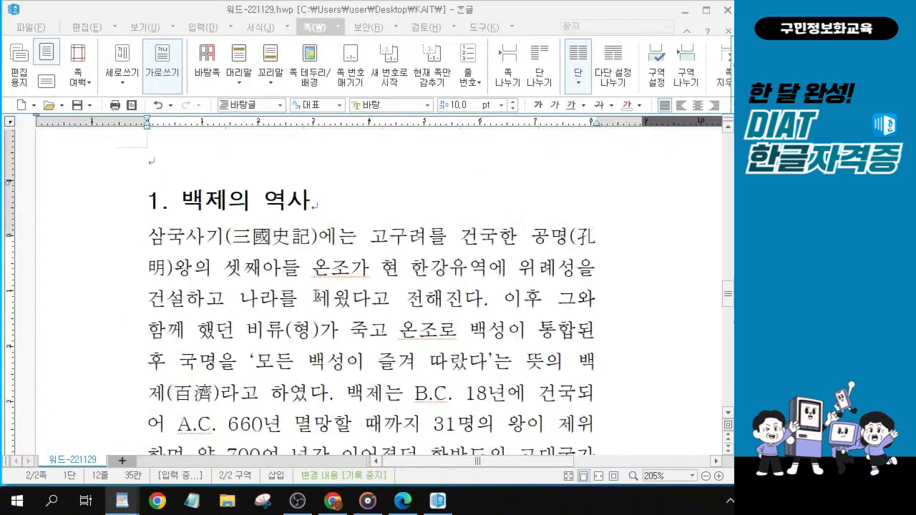
left_click(194, 176)
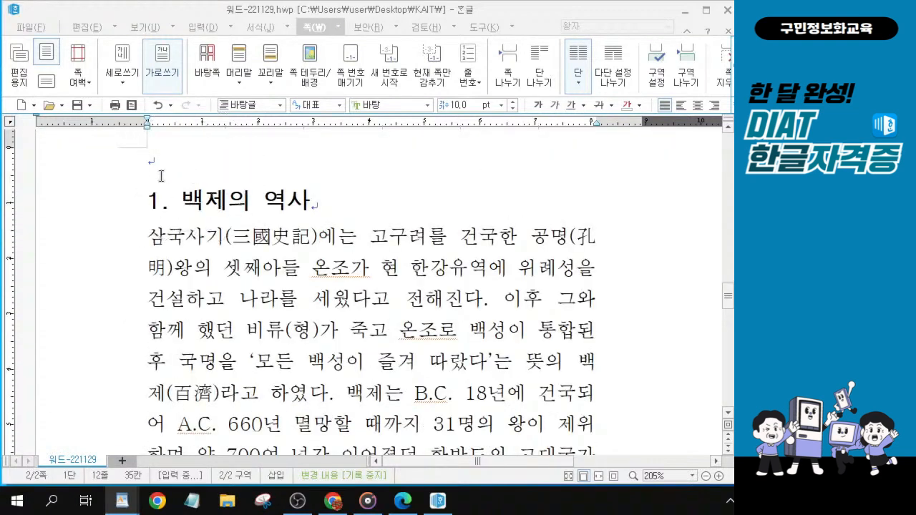
key("Return")
key("ctrl")
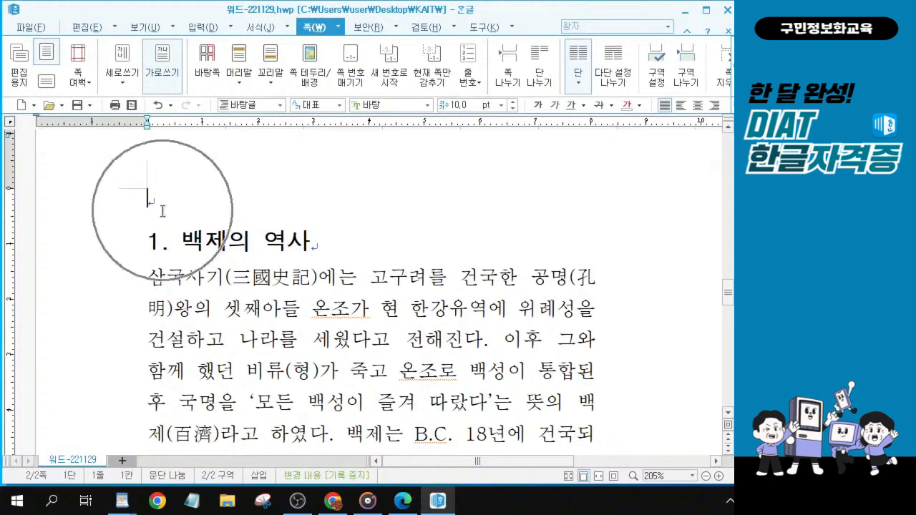
key("ctrl")
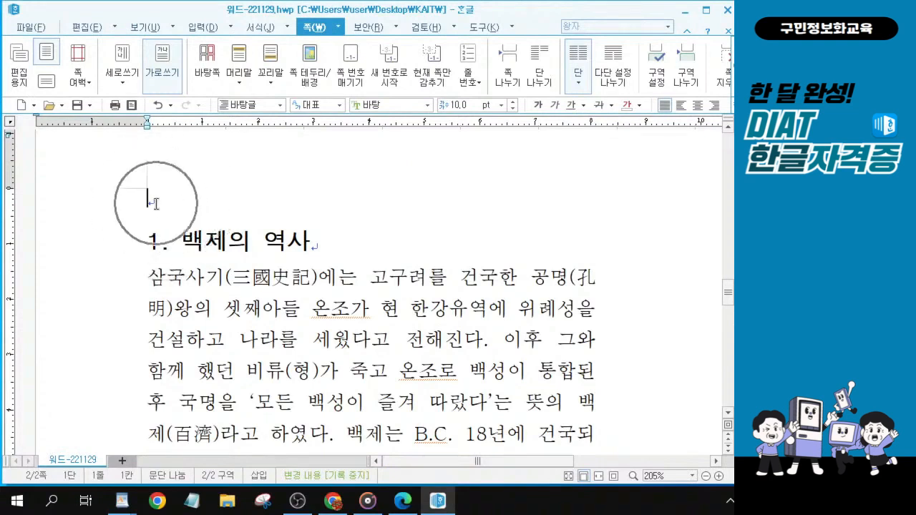
key("ctrl")
key("ctrl")
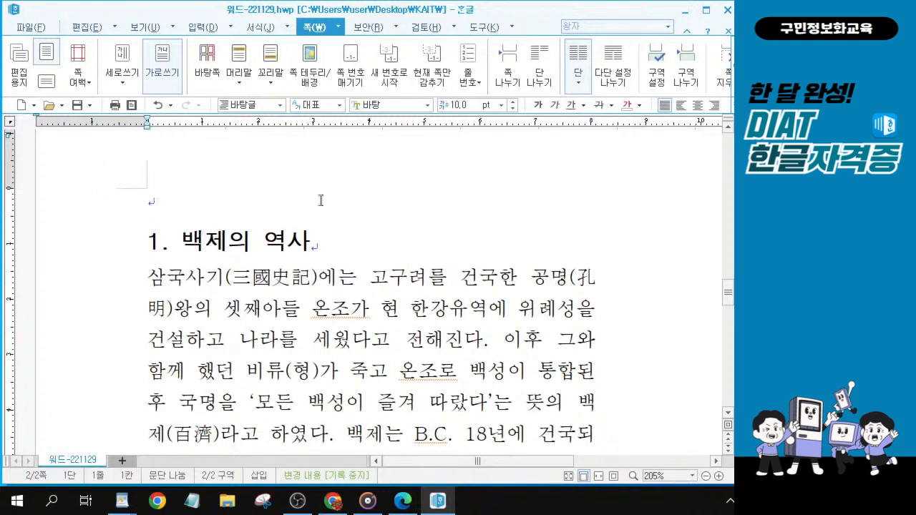
key("alt+Tab")
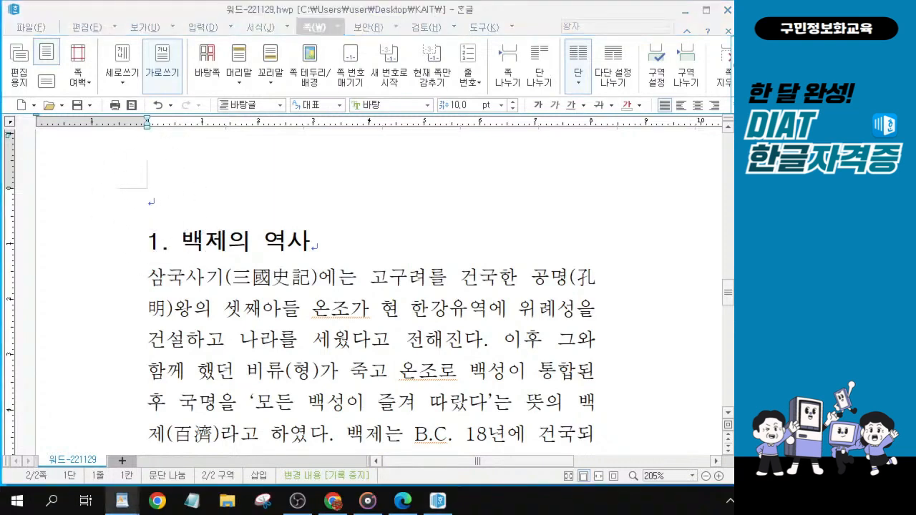
left_click(154, 204)
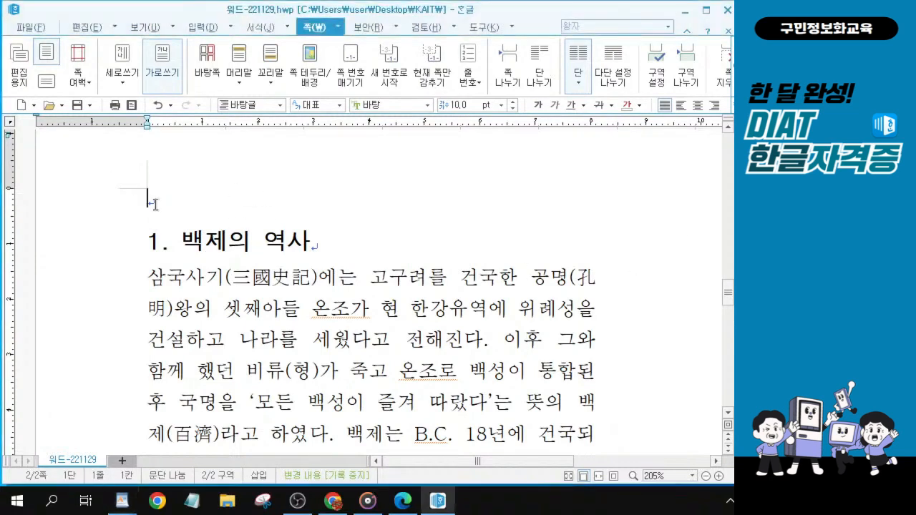
left_click(205, 28)
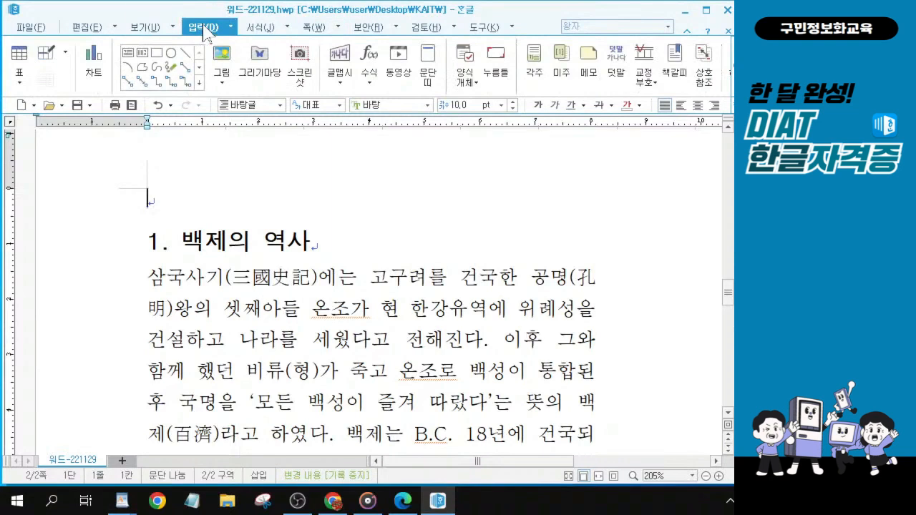
key("alt+Tab")
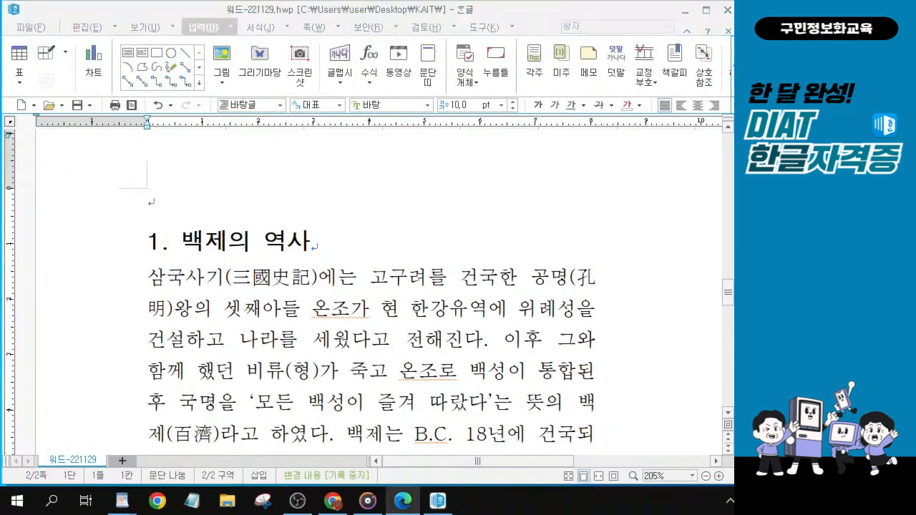
left_click(206, 30)
left_click(127, 53)
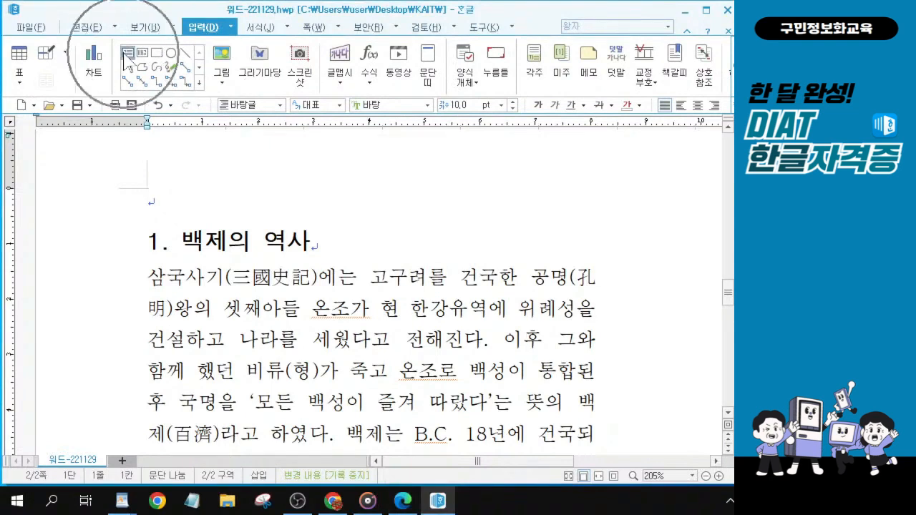
left_click(123, 54)
left_click(123, 54)
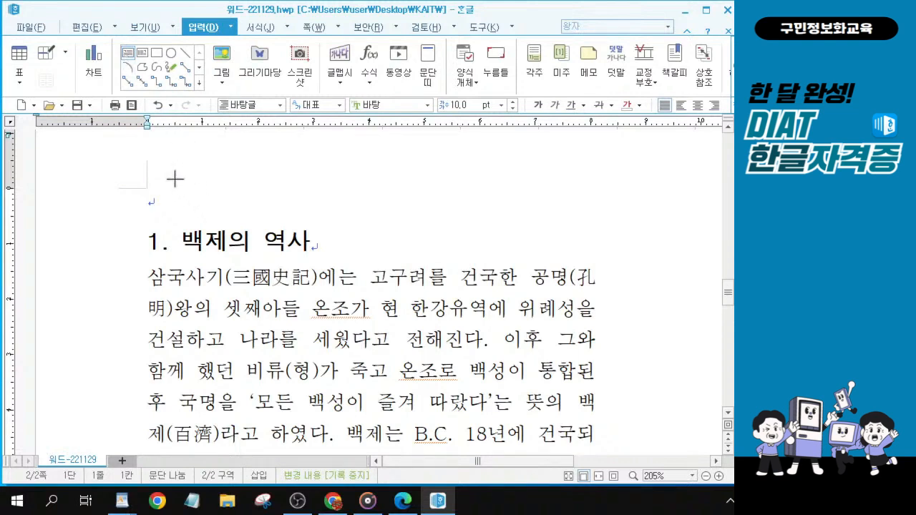
left_click_drag(175, 188, 398, 243)
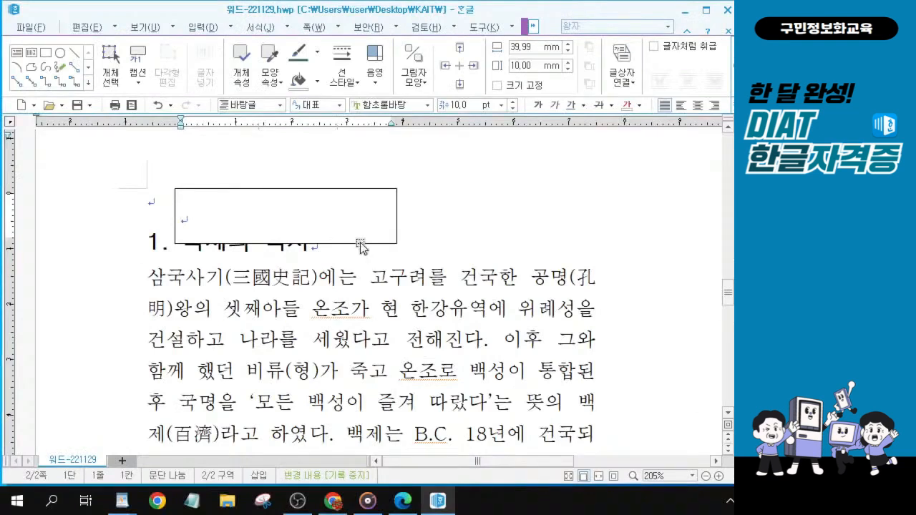
Step: In the text box's object properties, set the width to 50 mm and height to 12 mm, and enable 글자처럼 취급 (treat as character)
left_click(360, 241)
left_click(360, 241)
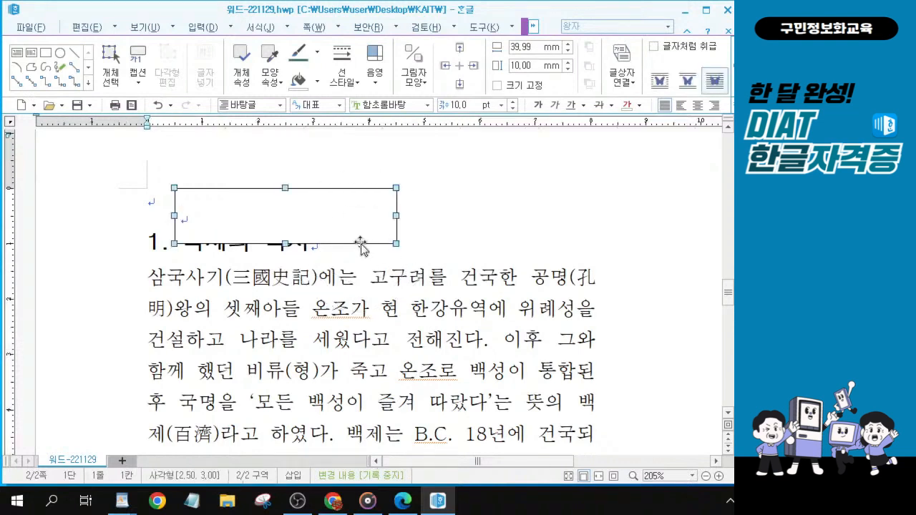
double_click(360, 241)
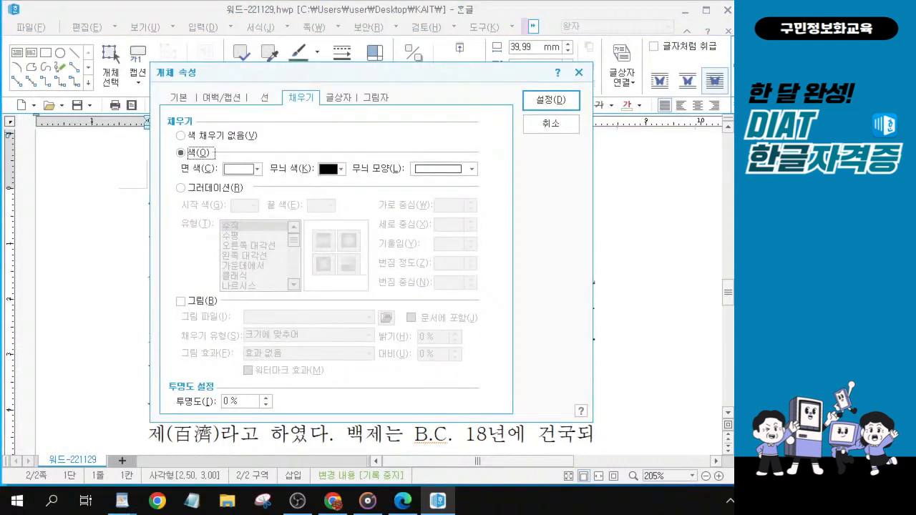
left_click_drag(248, 72, 313, 90)
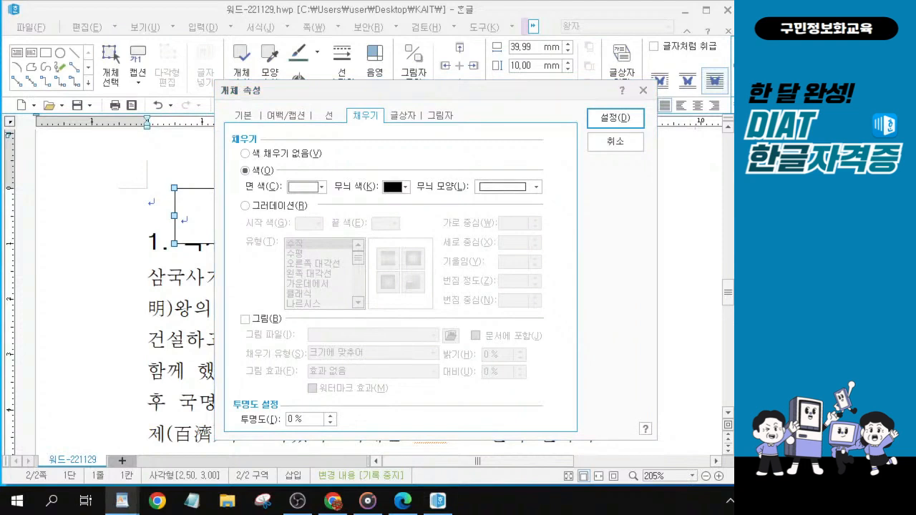
left_click(239, 118)
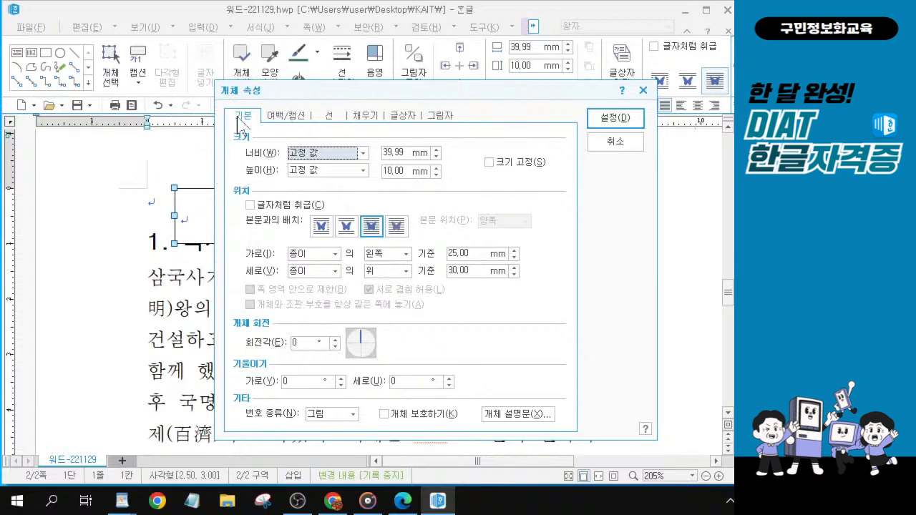
left_click(410, 152)
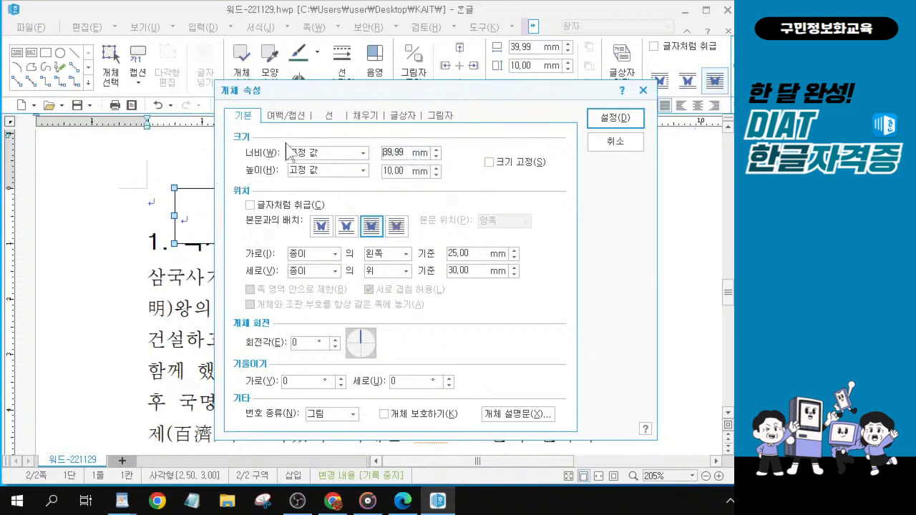
type("50")
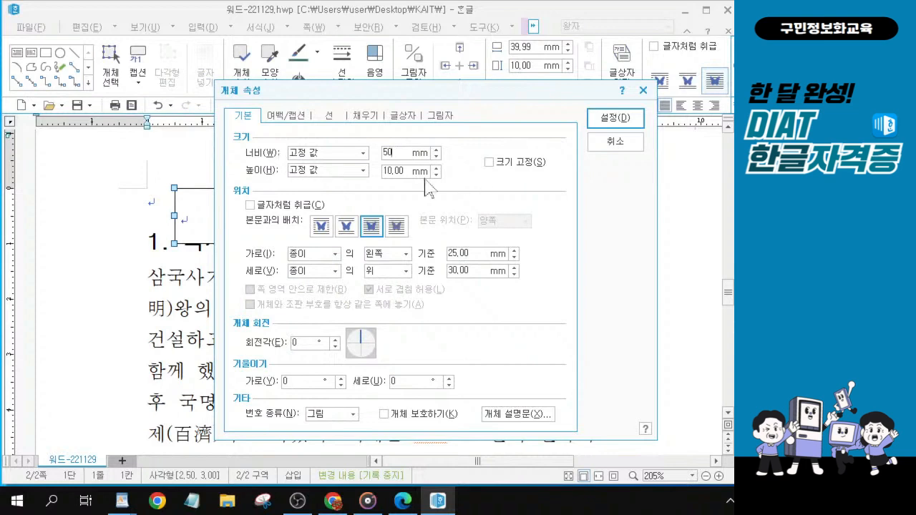
left_click(403, 173)
key("shift+Home")
type("12")
left_click(250, 204)
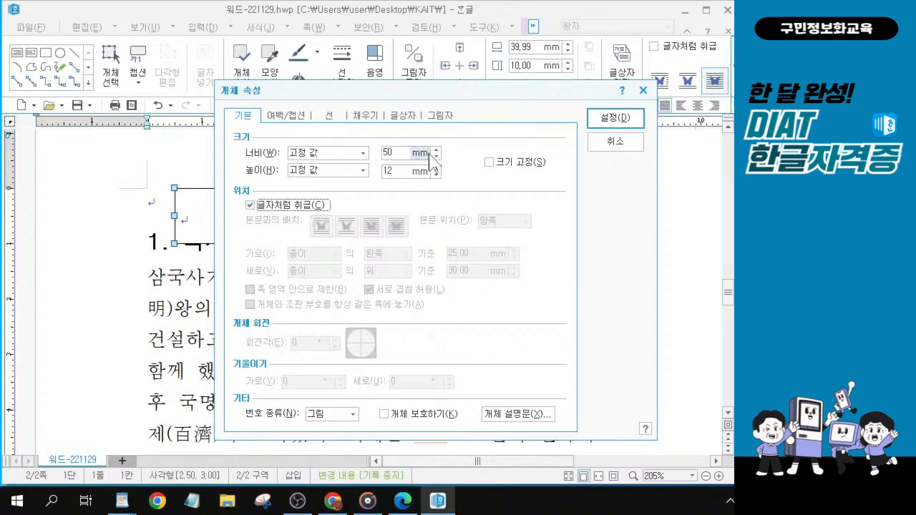
key("alt")
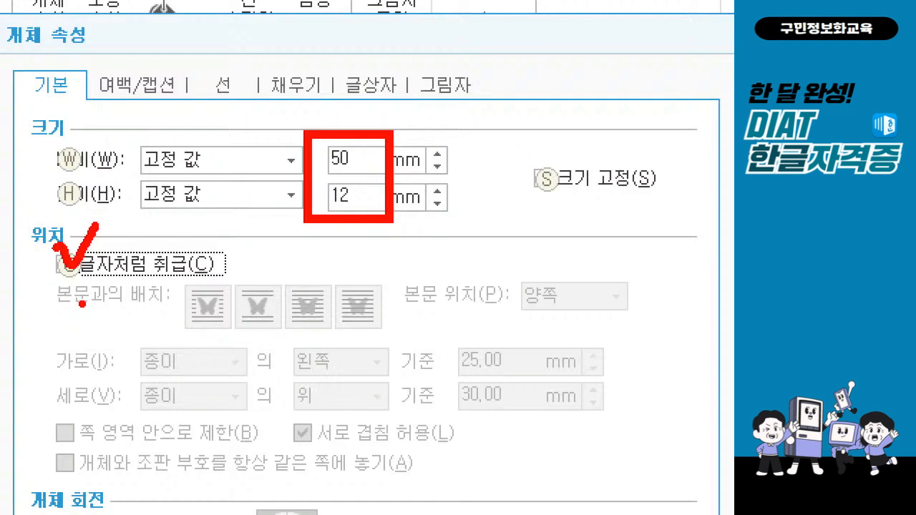
mouse_move(25, 63)
left_mouse_down()
mouse_move(37, 95)
mouse_move(94, 101)
left_mouse_up()
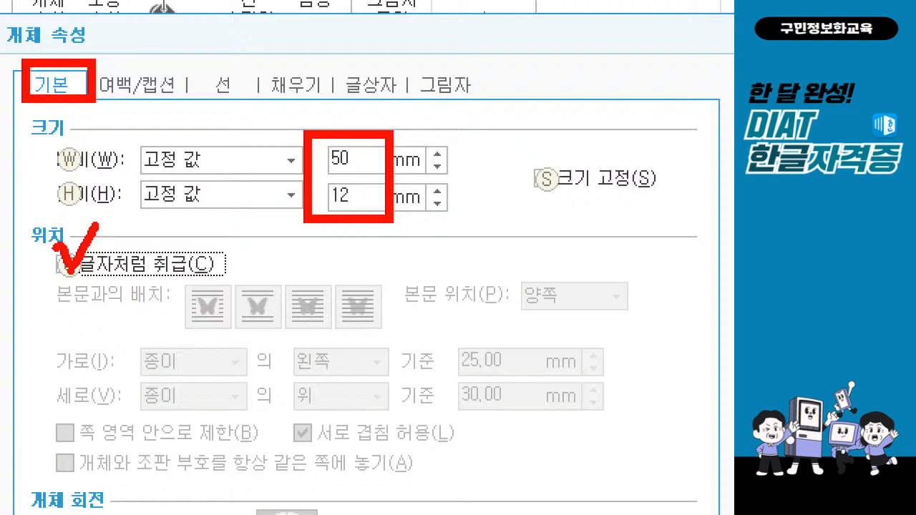
mouse_move(232, 104)
left_mouse_down()
mouse_move(180, 77)
mouse_move(252, 44)
mouse_move(267, 90)
mouse_move(236, 111)
left_mouse_up()
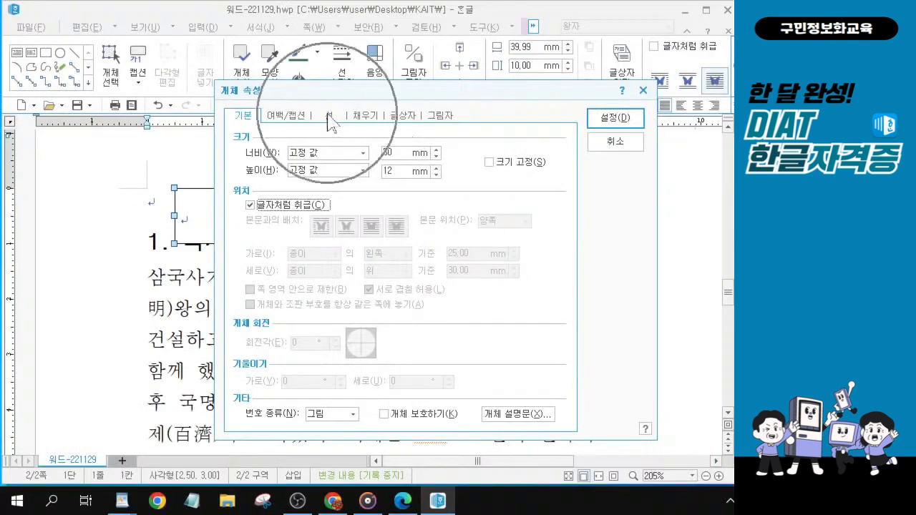
Step: Give the text box a thin double-line border and set its corner curvature to 반원 (semicircle)
left_click(329, 118)
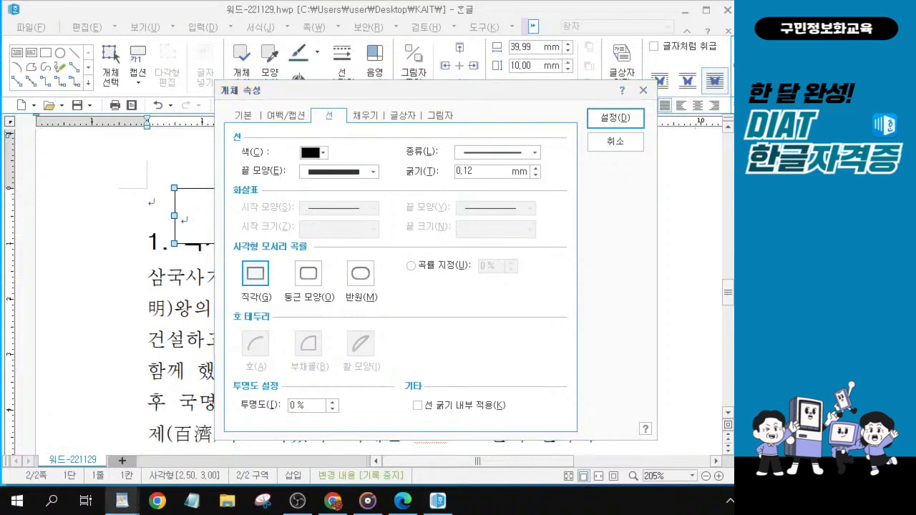
left_click(535, 153)
left_click(535, 153)
left_click(535, 153)
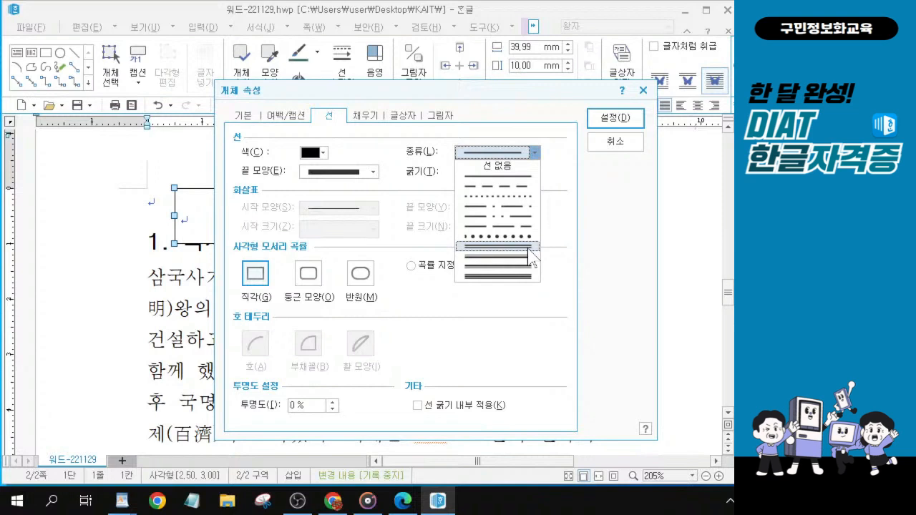
left_click(501, 245)
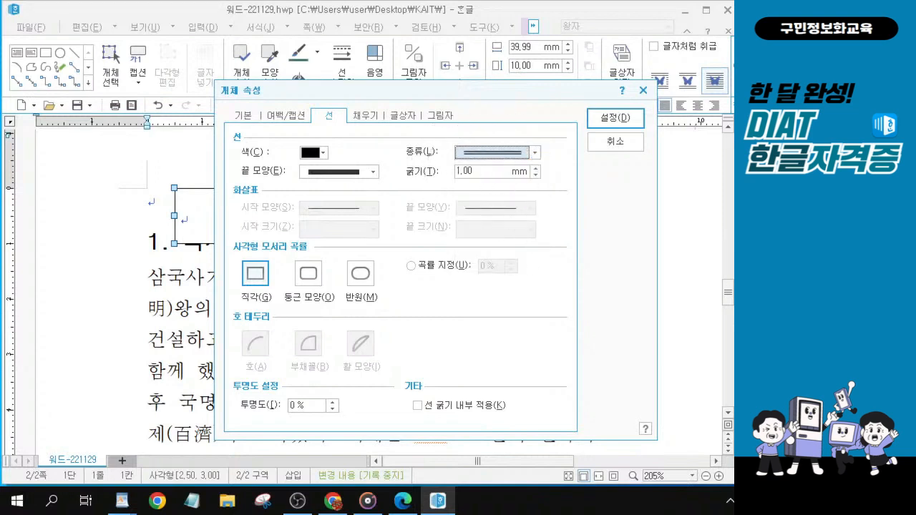
left_click(357, 279)
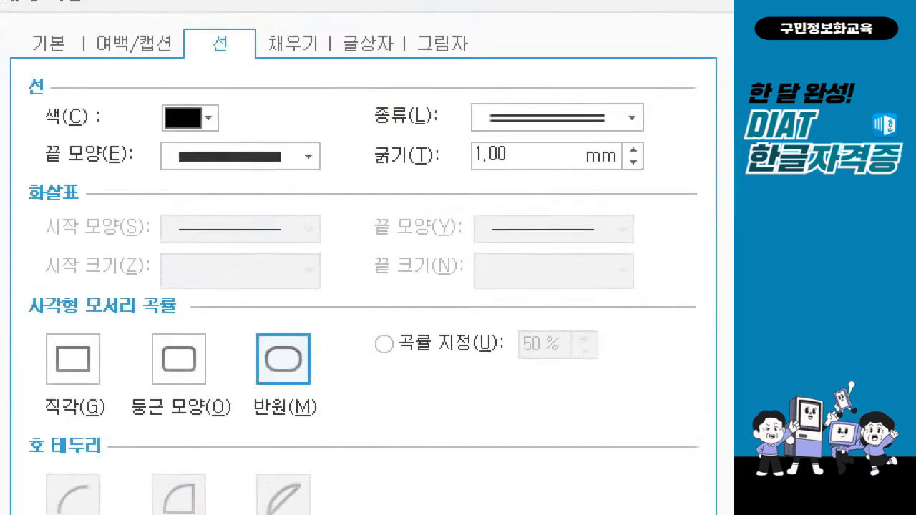
left_click(346, 133)
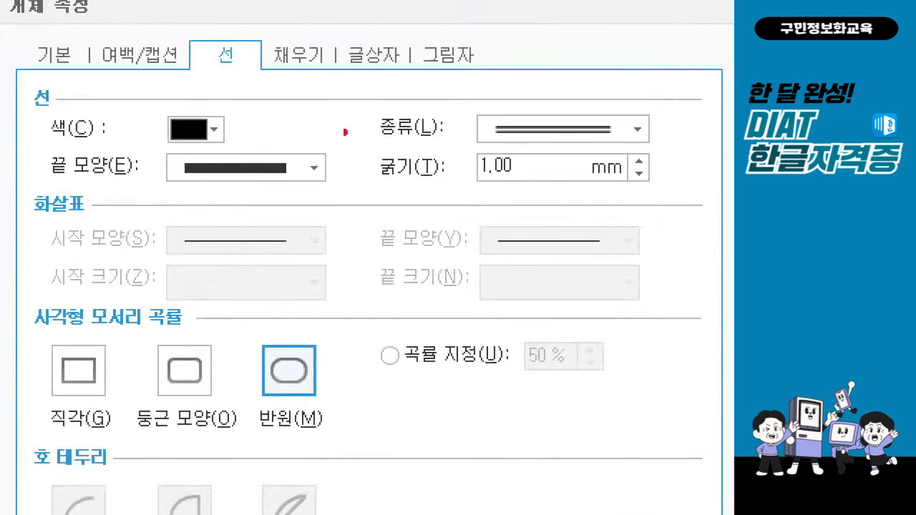
left_click_drag(189, 36, 265, 92)
mouse_move(462, 99)
left_mouse_down()
mouse_move(462, 150)
mouse_move(458, 100)
left_mouse_up()
left_click_drag(235, 331, 352, 438)
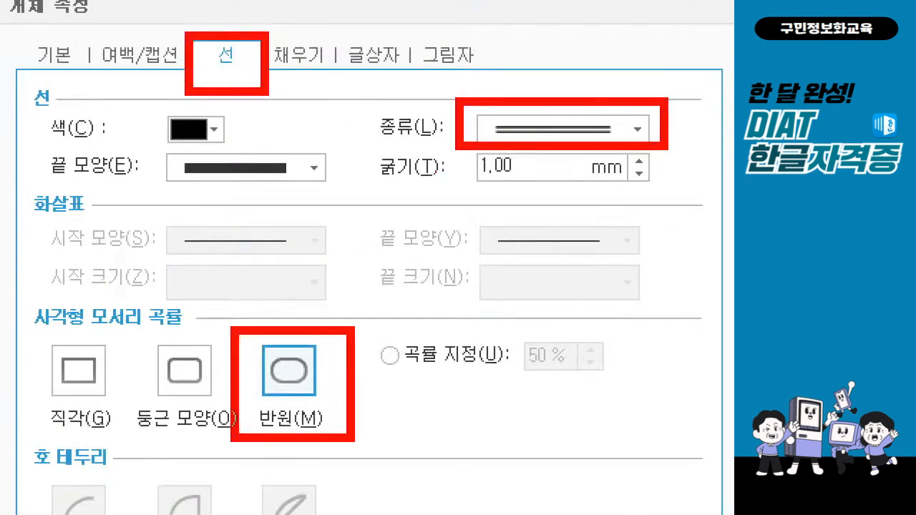
left_click_drag(469, 192, 520, 192)
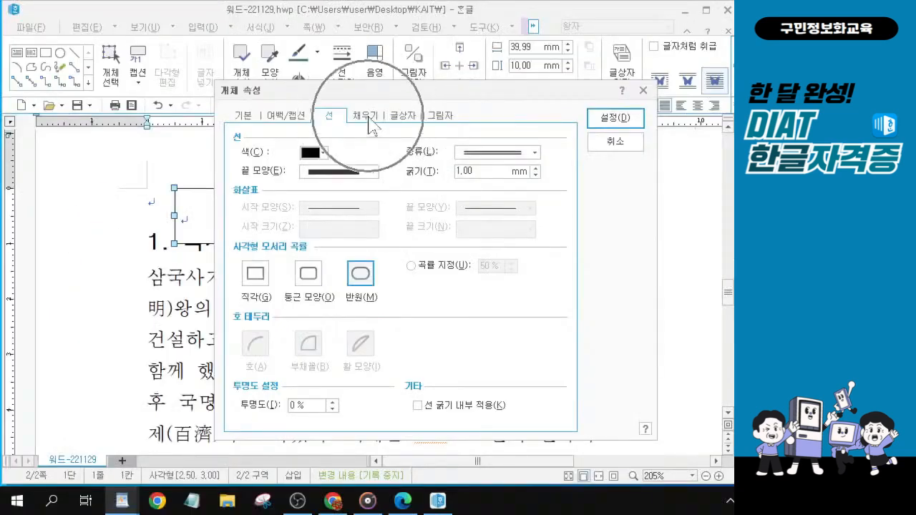
Step: Set the text box's fill colour to RGB 255, 207, 27 and apply the object properties
left_click(370, 117)
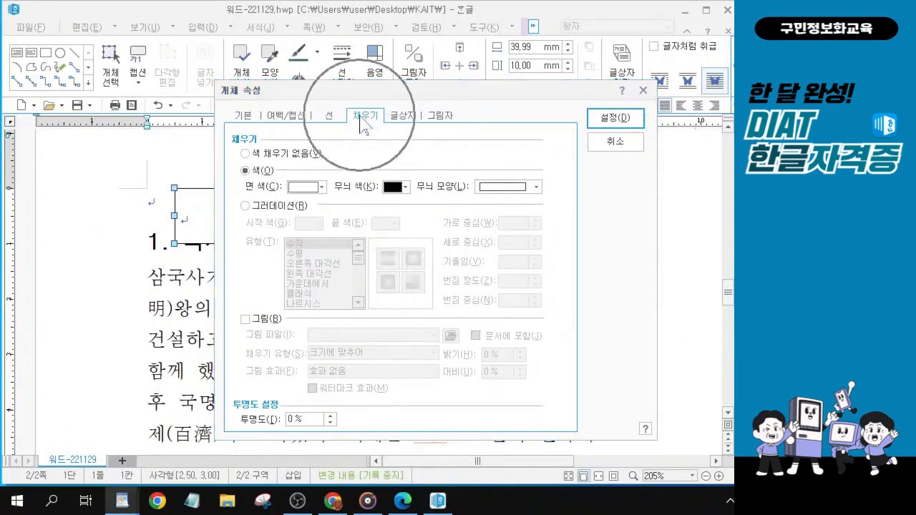
left_click(322, 186)
left_click(323, 186)
left_click(323, 186)
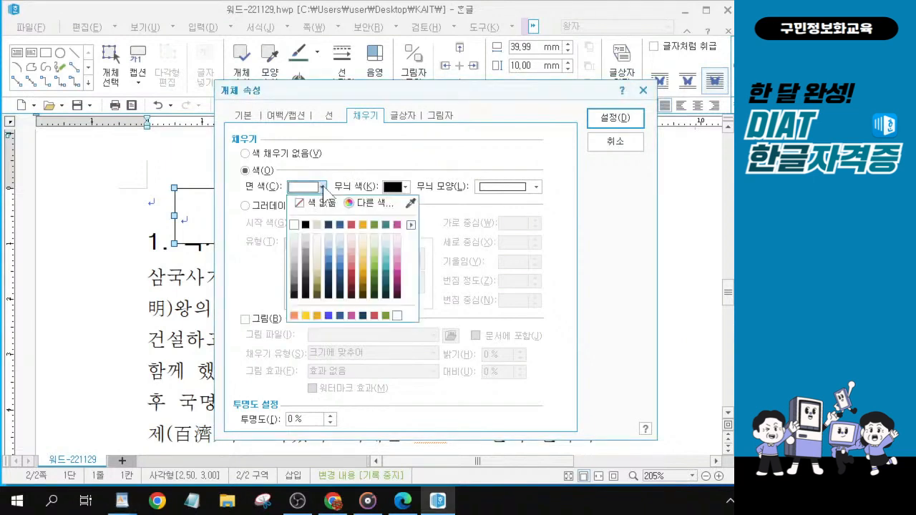
left_click(367, 203)
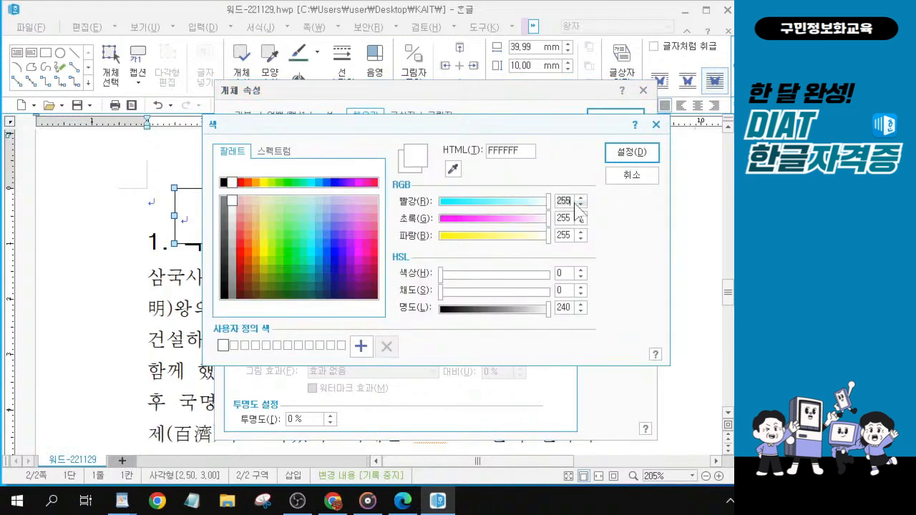
key("Tab")
type("207")
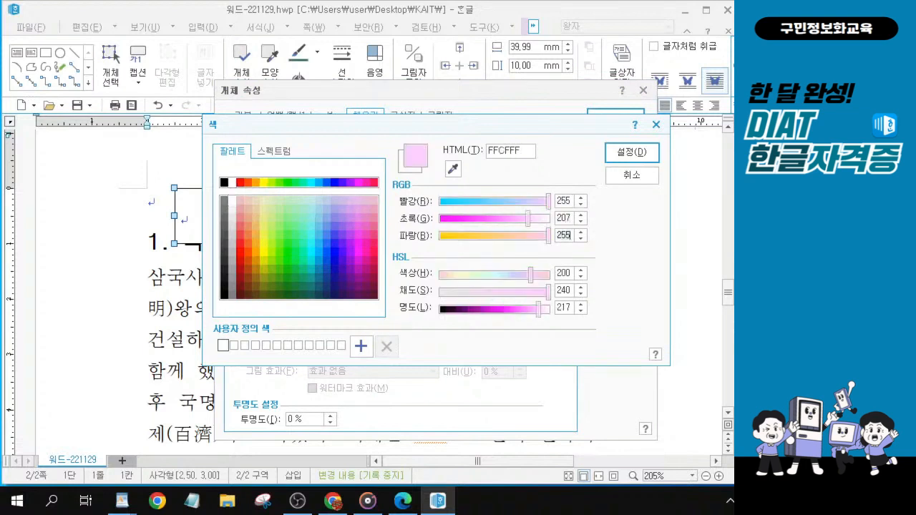
type("27")
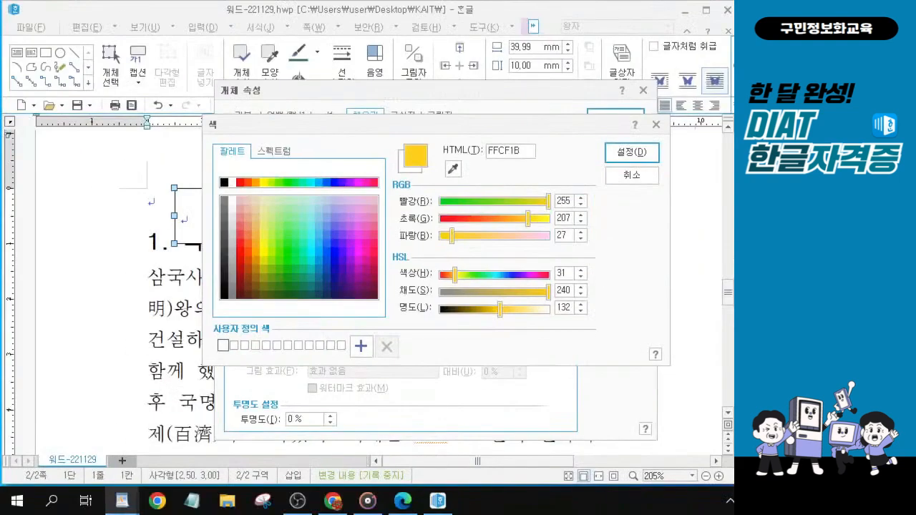
left_click(644, 153)
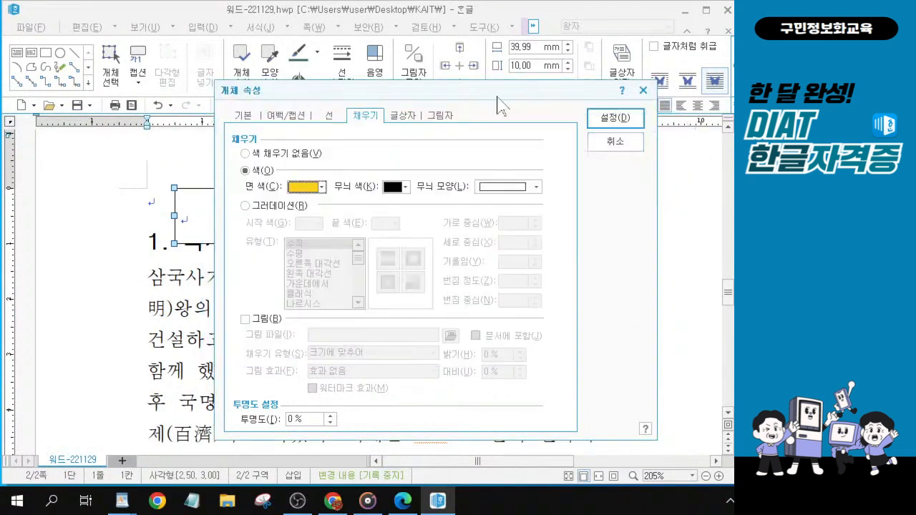
left_click(618, 123)
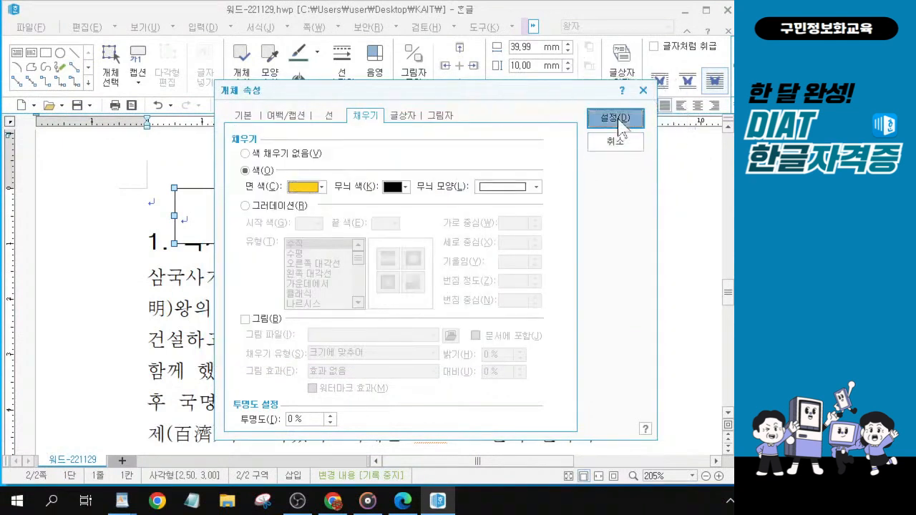
left_click(618, 123)
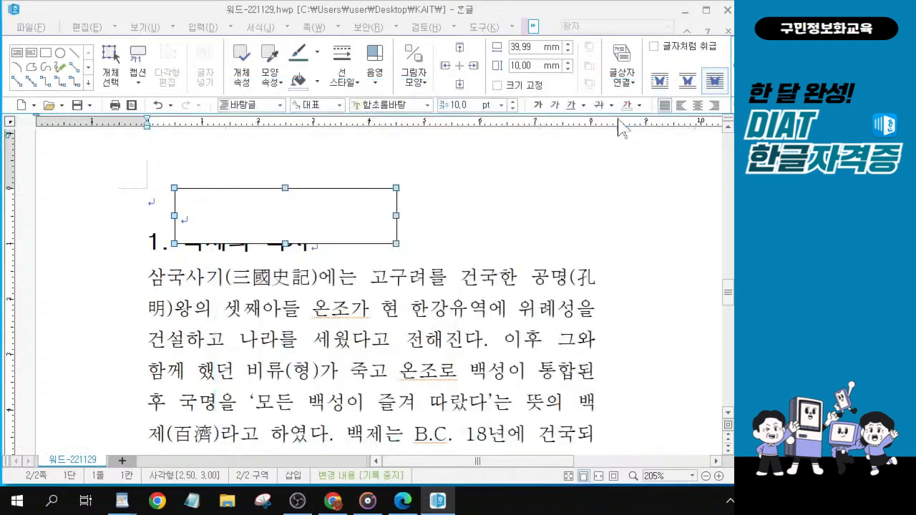
Step: Center-align the line that holds the yellow text box above the heading "1. 백제의 역사"
left_click(449, 235)
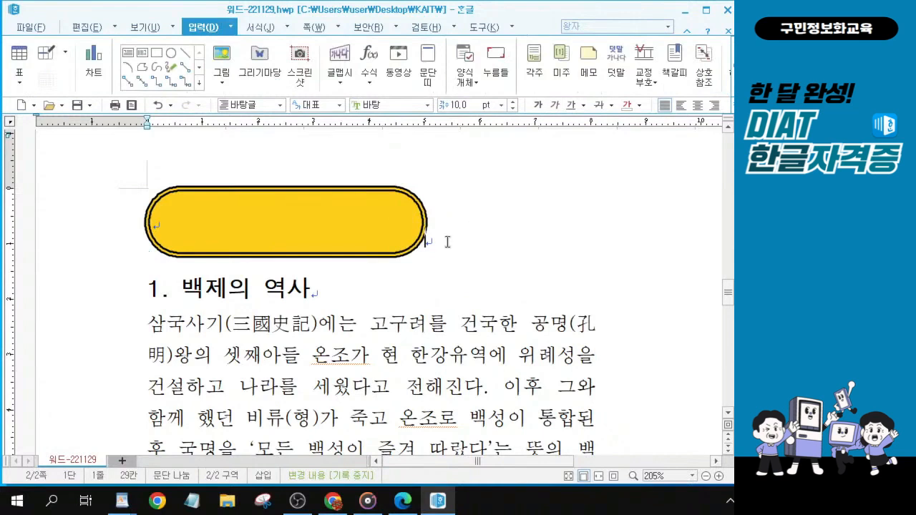
left_click(447, 241)
left_click(447, 241)
left_click(802, 240)
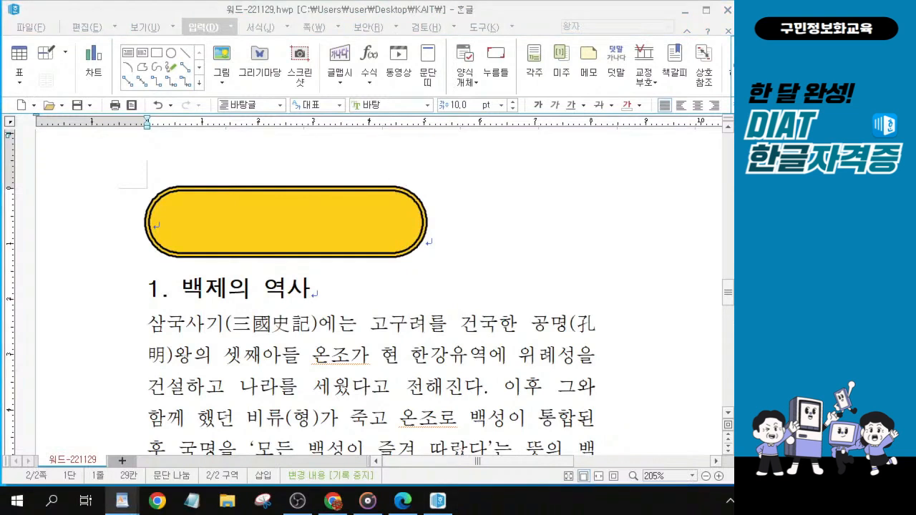
left_click(698, 106)
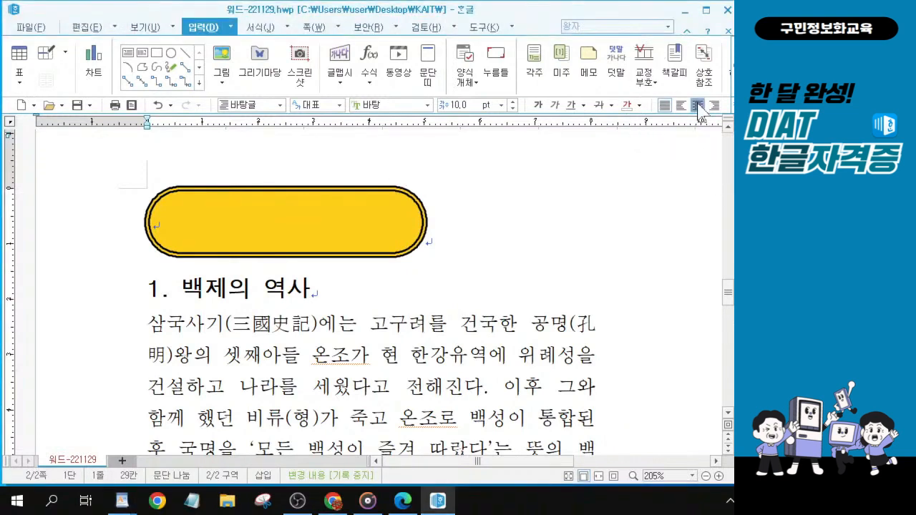
key("ctrl")
key("ctrl")
left_click(802, 240)
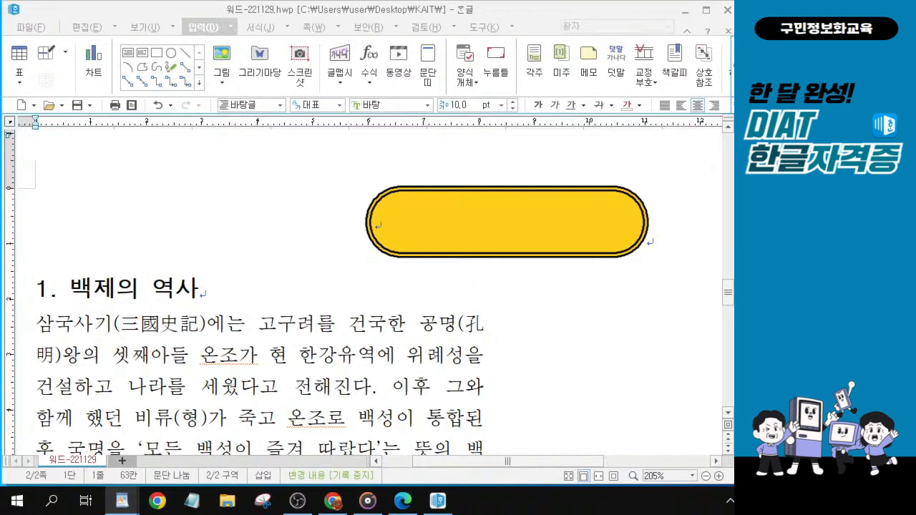
Step: Inside the yellow text box, set the text font to 궁서체
left_click(394, 223)
key("ctrl")
key("ctrl")
key("ctrl")
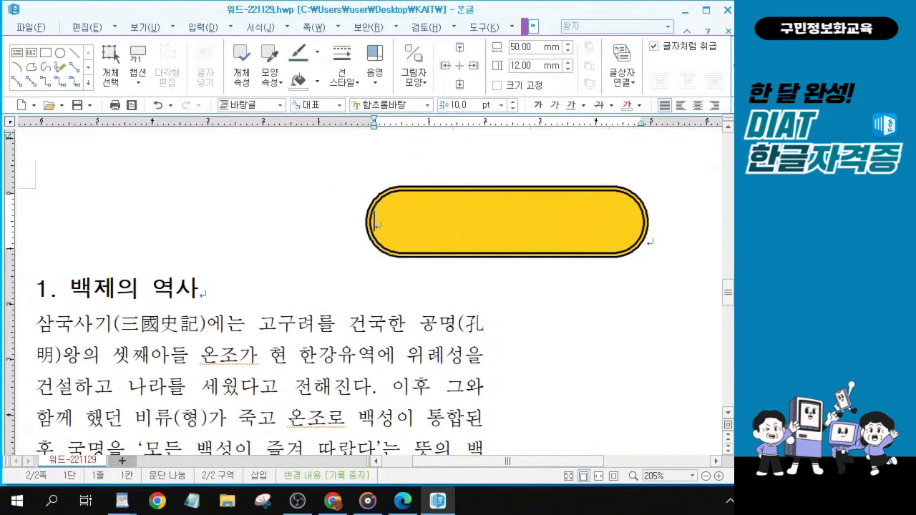
key("ctrl")
key("ctrl")
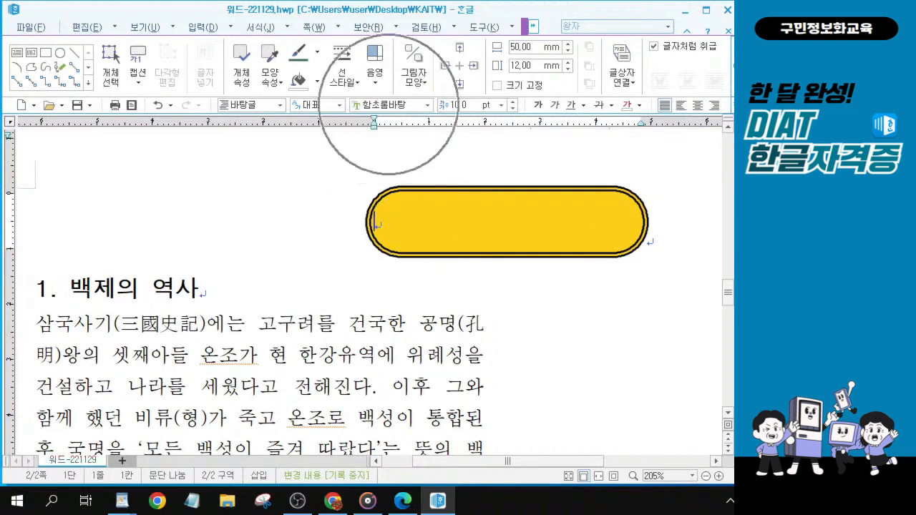
left_click(392, 105)
key("ctrl")
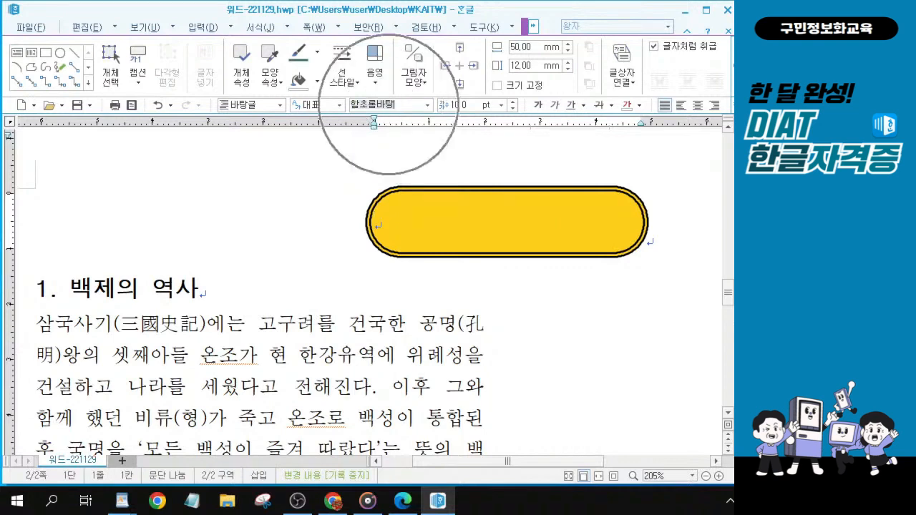
type("구ㅇ")
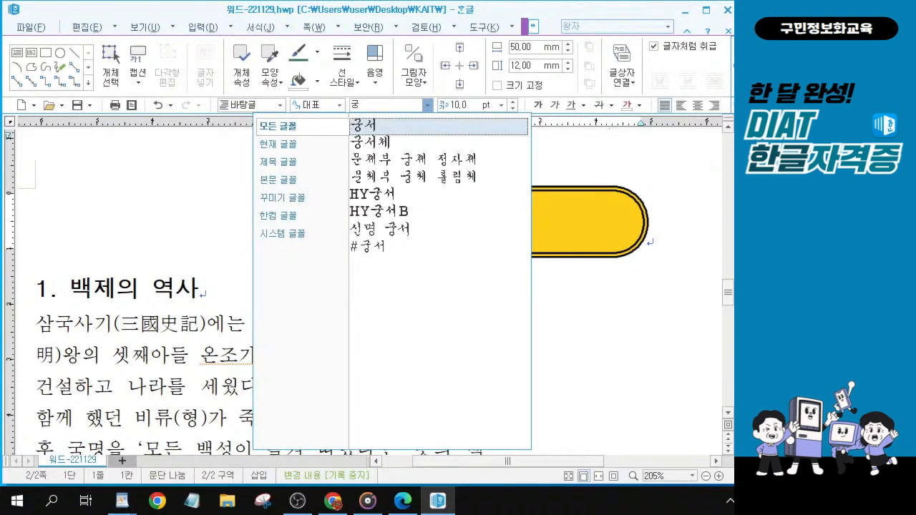
key("ctrl")
key("ctrl")
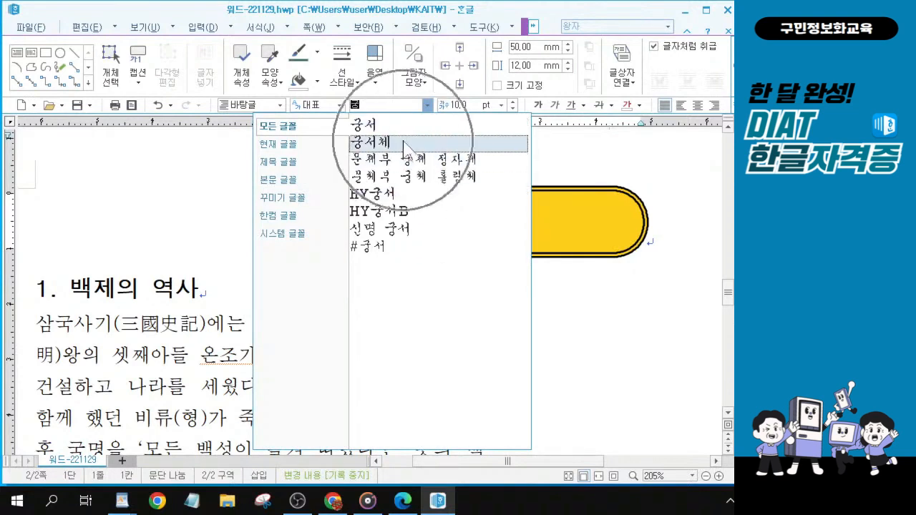
key("ctrl")
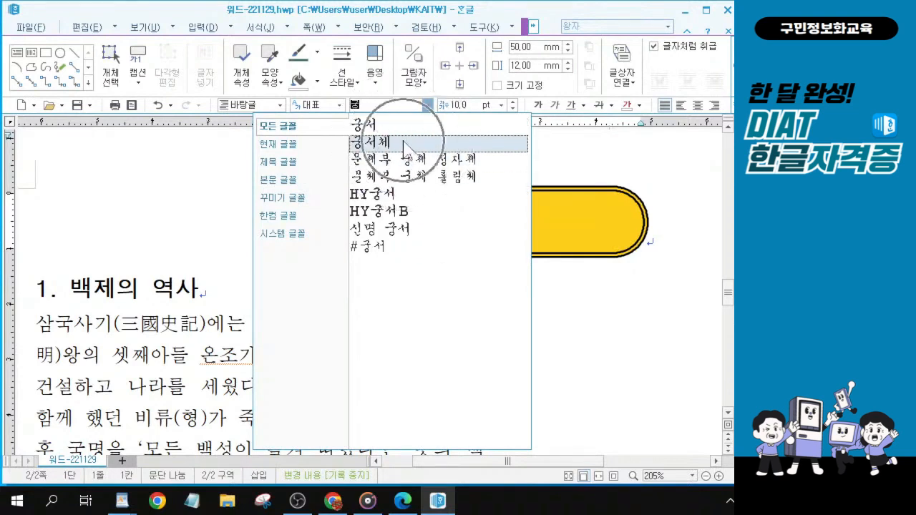
key("ctrl")
key("ctrl")
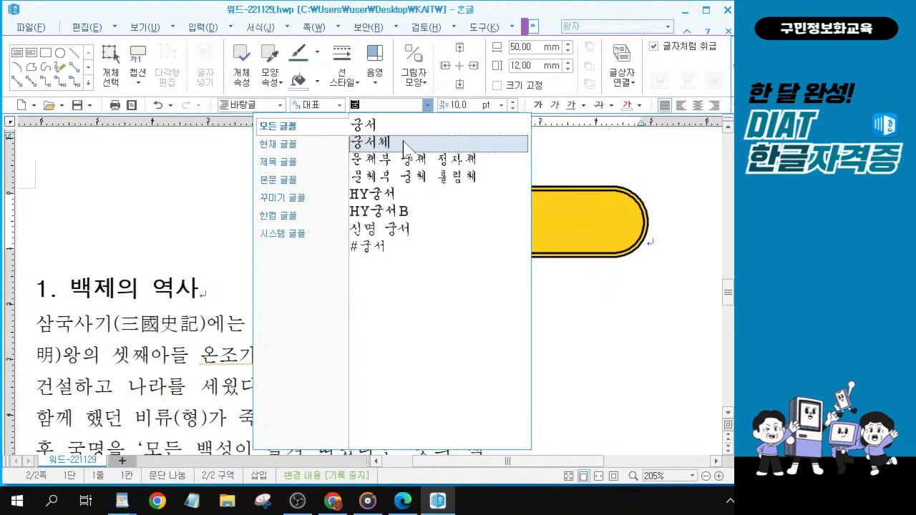
left_click(405, 147)
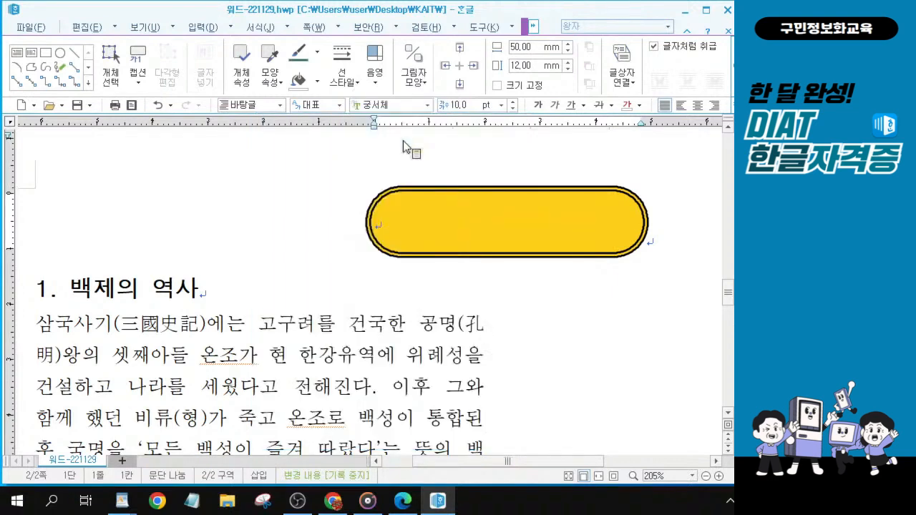
Step: Set the font size for the text box's text to 17 pt
left_click(458, 104)
key("ctrl")
type("17")
key("Return")
key("ctrl")
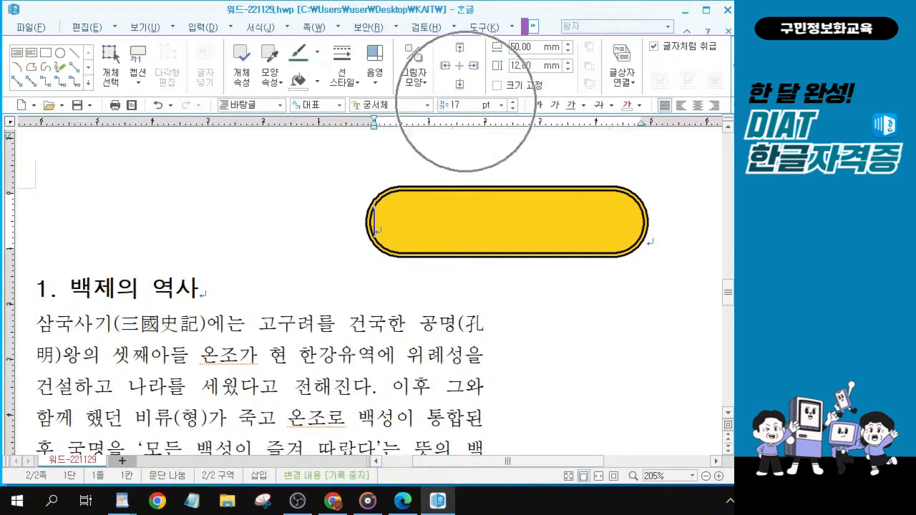
key("ctrl")
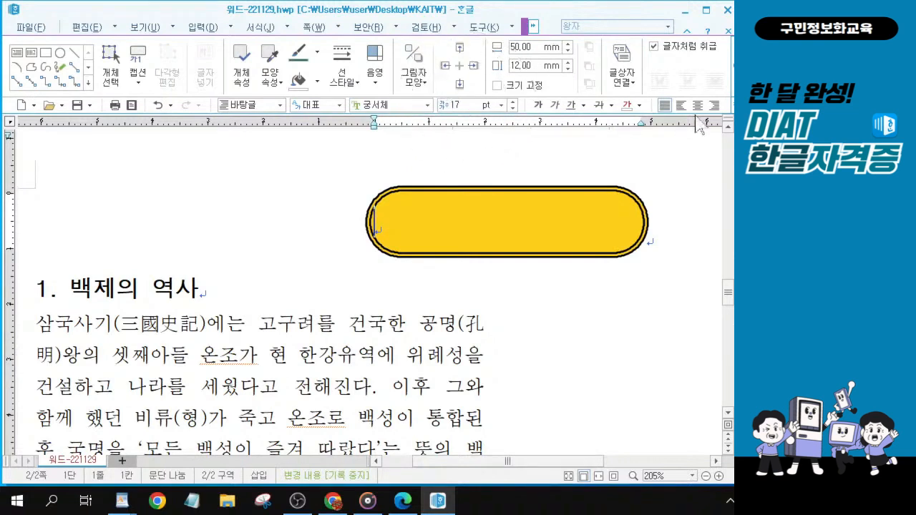
Step: Center-align the paragraph inside the text box and enter the title "백제의 역사"
key("ctrl")
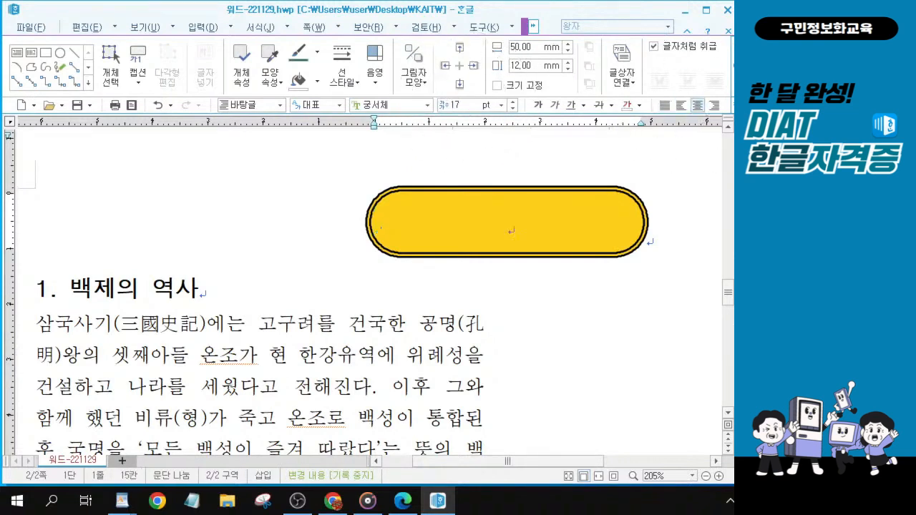
left_click(697, 107)
type("백제의 ")
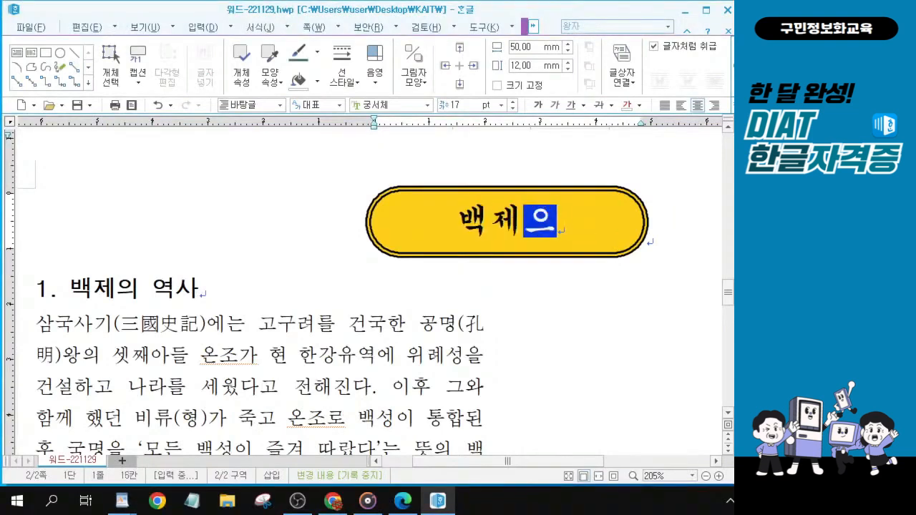
type("역사")
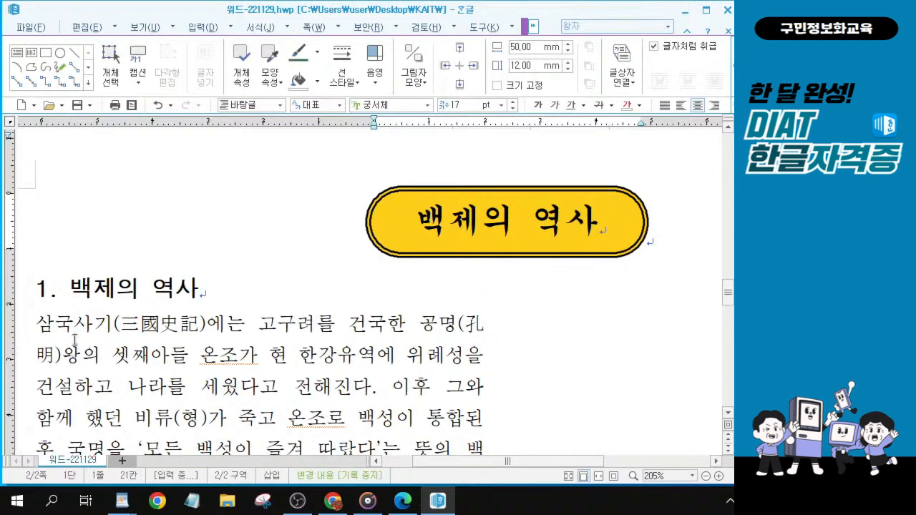
key("ctrl")
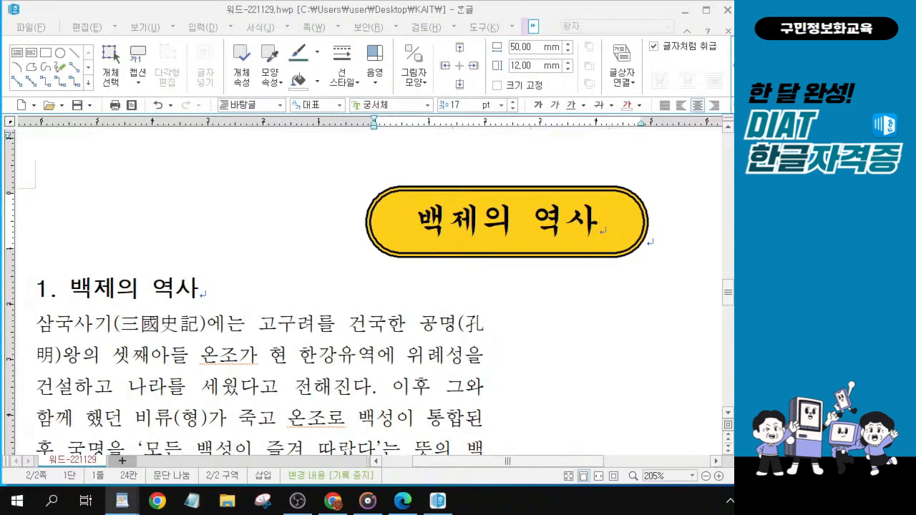
key("ctrl")
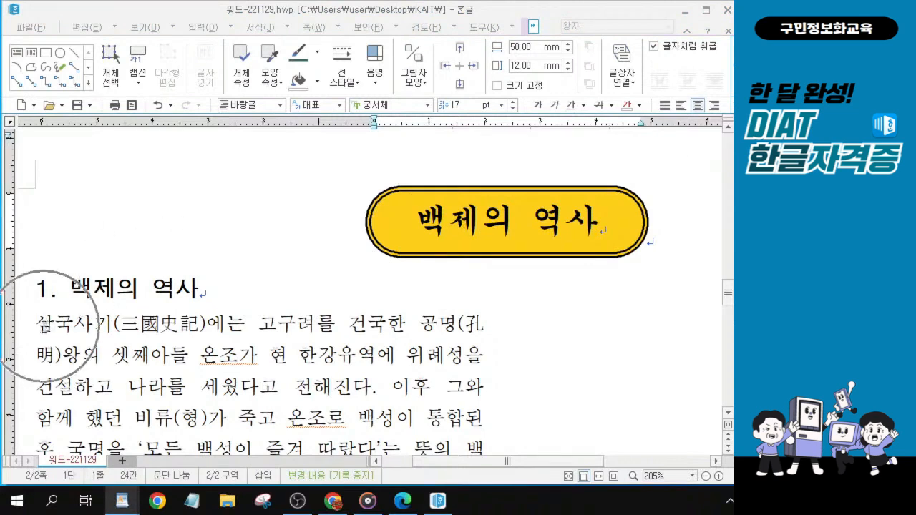
Step: Place the text cursor before "삼국사기" at the start of the body paragraph under heading "1. 백제의 역사"
left_click(40, 324)
key("ctrl")
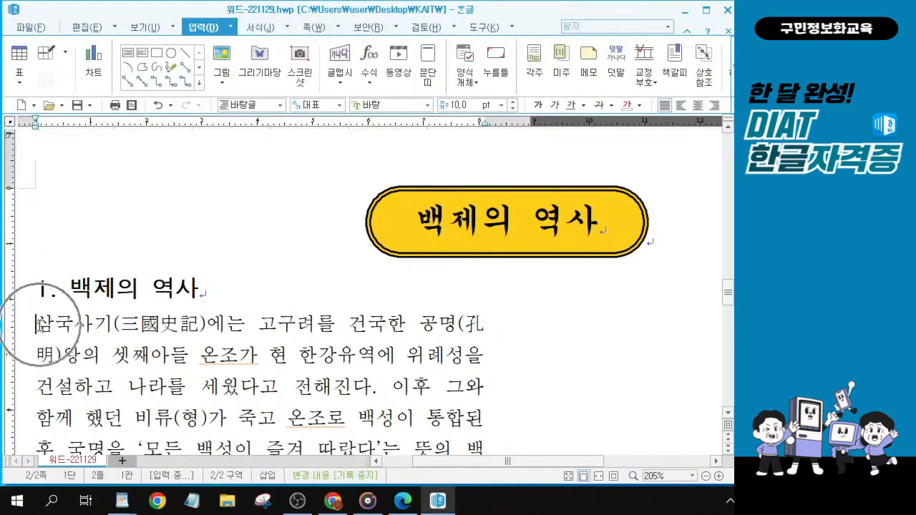
key("ctrl")
key("ctrl")
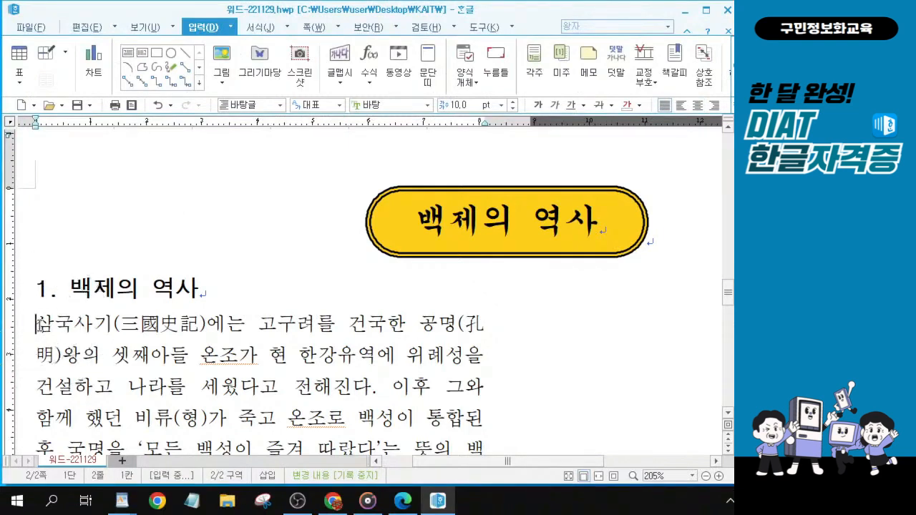
key("ctrl+2")
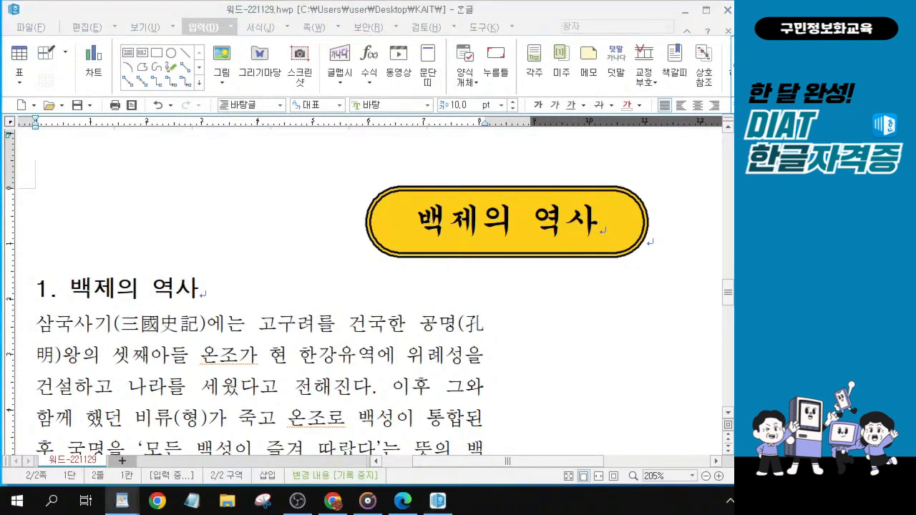
key("ctrl")
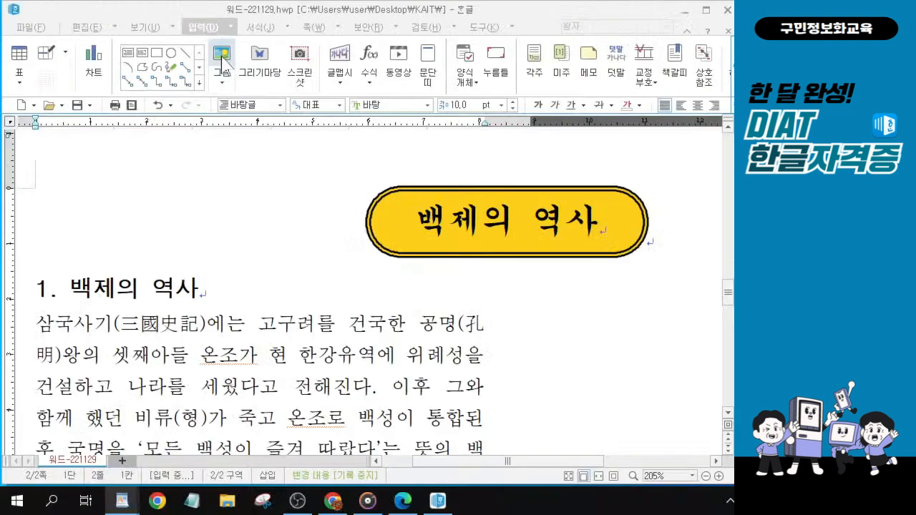
left_click_drag(48, 326, 40, 326)
key("F9")
key("Escape")
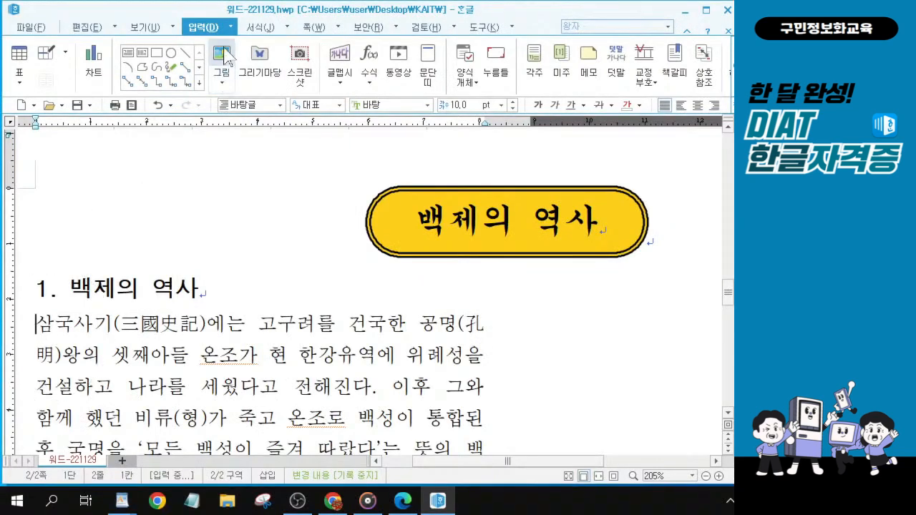
Step: Start inserting a picture and browse to the KAIT folder on the desktop
left_click(224, 58)
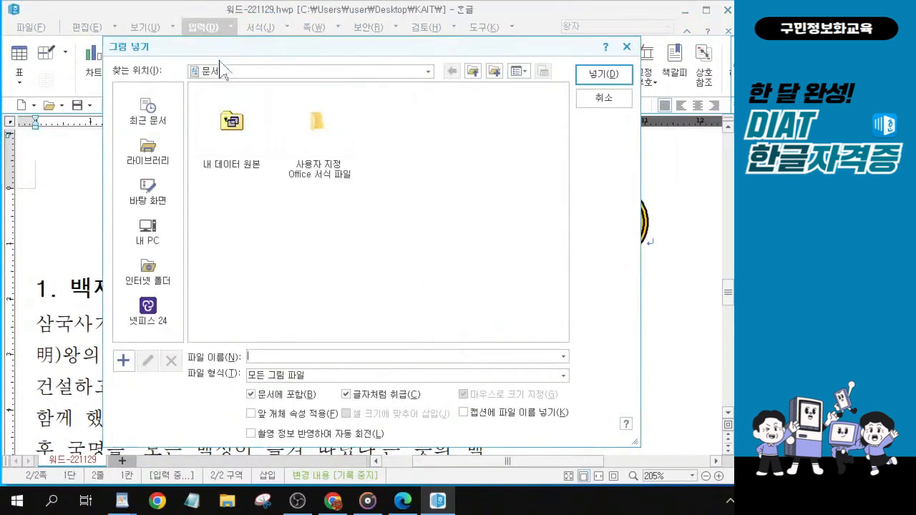
left_click(146, 193)
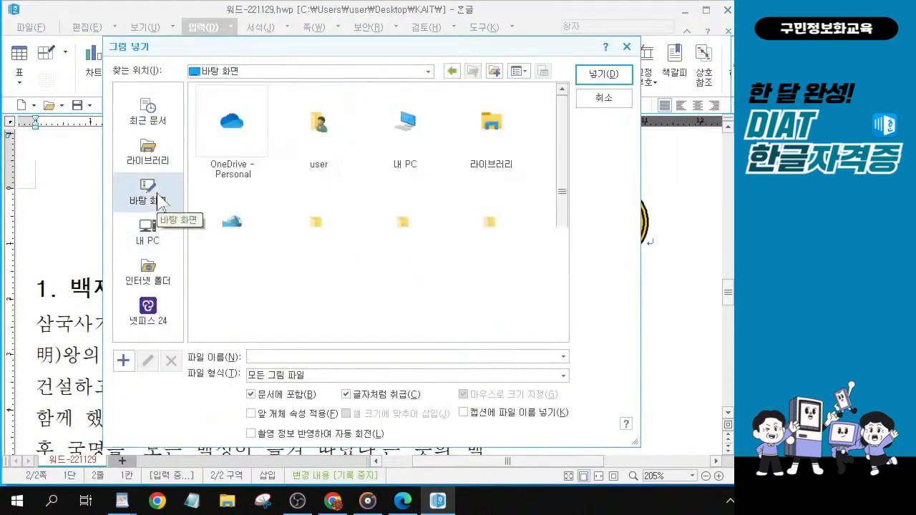
left_click(132, 195)
left_click(402, 233)
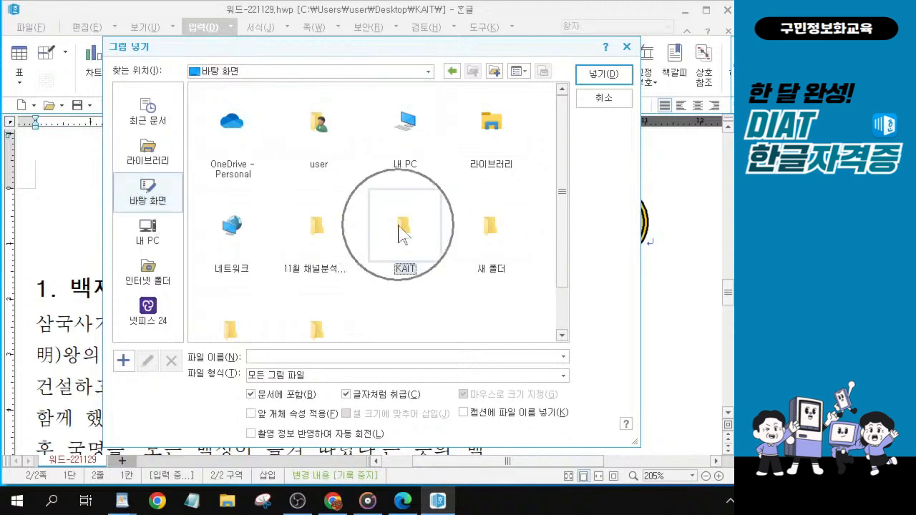
left_click_drag(562, 262, 562, 303)
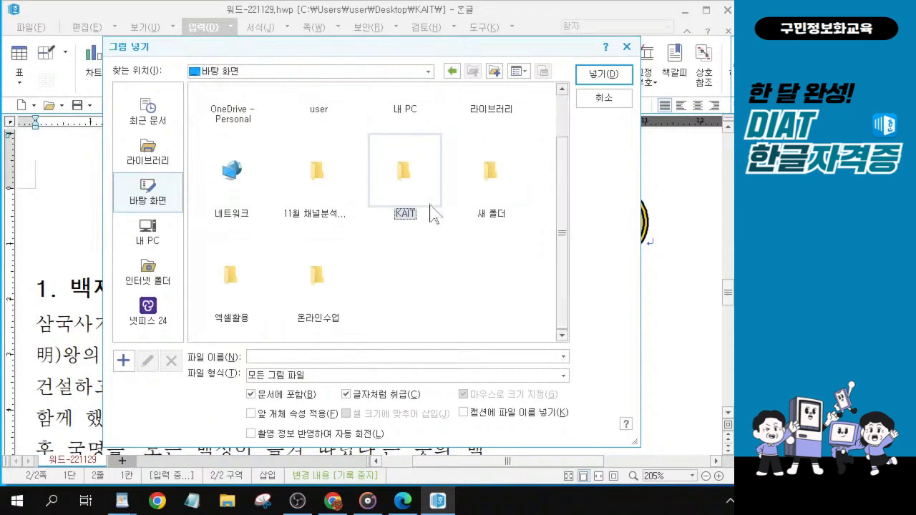
left_click(402, 174)
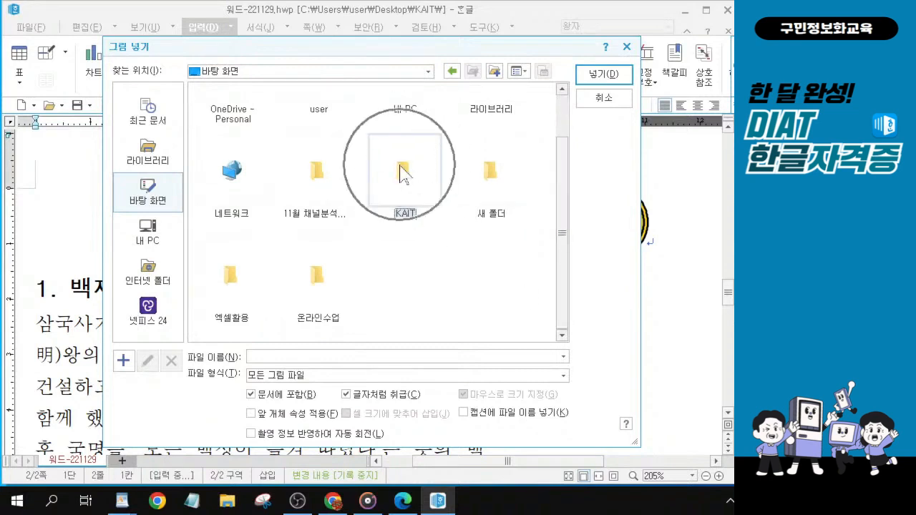
left_click(403, 174)
left_click(403, 174)
double_click(403, 174)
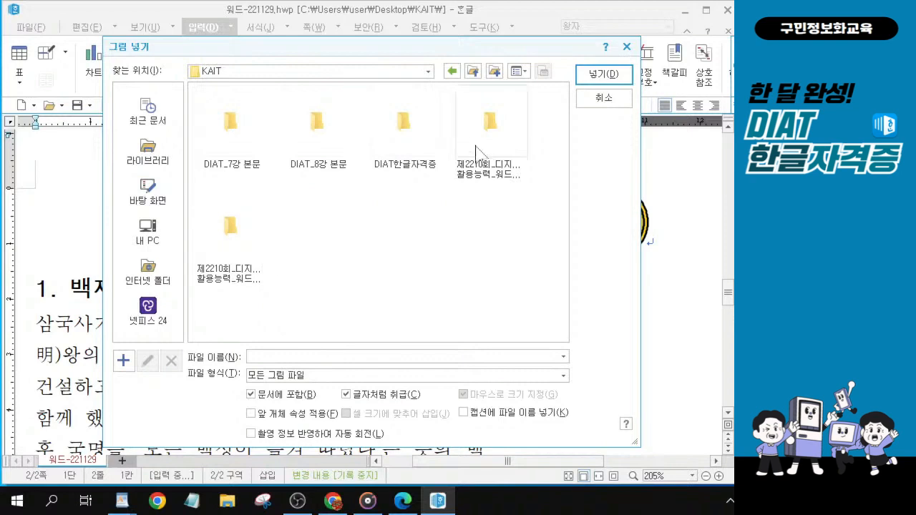
Step: Open the "제2210회_디지털정보활용능력_워드프로세서_B형" folder and the B형 subfolder inside it
left_click(240, 290)
left_click(251, 238)
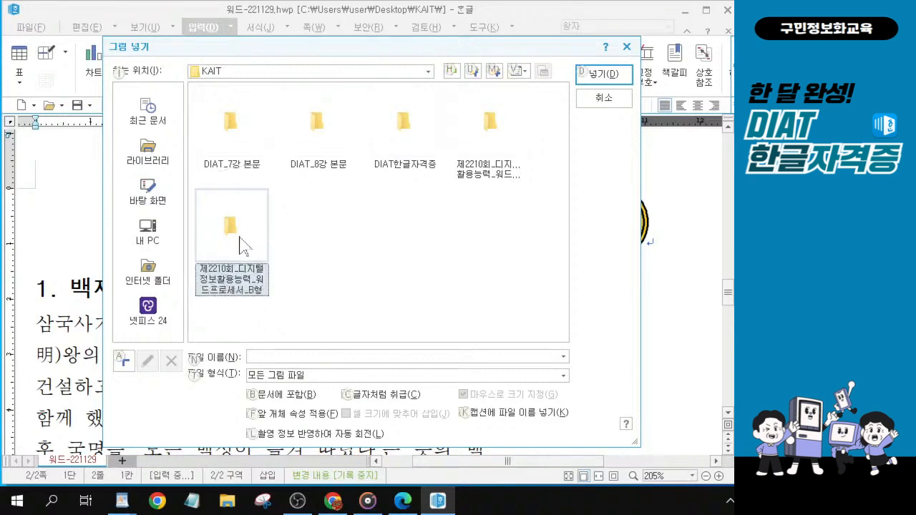
key("alt+1")
left_click(230, 238)
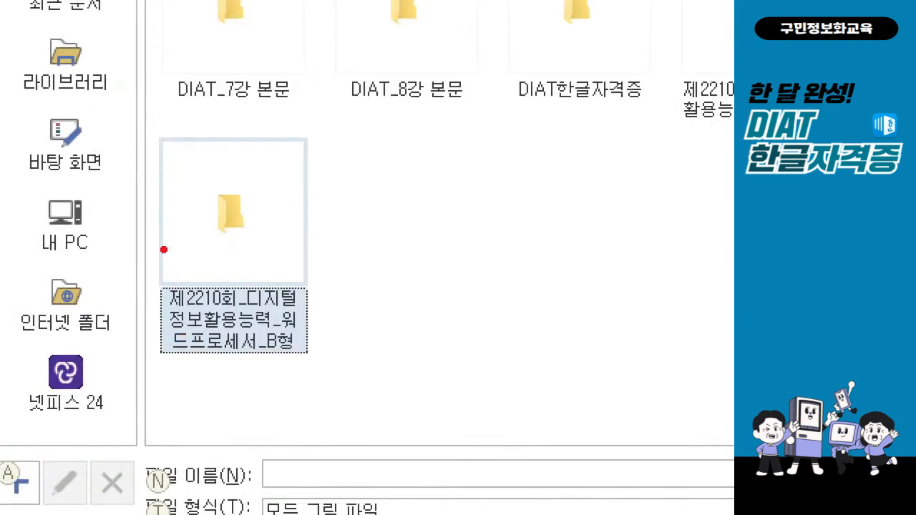
left_click_drag(155, 264, 330, 375)
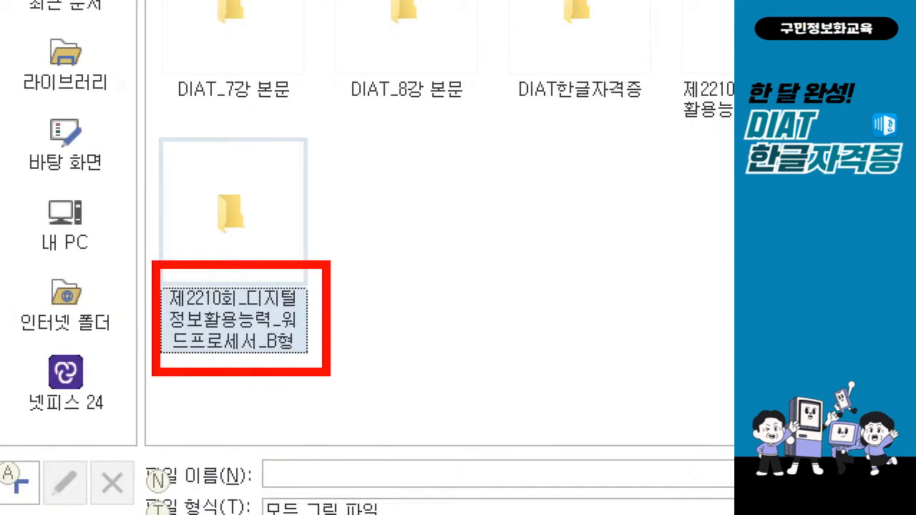
mouse_move(204, 166)
left_mouse_down()
mouse_move(223, 196)
mouse_move(279, 142)
left_mouse_up()
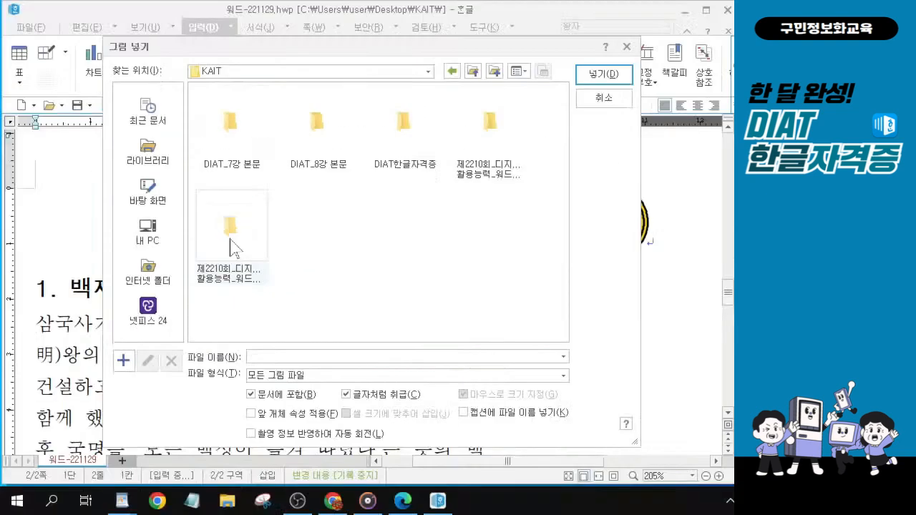
left_click(232, 248)
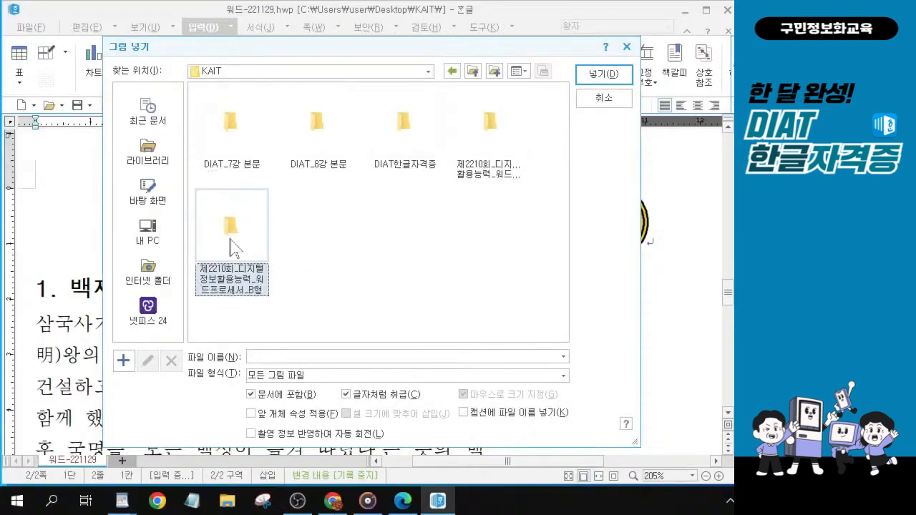
double_click(230, 241)
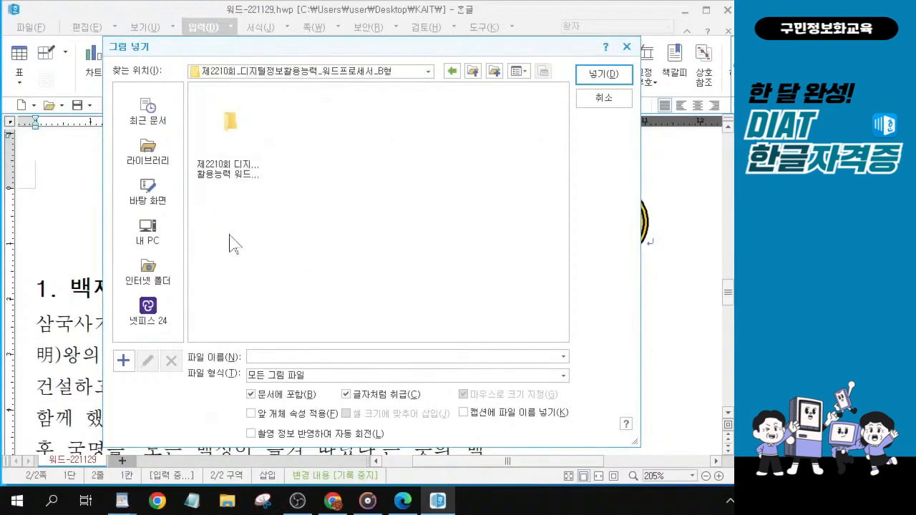
left_click(239, 148)
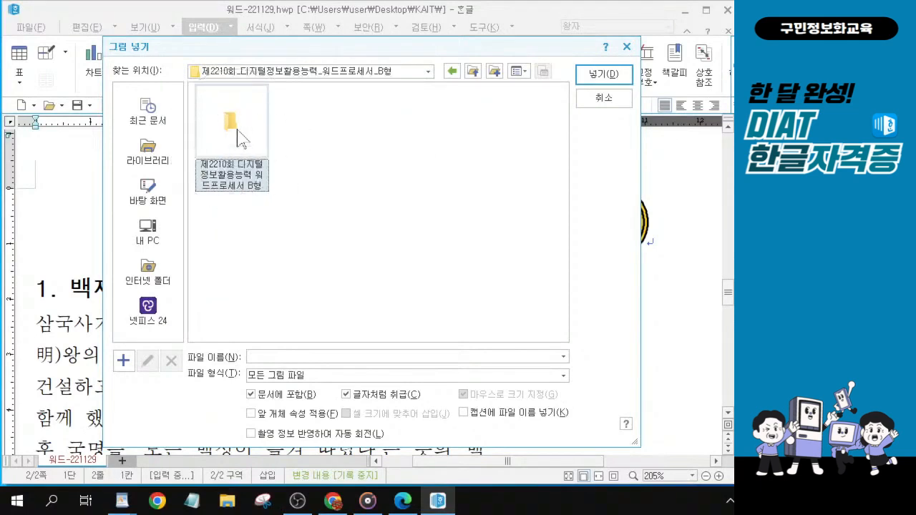
double_click(238, 138)
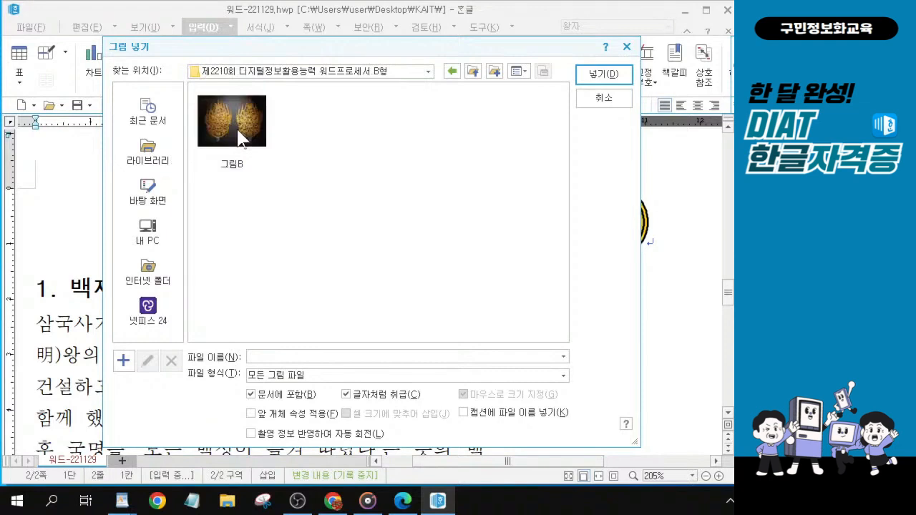
Step: Insert the picture 그림B at the text cursor
left_click(240, 138)
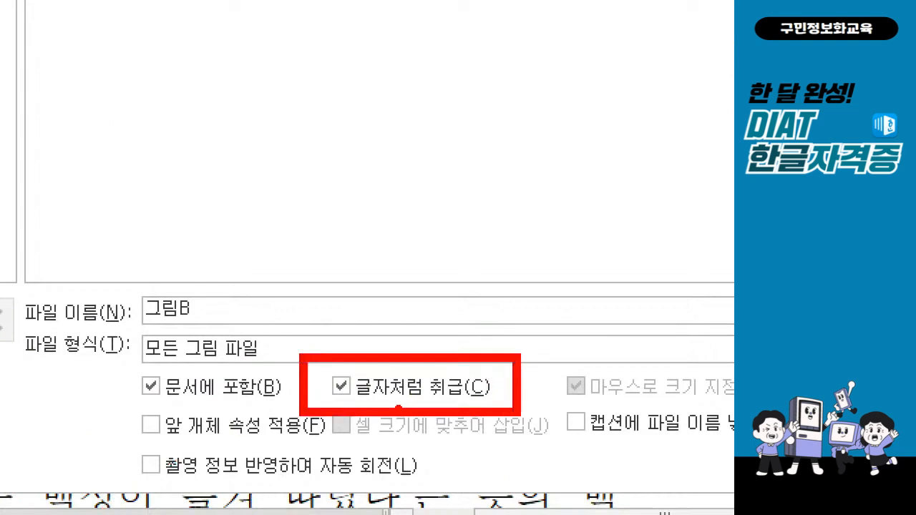
left_click_drag(136, 406, 179, 405)
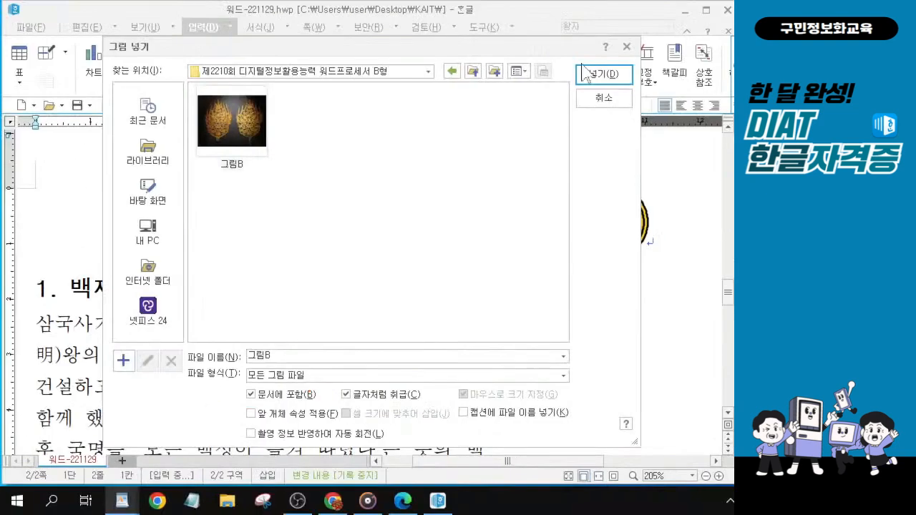
left_click(595, 80)
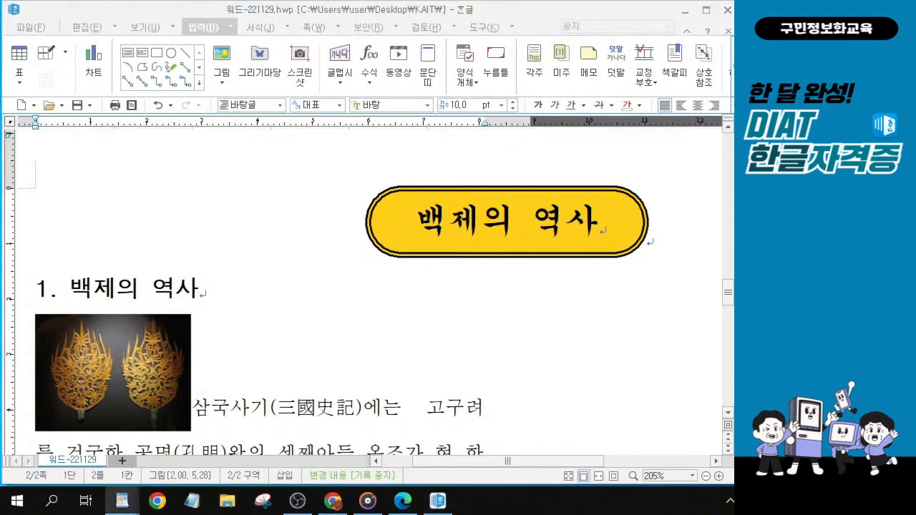
Step: Open the inserted picture's object properties and set both its width and height to 35 mm
left_click(96, 384)
double_click(96, 384)
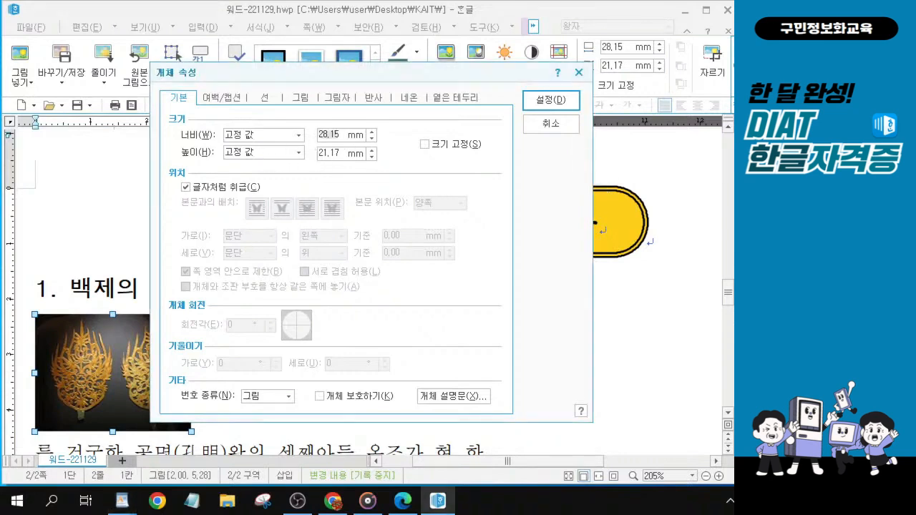
type("35")
key("Tab")
key("Tab")
type("3")
Step: Turn off 글자처럼 취급 for the picture and set both its horizontal and vertical position reference to 쪽
left_click(185, 188)
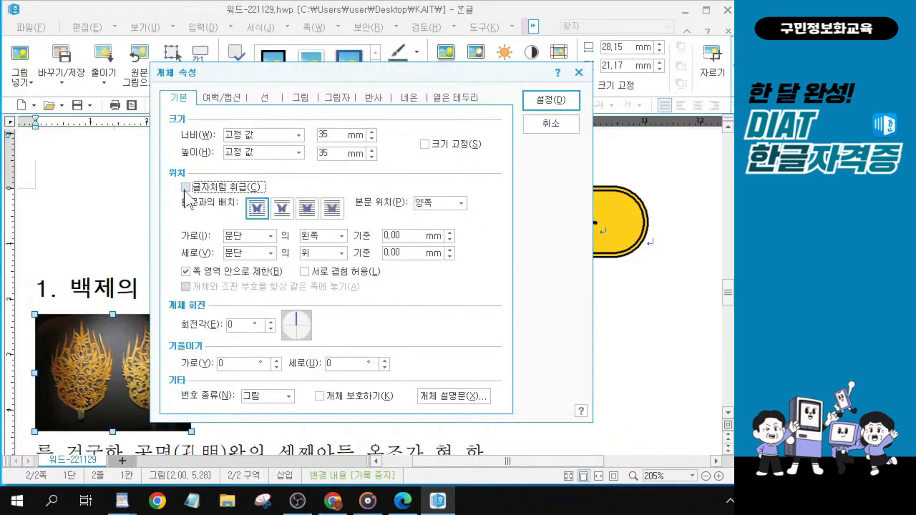
left_click(269, 236)
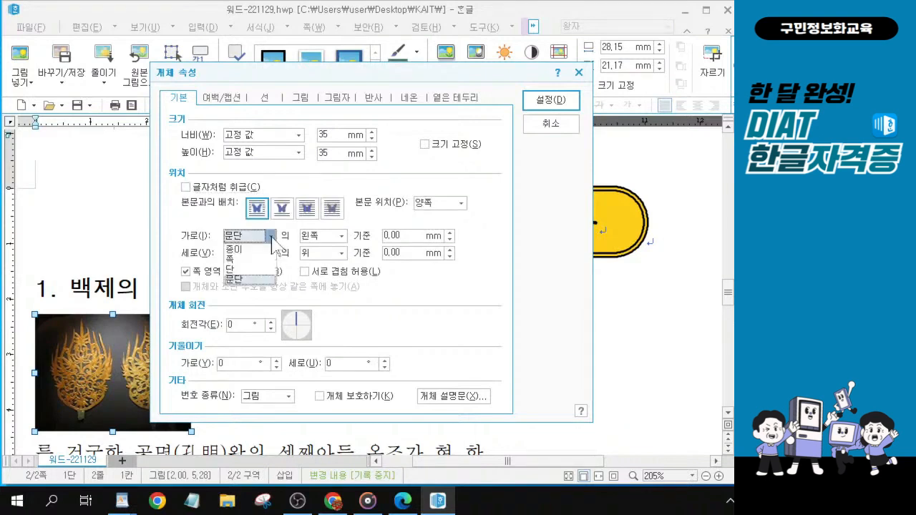
left_click(243, 261)
left_click(251, 253)
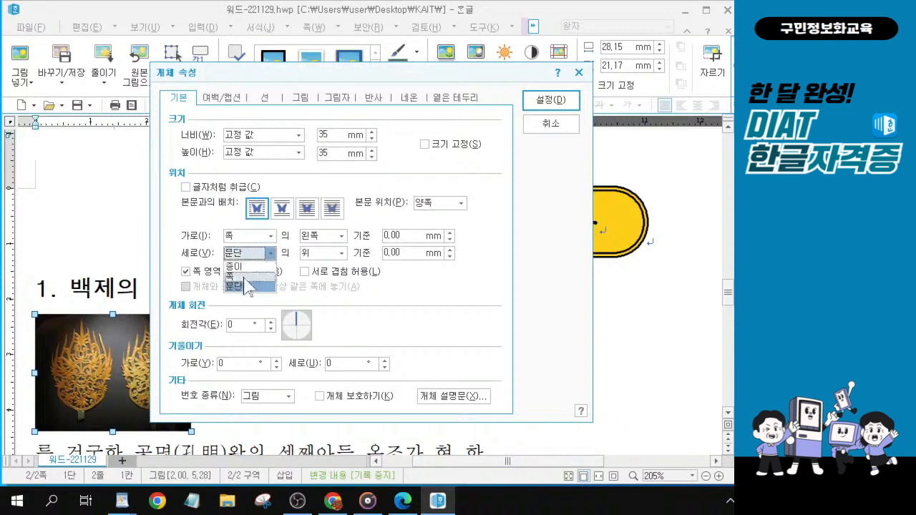
left_click(242, 275)
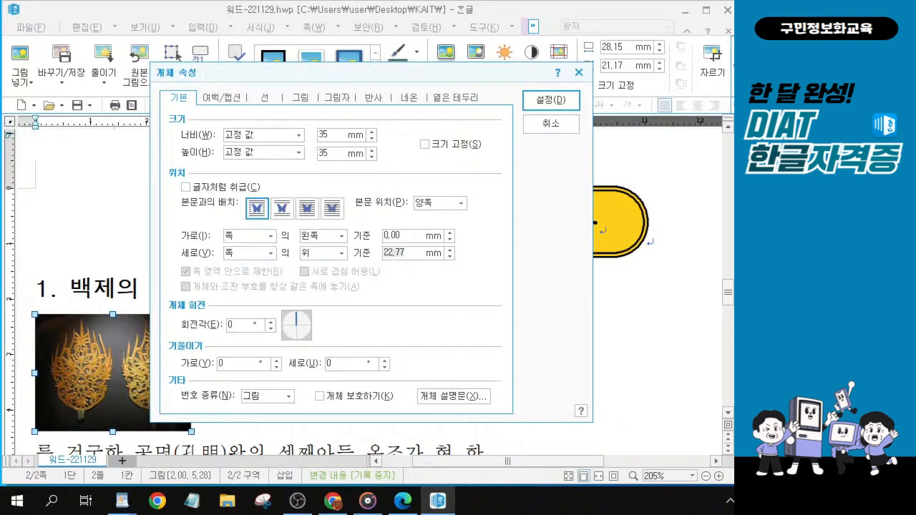
Step: Set the picture's vertical offset from the top of the page area to 23 mm
key("Delete")
key("Delete")
key("Delete")
key("Delete")
key("Delete")
type("23")
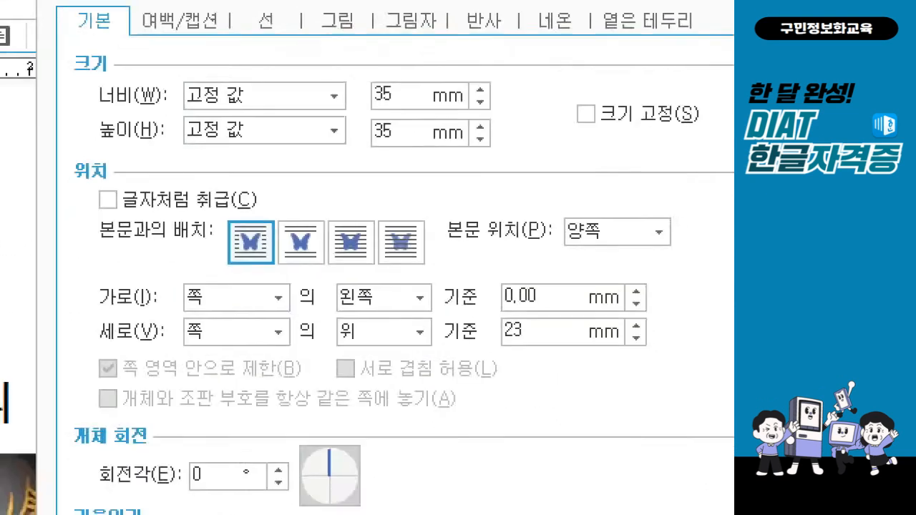
left_click_drag(351, 68, 425, 170)
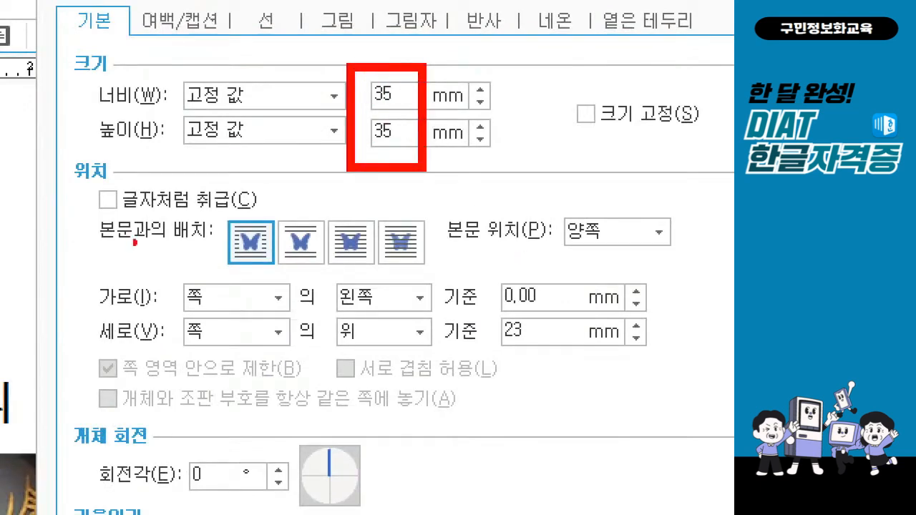
mouse_move(82, 172)
left_mouse_down()
mouse_move(231, 223)
mouse_move(270, 216)
mouse_move(284, 226)
left_mouse_up()
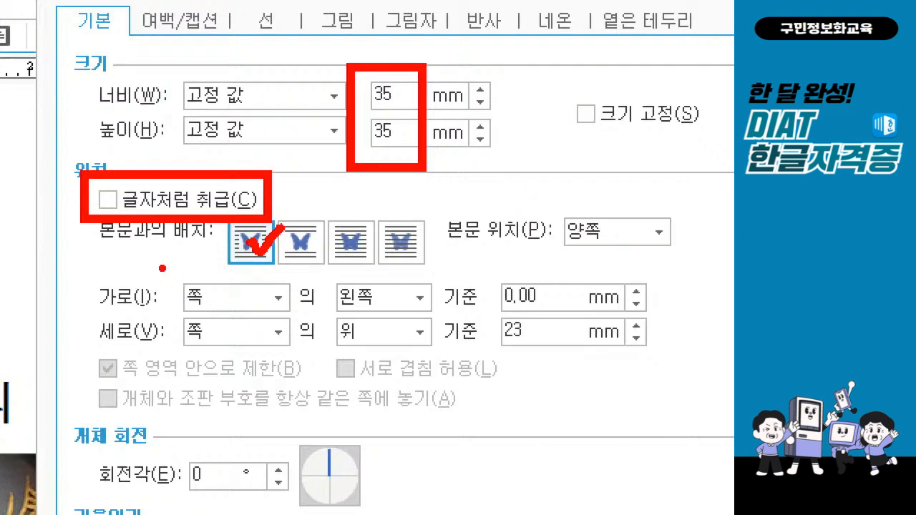
mouse_move(165, 272)
left_mouse_down()
mouse_move(249, 313)
mouse_move(387, 320)
left_mouse_up()
left_click_drag(504, 312, 544, 312)
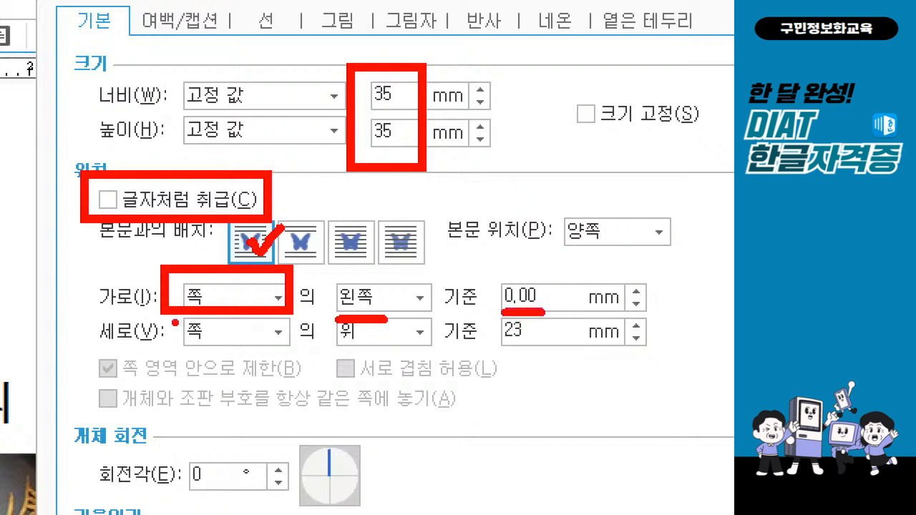
left_click_drag(165, 319, 187, 317)
left_click_drag(291, 355, 376, 351)
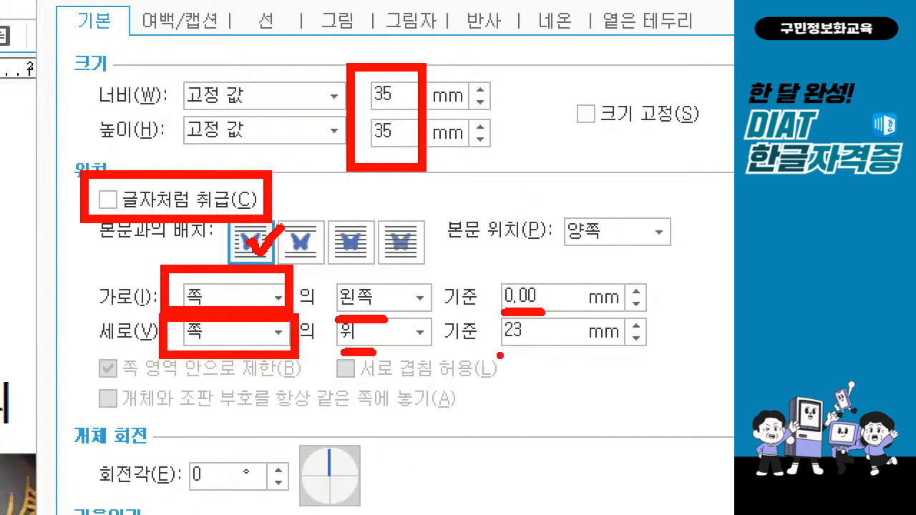
left_click_drag(499, 353, 544, 353)
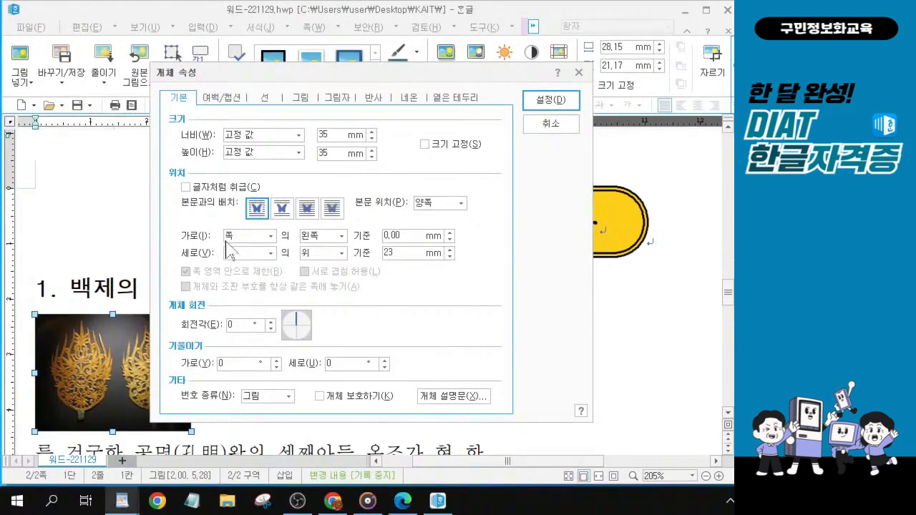
Step: Apply the size and position settings to the picture
left_click(550, 101)
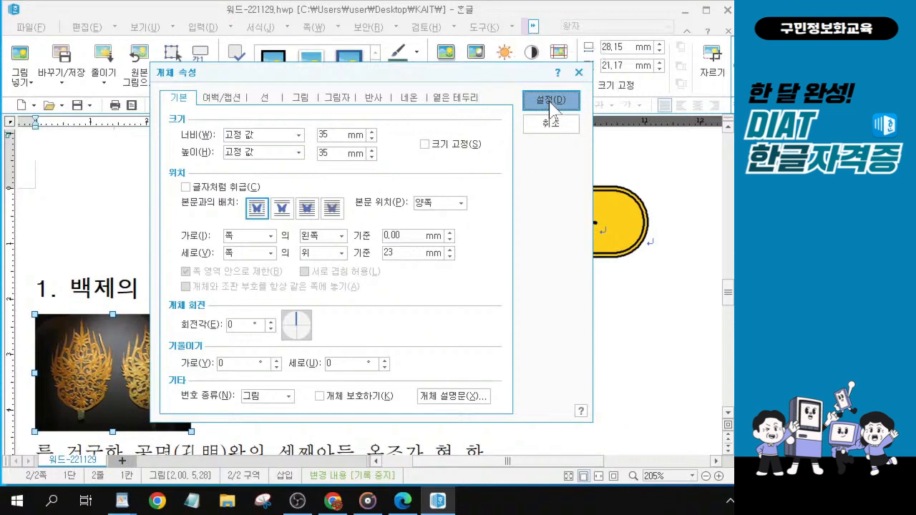
left_click(551, 101)
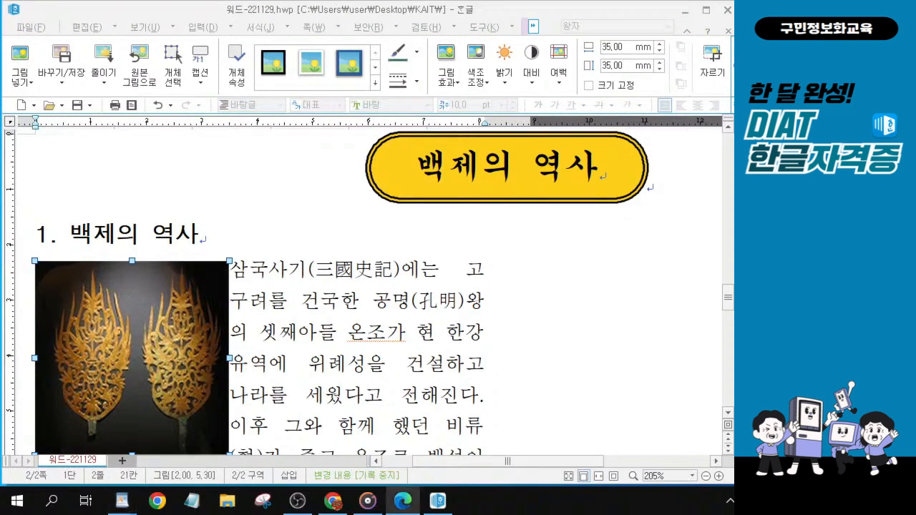
Step: Switch to the exam PDF and check which word in section 2, 백제역사유적지구, carries the 각주 mark
left_click_drag(0, 51, 329, 16)
left_click_drag(350, 470, 349, 486)
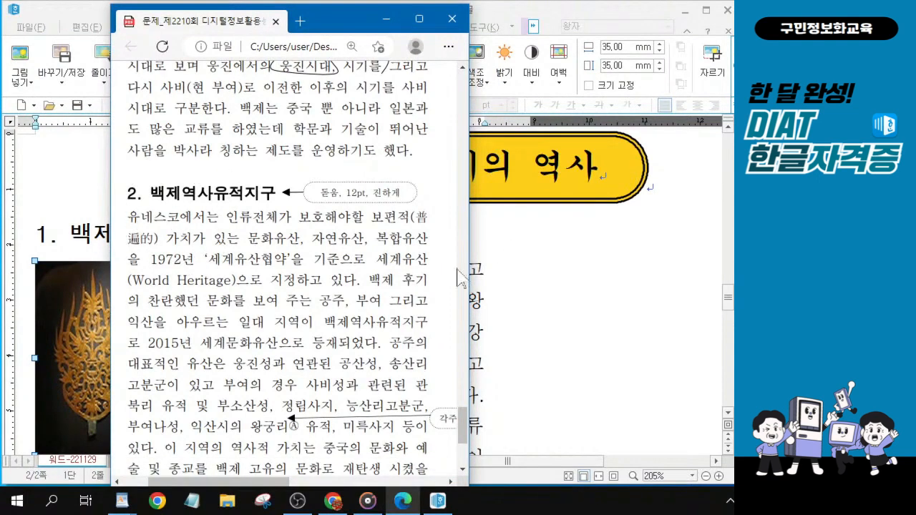
left_click_drag(469, 278, 608, 278)
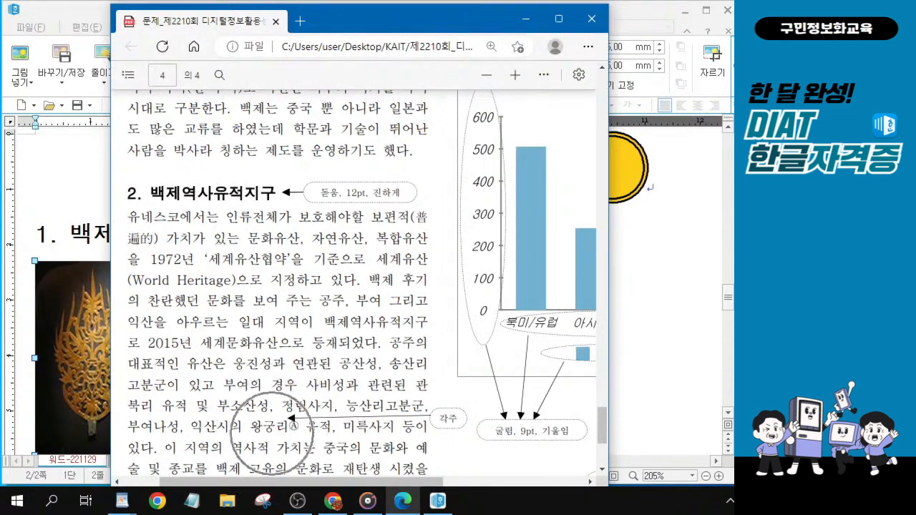
scroll(597, 421, "down", 2)
left_click_drag(191, 364, 155, 385)
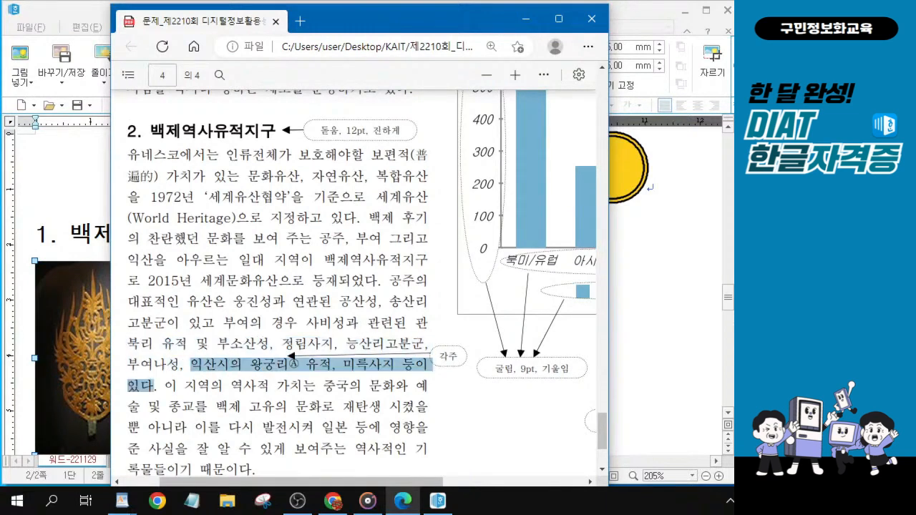
left_click(156, 385)
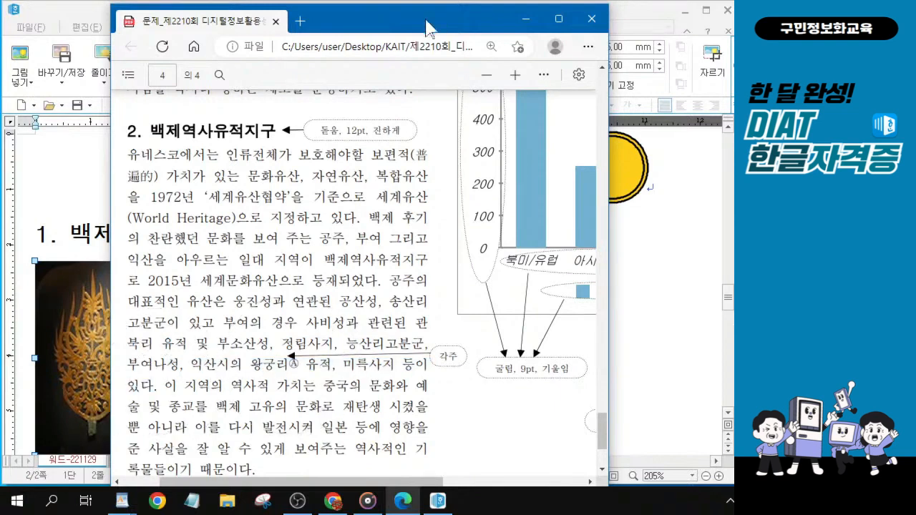
Step: Return to the 워드-221129 document and place the cursor directly after "왕궁리" in the 백제역사유적지구 section
left_click_drag(430, 29, 0, 79)
scroll(256, 331, "down", 5)
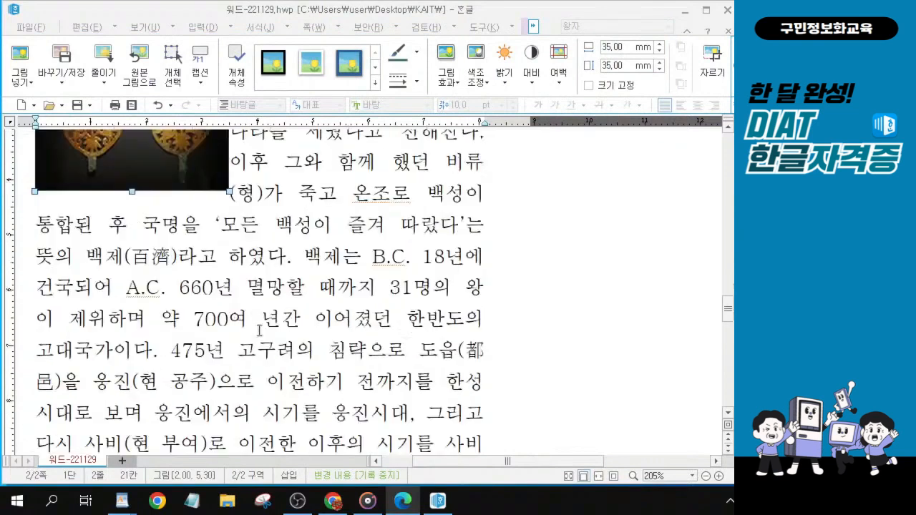
scroll(263, 330, "down", 3)
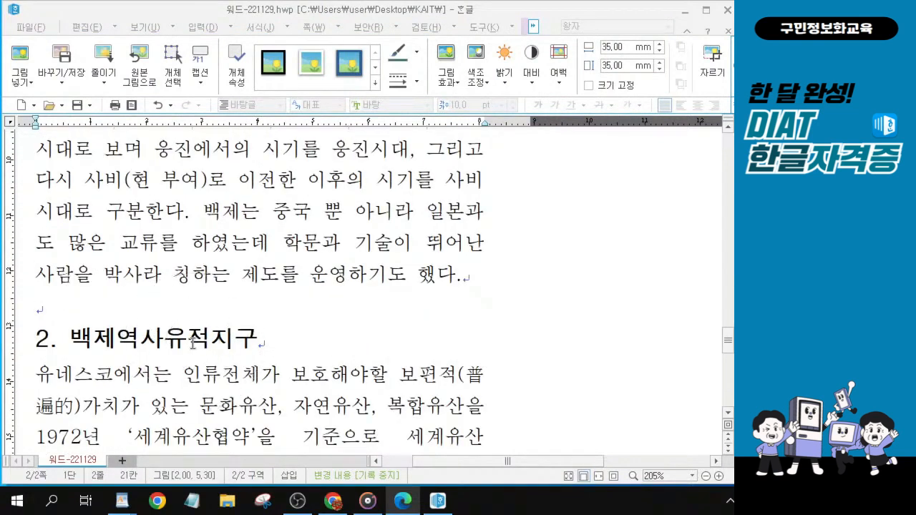
left_click(192, 342)
scroll(246, 274, "down", 5)
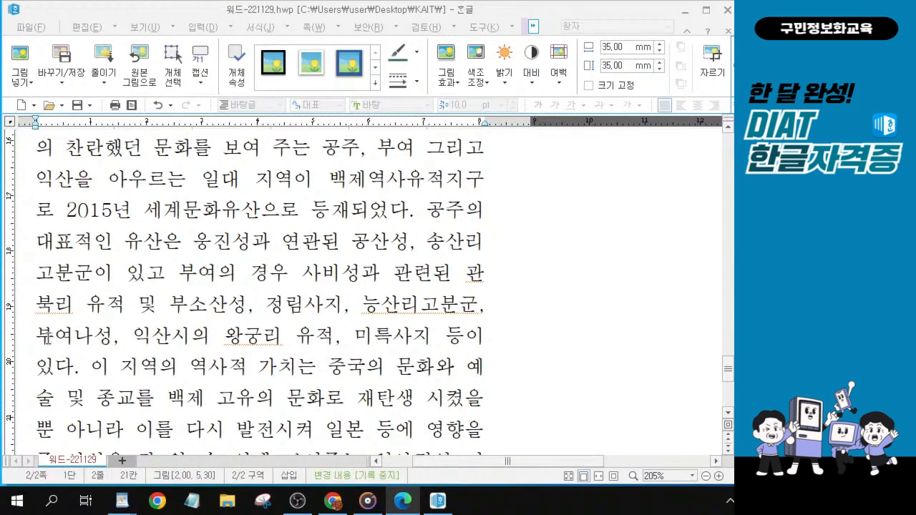
left_click_drag(41, 333, 250, 334)
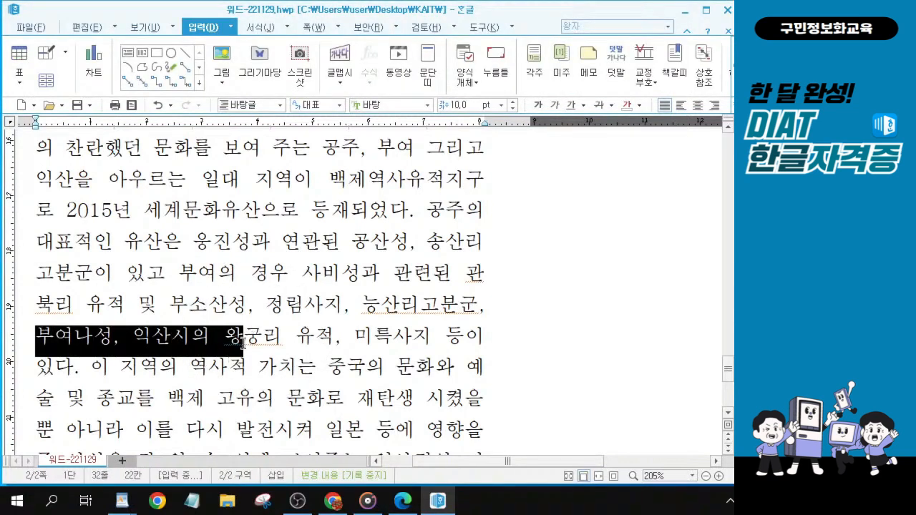
left_click(261, 335)
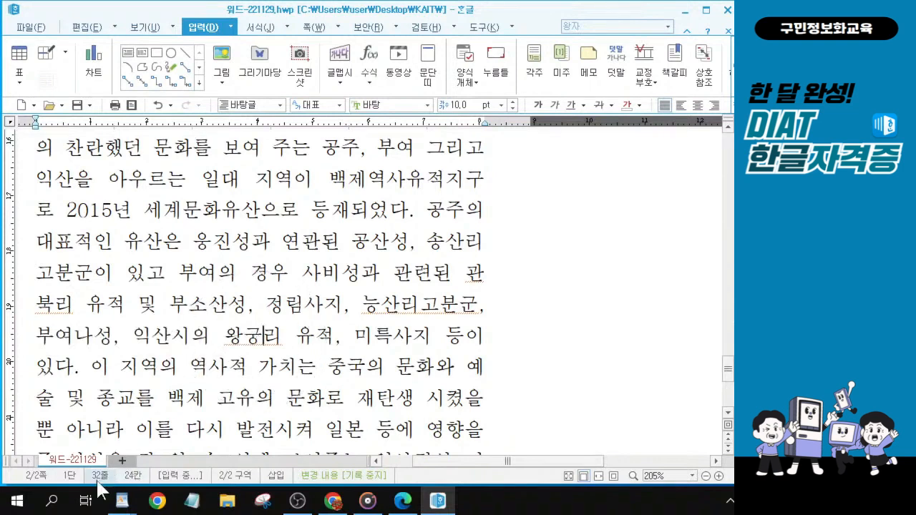
left_click(208, 347)
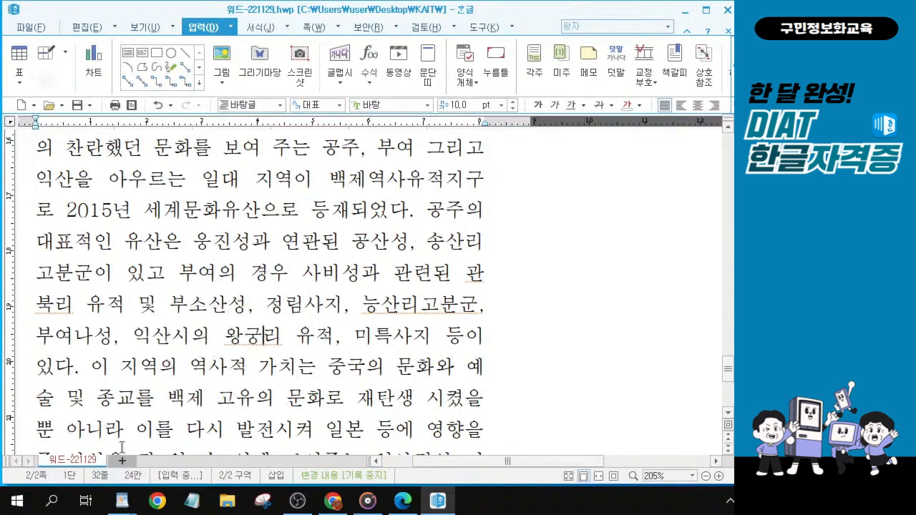
left_click_drag(53, 335, 79, 365)
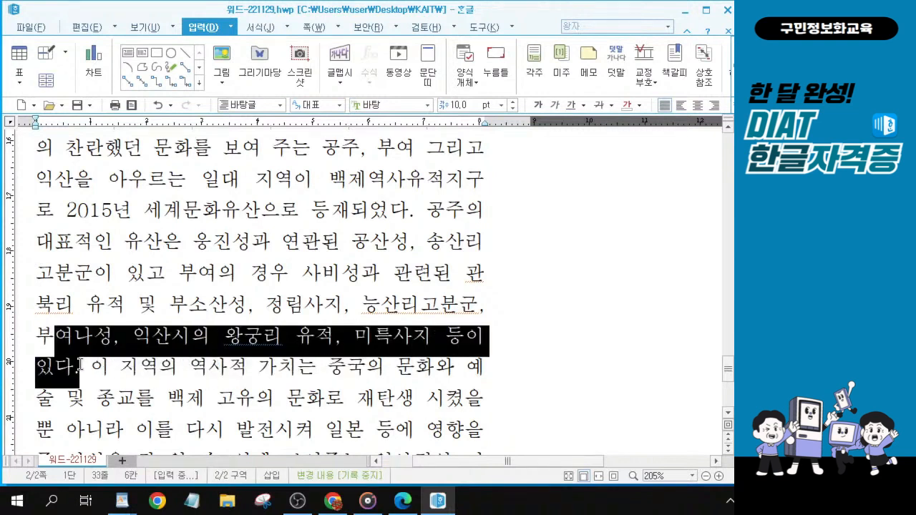
left_click(279, 336)
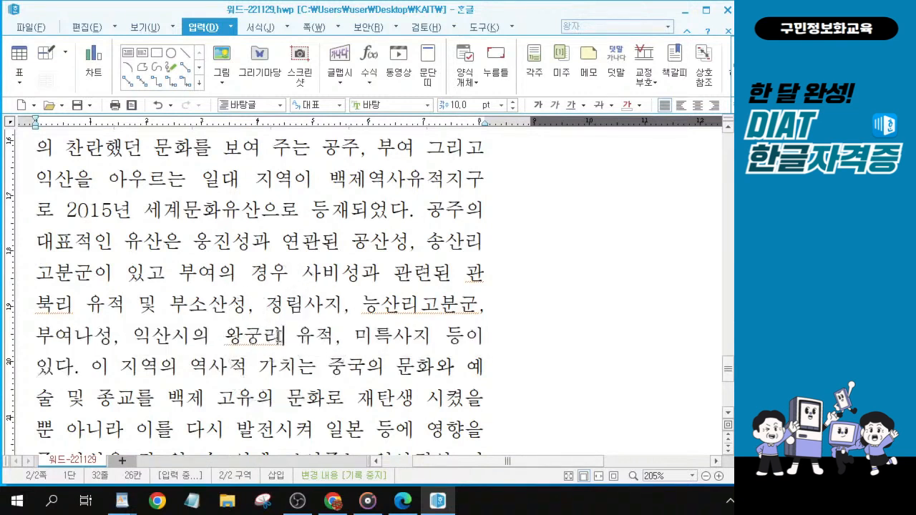
key("ctrl+1")
left_click(258, 337)
mouse_move(178, 306)
left_mouse_down()
mouse_move(263, 369)
mouse_move(323, 370)
left_mouse_up()
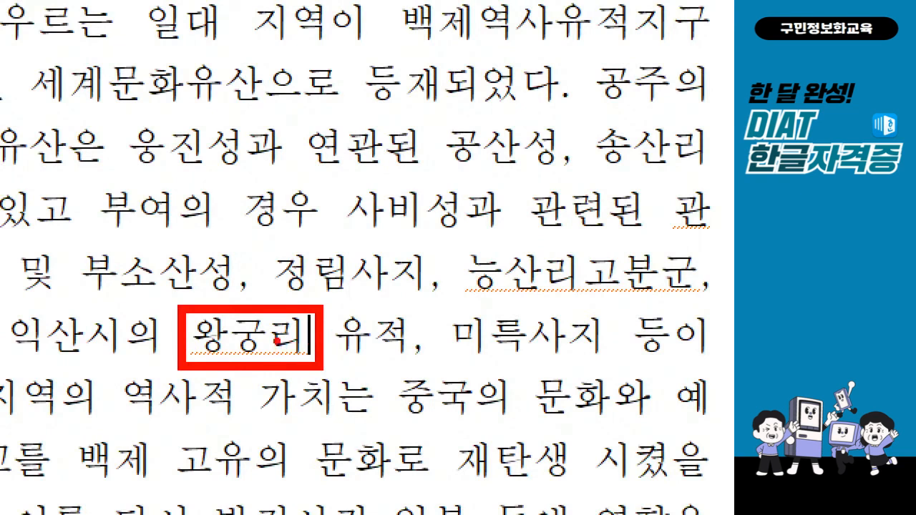
key("Escape")
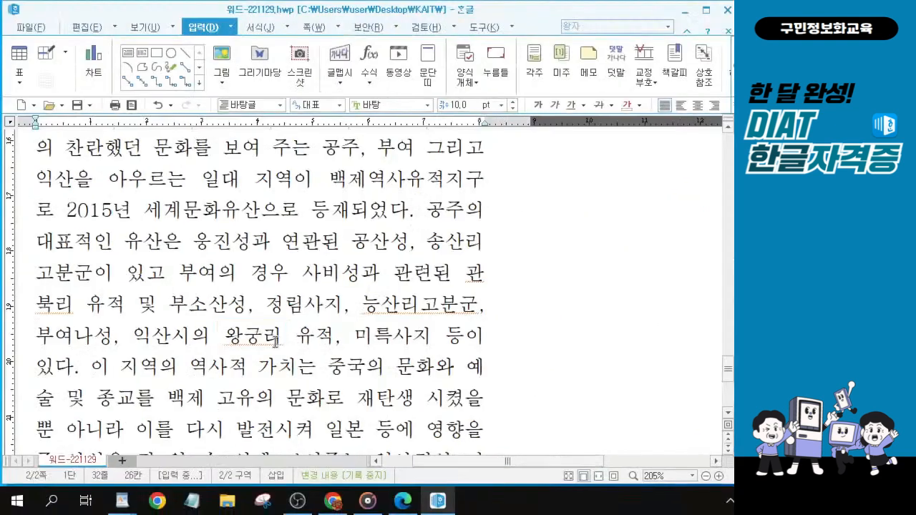
Step: Insert a footnote directly after the word "왕궁리" in the 백제역사유적지구 section
scroll(276, 342, "down", 1)
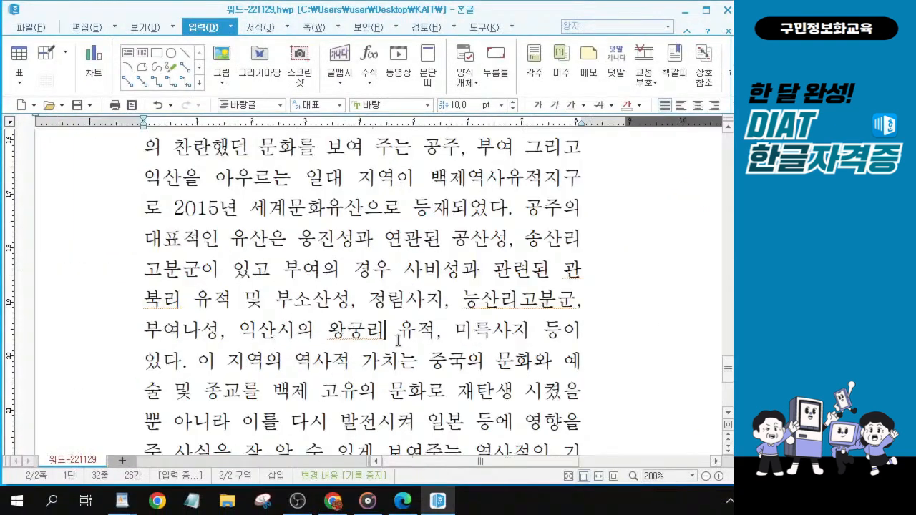
scroll(386, 333, "down", 1)
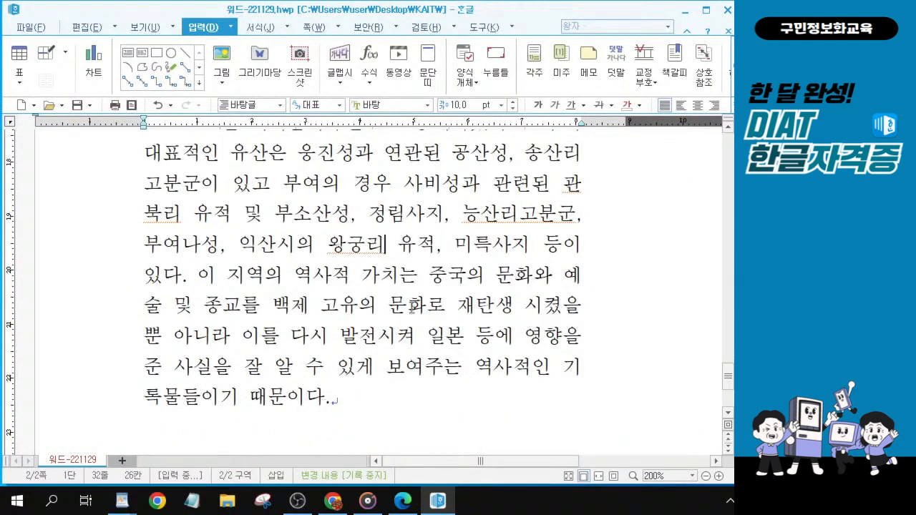
left_click_drag(329, 244, 387, 245)
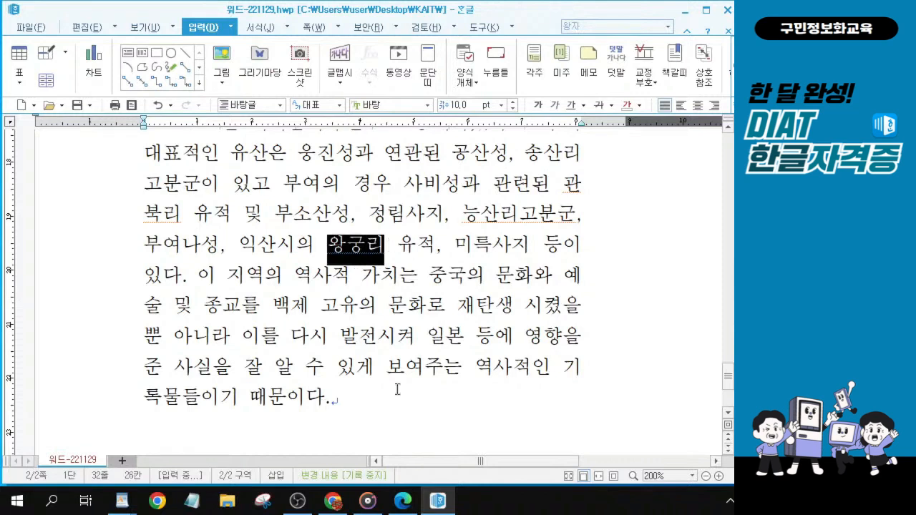
left_click(384, 250)
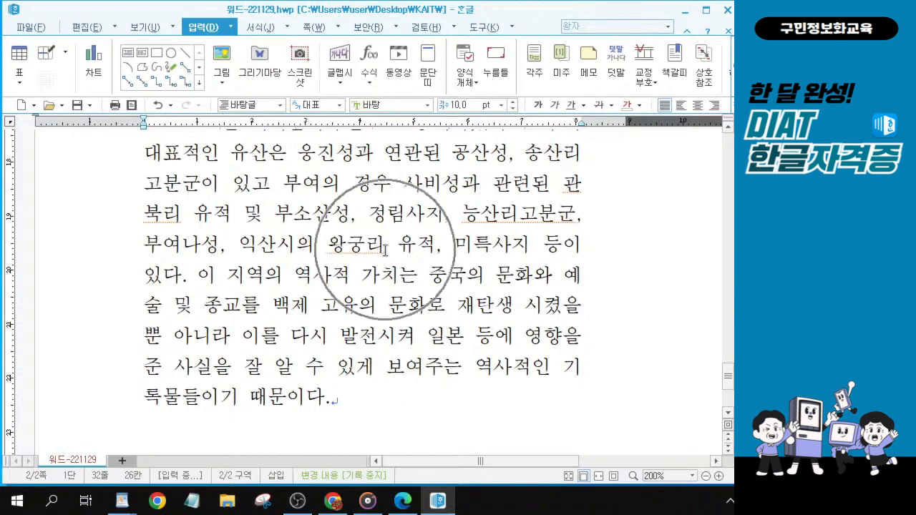
key("alt+Tab")
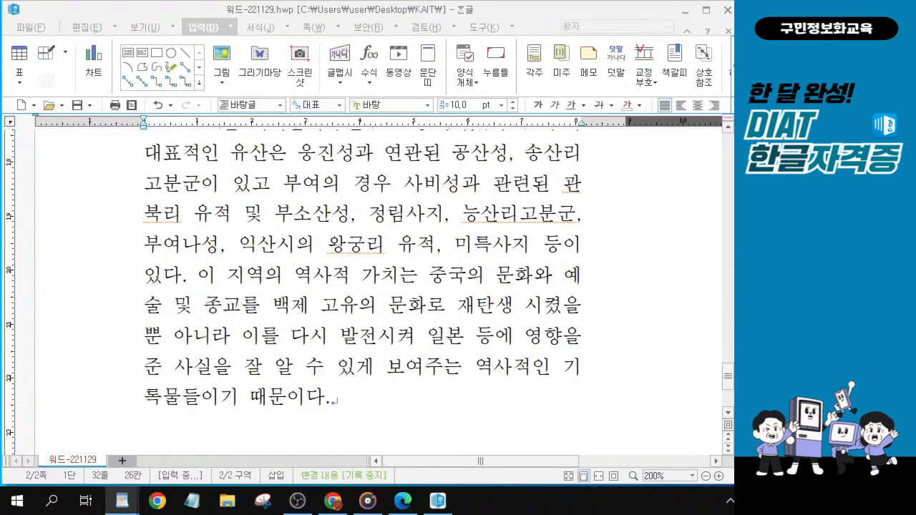
left_click(393, 245)
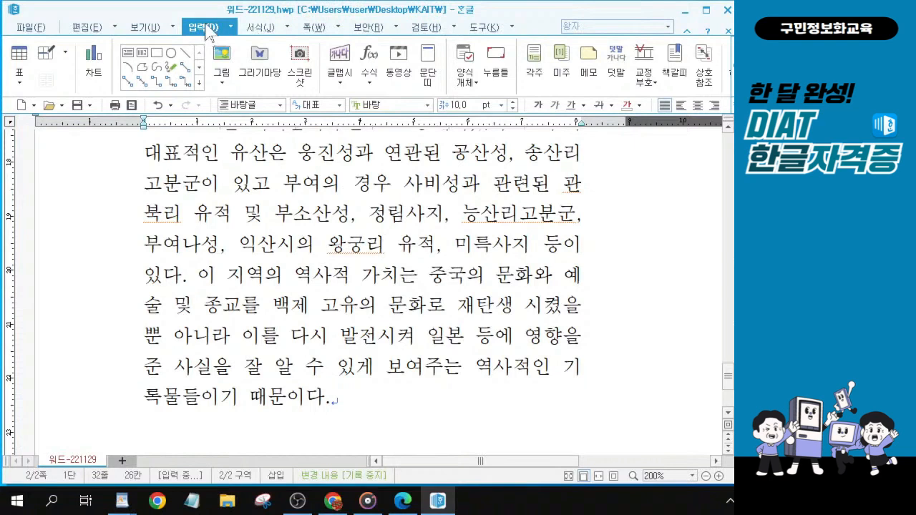
left_click(531, 71)
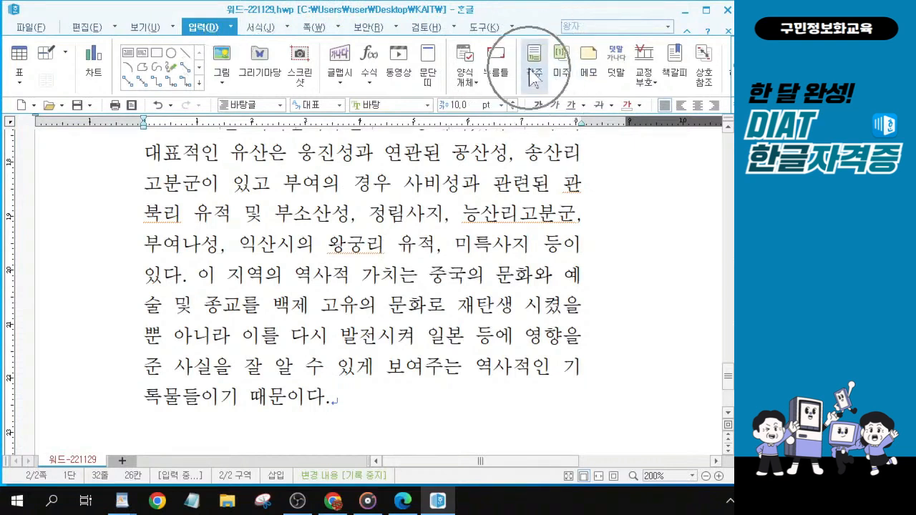
left_click(530, 70)
left_click(532, 73)
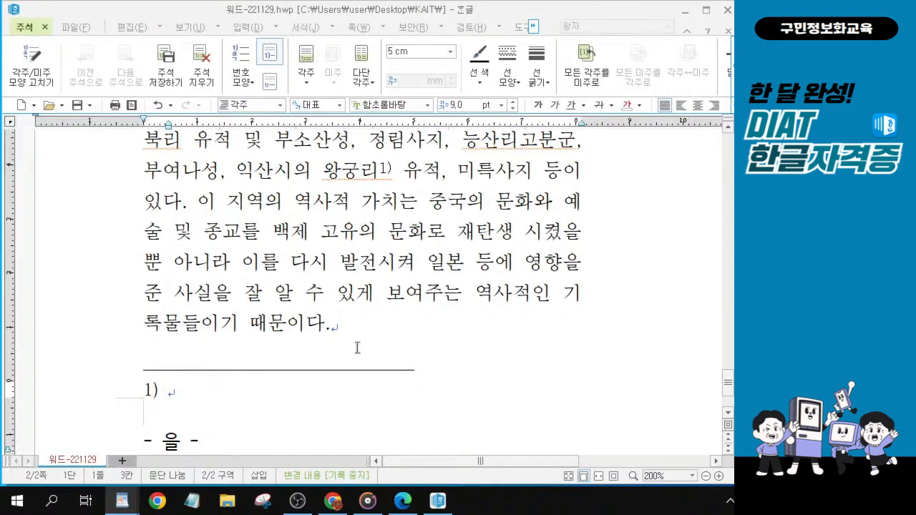
Step: Enter the footnote text "전라북도 익산시 왕궁면에 위치한 리이다."
left_click(171, 392)
left_click(171, 390)
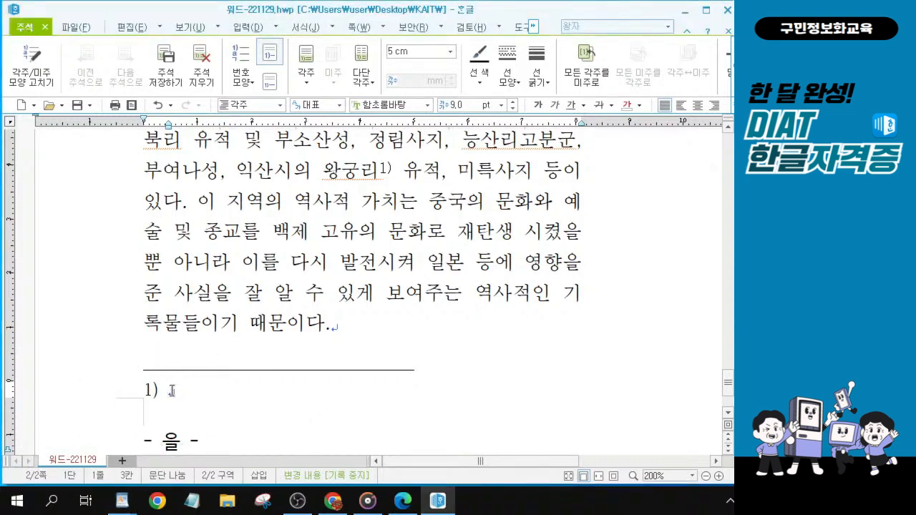
type("전")
type("라북도")
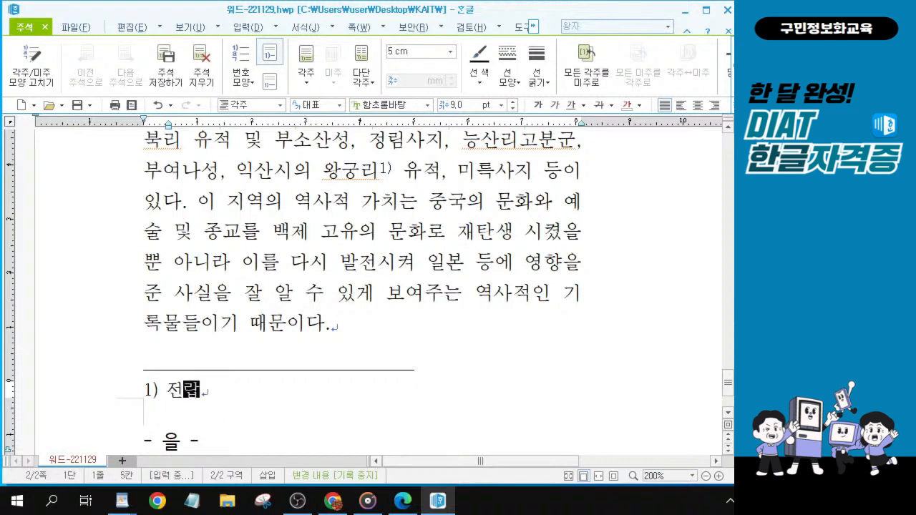
type(" 익산ㅅ")
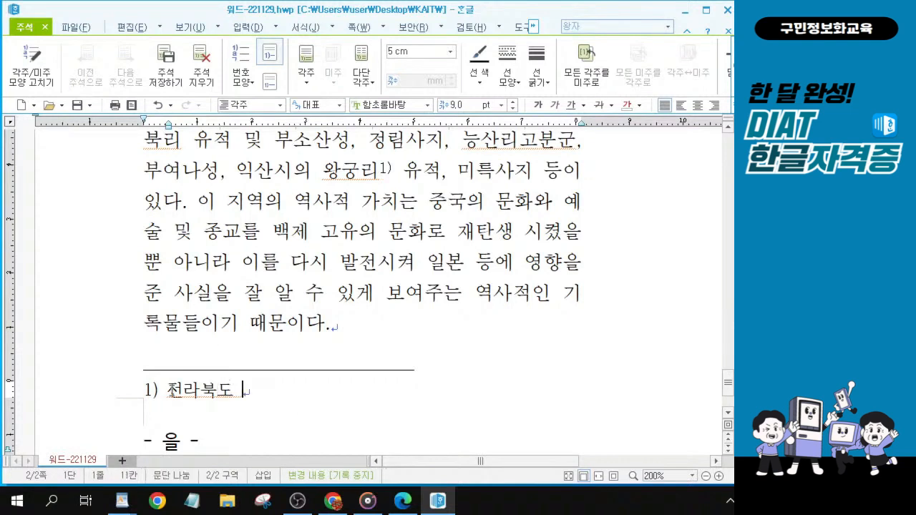
type("ㅣ 오")
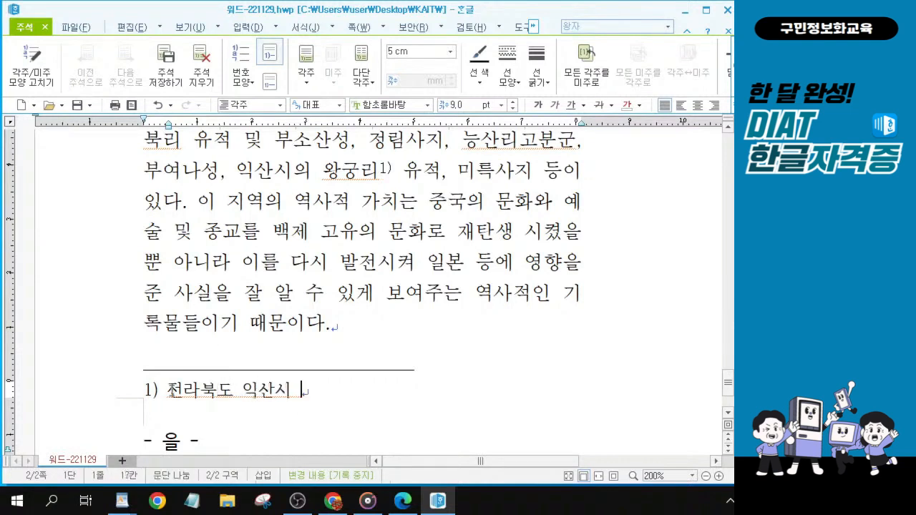
type("ㅏㅇ구")
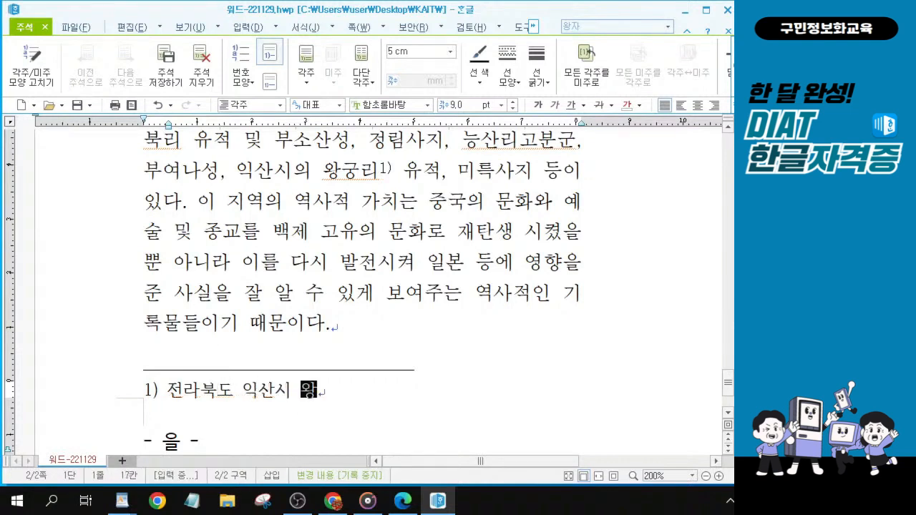
type("ㅇ면에")
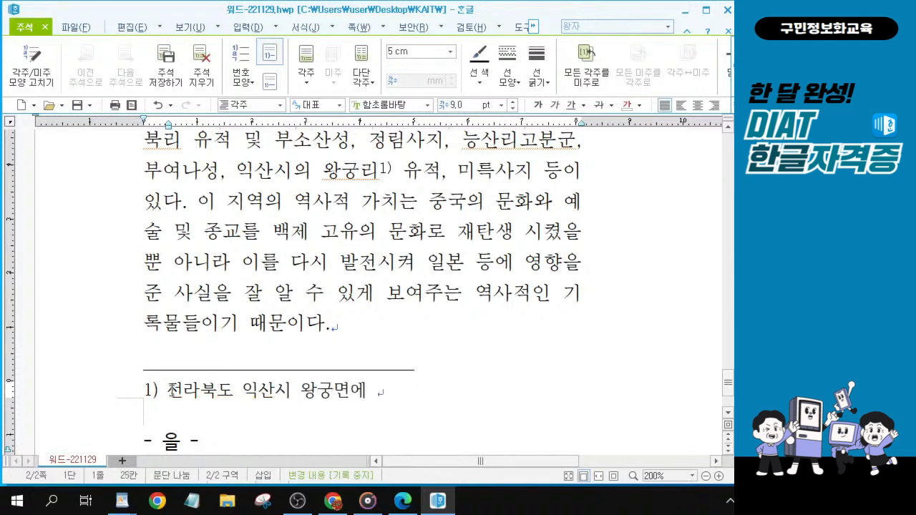
type(" 위치")
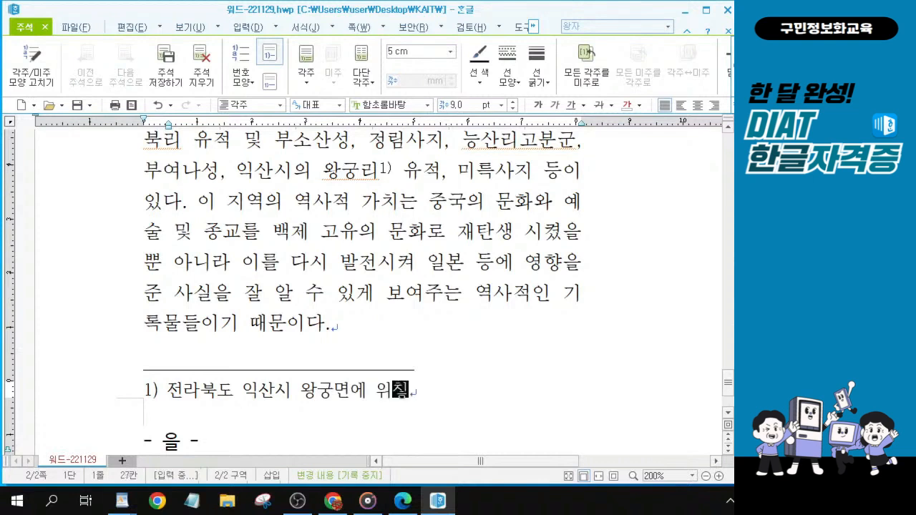
type("한 링이다.")
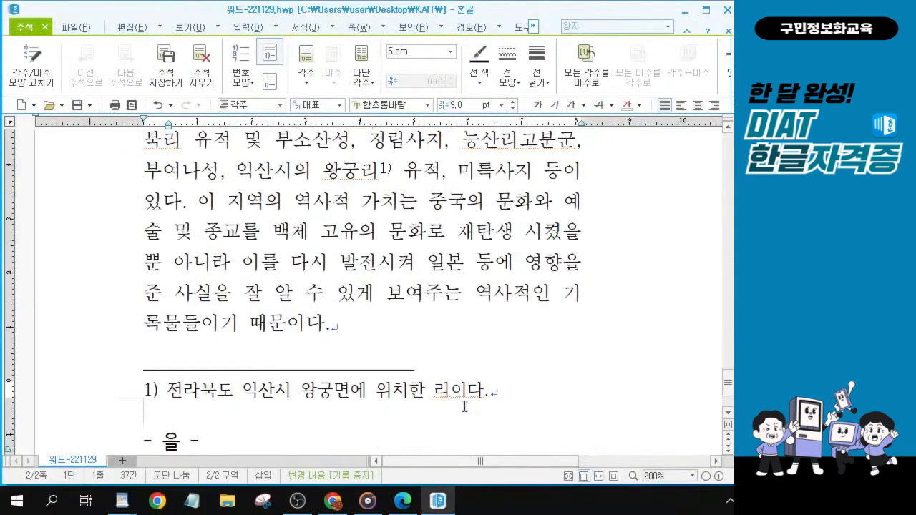
Step: Set the font of the entire footnote line "전라북도 익산시 왕궁면에 위치한 리이다." to 굴림
left_click(490, 391)
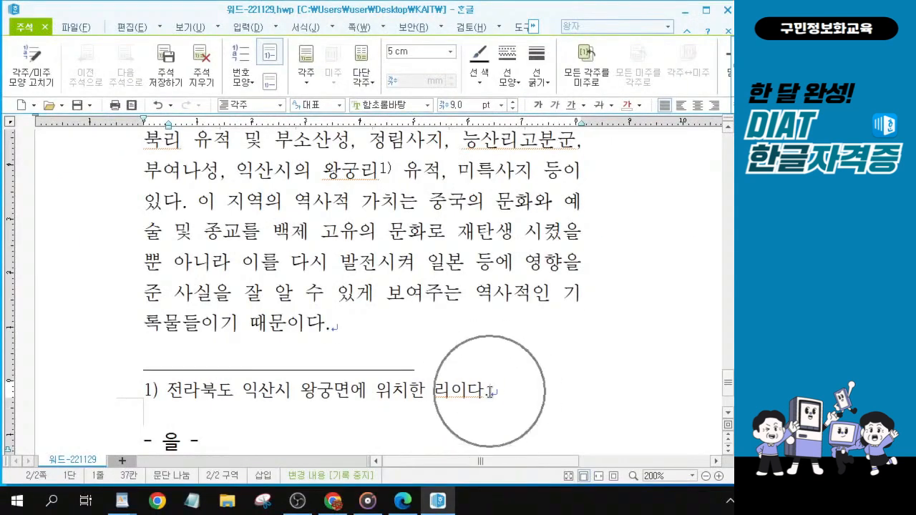
left_click_drag(494, 393, 143, 390)
left_click_drag(493, 391, 146, 393)
key("ctrl")
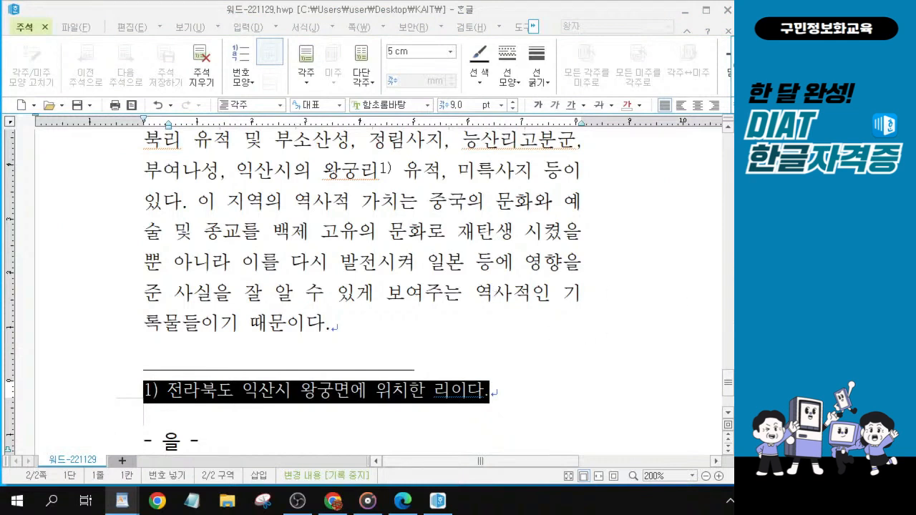
key("ctrl")
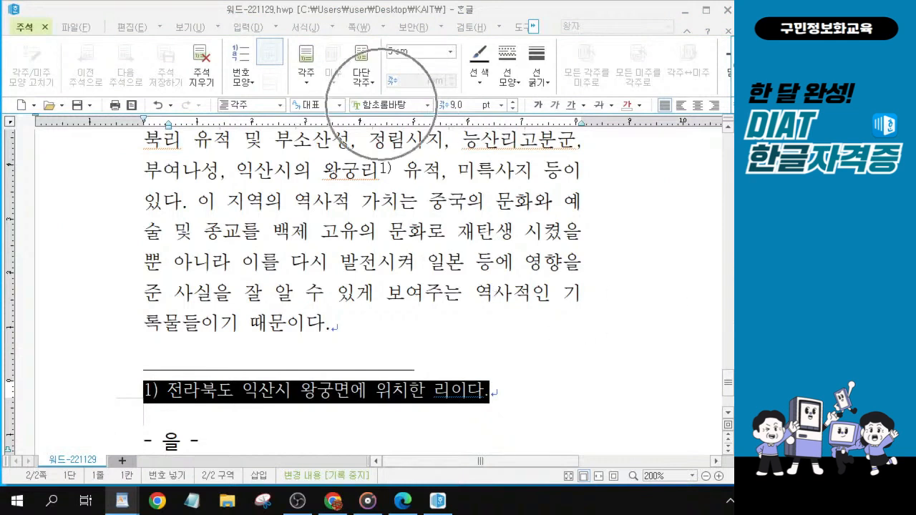
key("ctrl")
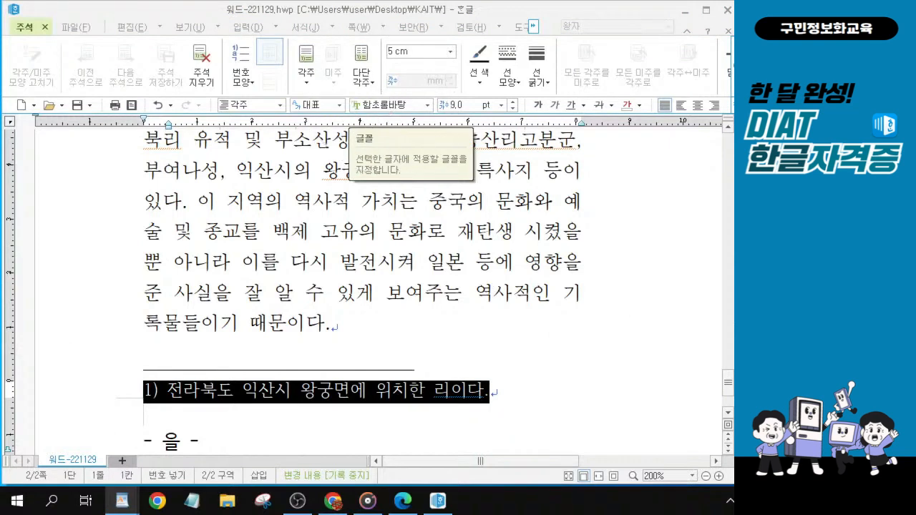
key("ctrl")
left_click(381, 105)
key("ctrl")
type("ㄱ")
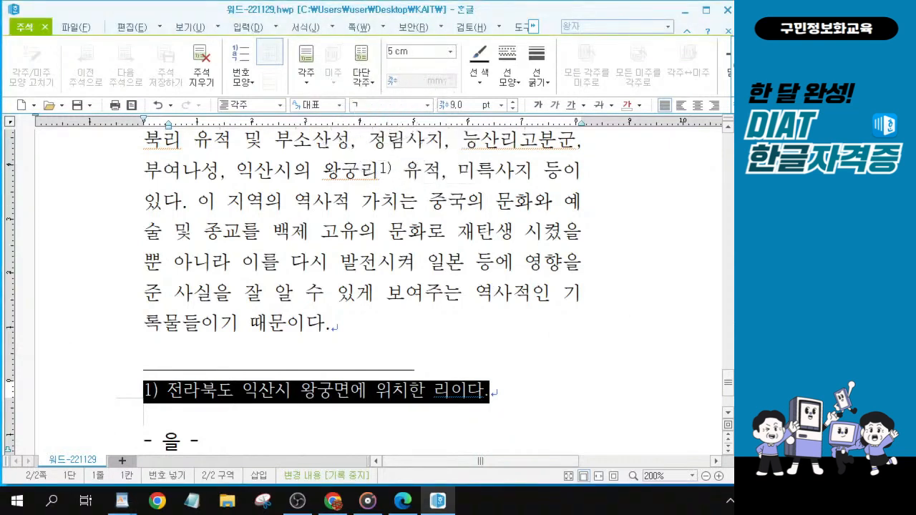
type("ㅜㄹ")
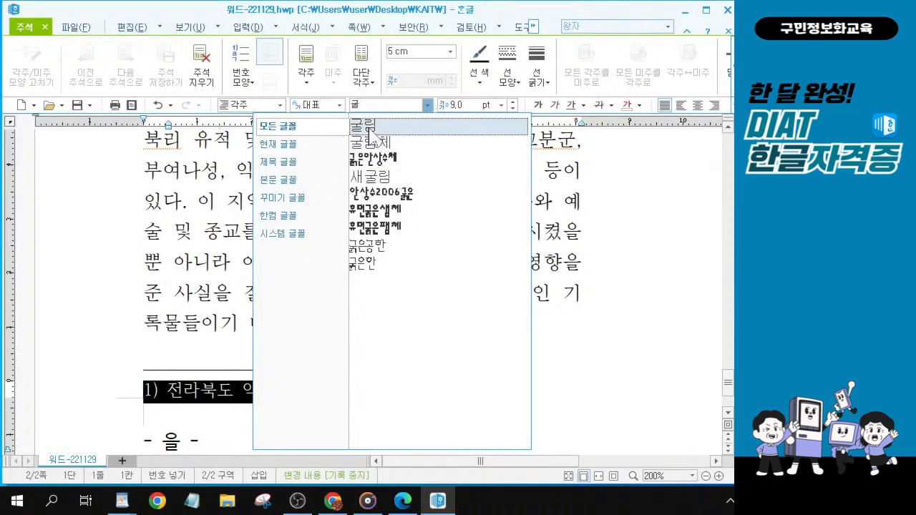
left_click_drag(381, 120, 398, 115)
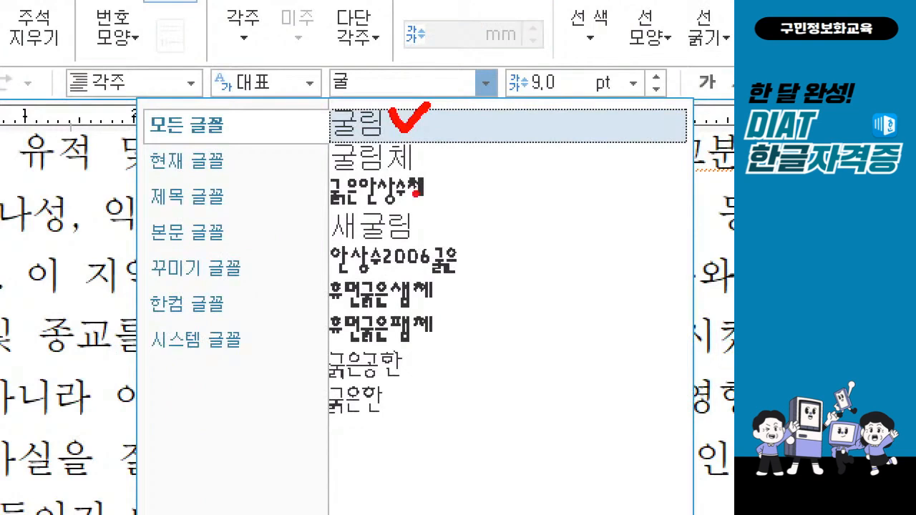
left_click_drag(332, 96, 377, 94)
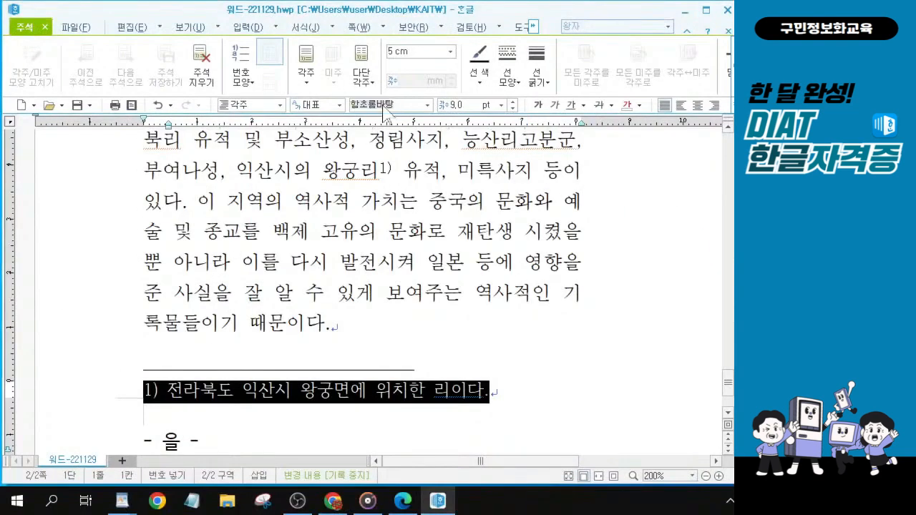
left_click(390, 104)
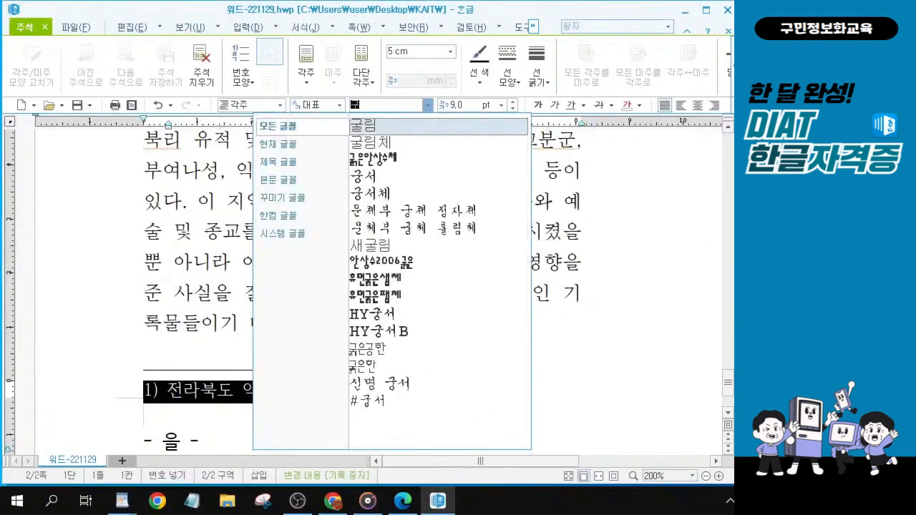
left_click(392, 129)
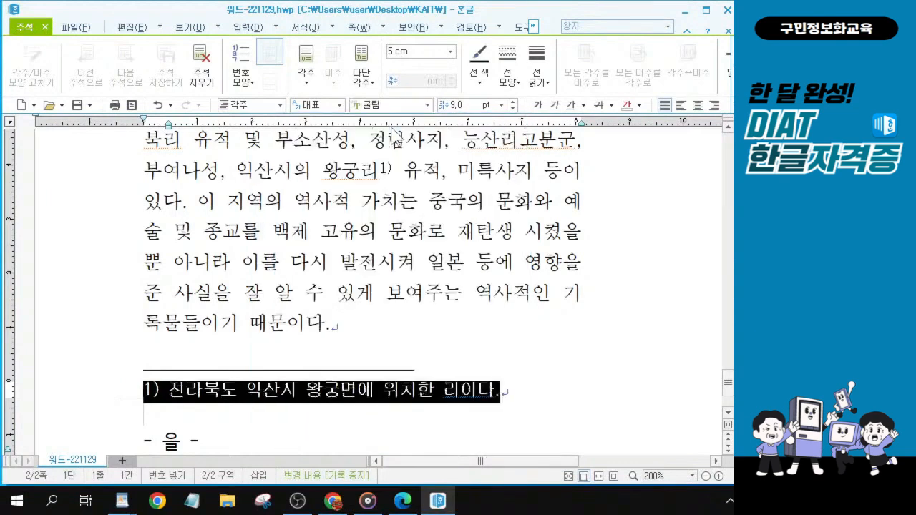
left_click(384, 388)
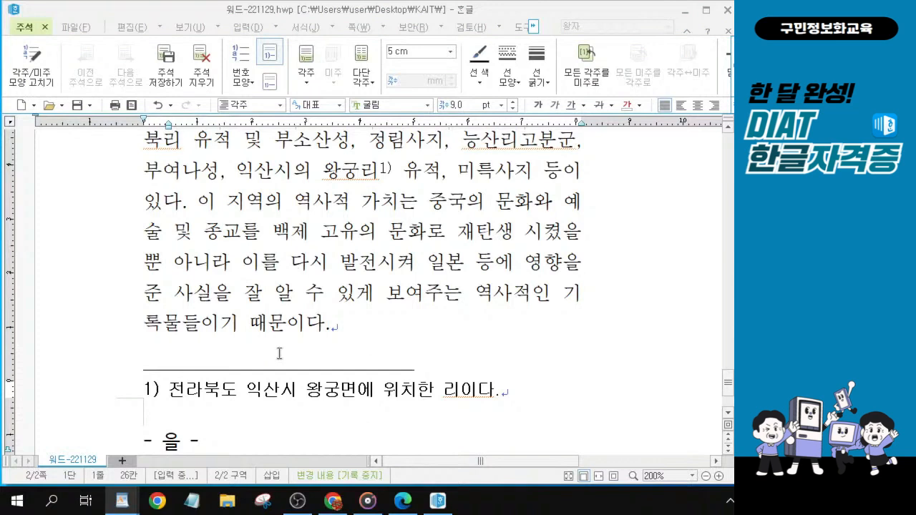
Step: Change the footnote's number format to the circled capitals Ⓐ,Ⓑ,Ⓒ and apply the footnote shape settings
key("ctrl")
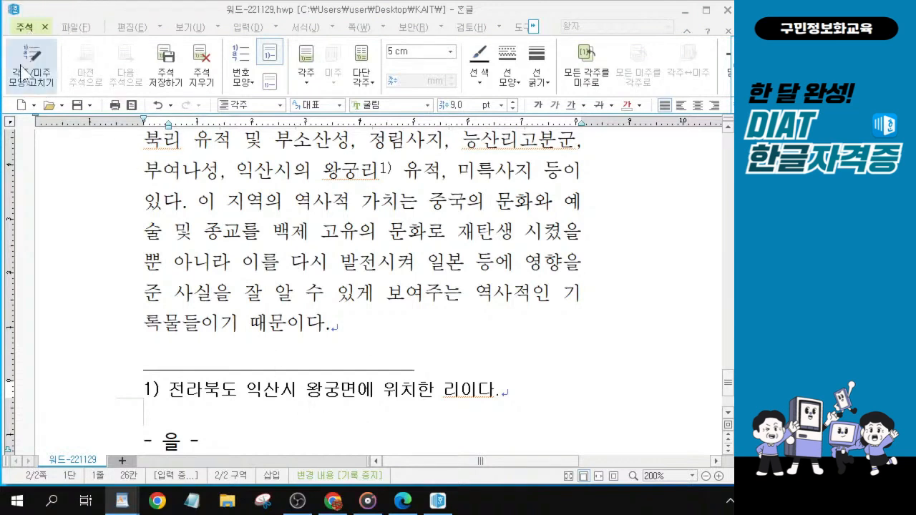
key("ctrl")
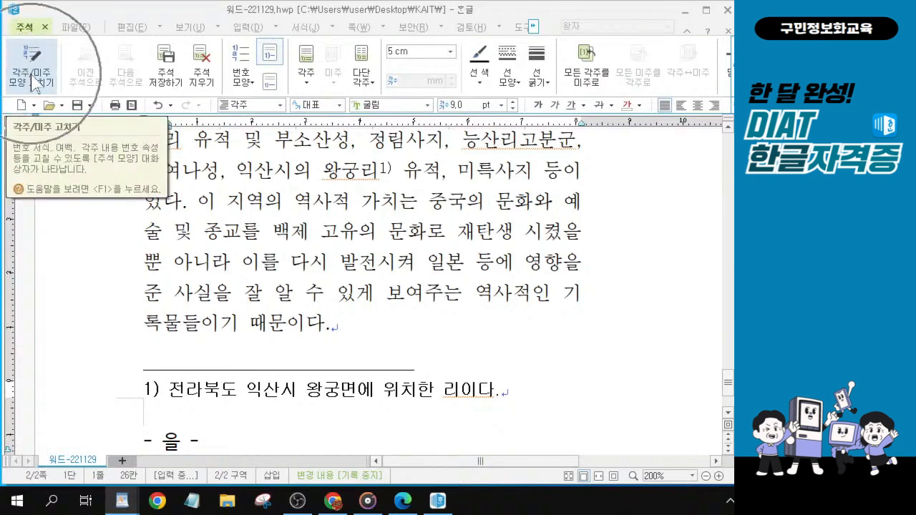
left_click(34, 80)
key("ctrl")
key("ctrl")
key("ctrl")
key("ctrl")
key("ctrl")
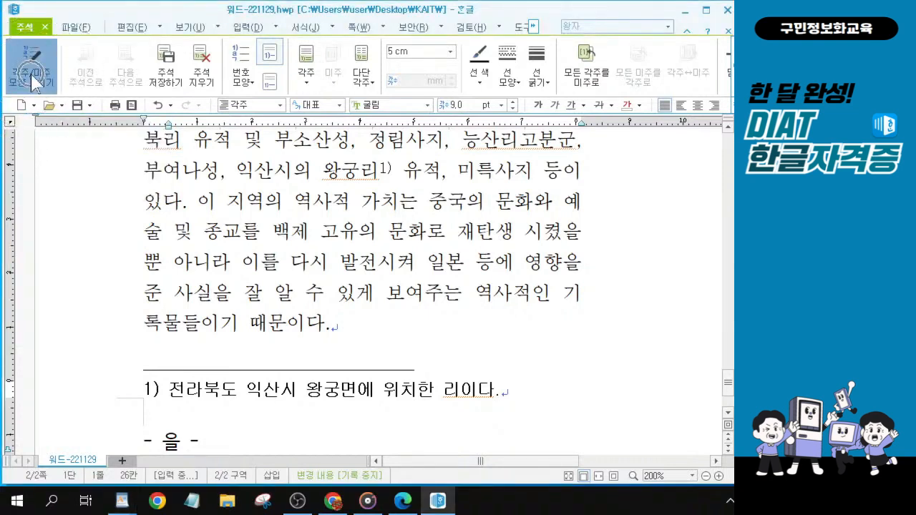
key("ctrl")
key("ctrl")
left_click(31, 74)
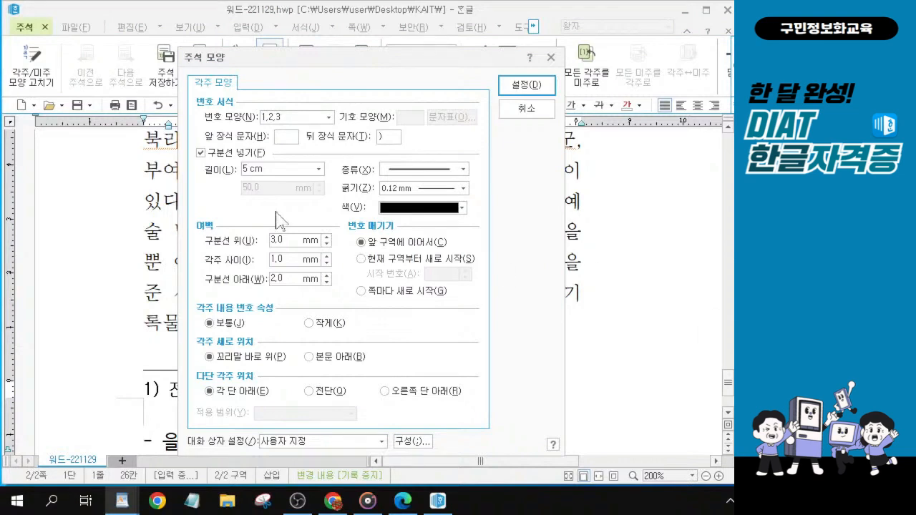
left_click(328, 117)
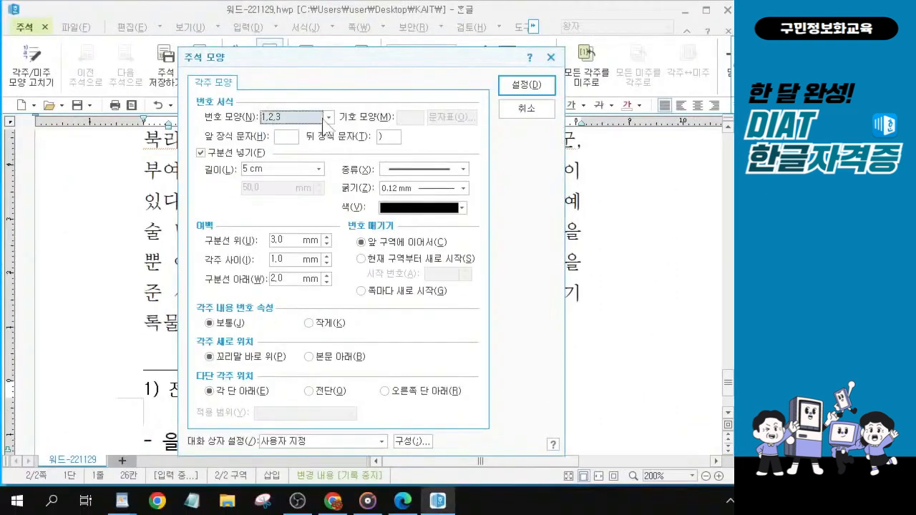
left_click(373, 41)
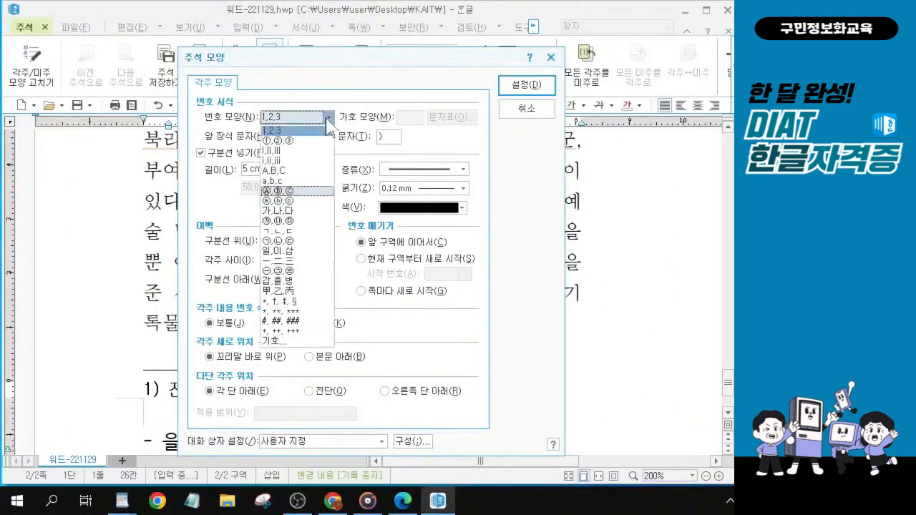
left_click(299, 191)
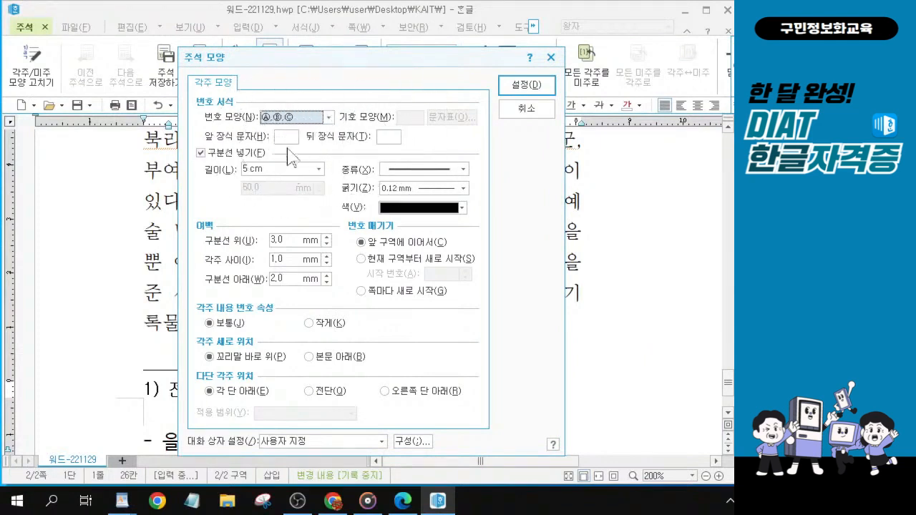
left_click(513, 89)
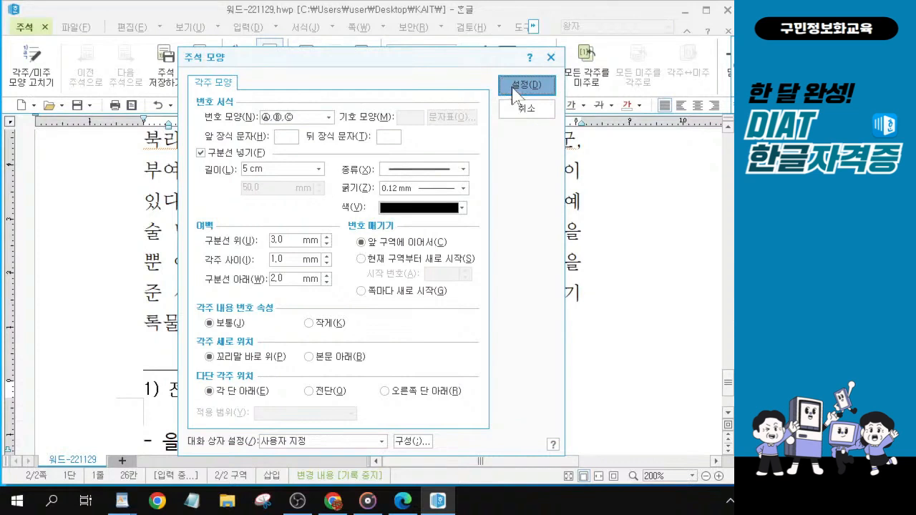
left_click(513, 89)
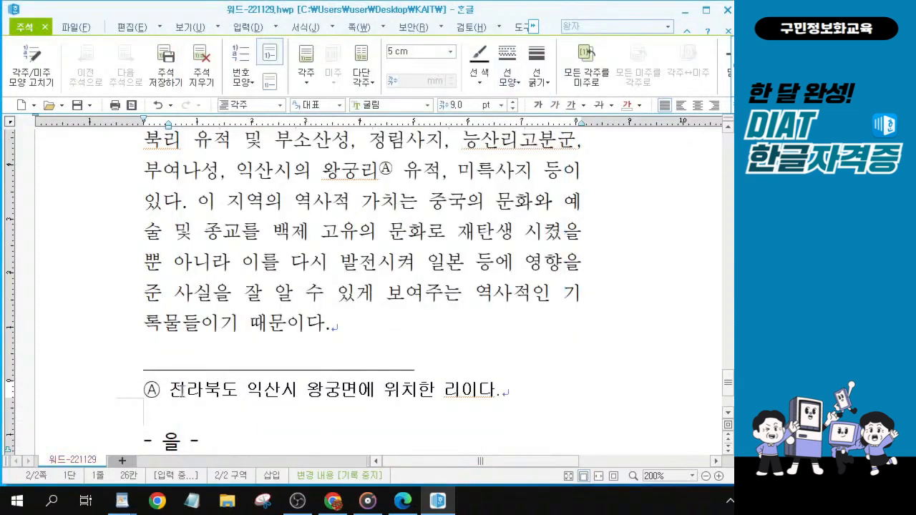
key("ctrl")
key("ctrl")
key("ctrl")
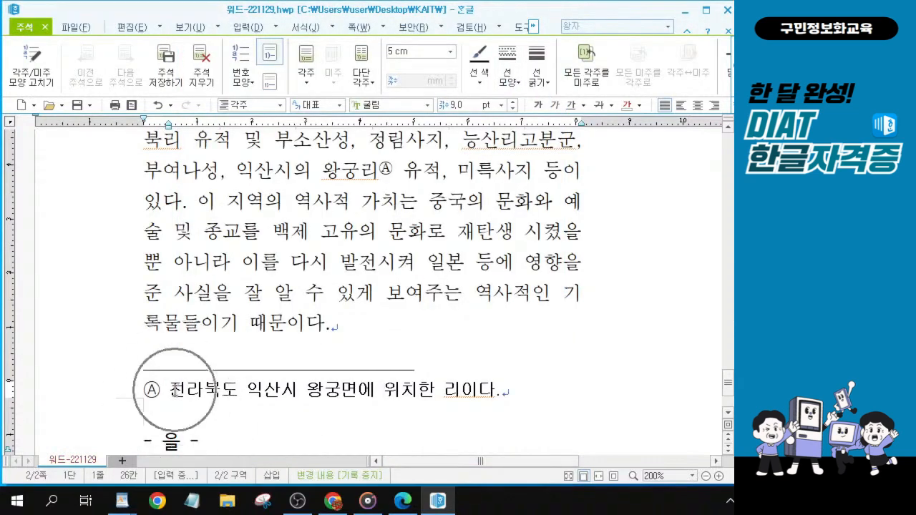
key("ctrl")
key("ctrl")
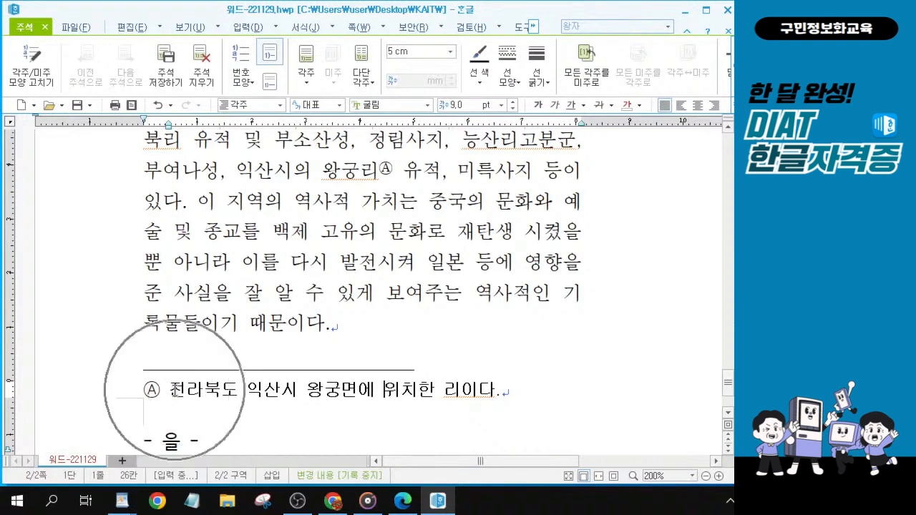
key("ctrl")
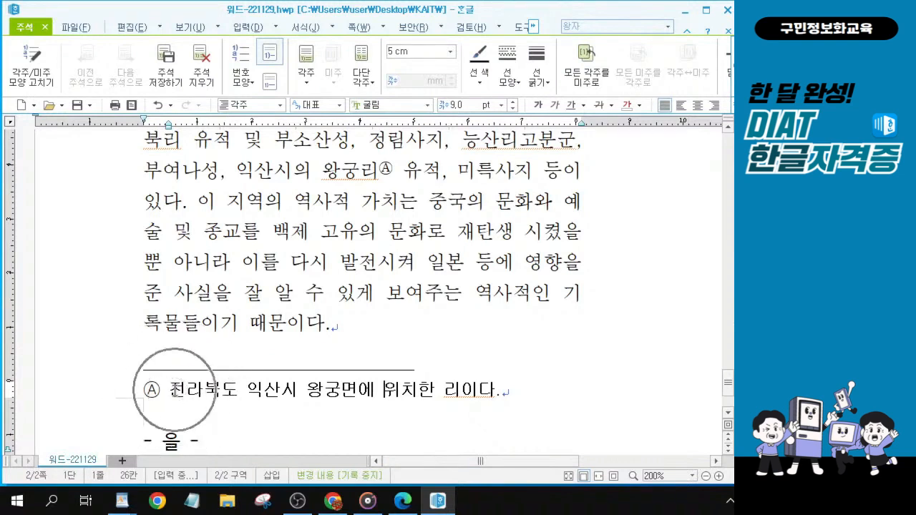
Step: Close footnote editing and return to the body text at "왕궁리"
left_click(727, 66)
left_click(727, 66)
key("ctrl")
key("ctrl")
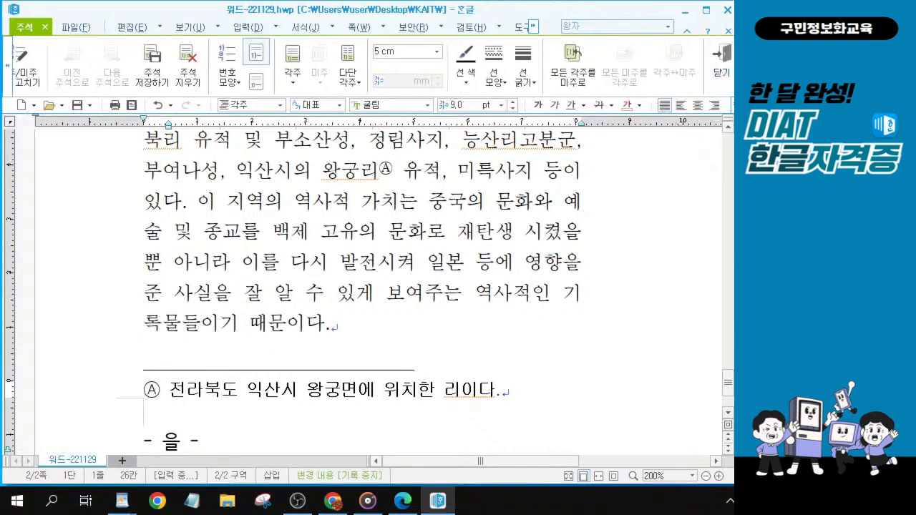
left_click_drag(732, 172, 729, 173)
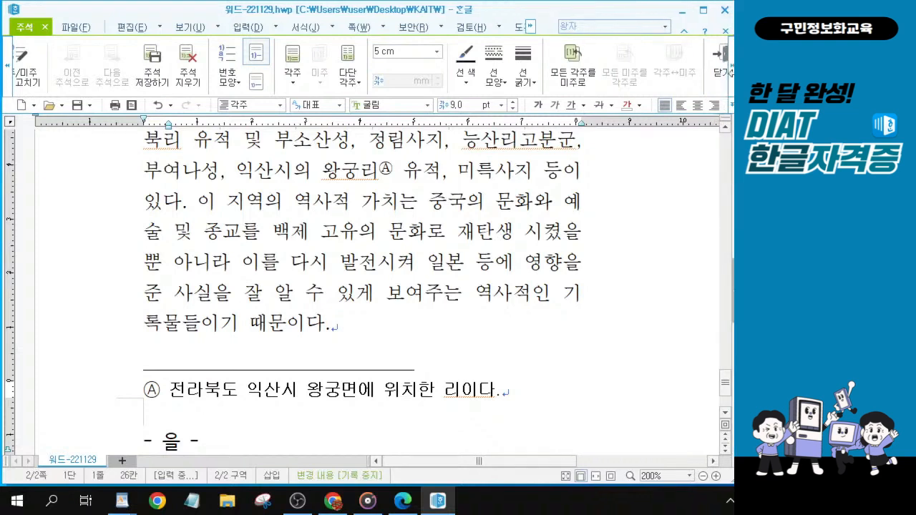
left_click(731, 84)
left_click(729, 84)
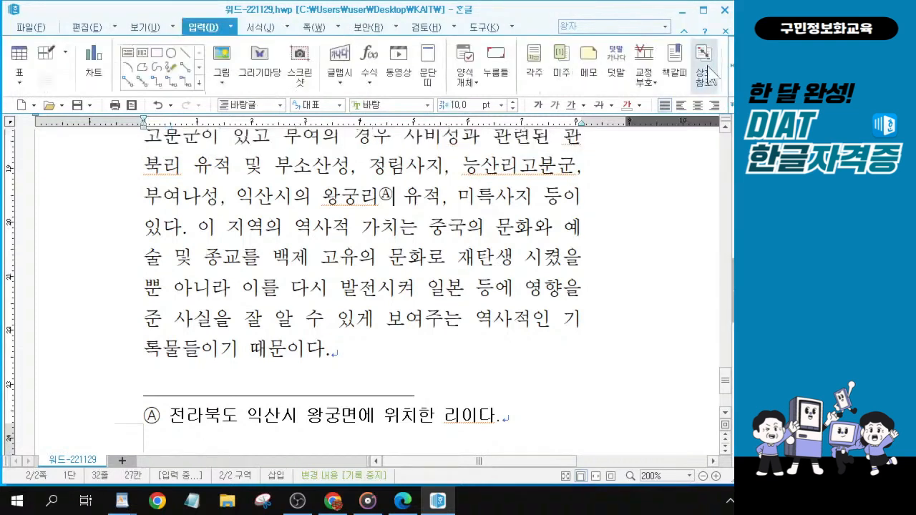
left_click(234, 411)
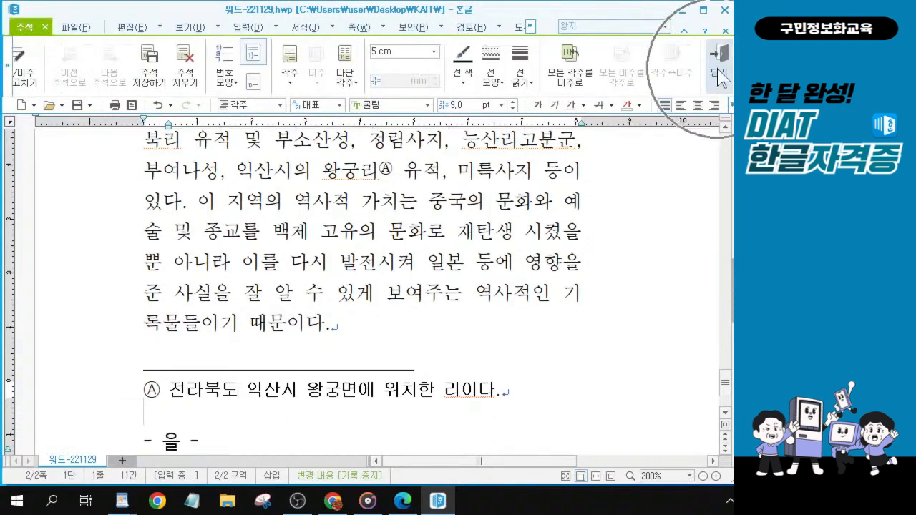
left_click(721, 78)
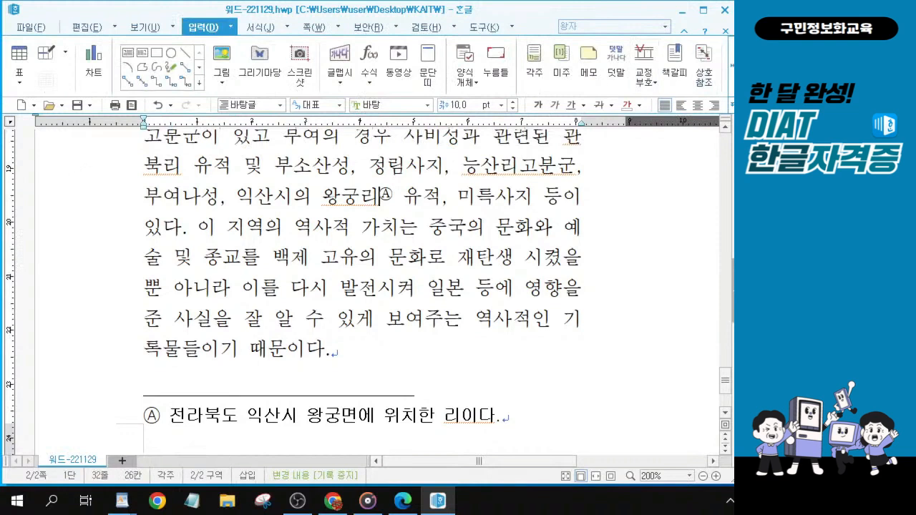
Step: Insert a column break directly after the final sentence of the 백제역사유적지구 section, ending in "때문이다."
left_click(342, 343)
key("ctrl")
key("ctrl")
key("ctrl")
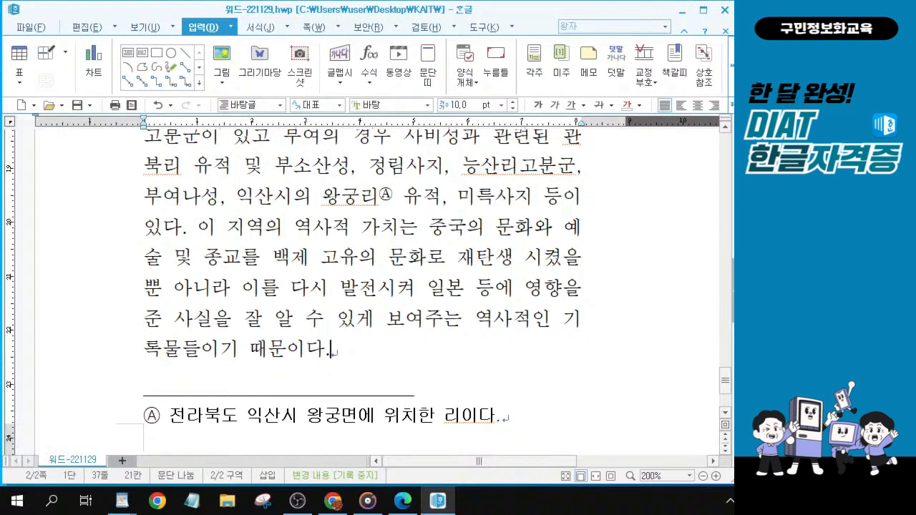
key("alt+Tab")
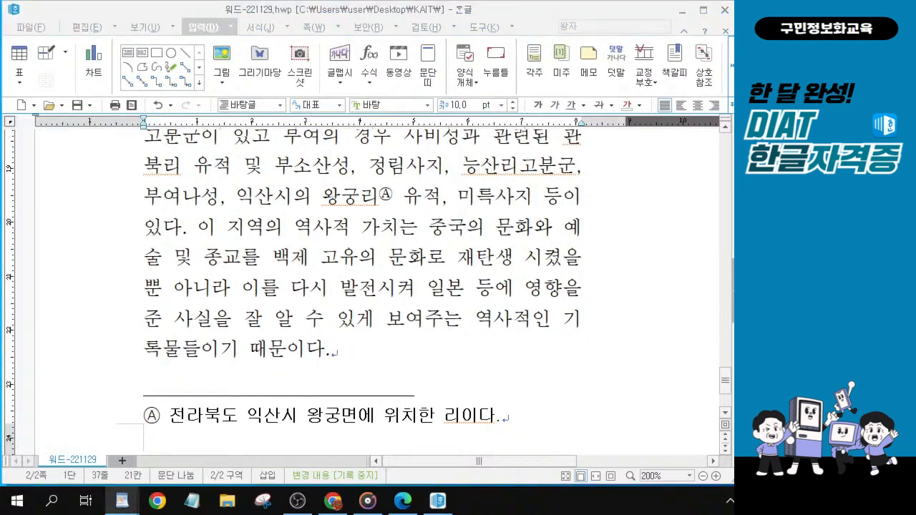
left_click(343, 354)
key("ctrl")
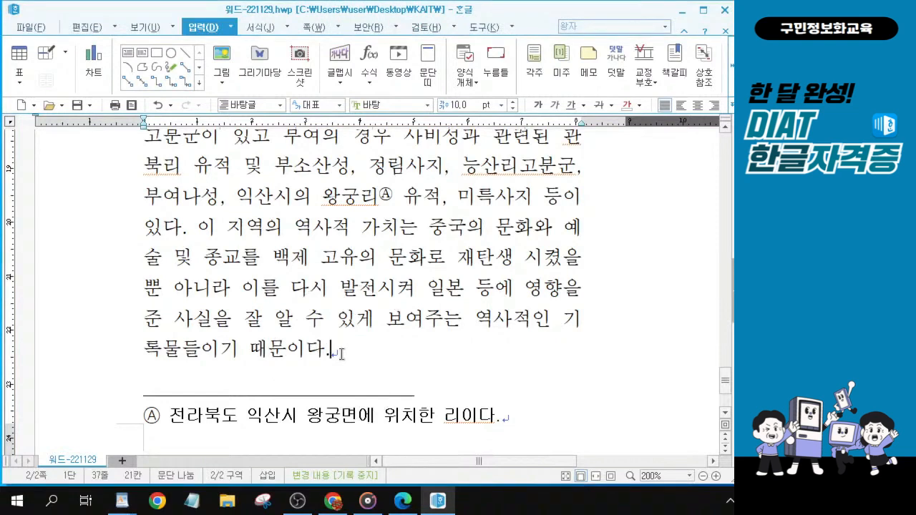
key("ctrl+shift+Return")
key("ctrl")
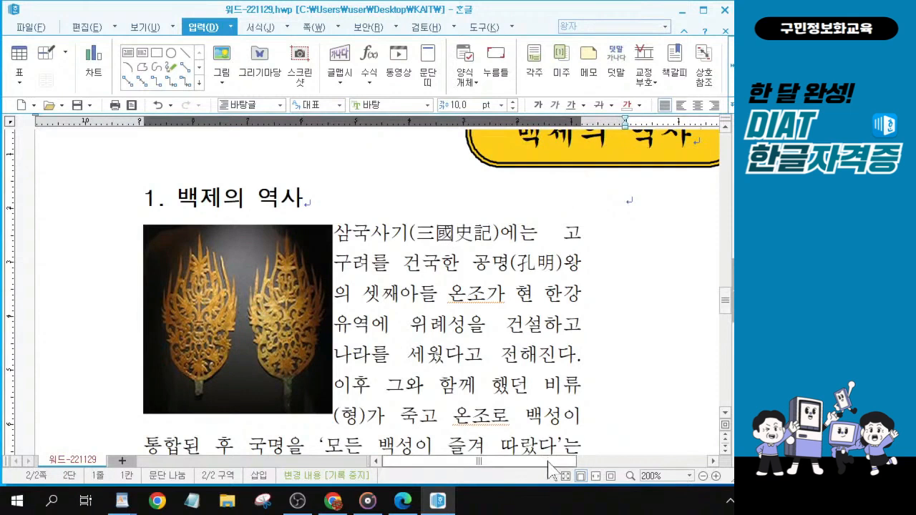
Step: Place the cursor on the empty first line of the second column on page 2
scroll(548, 462, "right", 5)
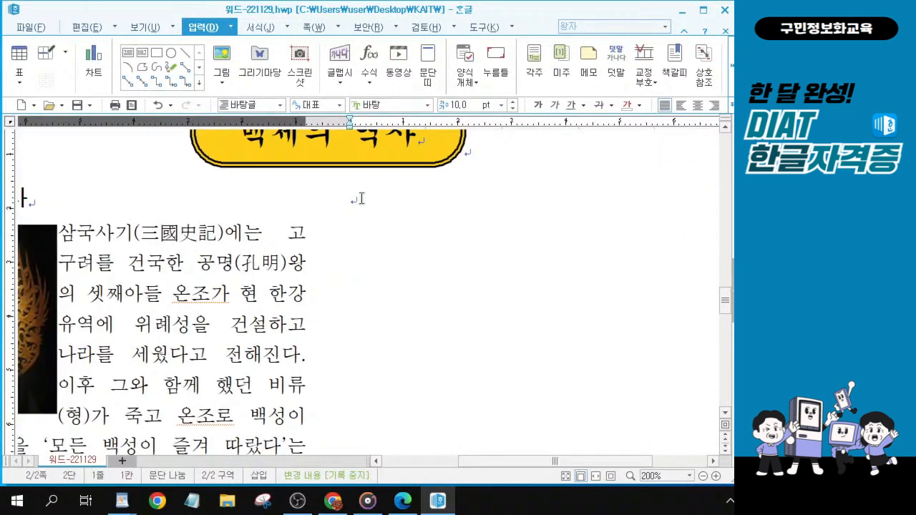
key("ctrl")
key("alt+Tab")
key("ctrl")
left_click(373, 200)
key("ctrl")
key("alt+Tab")
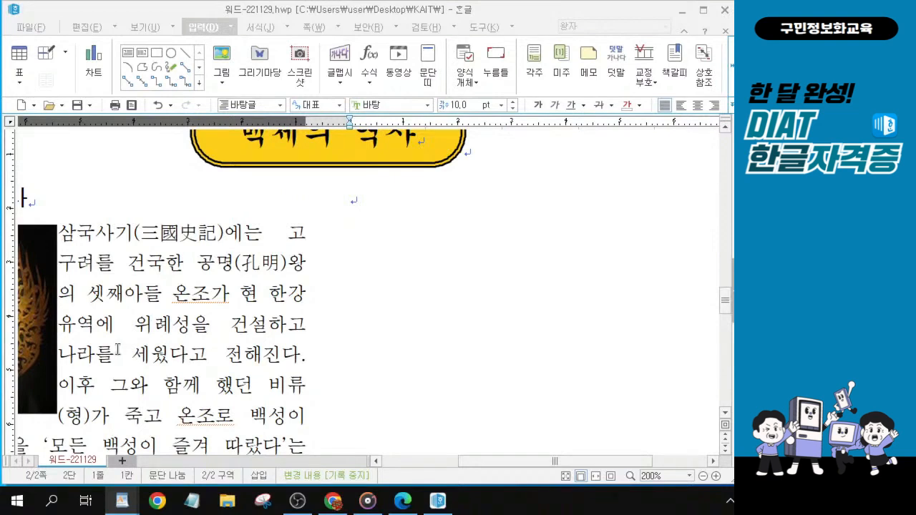
left_click(359, 200)
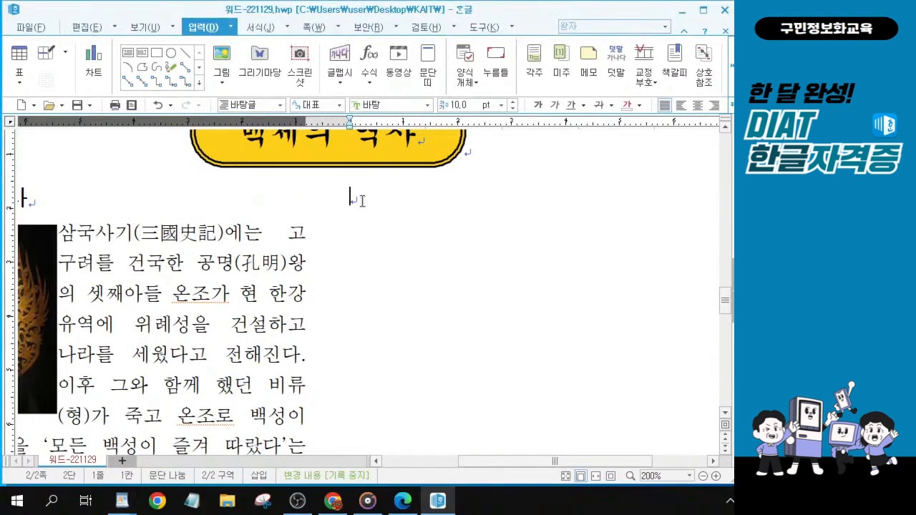
Step: Add an empty paragraph below the second column's first line and return the cursor to that first line
left_click(359, 199)
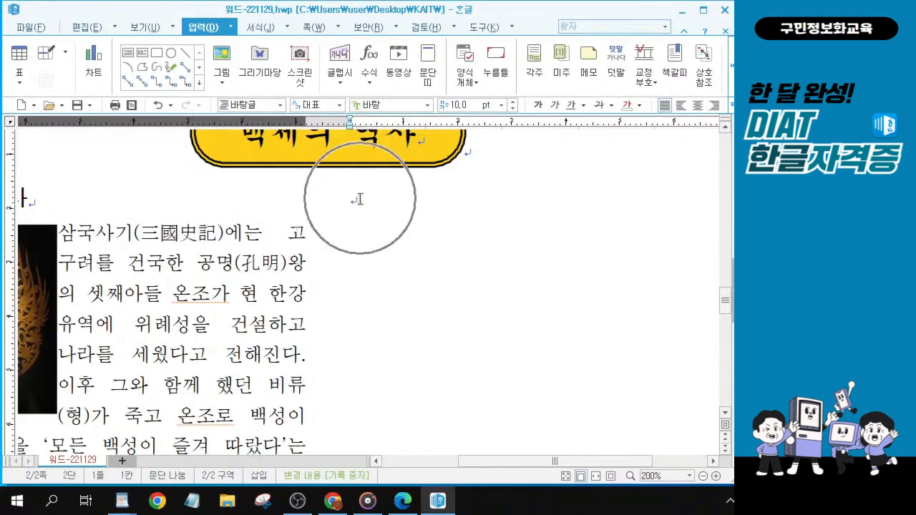
left_click(359, 200)
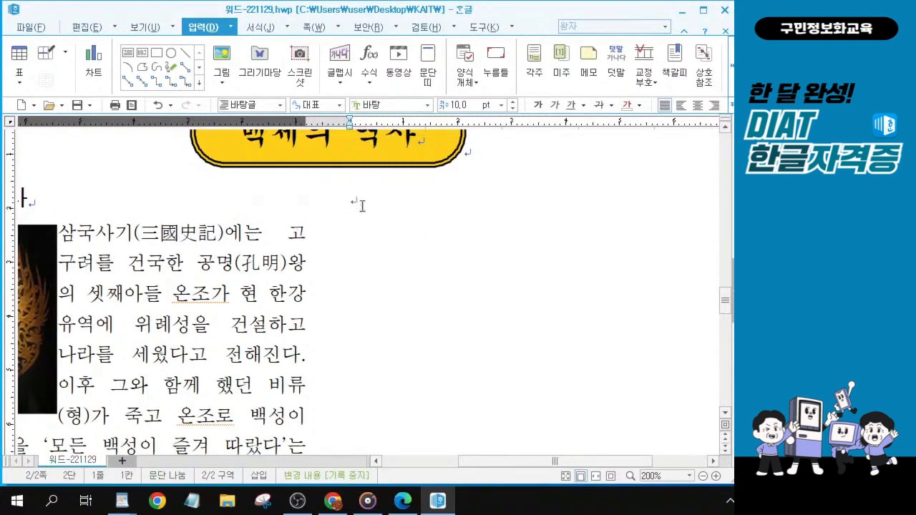
key("Return")
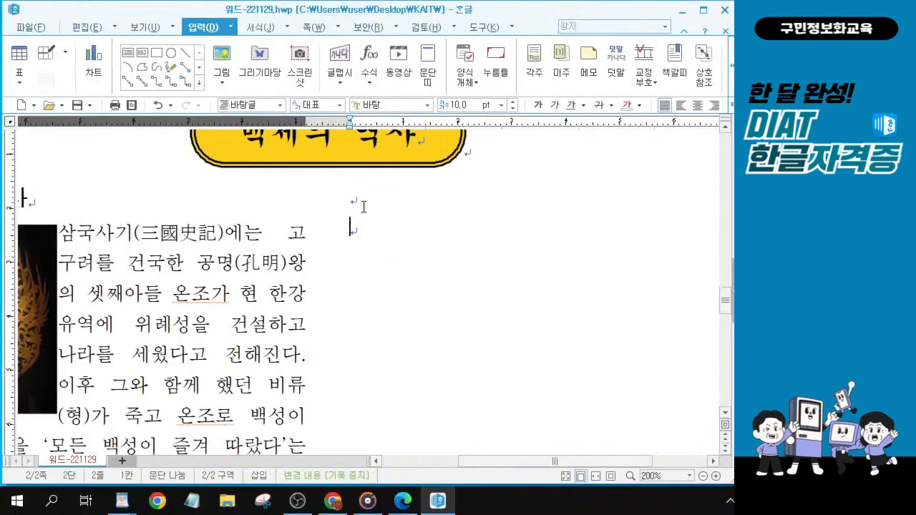
left_click(354, 201)
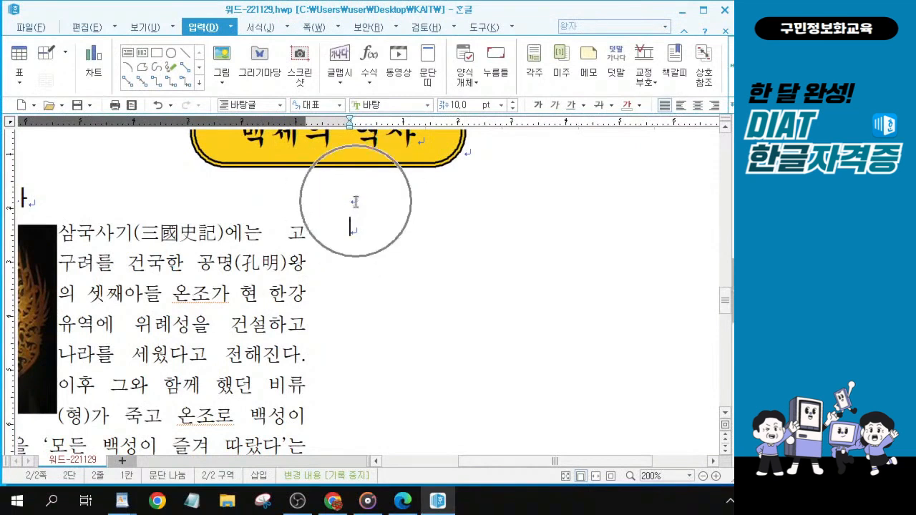
key("ctrl")
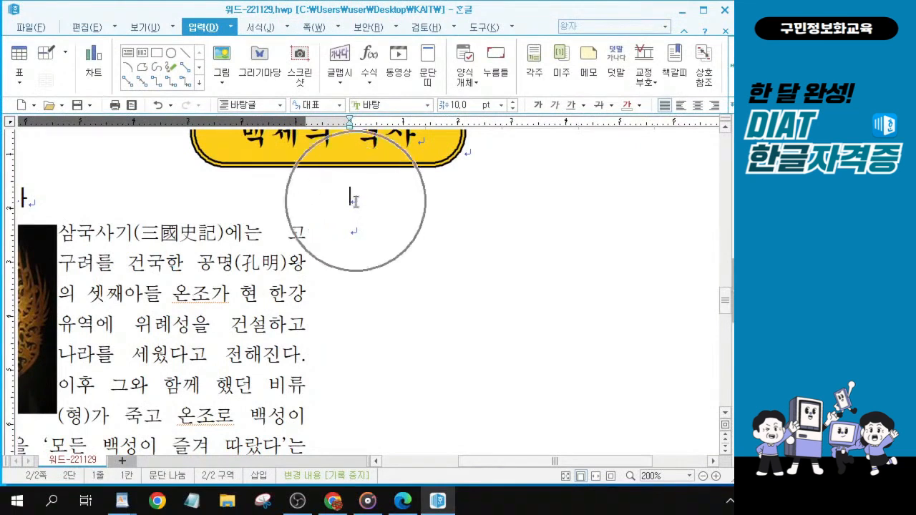
key("ctrl")
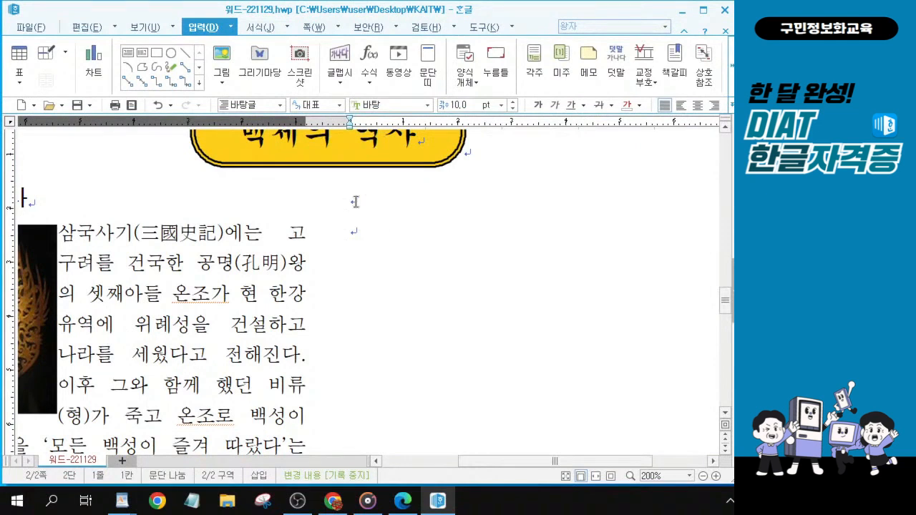
key("ctrl")
key("ctrl")
Step: Enter the title "지역별 세계유산" on the first line of the second column
key("alt+Tab")
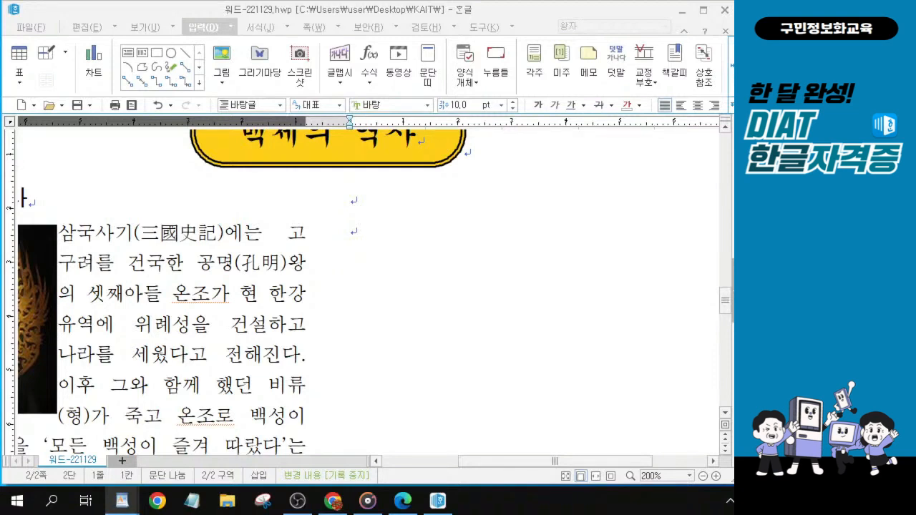
left_click(384, 204)
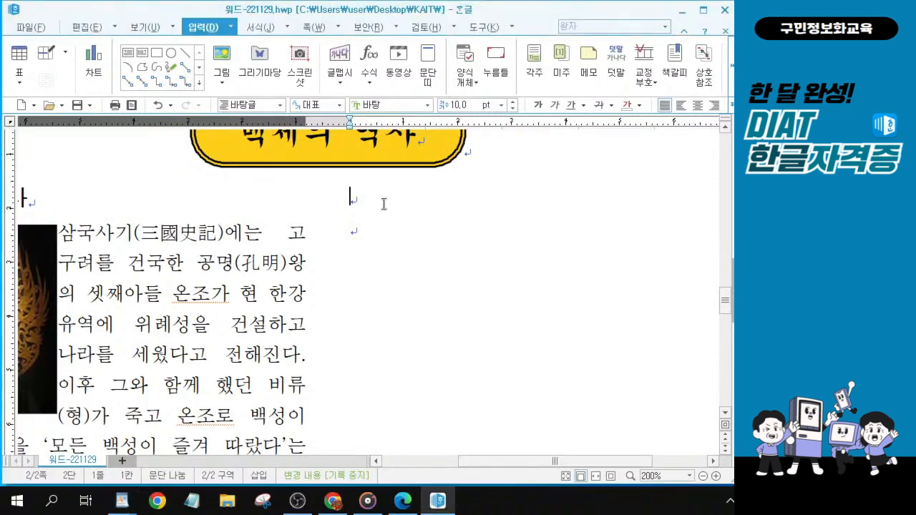
type("지역")
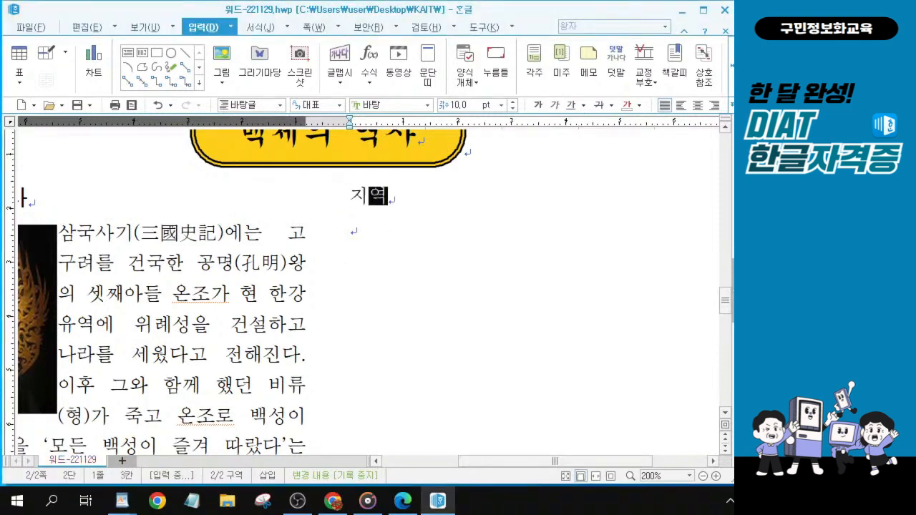
type("ㅂ별 세경")
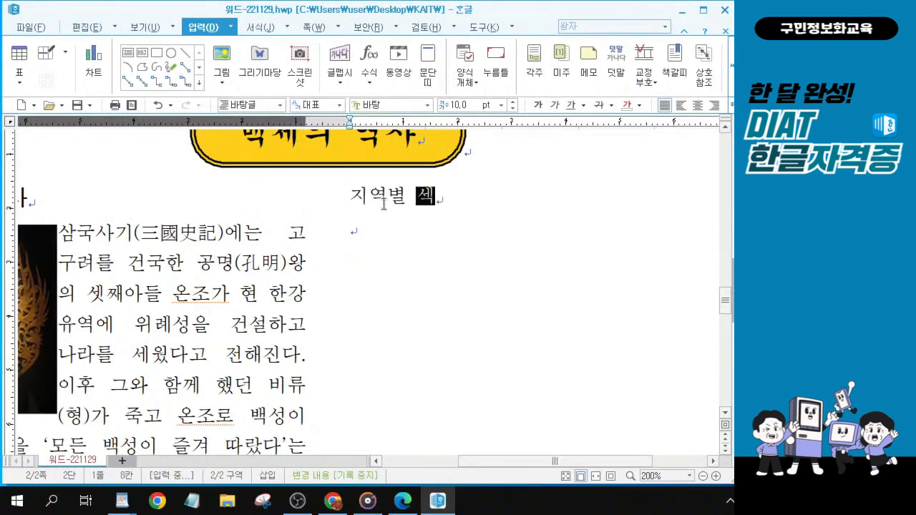
type("유산")
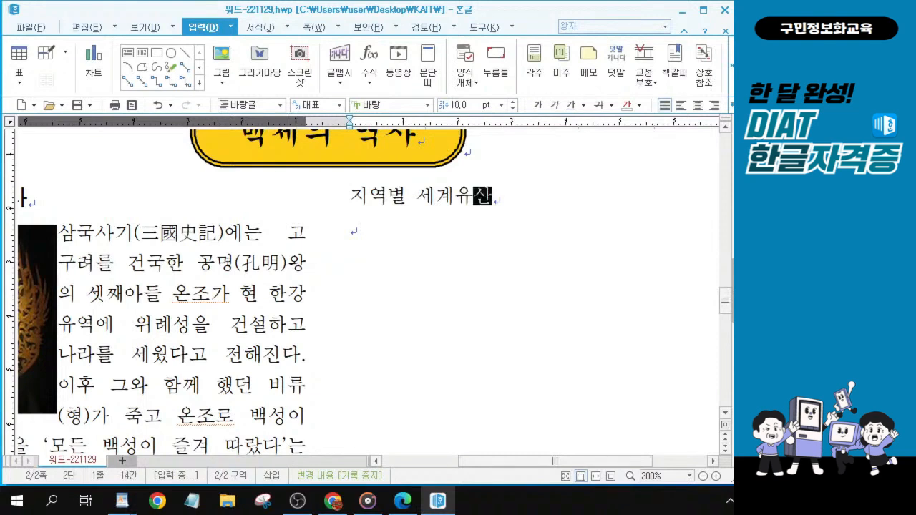
Step: Set the font of the title "지역별 세계유산" to 굴림
key("alt+Tab")
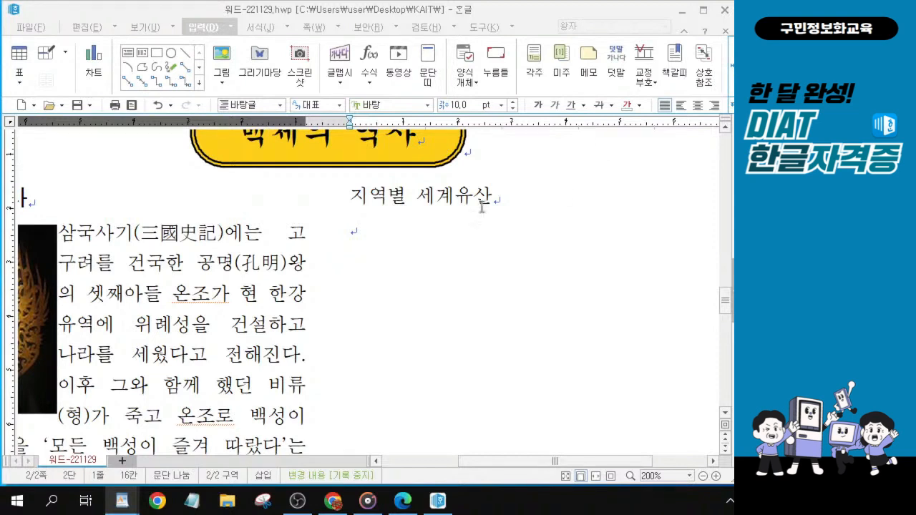
left_click(353, 196)
left_click_drag(352, 196, 496, 195)
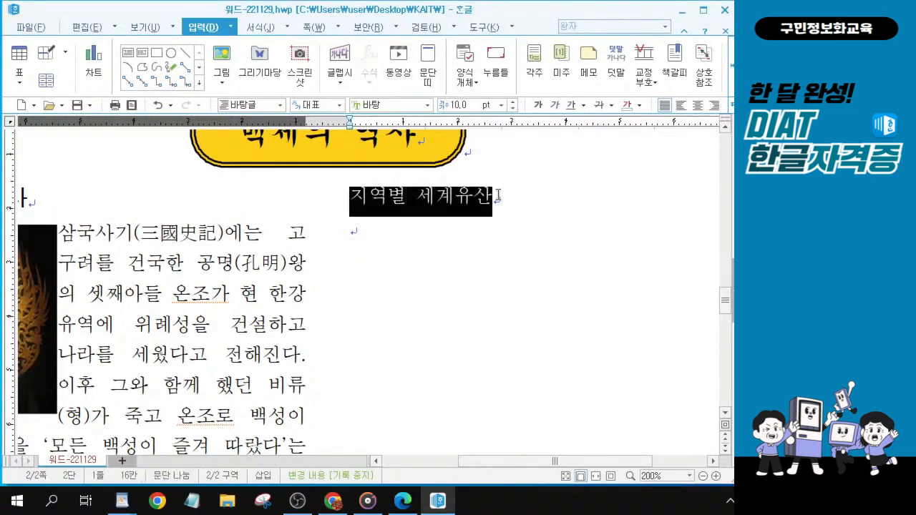
scroll(527, 207, "up", 2)
scroll(529, 218, "up", 1)
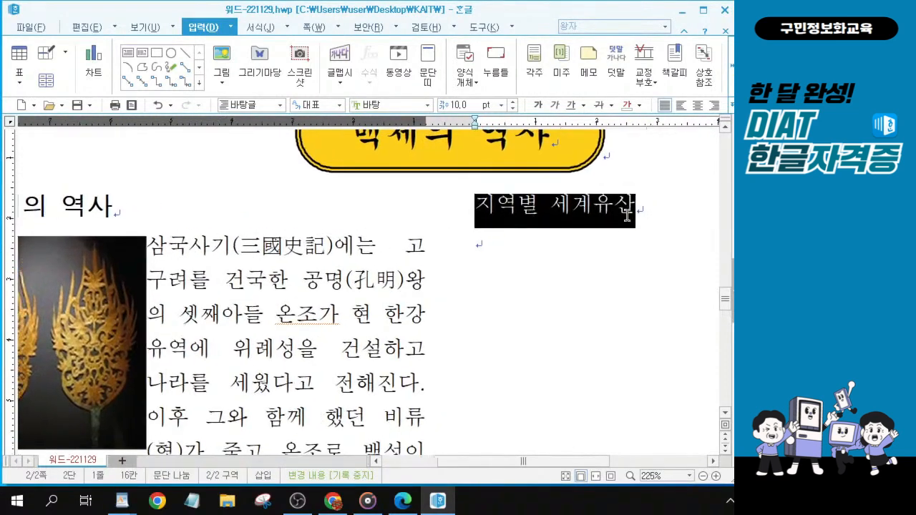
left_click_drag(549, 463, 575, 463)
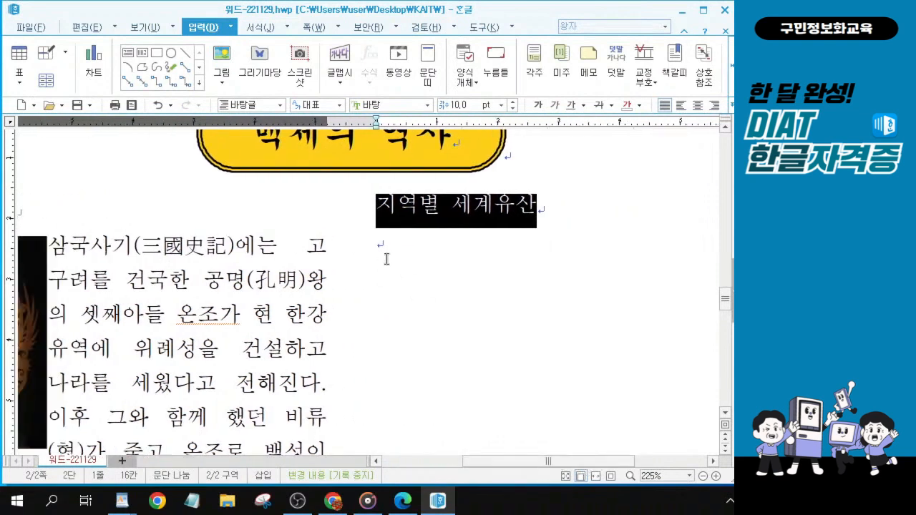
key("ctrl")
left_click(375, 106)
key("ctrl")
key("ctrl")
type("구ㄹ")
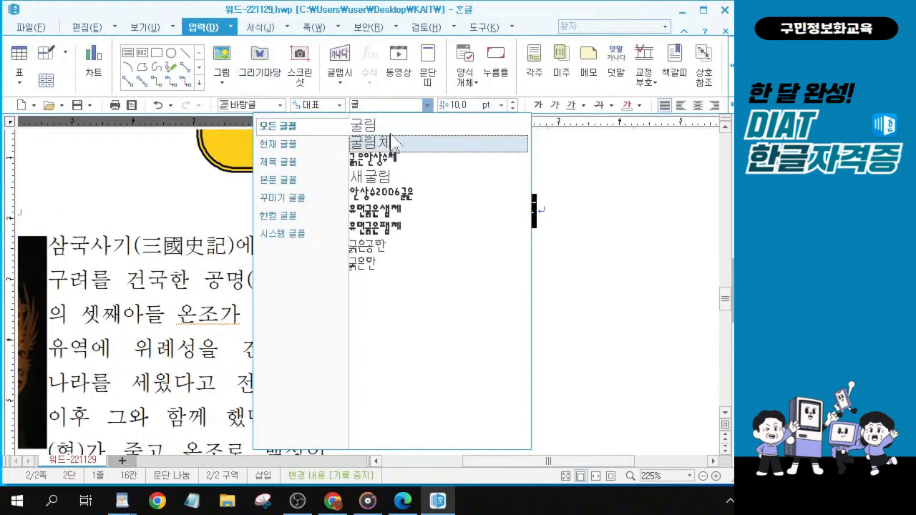
key("ctrl")
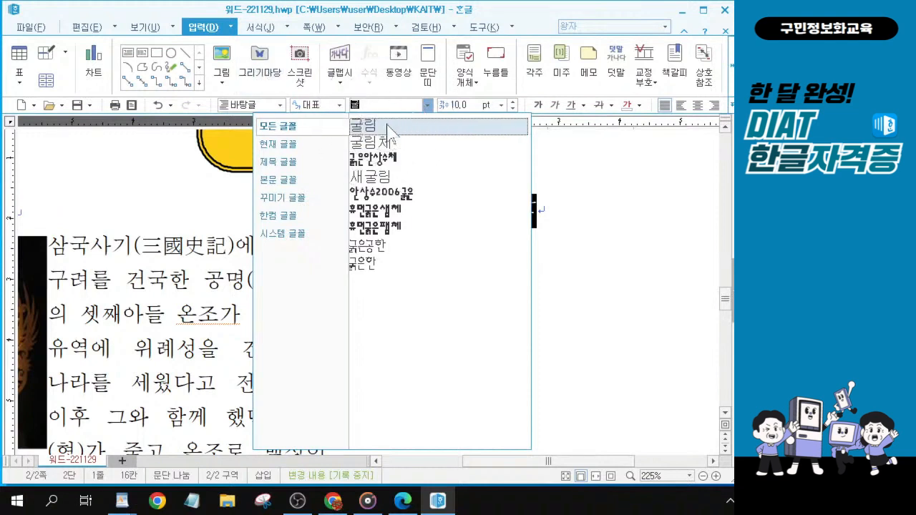
key("ctrl")
key("ctrl")
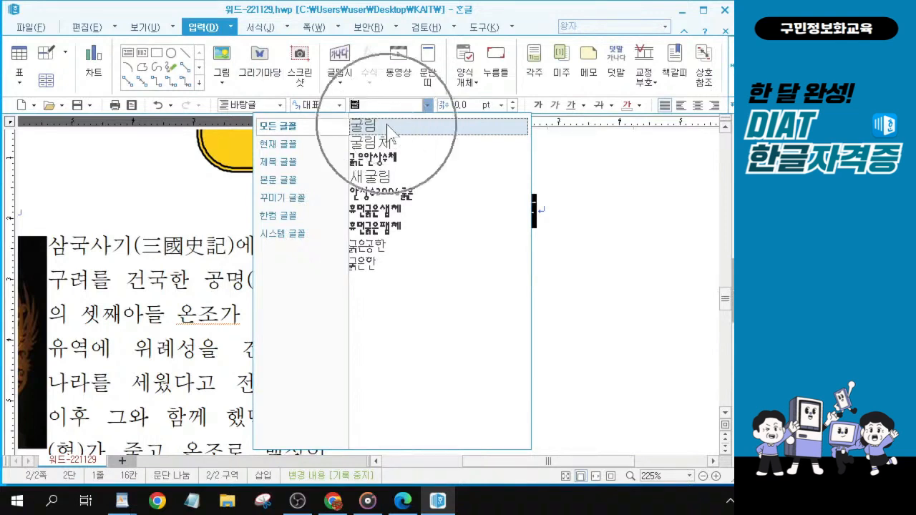
key("ctrl")
key("ctrl")
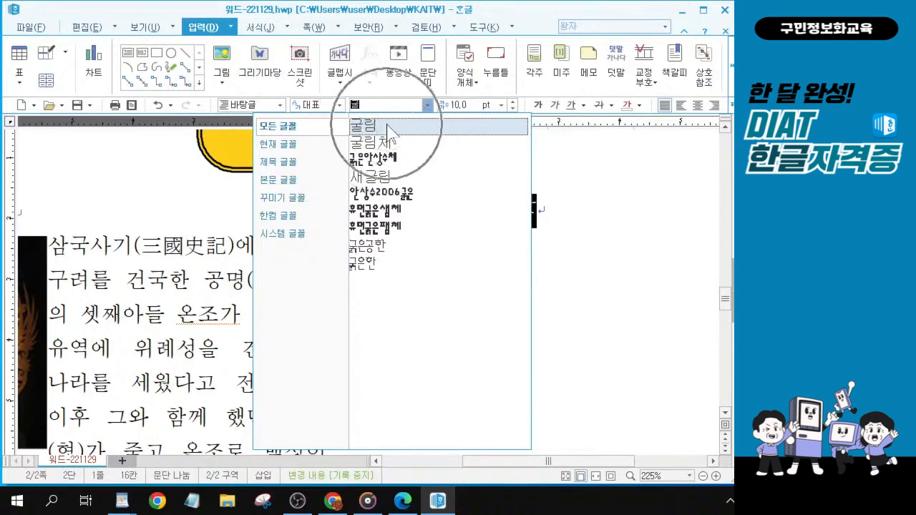
left_click(387, 130)
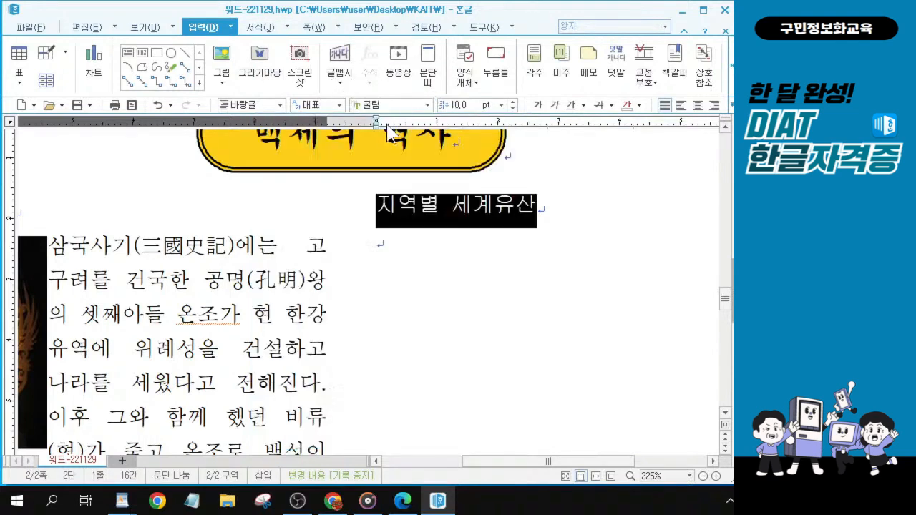
Step: Set the selected "지역별 세계유산" title to 12 pt, bold and centre-aligned
left_click(512, 101)
left_click(513, 102)
key("ctrl")
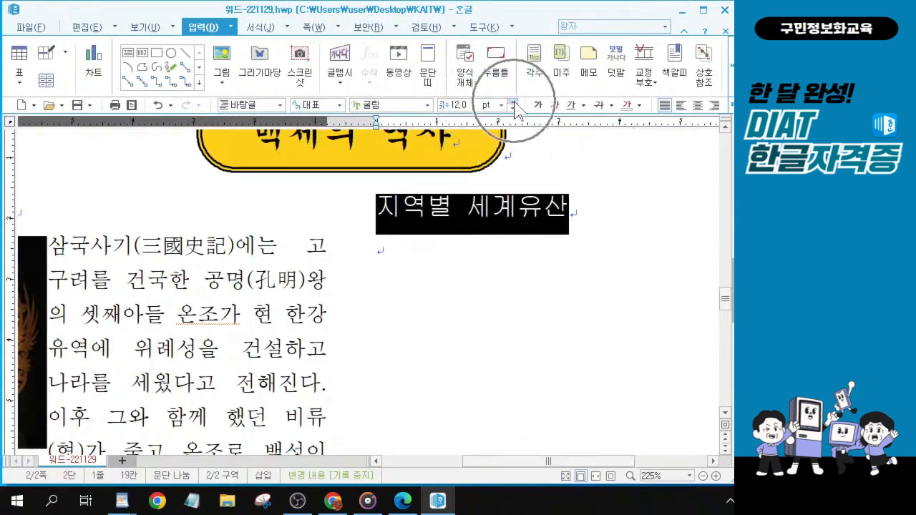
left_click(542, 110)
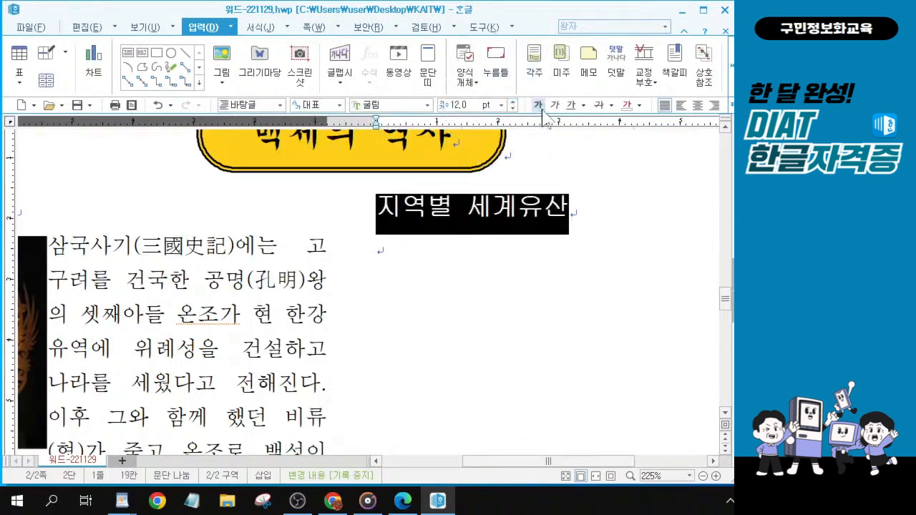
left_click(697, 105)
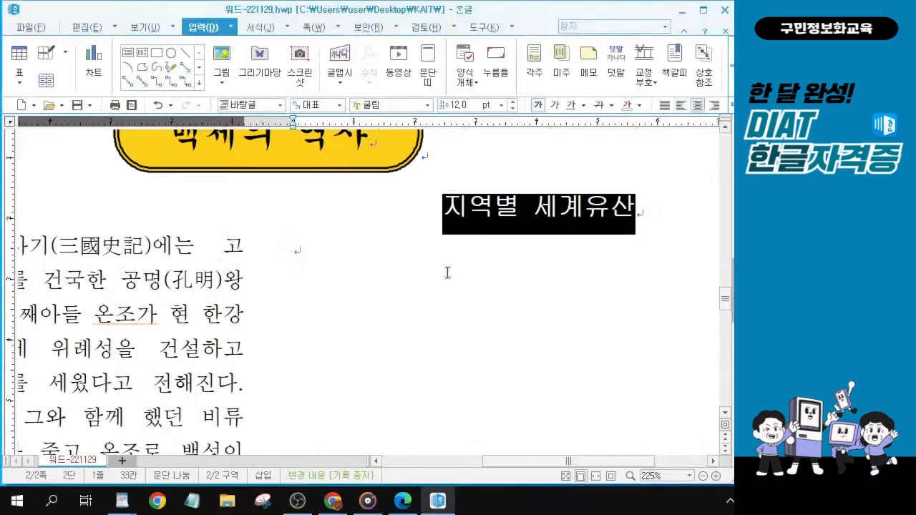
Step: Insert a table with 5 rows and 2 columns on the empty line below the title "지역별 세계유산"
left_click(301, 251)
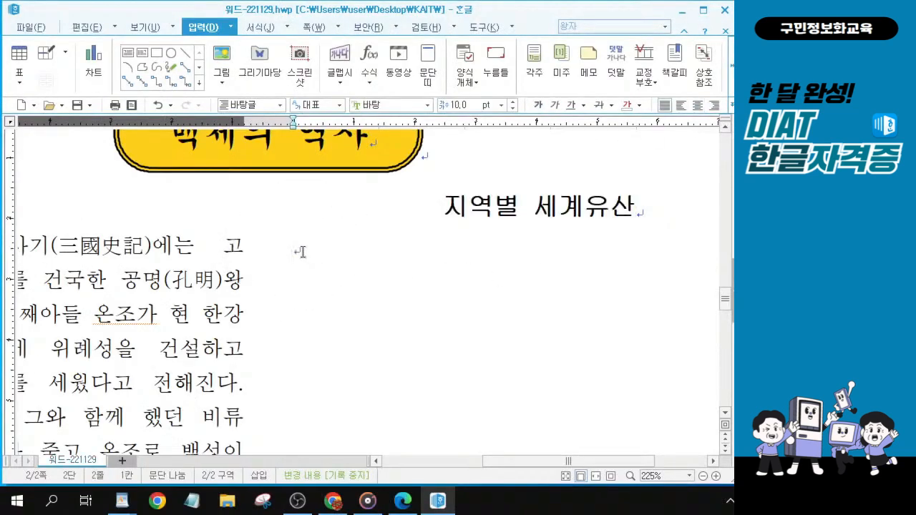
left_click(301, 251)
key("ctrl")
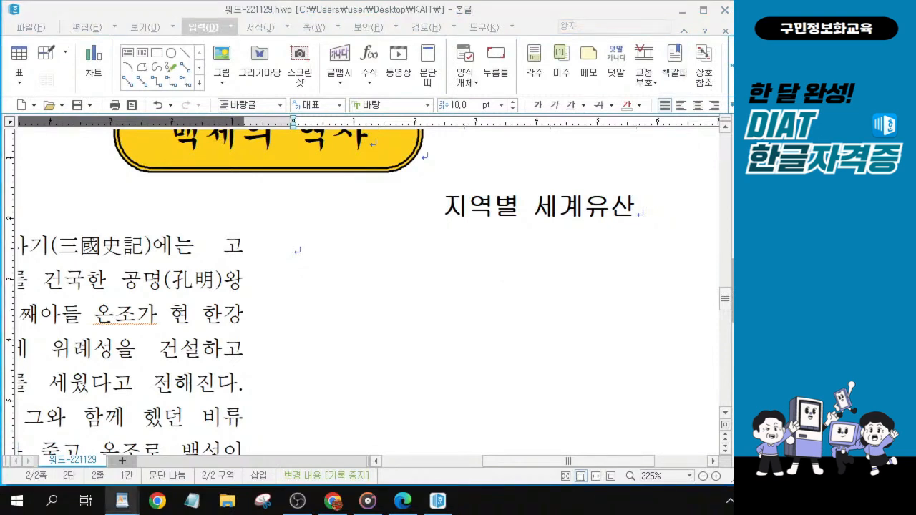
left_click(303, 251)
key("ctrl")
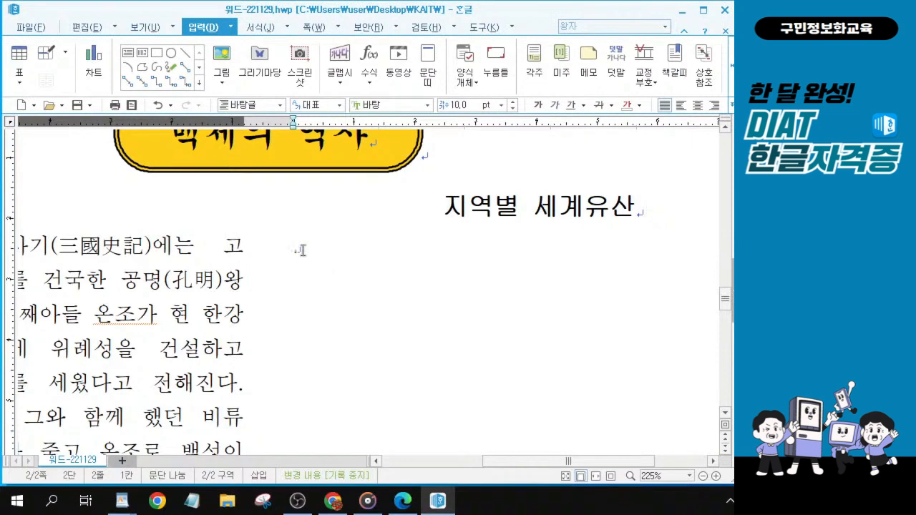
key("ctrl")
key("ctrl")
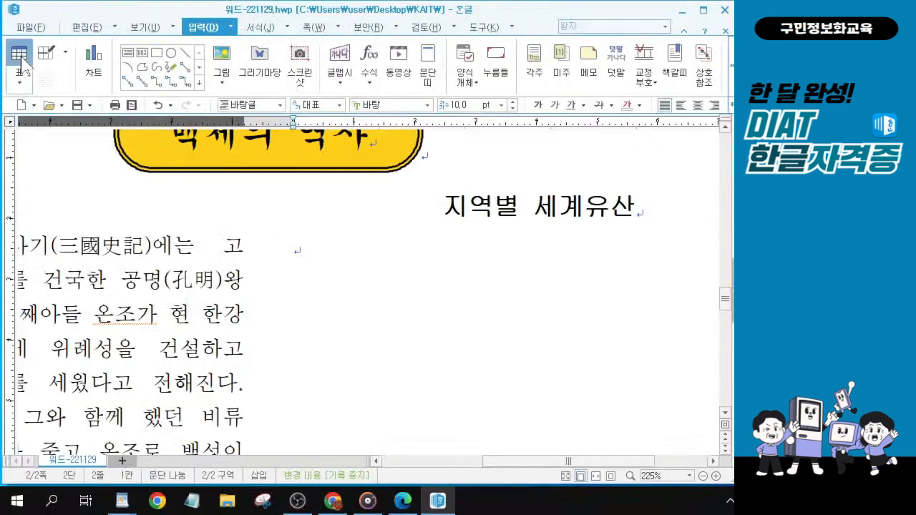
left_click(19, 56)
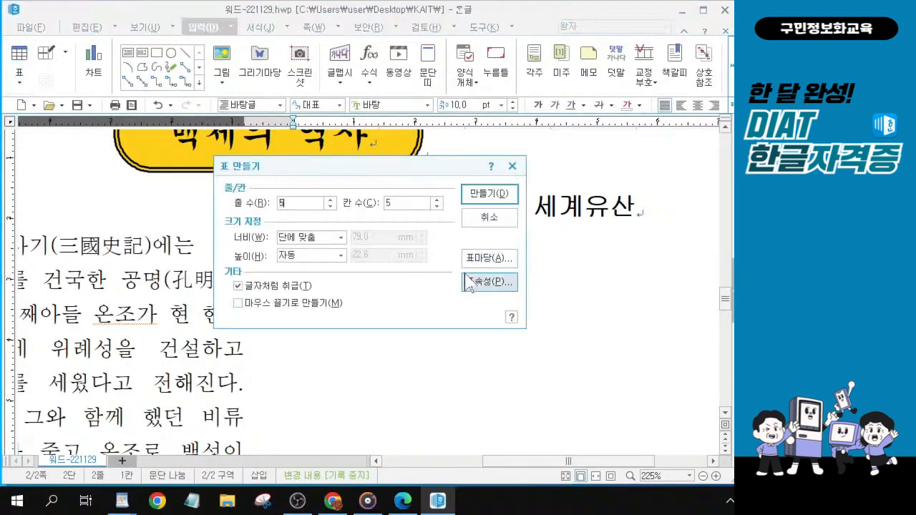
double_click(387, 203)
type("2")
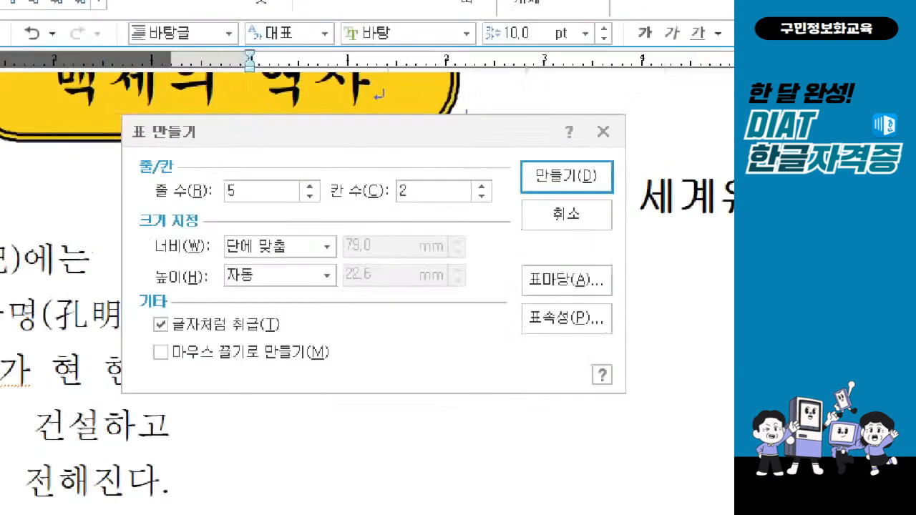
mouse_move(175, 154)
left_mouse_down()
mouse_move(198, 187)
mouse_move(277, 212)
left_mouse_up()
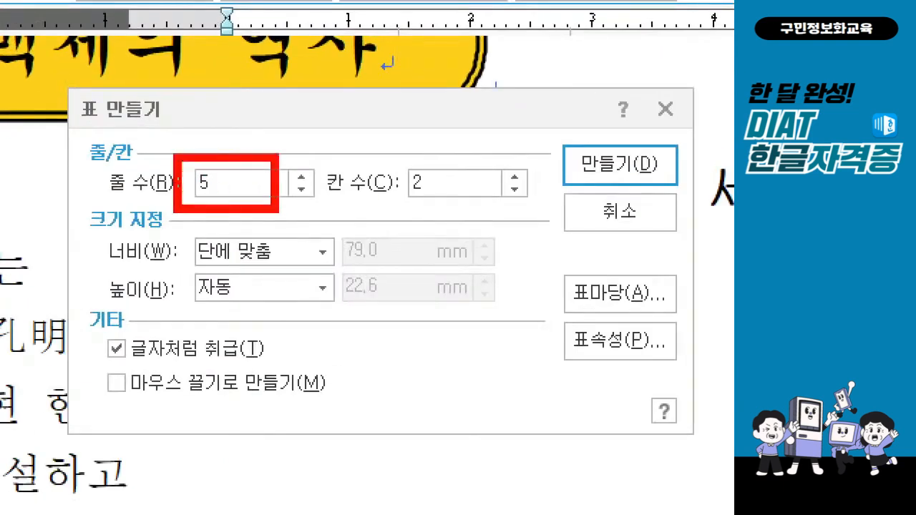
left_click_drag(388, 154, 484, 200)
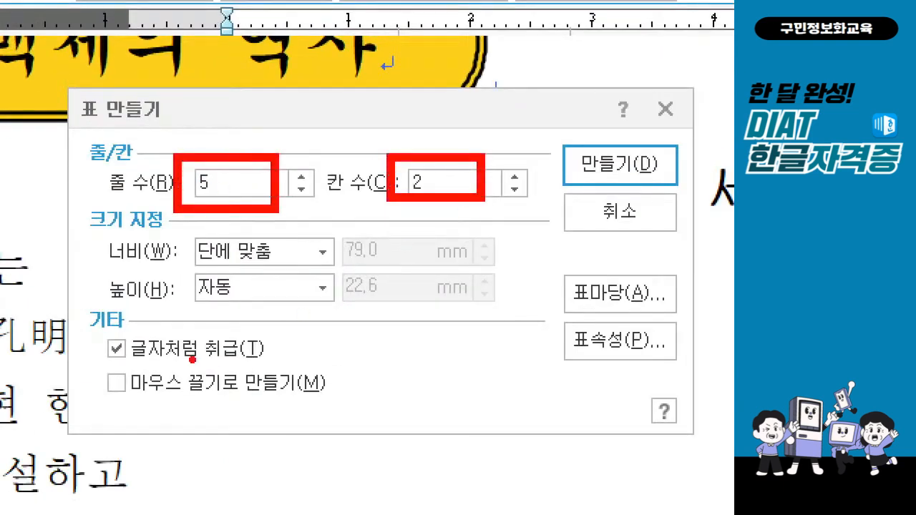
mouse_move(89, 326)
left_mouse_down()
mouse_move(98, 362)
mouse_move(299, 369)
left_mouse_up()
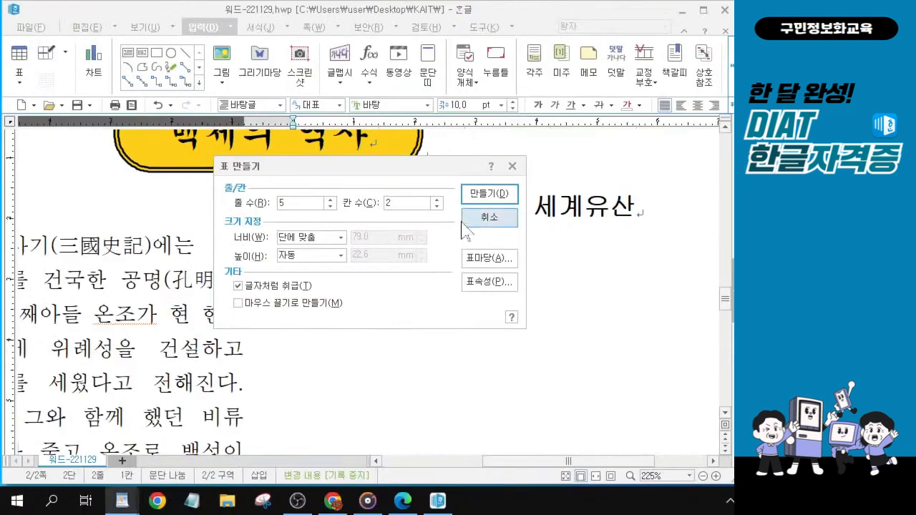
left_click(485, 201)
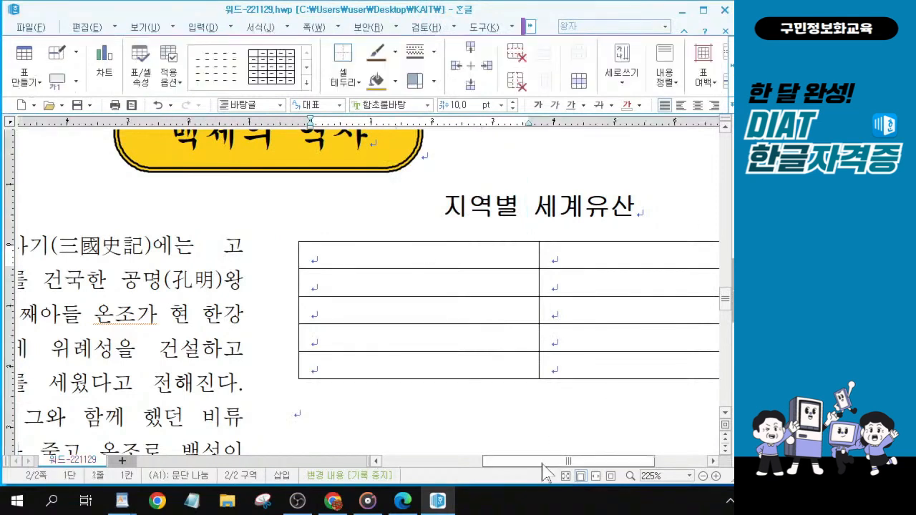
Step: Enter the headers "지역" and "등재수" in the first row of the table under "지역별 세계유산"
left_click_drag(543, 464, 603, 466)
key("alt+Tab")
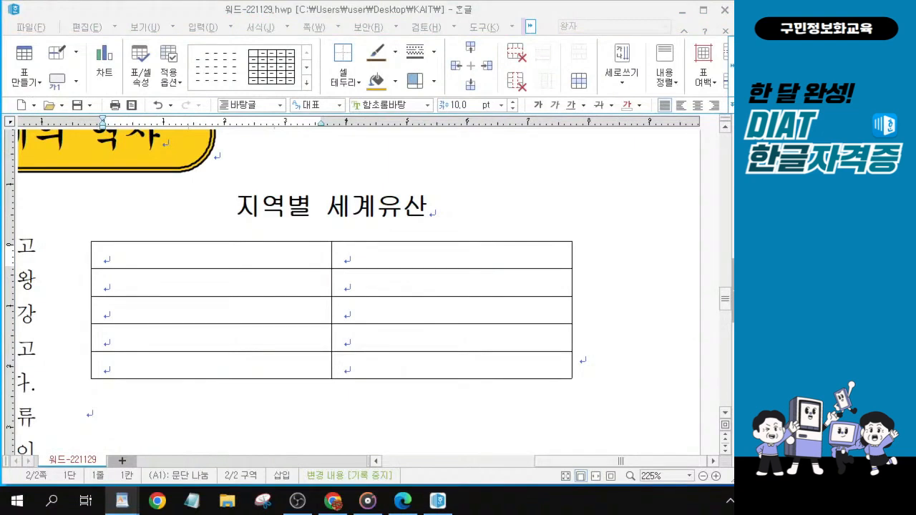
left_click(261, 257)
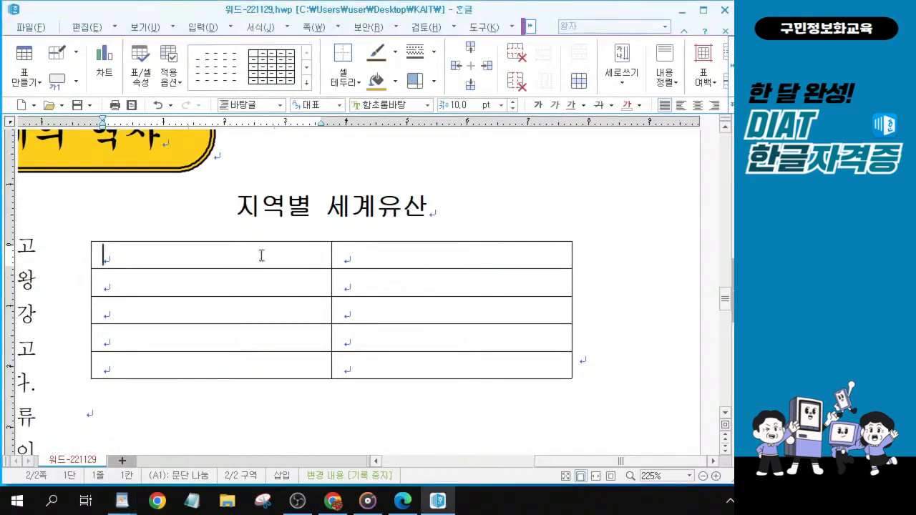
scroll(261, 255, "up", 4, "ctrl")
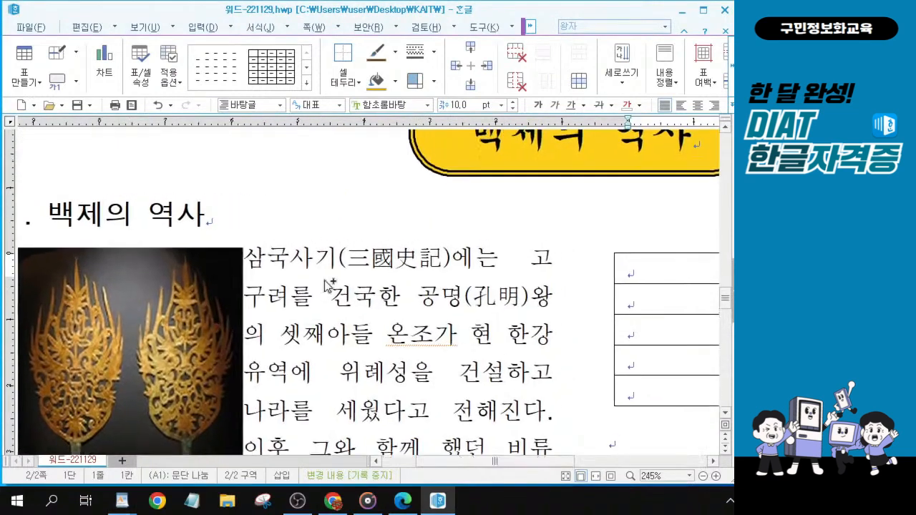
left_click_drag(523, 462, 621, 480)
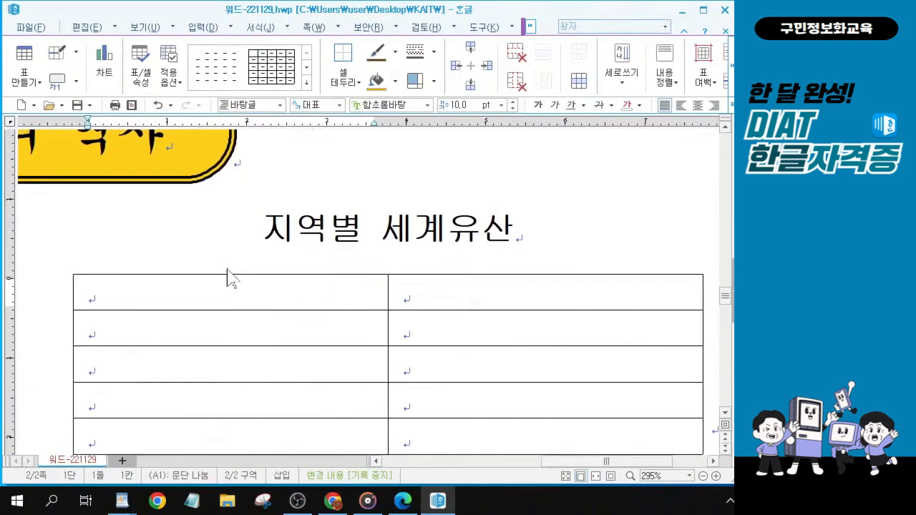
type("지역")
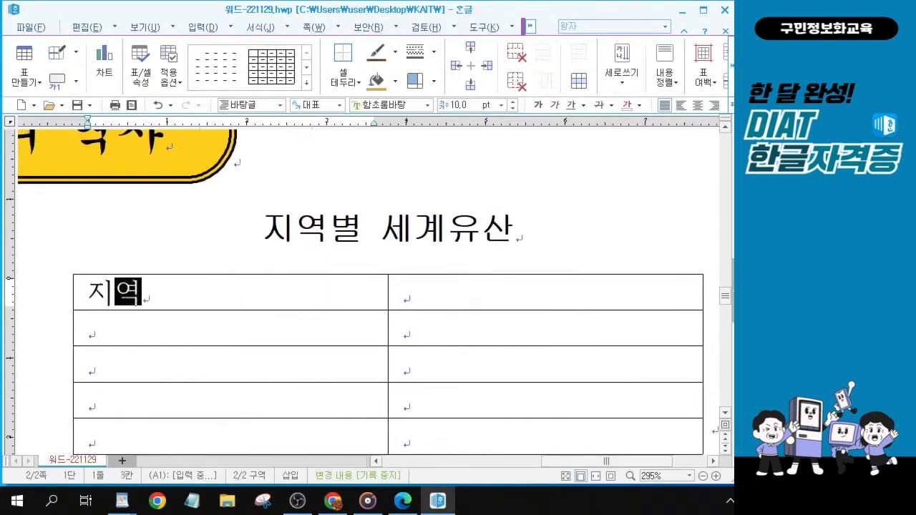
key("Tab")
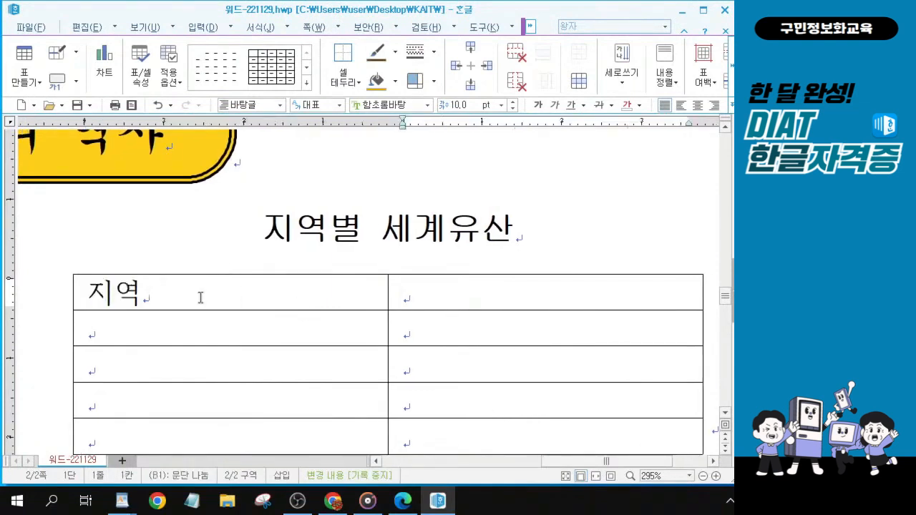
type("등재수")
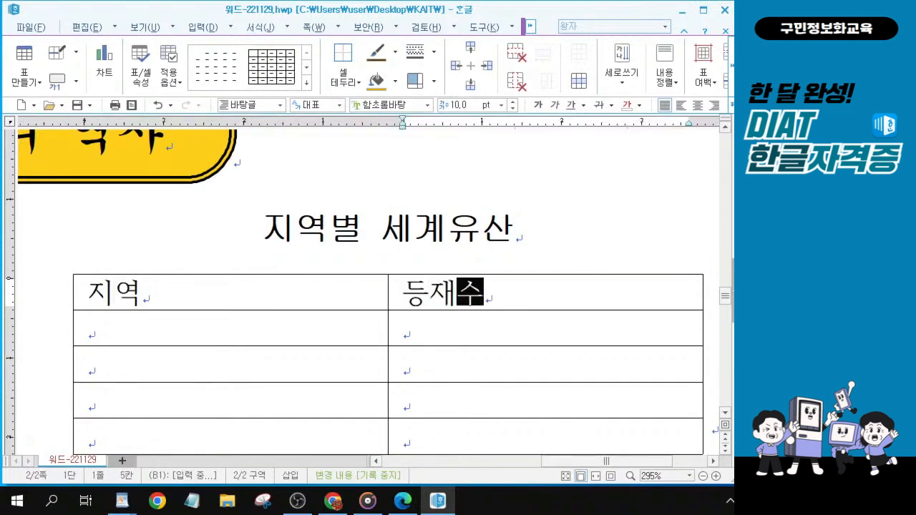
Step: Fill the second row of the table with "북미/유럽" and 506
left_click(163, 341)
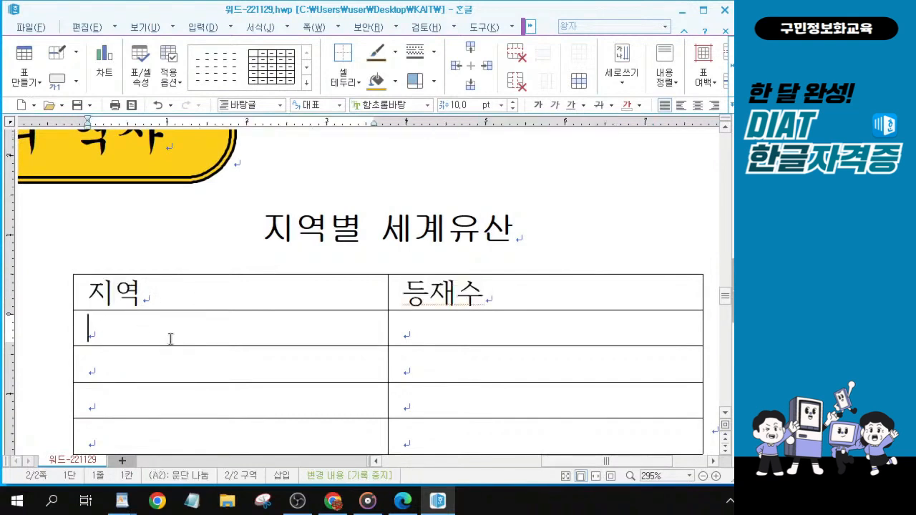
type("부ㄱ미/")
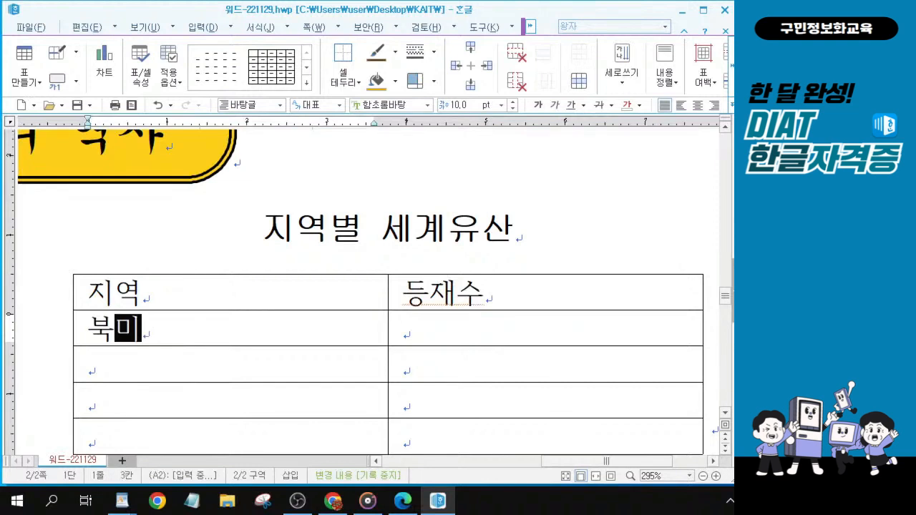
type("유러")
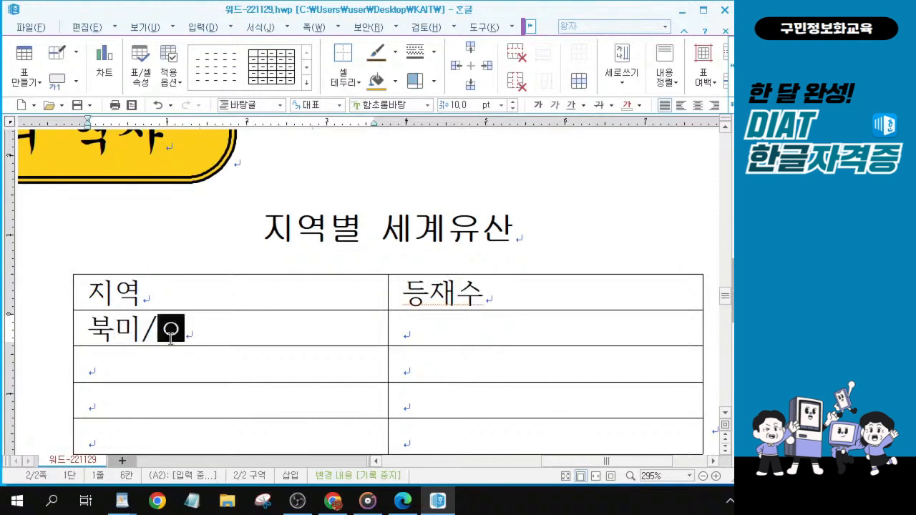
type("ㅂ")
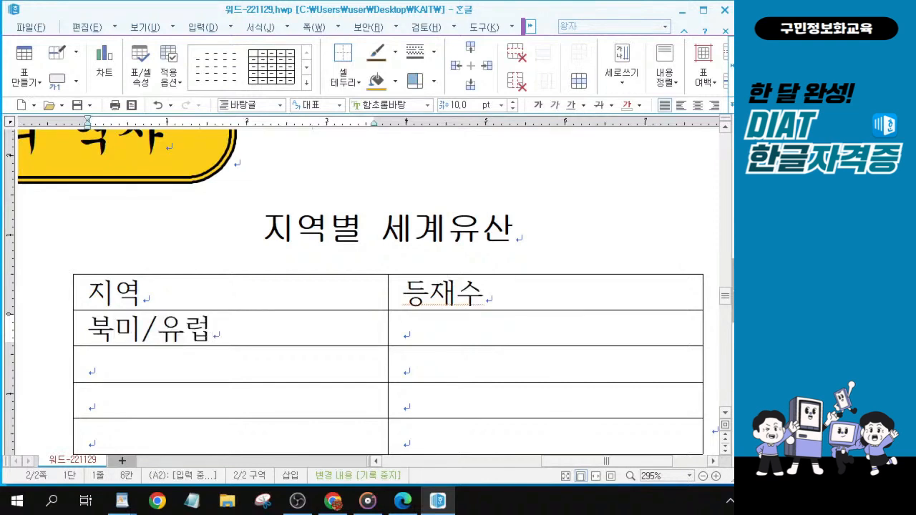
key("Tab")
type("506")
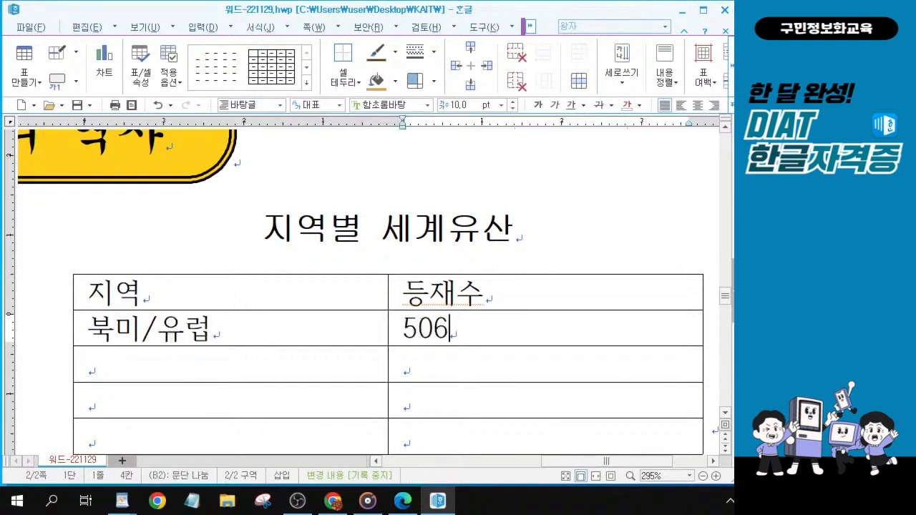
Step: Fill the third row of the table with "아시아" and 253
key("Tab")
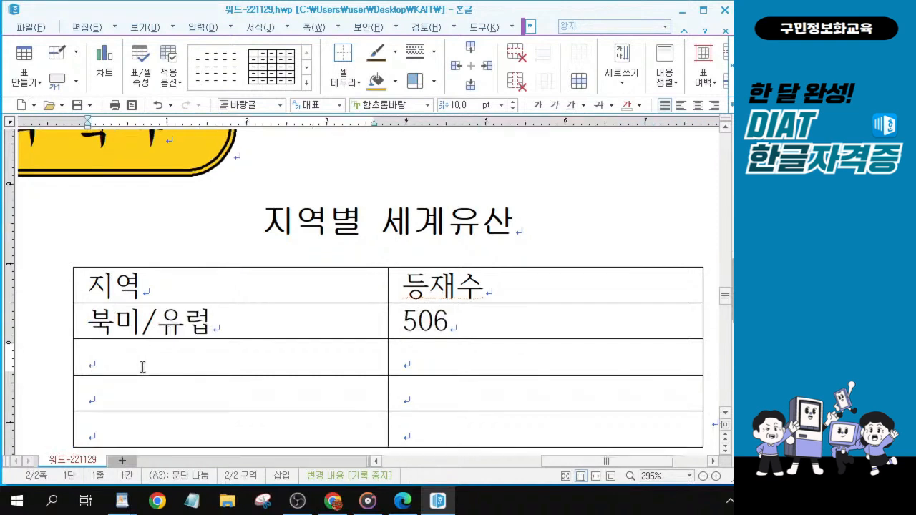
type("앗ㅣㅇㅏ")
key("Tab")
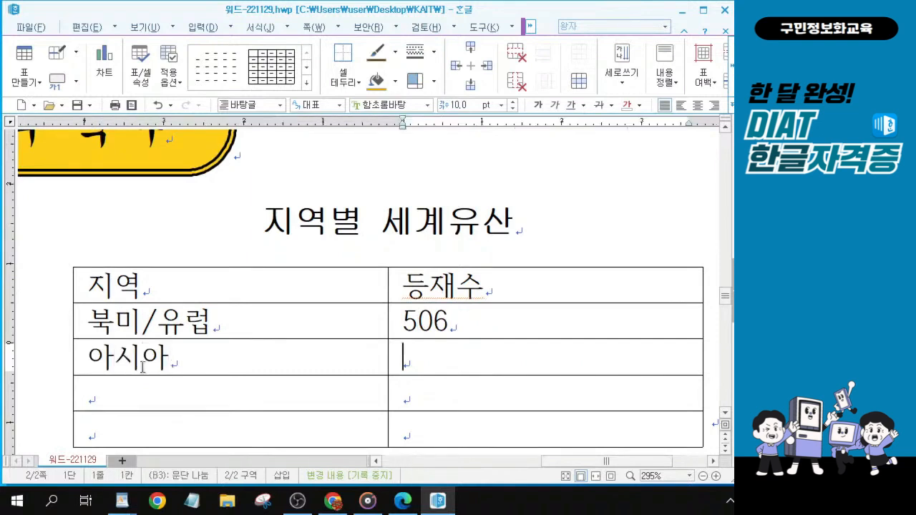
type("253")
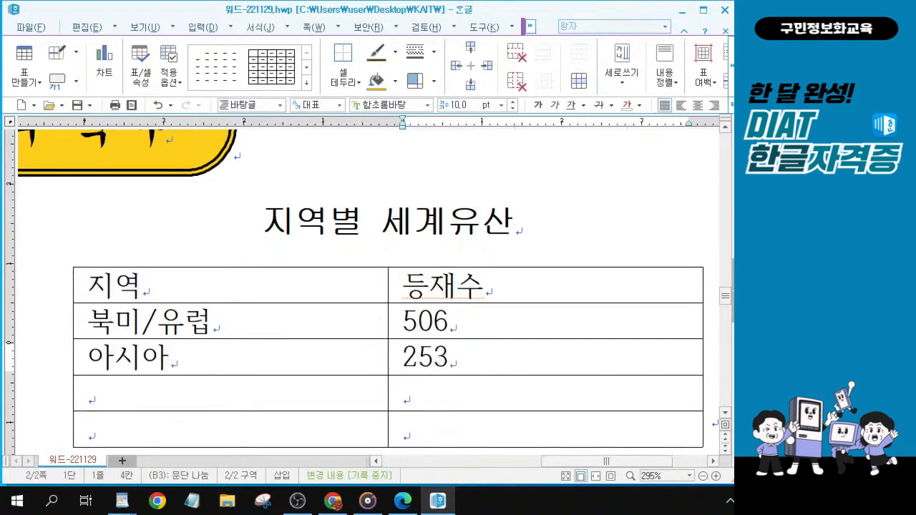
Step: Fill the fourth row of the table with "아랍연맹" and 82
key("Tab")
type("아랍ㅇ")
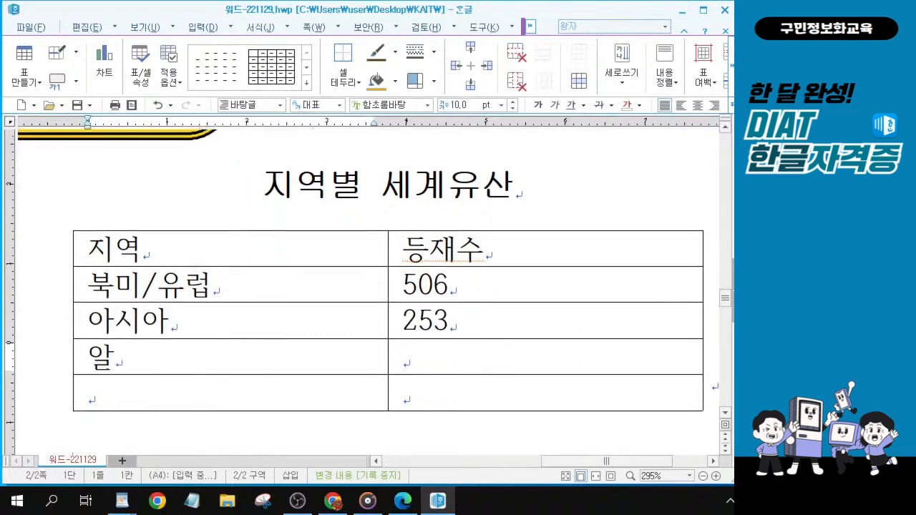
type("ㅕㄴㅁㅐㅇ")
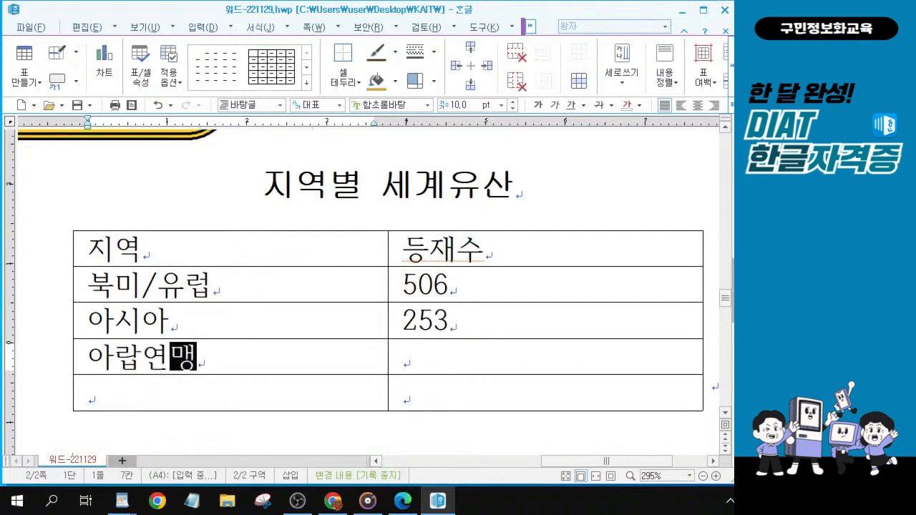
key("Tab")
type("82")
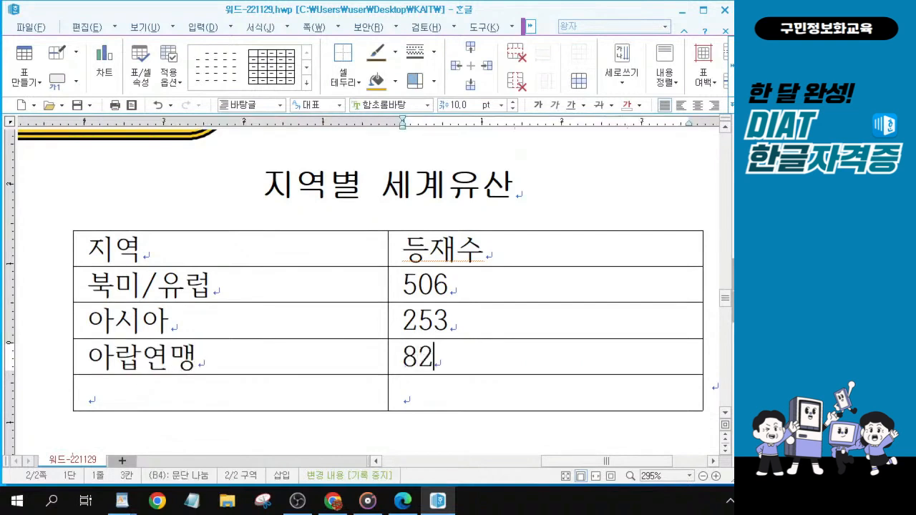
Step: Fill the last row of the table with "남미" and 139
key("Tab")
type("ㄴㅏㅁㅁㅣ")
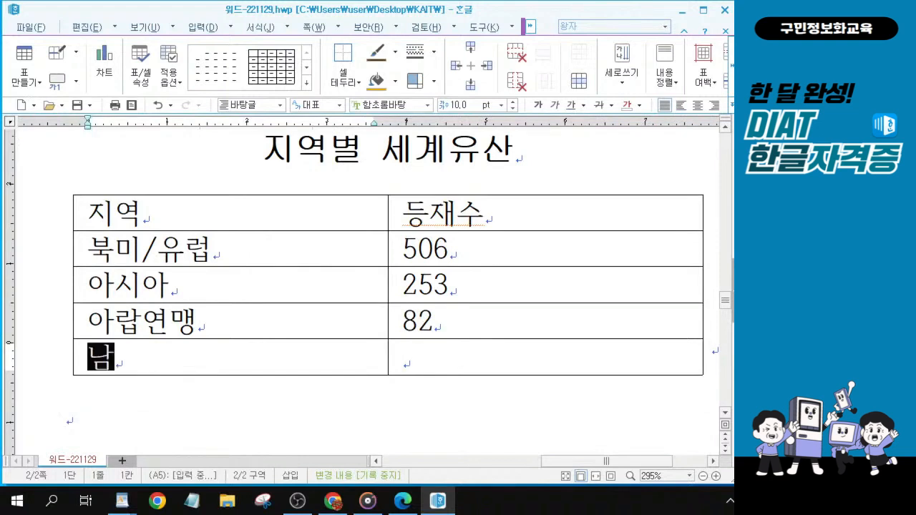
key("Tab")
type("139")
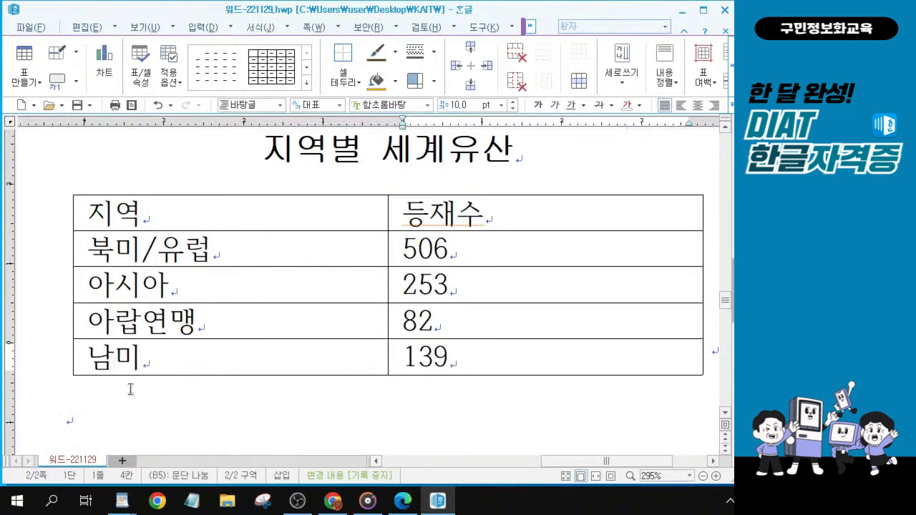
left_click(236, 212)
left_click_drag(304, 230, 636, 375)
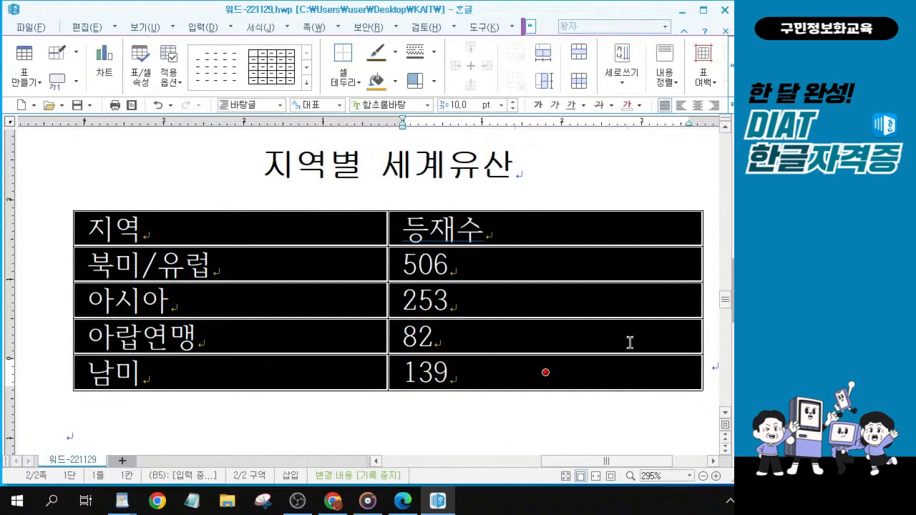
scroll(626, 343, "up", 1)
scroll(626, 343, "up", 3)
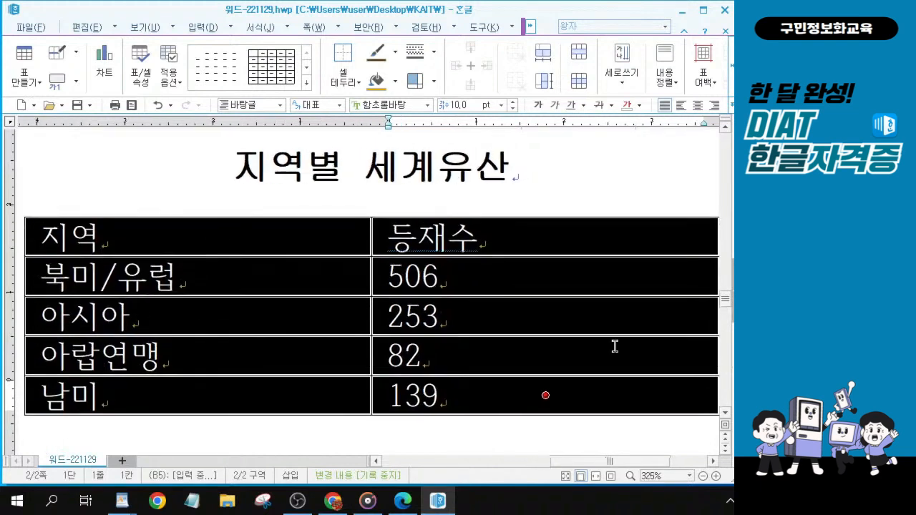
scroll(484, 365, "up", 1)
left_click_drag(560, 462, 548, 466)
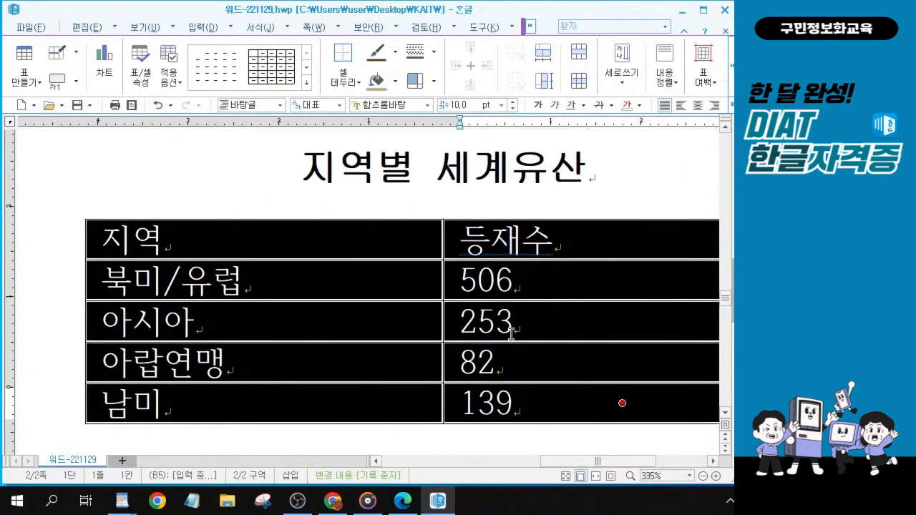
left_click_drag(727, 309, 728, 310)
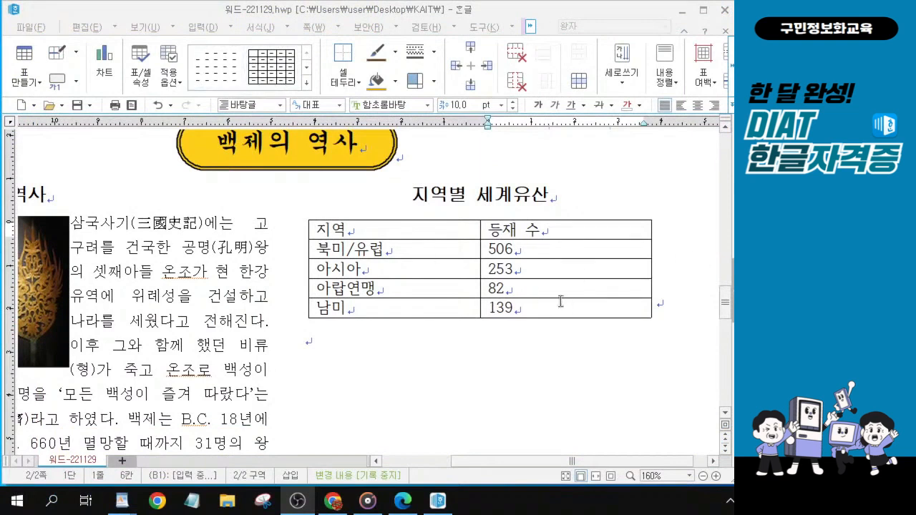
Step: Set the font of all cells in the "지역별 세계유산" table to 굴림 and centre-align their text
left_click(441, 231)
left_click_drag(442, 227, 565, 308)
key("alt+Tab")
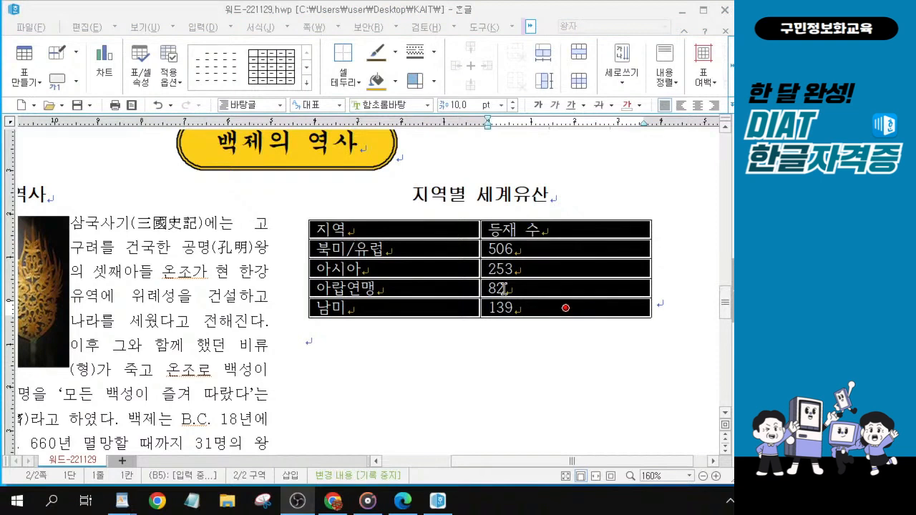
left_click(453, 228)
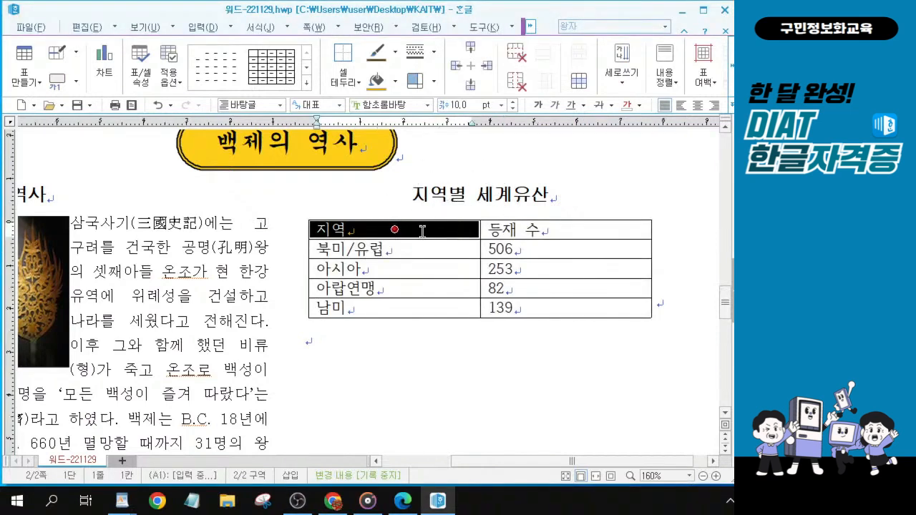
left_click_drag(453, 228, 644, 310)
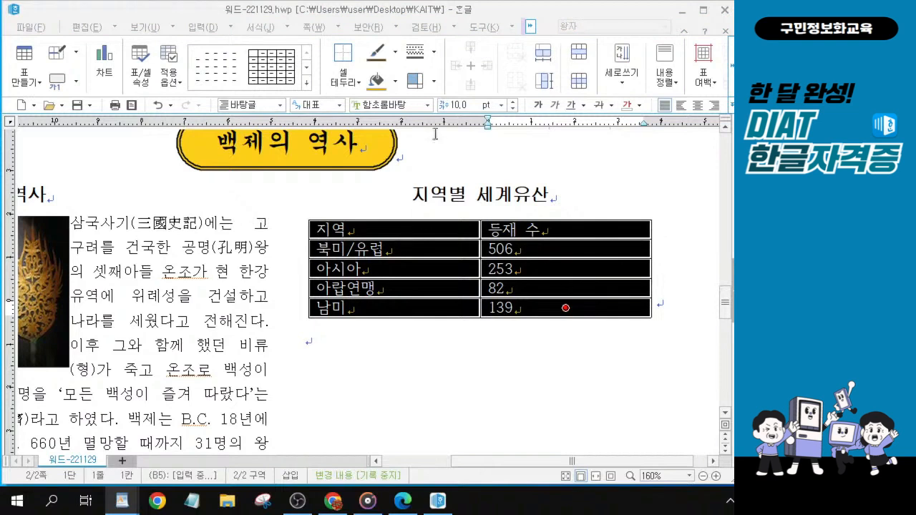
left_click(385, 105)
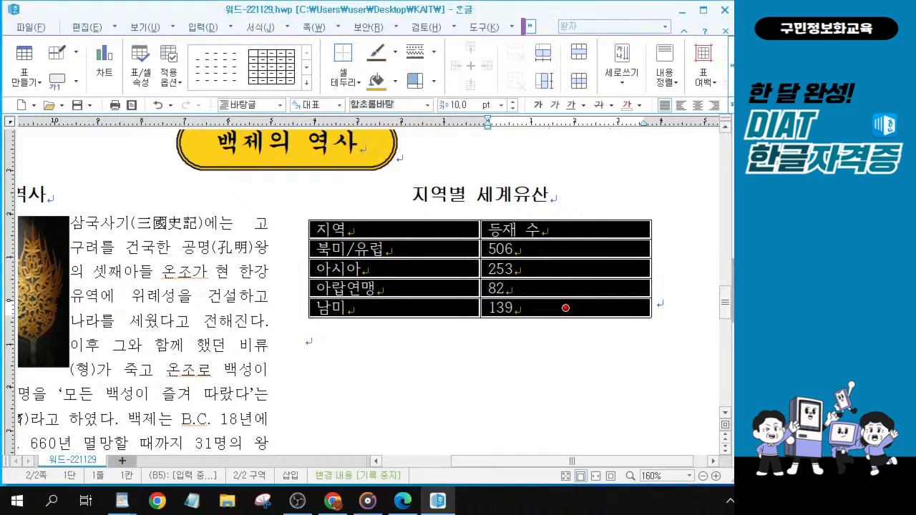
key("BackSpace")
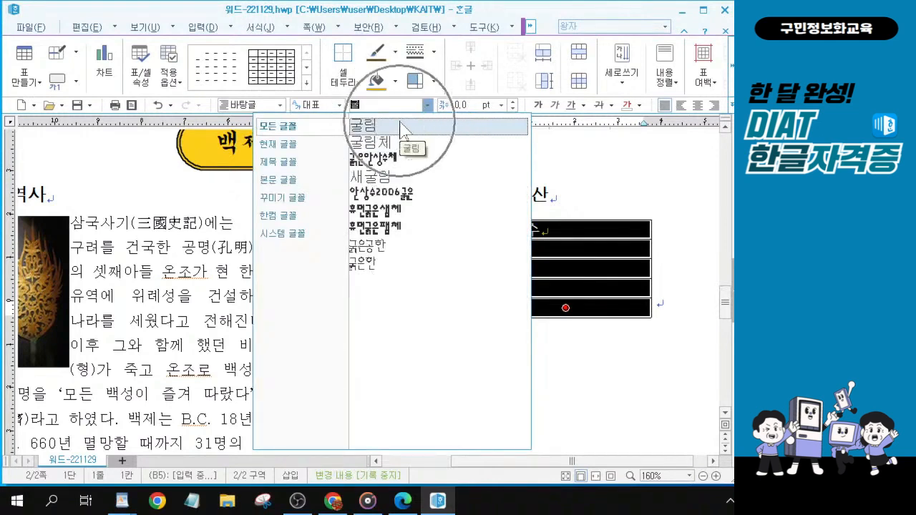
type("굴")
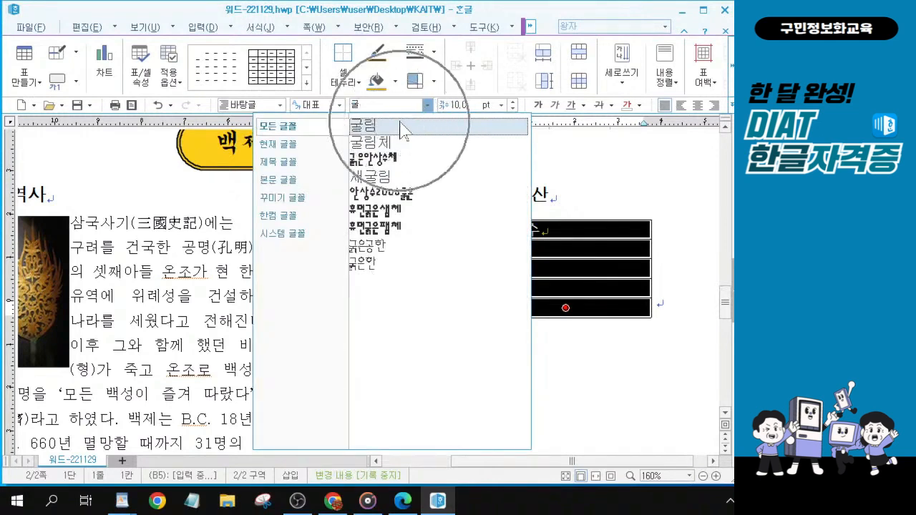
left_click(400, 128)
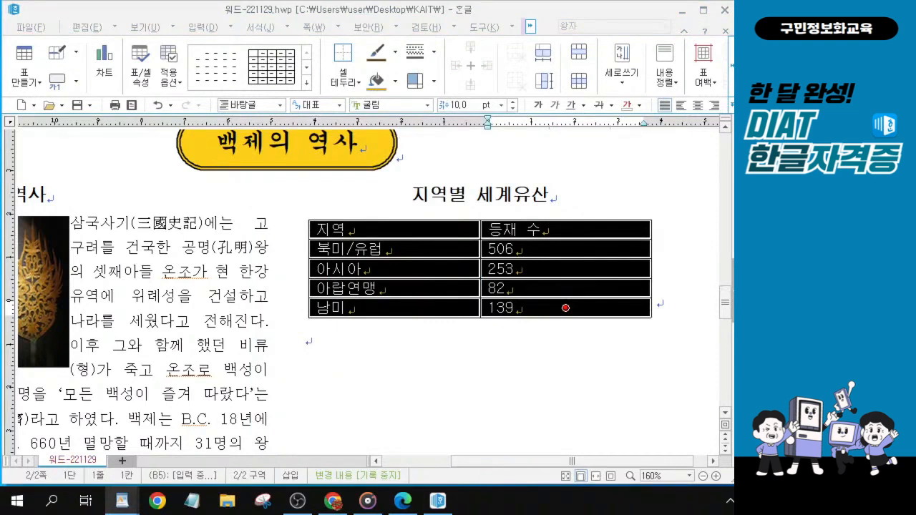
left_click(699, 114)
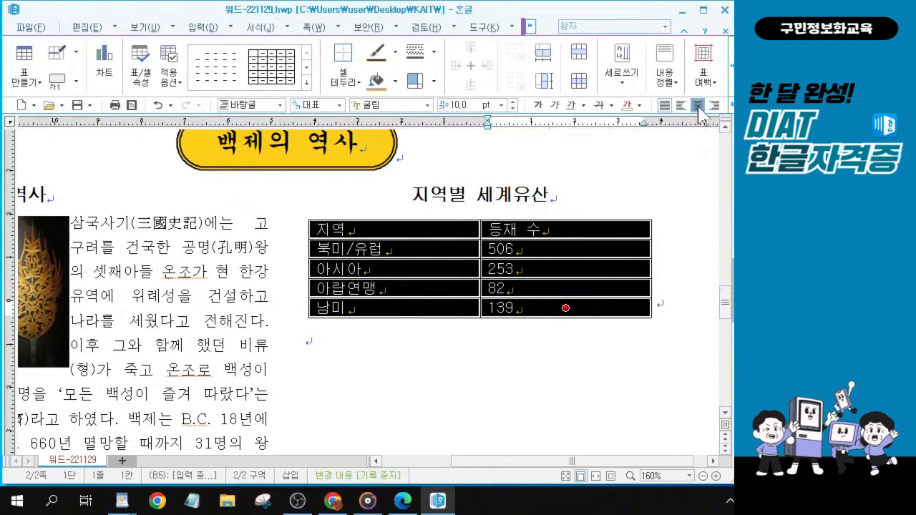
left_click(699, 107)
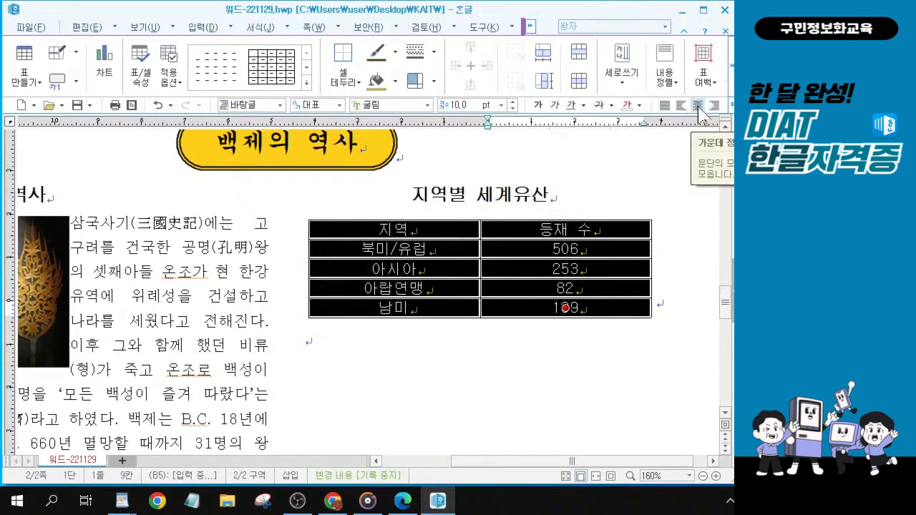
Step: Make the text of the table's header row, "지역" and "등재 수", bold
left_click_drag(429, 227, 561, 217)
left_click(430, 230)
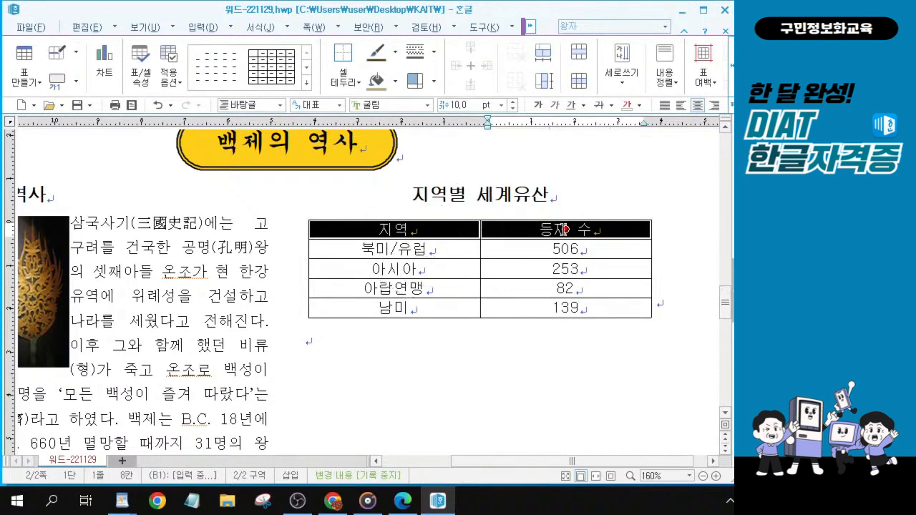
left_click(566, 228)
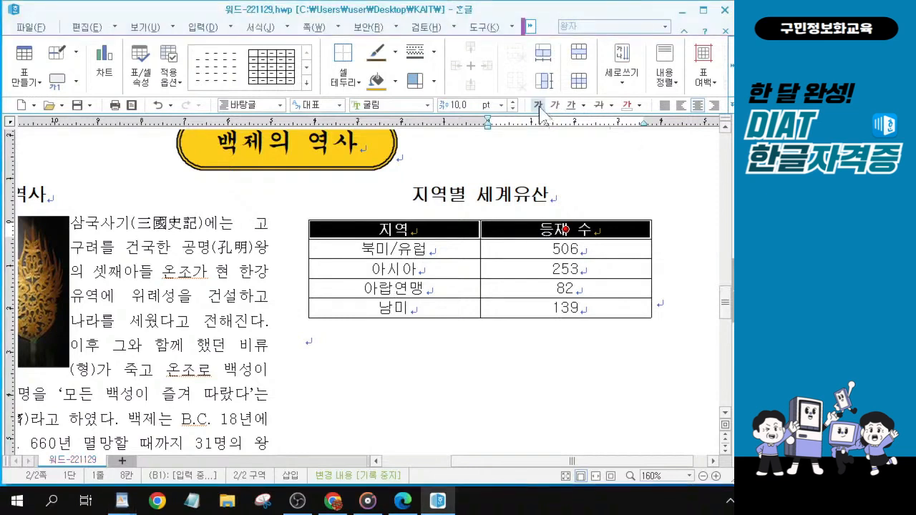
Step: Set the table's header row text to 12 pt and give the row a 0.5 mm double-line bottom border
left_click(512, 101)
left_click(512, 102)
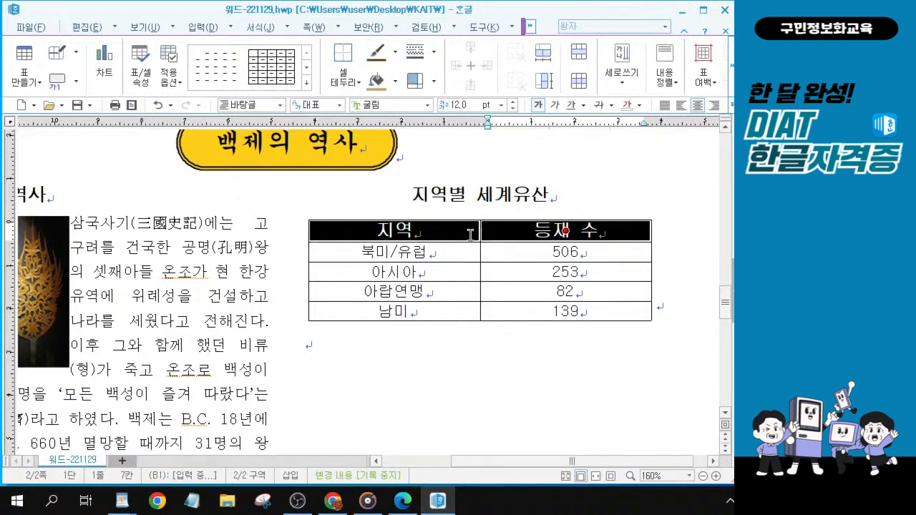
key("l")
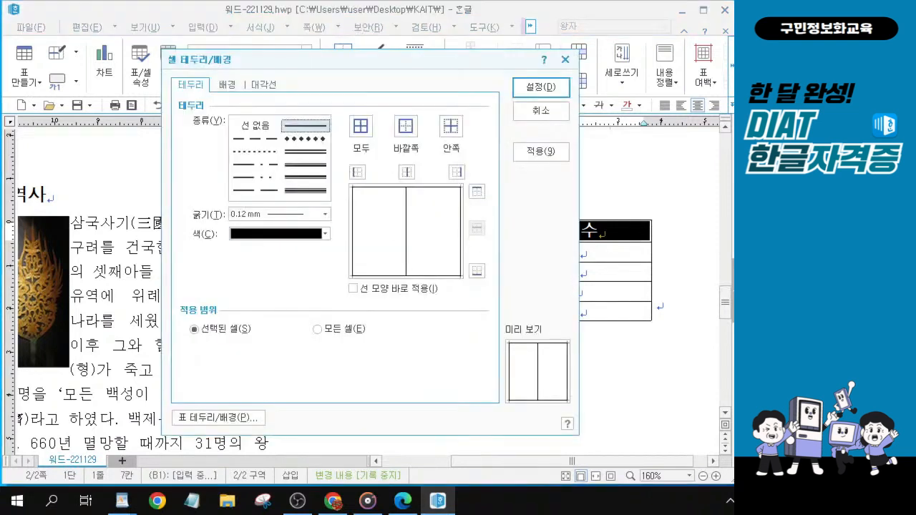
key("alt+Tab")
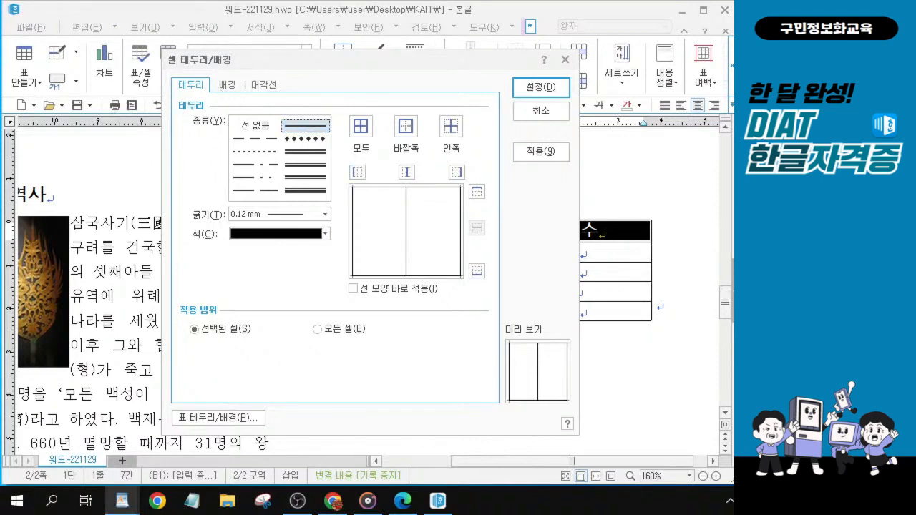
left_click(320, 159)
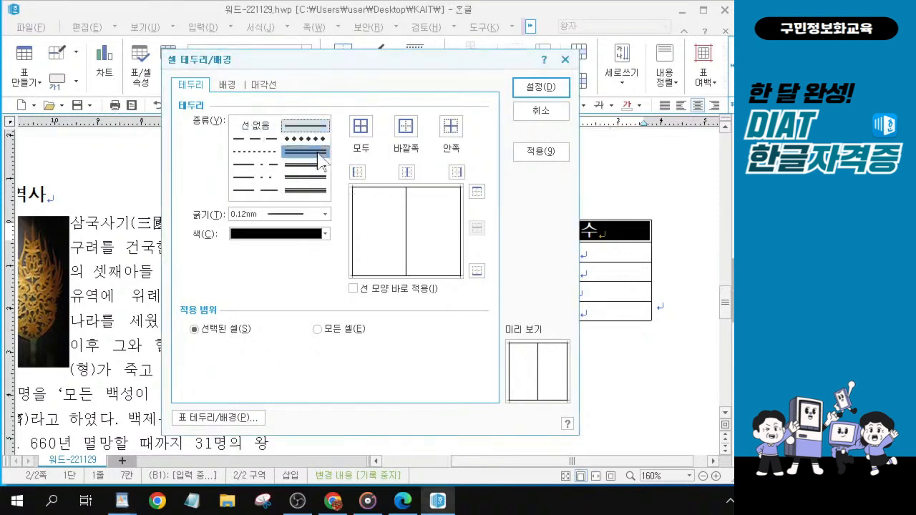
left_click(325, 214)
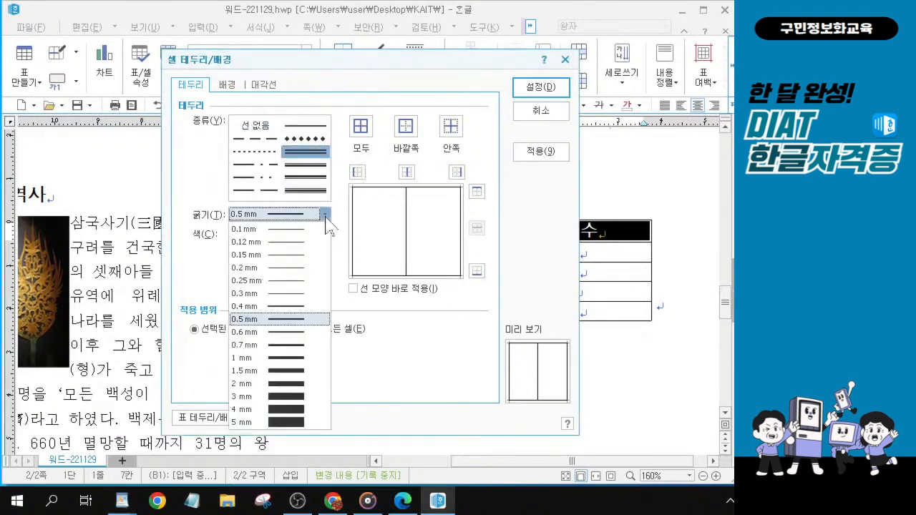
left_click(268, 319)
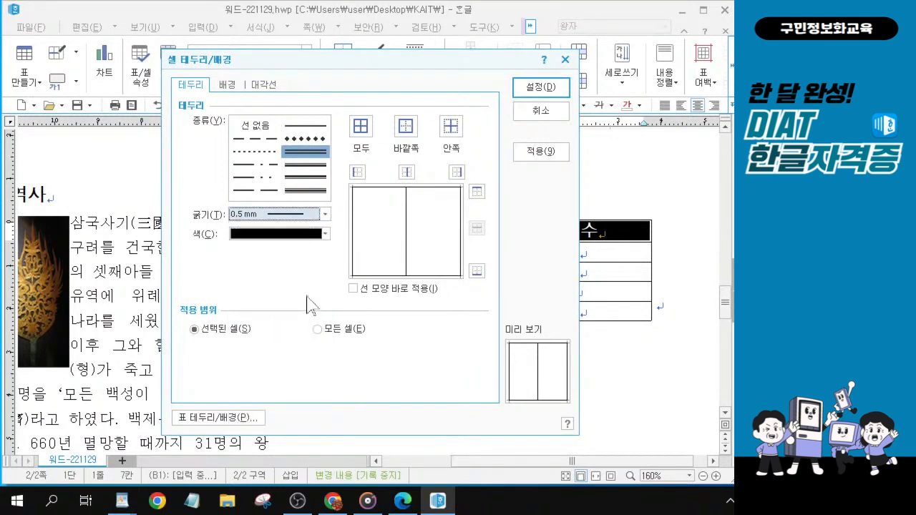
left_click(477, 271)
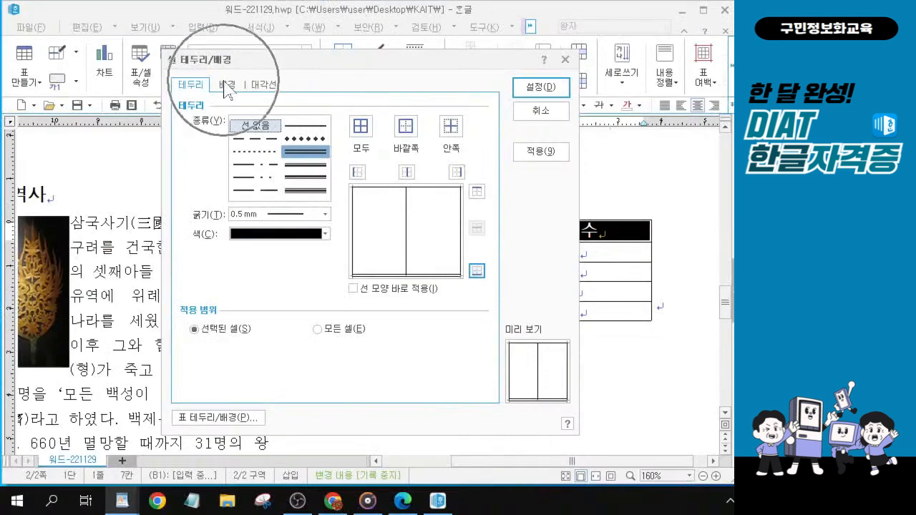
Step: Fill the header row cells with a solid colour of RGB 255, 101, 101 and apply the border and background settings
left_click(226, 86)
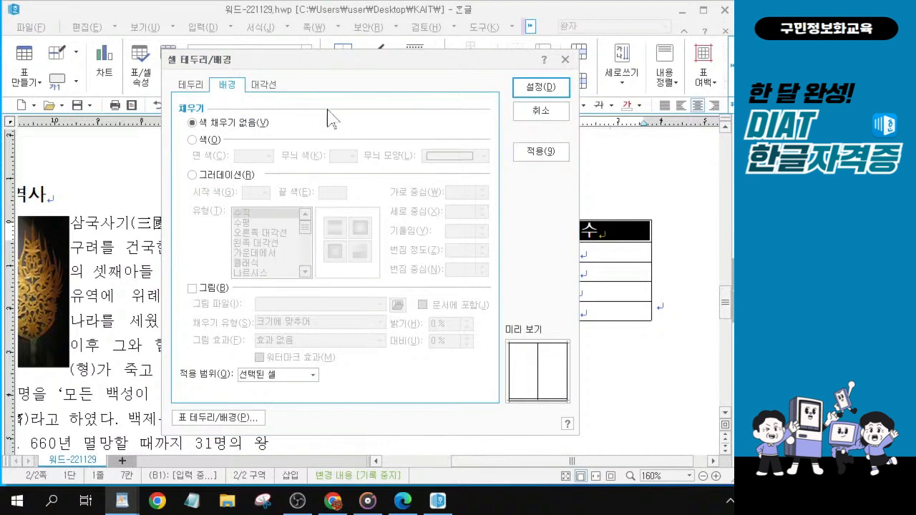
left_click(193, 140)
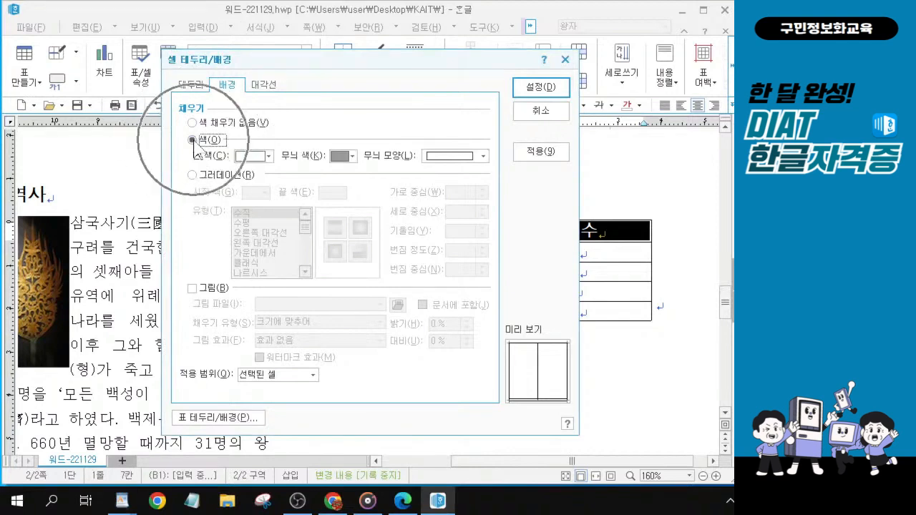
left_click(269, 157)
left_click(334, 185)
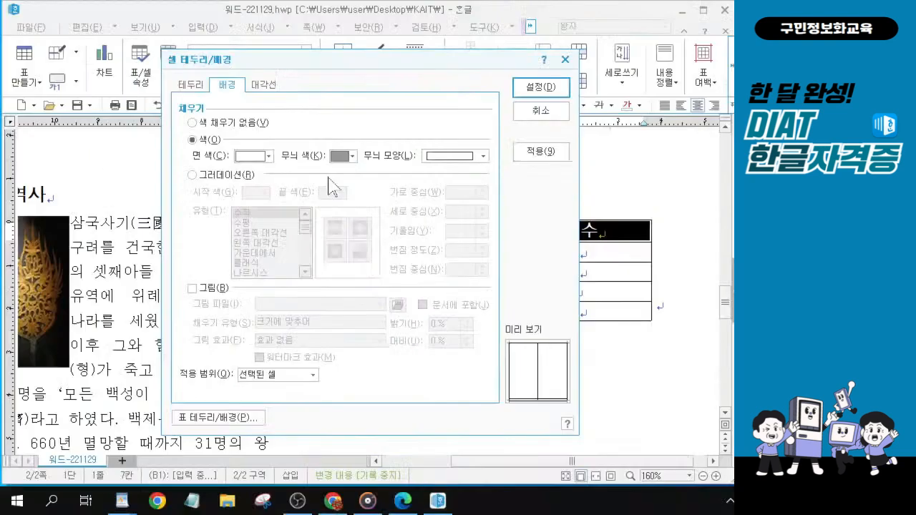
left_click(209, 135)
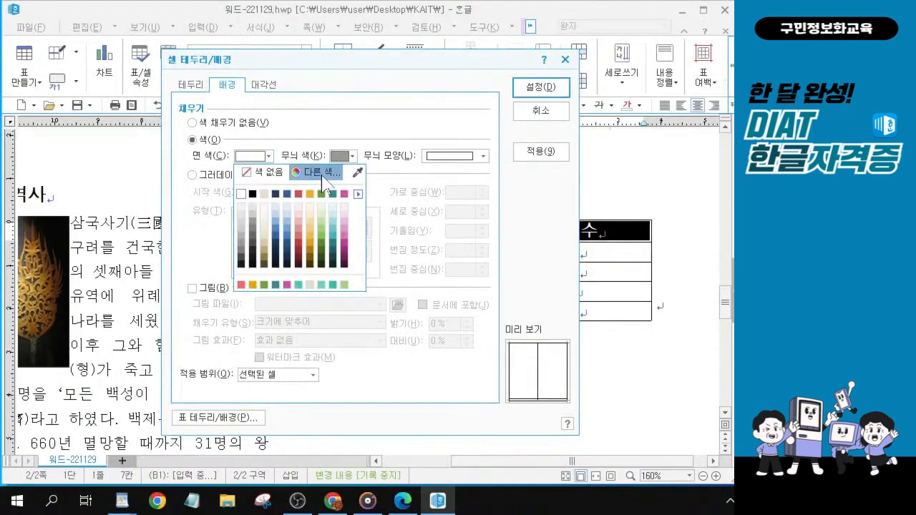
left_click(322, 175)
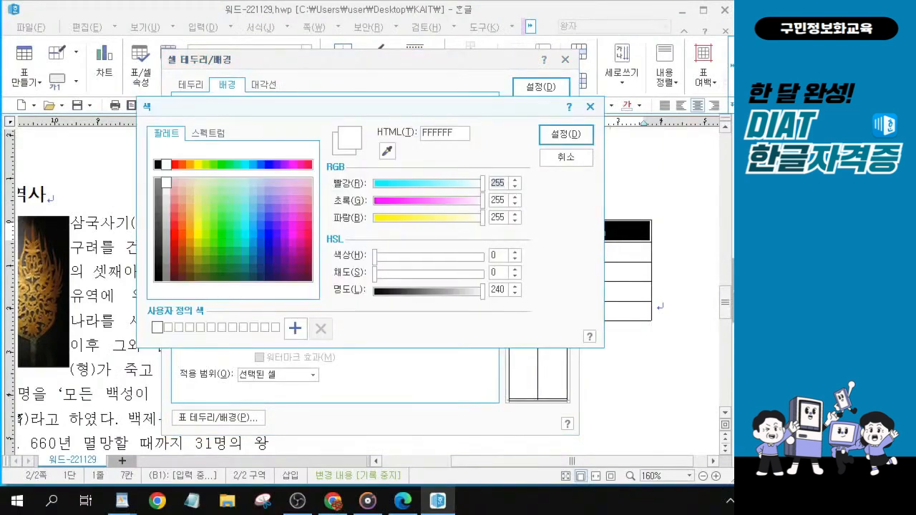
left_click(501, 200)
type("101")
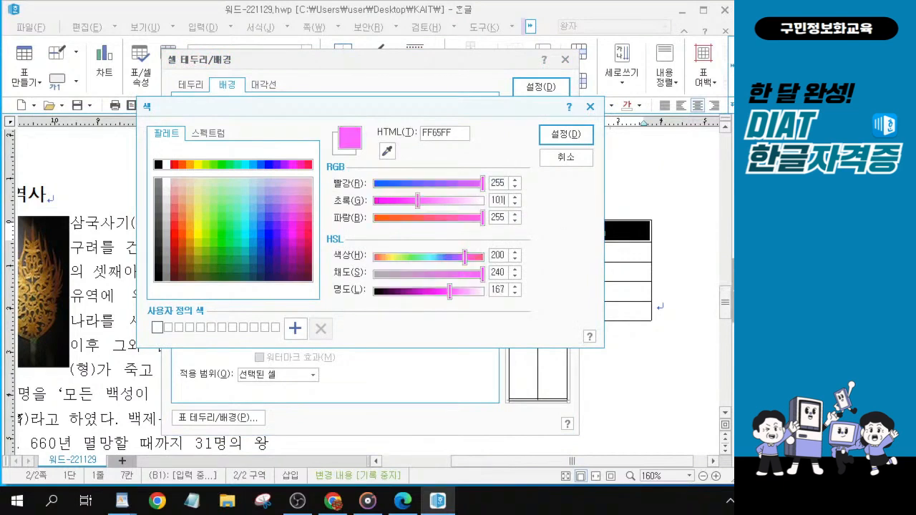
key("Tab")
type("101")
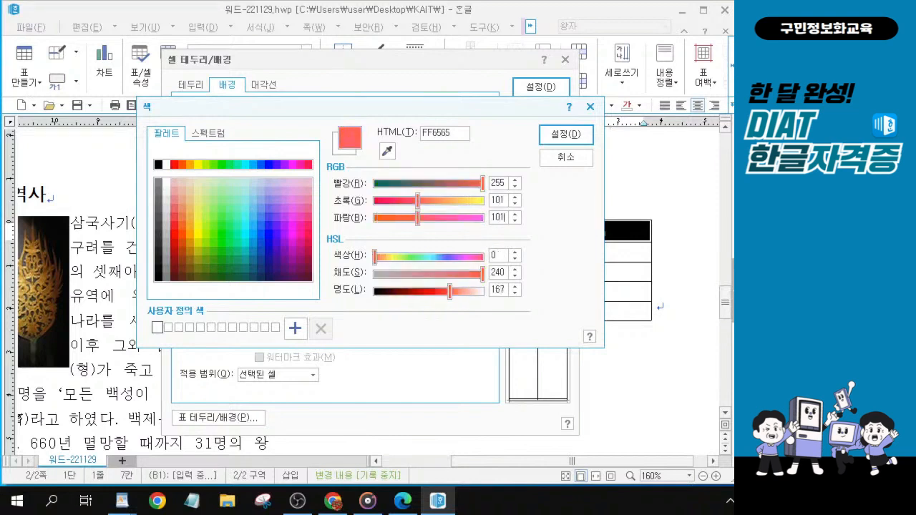
key("alt")
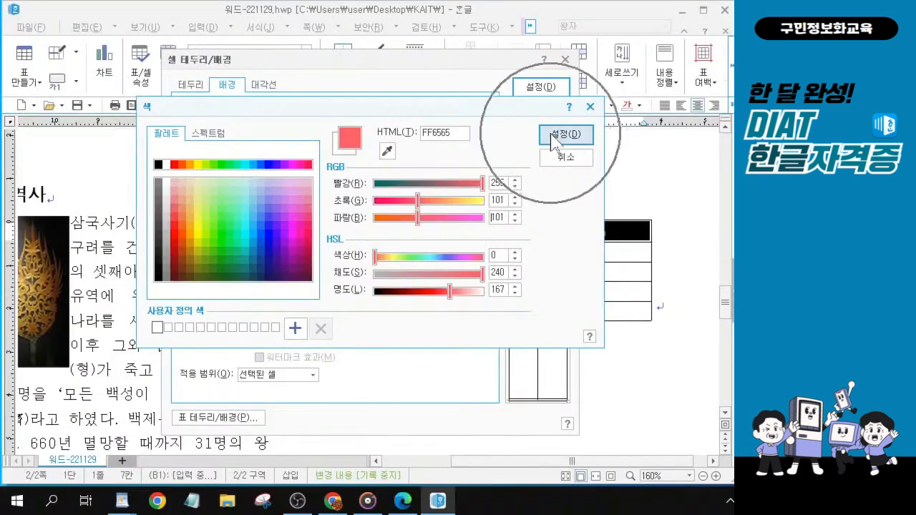
left_click(551, 136)
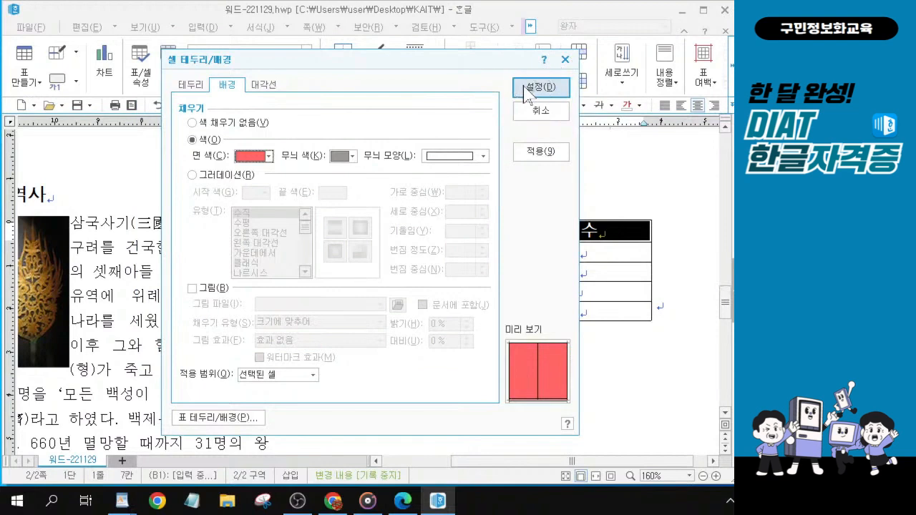
left_click(528, 90)
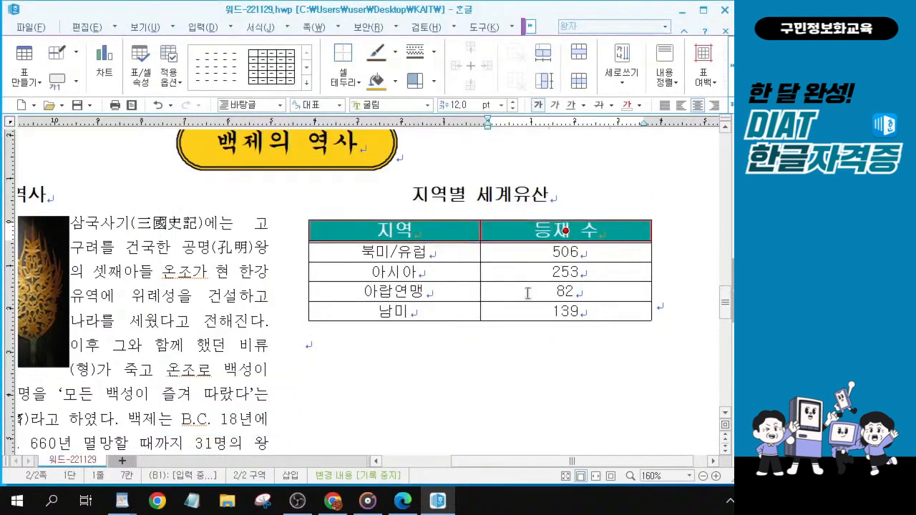
Step: Increase the height of all five rows of the "지역별 세계유산" table by three increments, and clear the cell selection
left_click_drag(450, 233, 576, 312)
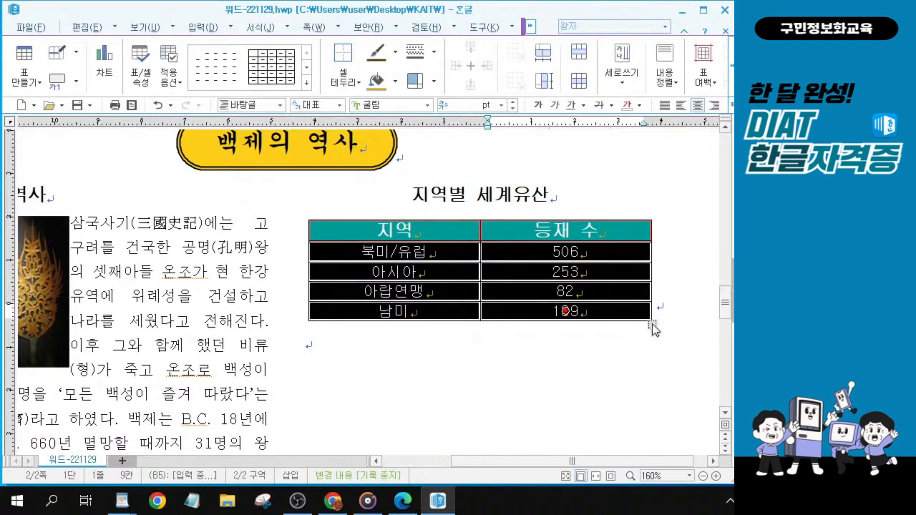
key("ctrl+Down")
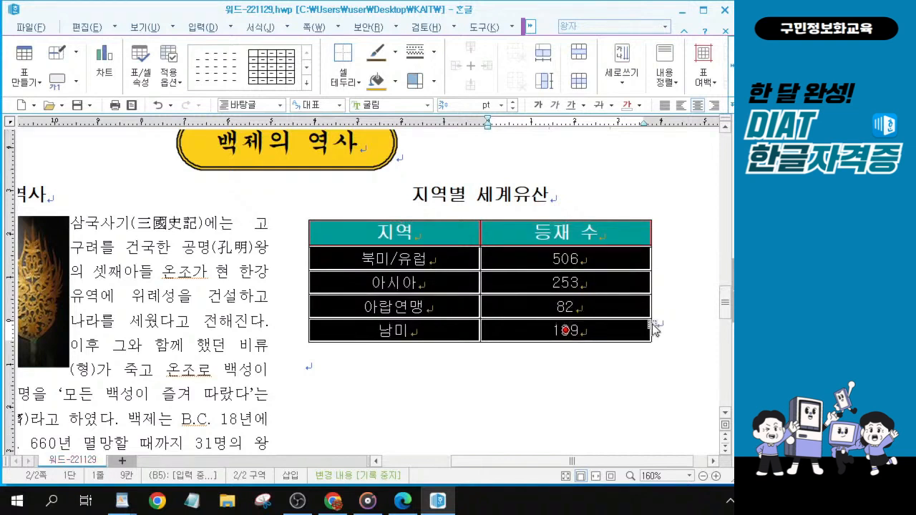
key("ctrl+Down")
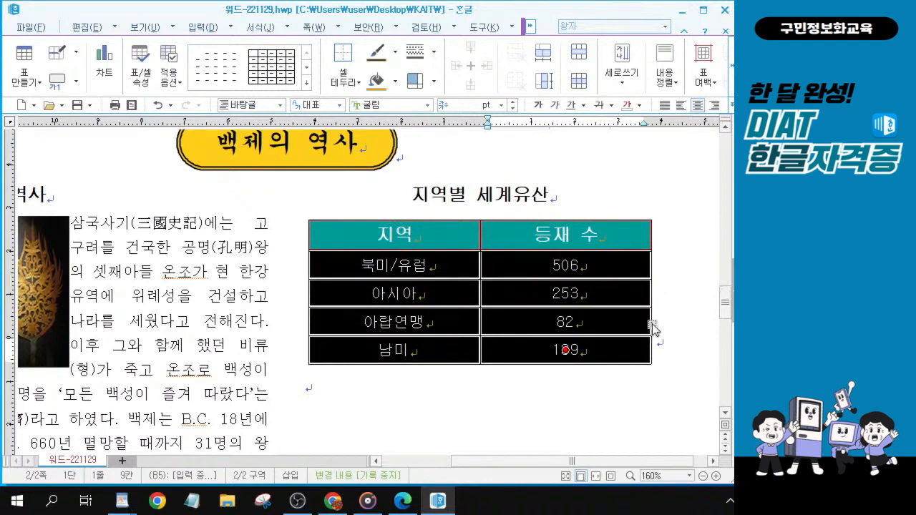
key("ctrl+Down")
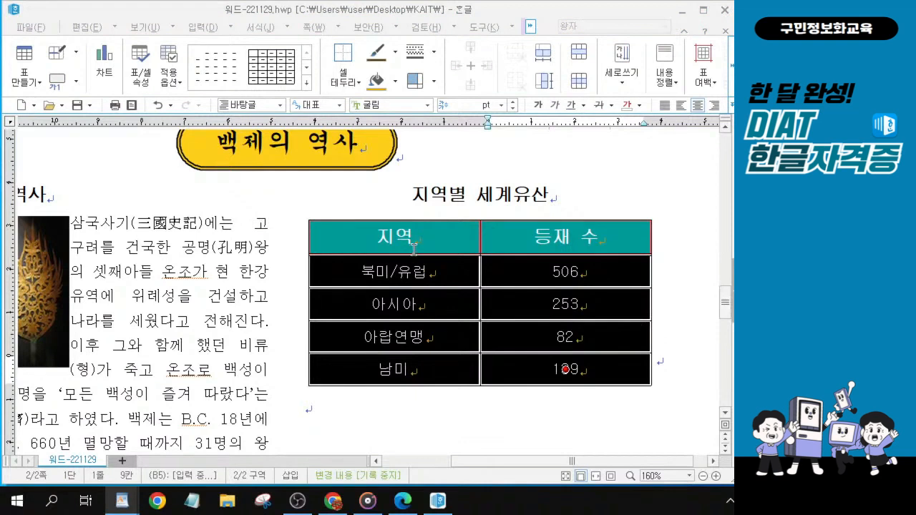
left_click(455, 325)
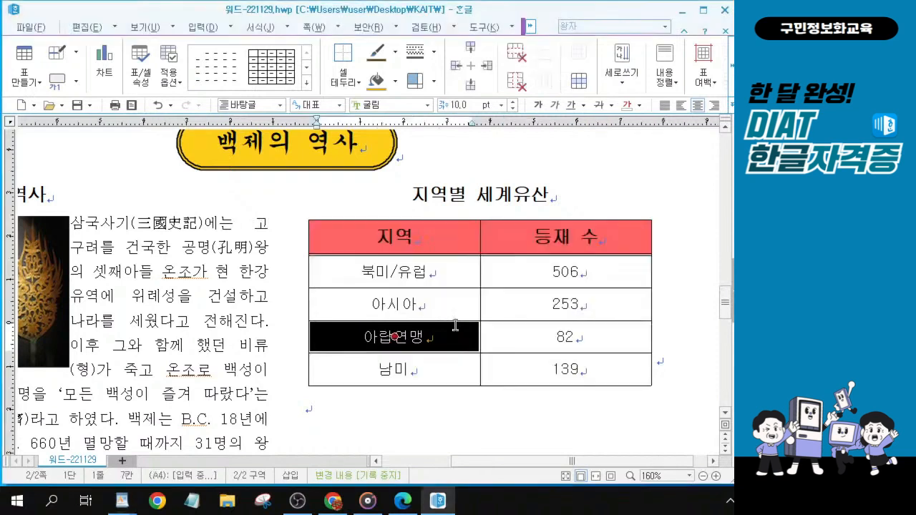
key("Escape")
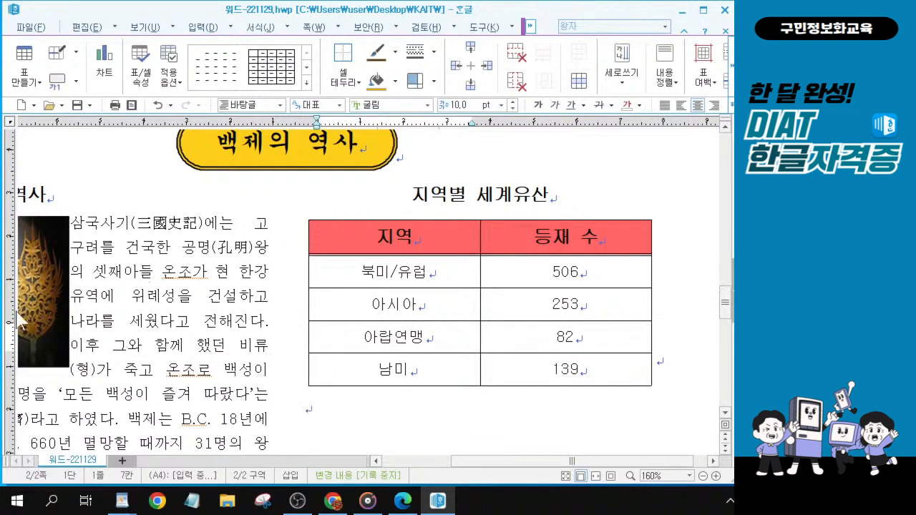
Step: Insert a chart based on all cells of the "지역별 세계유산" table
left_click_drag(412, 229, 566, 369)
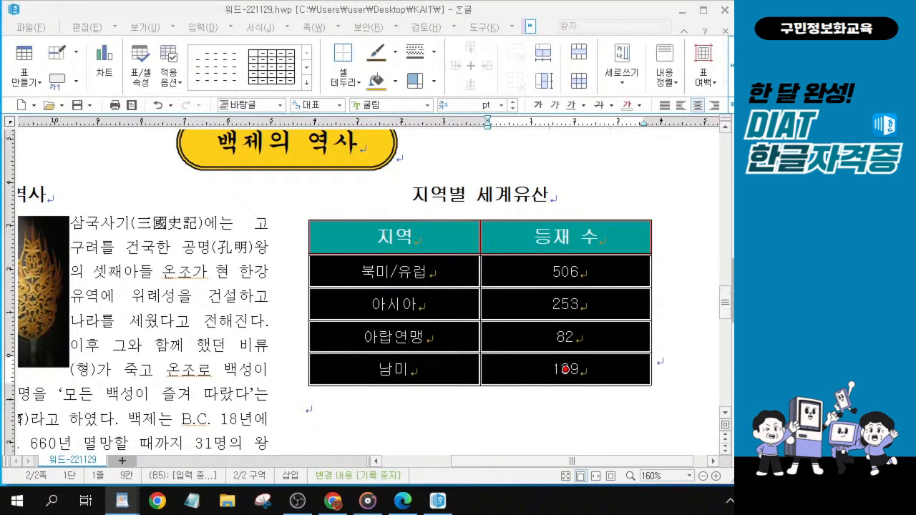
left_click(529, 30)
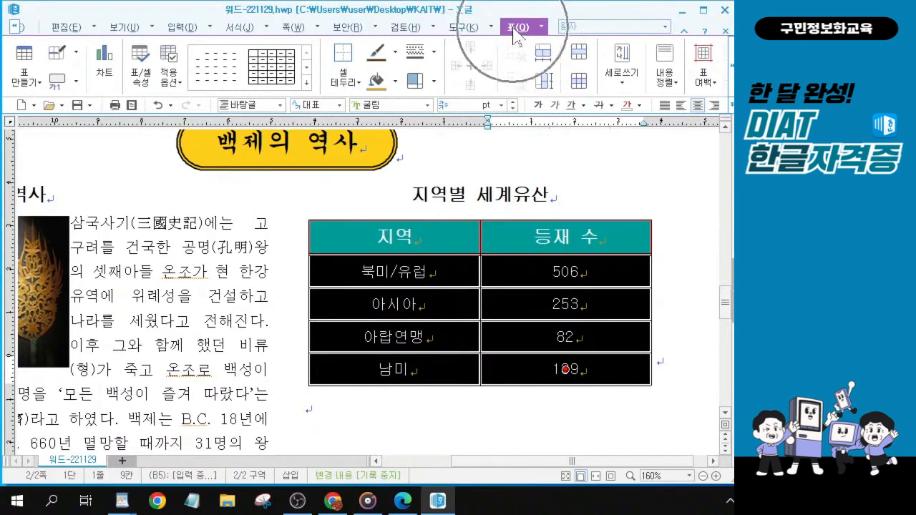
key("ctrl")
key("ctrl")
key("ctrl")
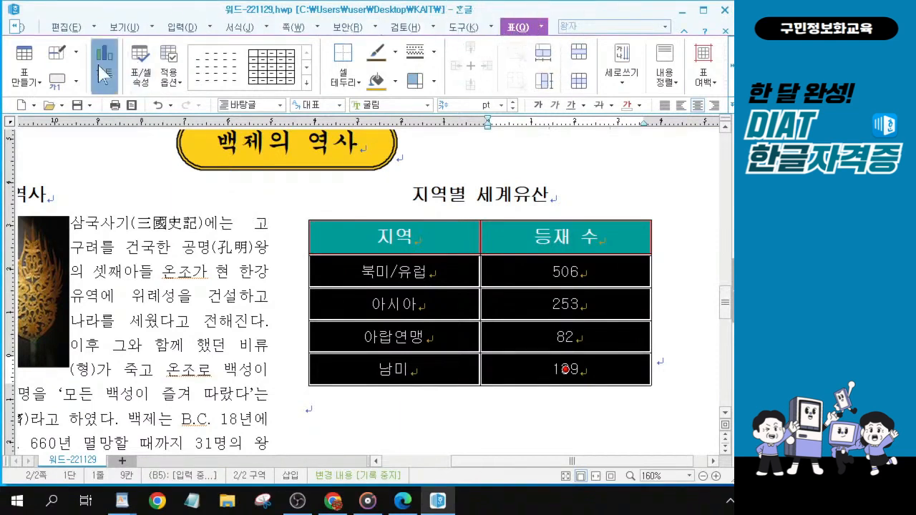
key("ctrl")
key("ctrl")
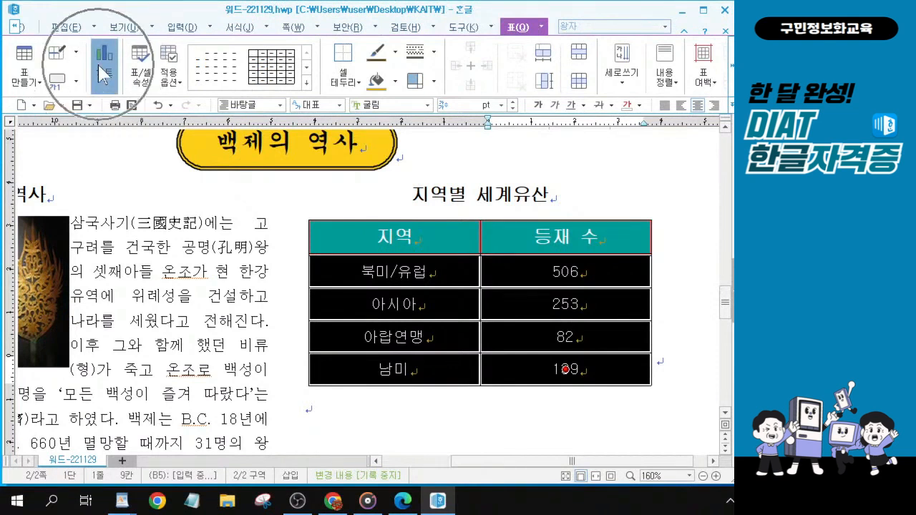
key("ctrl")
key("ctrl")
key("ctrl")
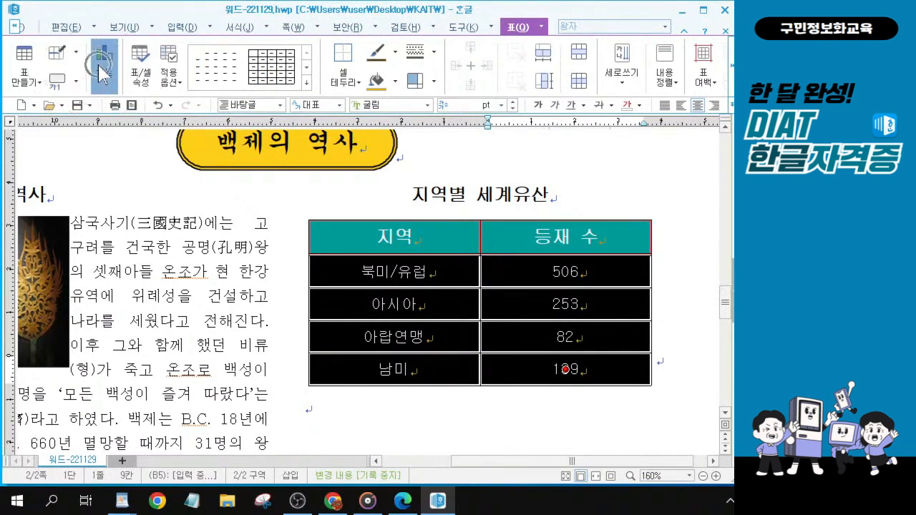
key("ctrl")
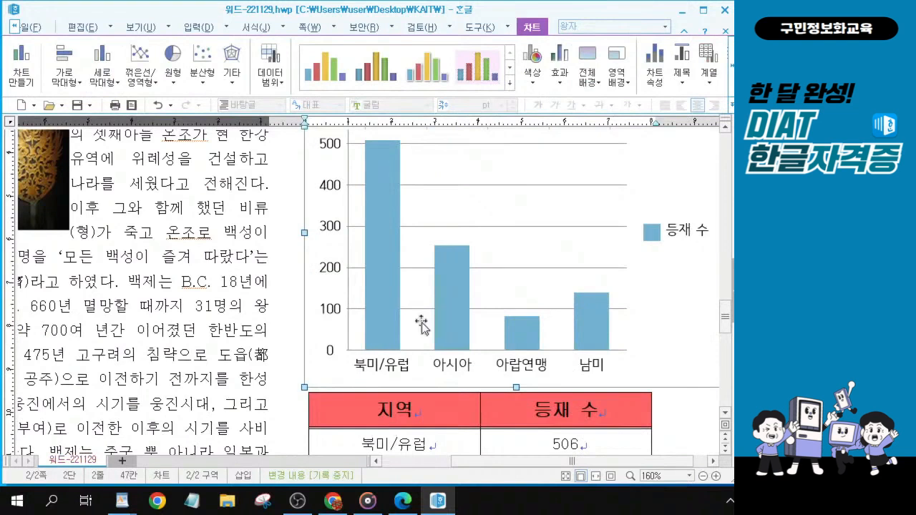
Step: Set the chart's fixed width to 80 mm and its height to 90 mm in the object properties
scroll(510, 241, "down", 2)
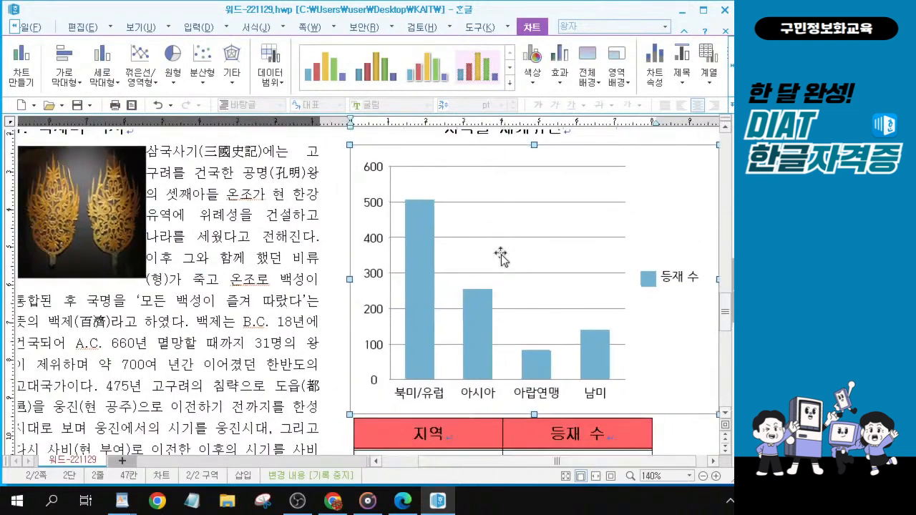
scroll(500, 257, "down", 7)
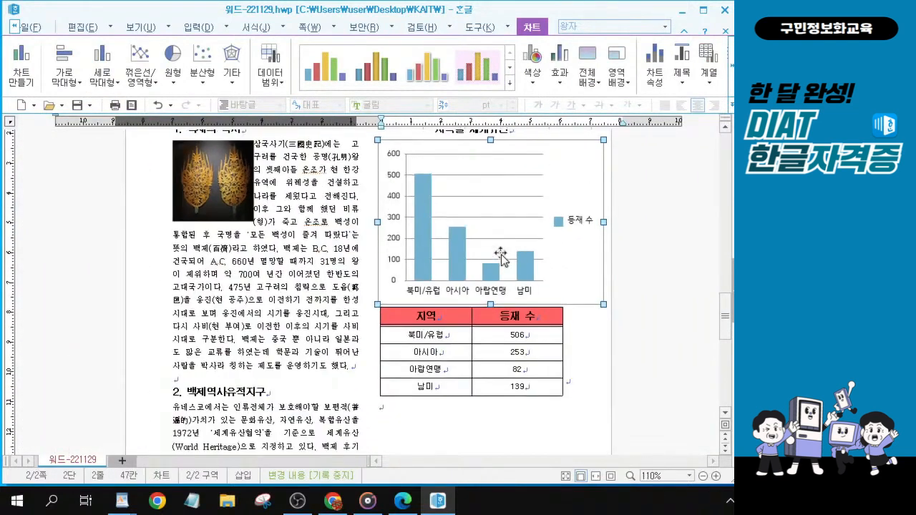
scroll(501, 256, "up", 4)
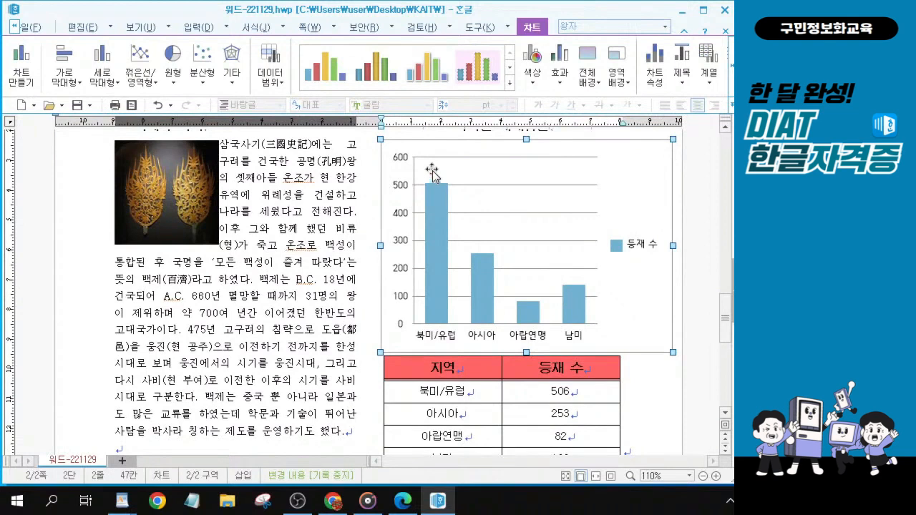
right_click(514, 164)
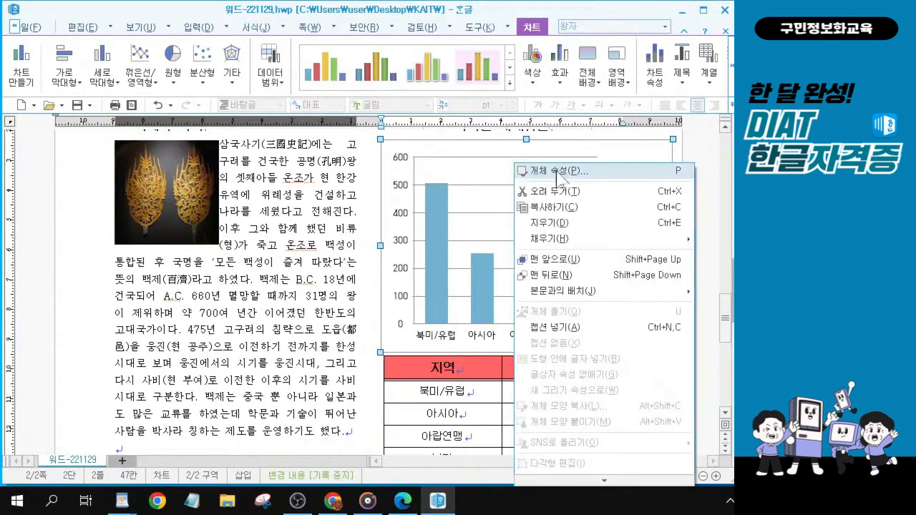
key("ctrl")
key("ctrl")
key("ctrl")
key("ctrl")
key("ctrl")
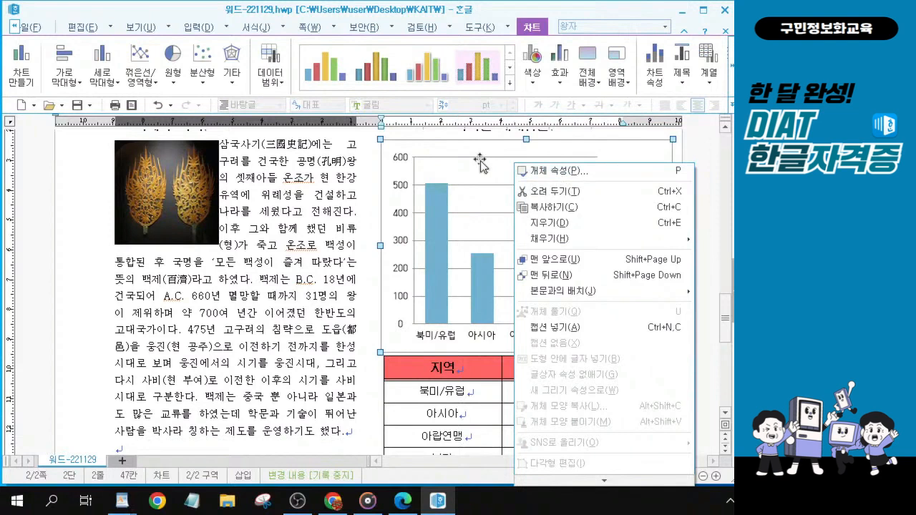
key("ctrl")
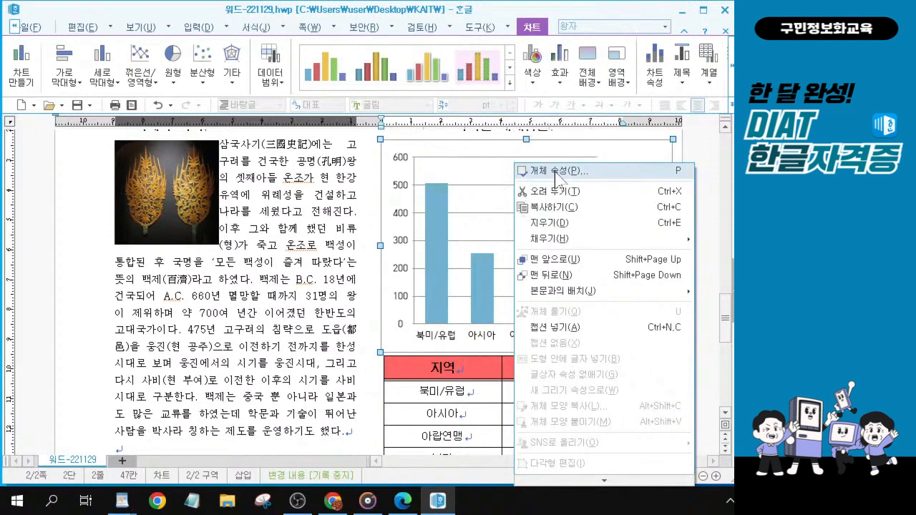
key("ctrl")
left_click(554, 173)
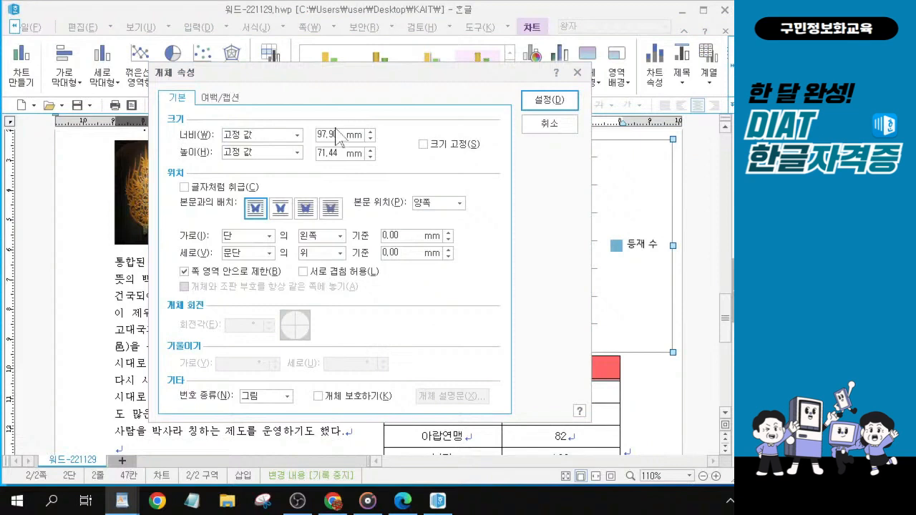
type("80")
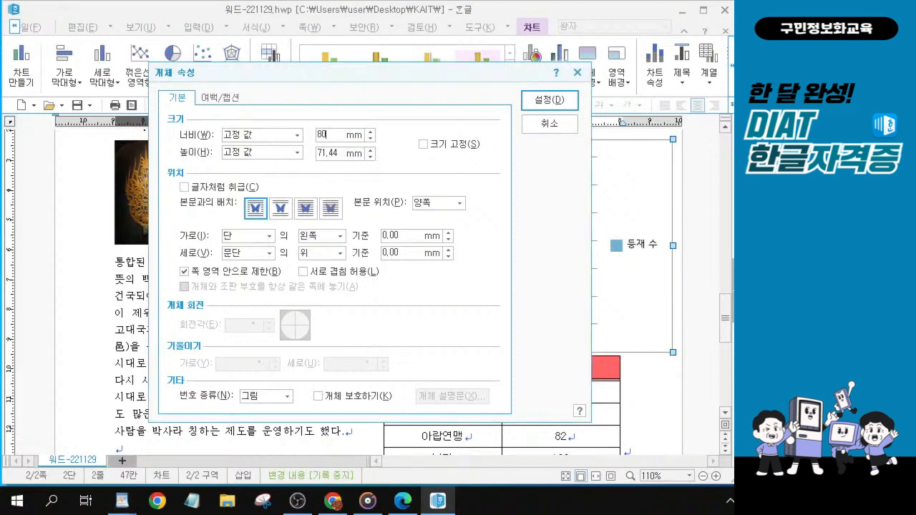
key("Tab")
type("90")
Step: Set the chart to be treated as a character (글자처럼 취급) and apply the object properties
left_click(185, 187)
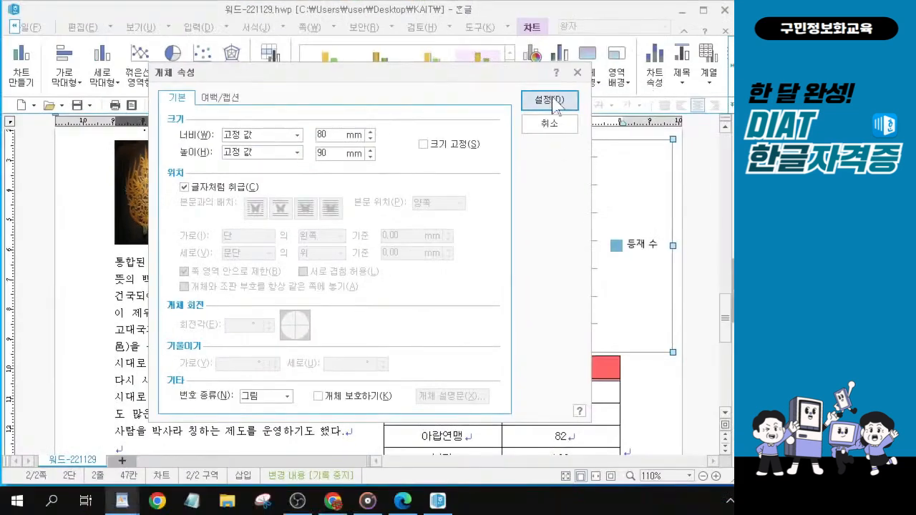
left_click(555, 102)
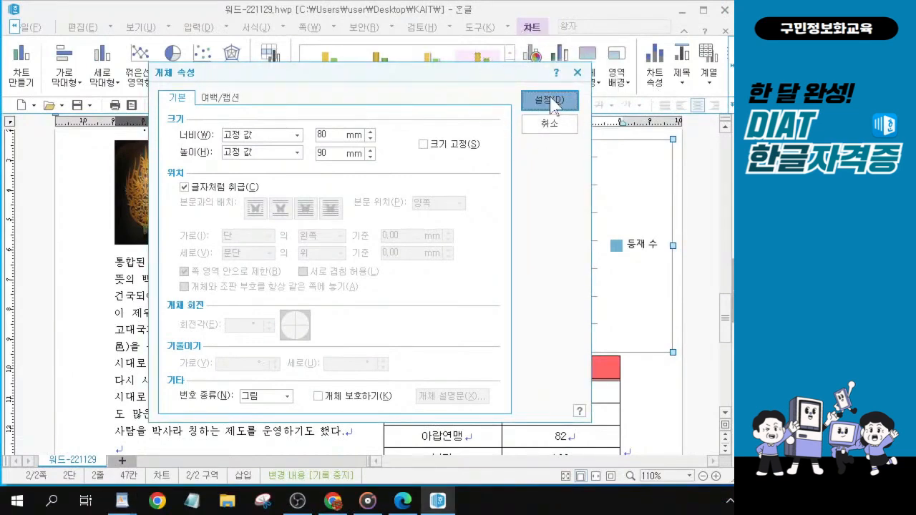
left_click(551, 100)
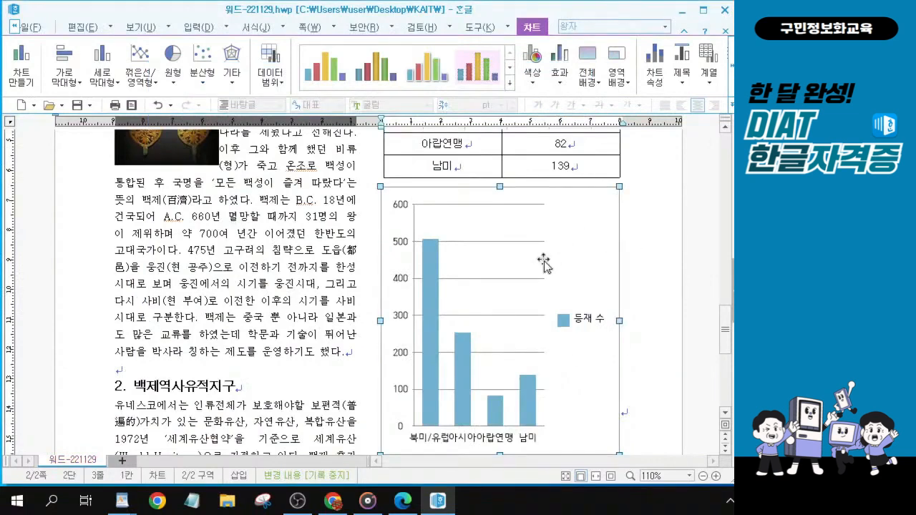
scroll(518, 330, "up", 1)
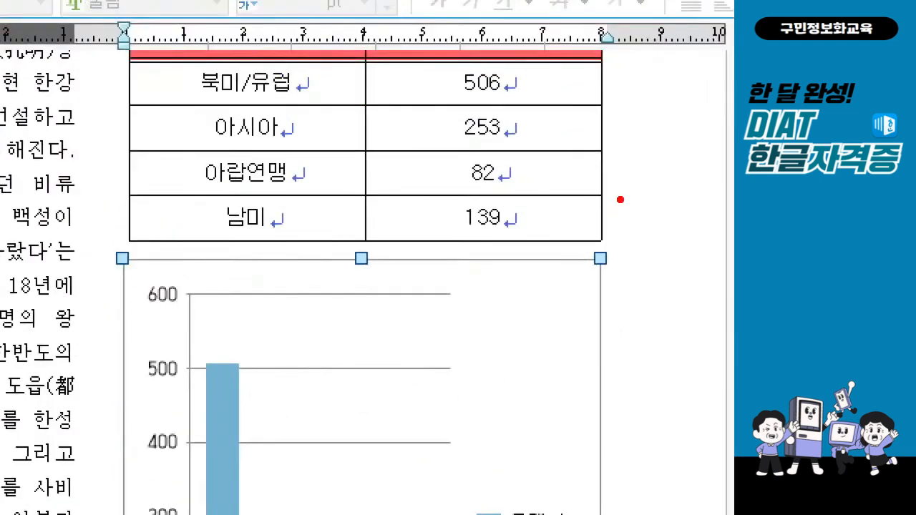
left_click_drag(609, 207, 660, 188)
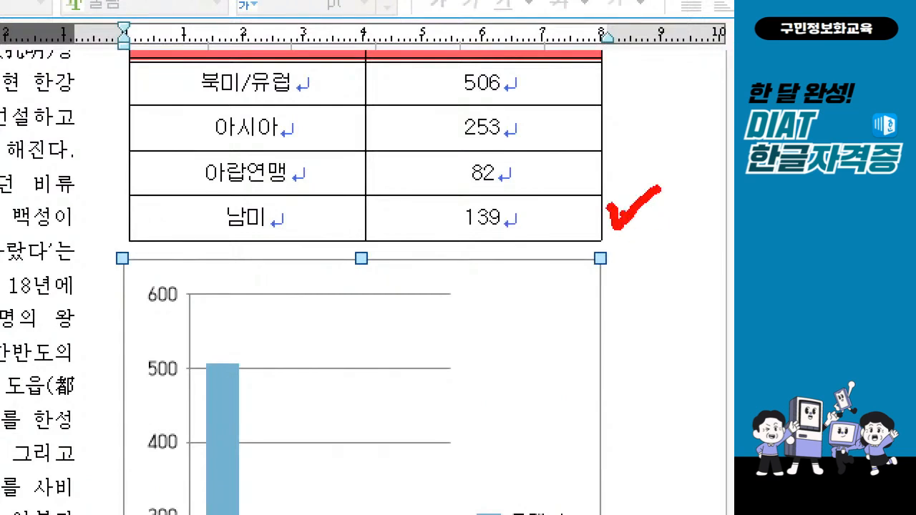
left_click_drag(621, 209, 625, 216)
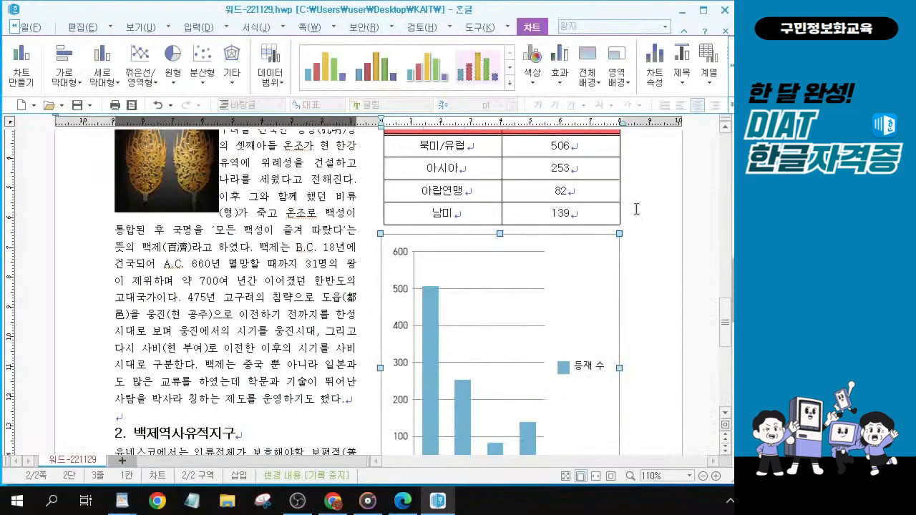
Step: Insert five blank lines between the "지역별 세계유산" table and the chart below it
left_click(634, 98)
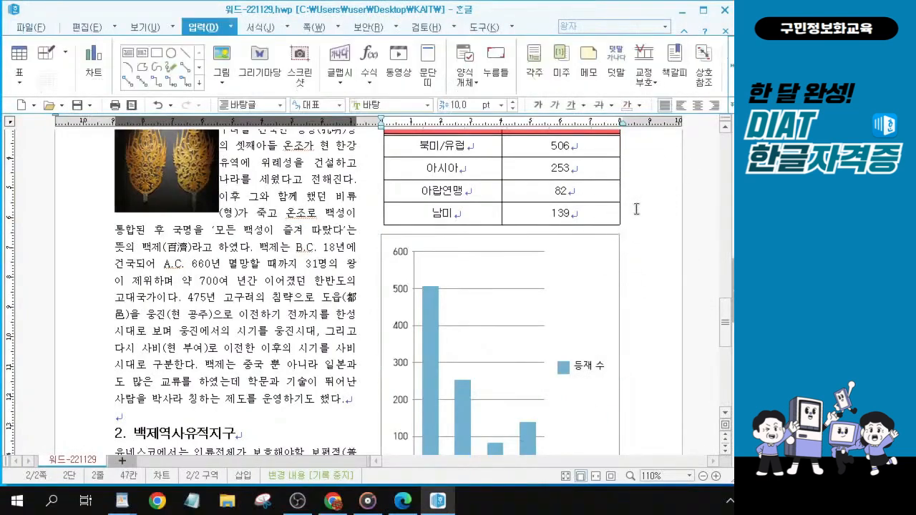
left_click(634, 259)
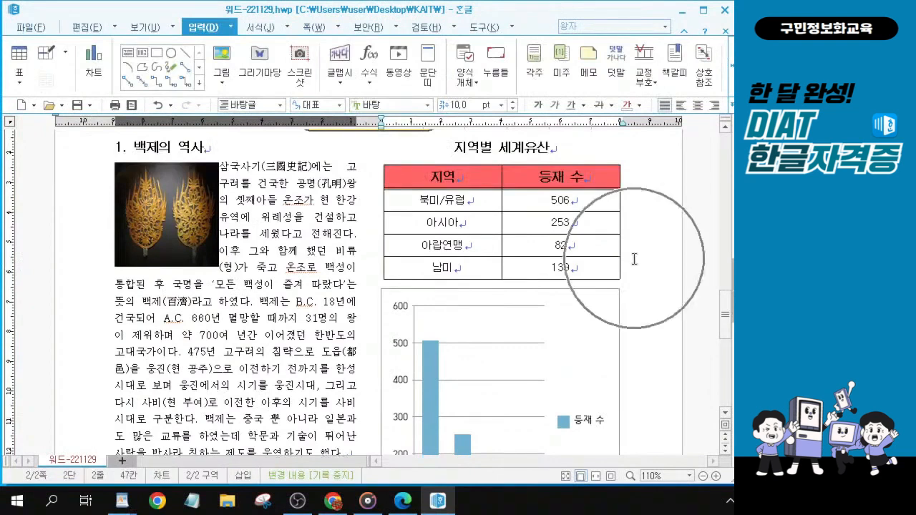
left_click(634, 258)
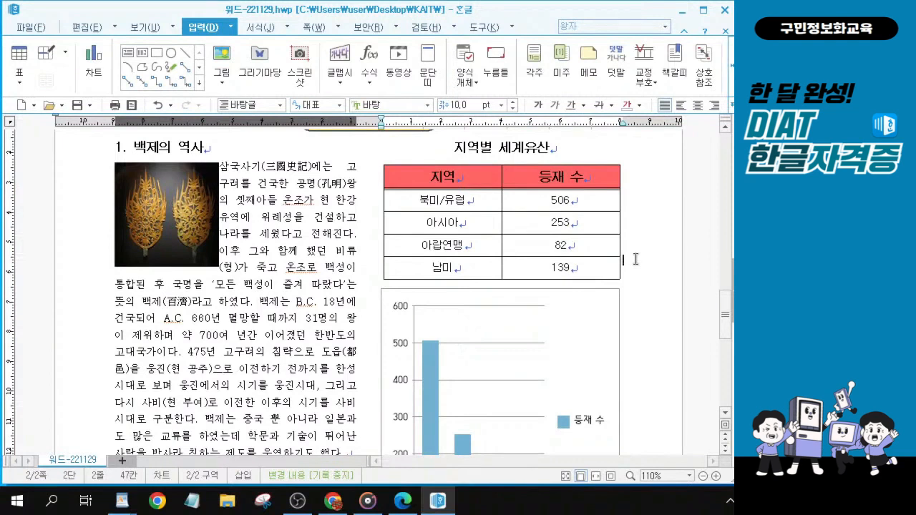
key("Down")
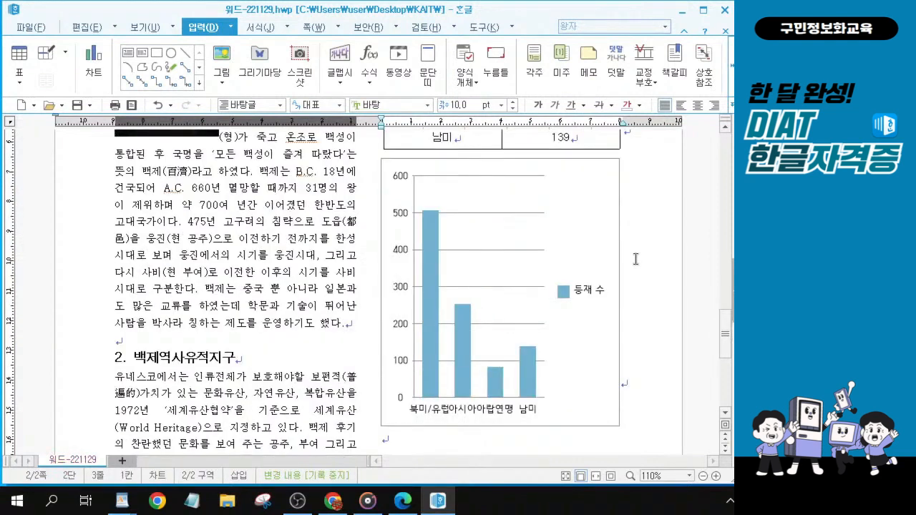
key("Down")
key("Return")
key("Return")
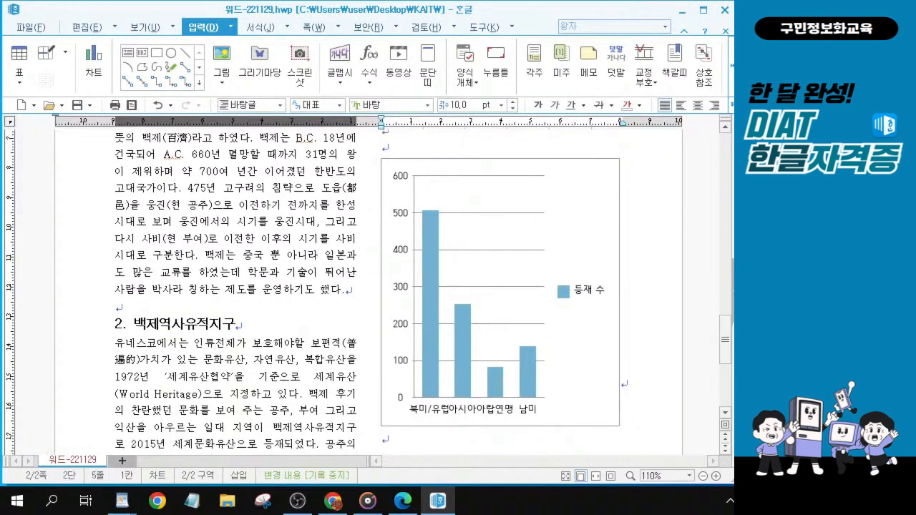
key("Return")
key("Return")
key("Return")
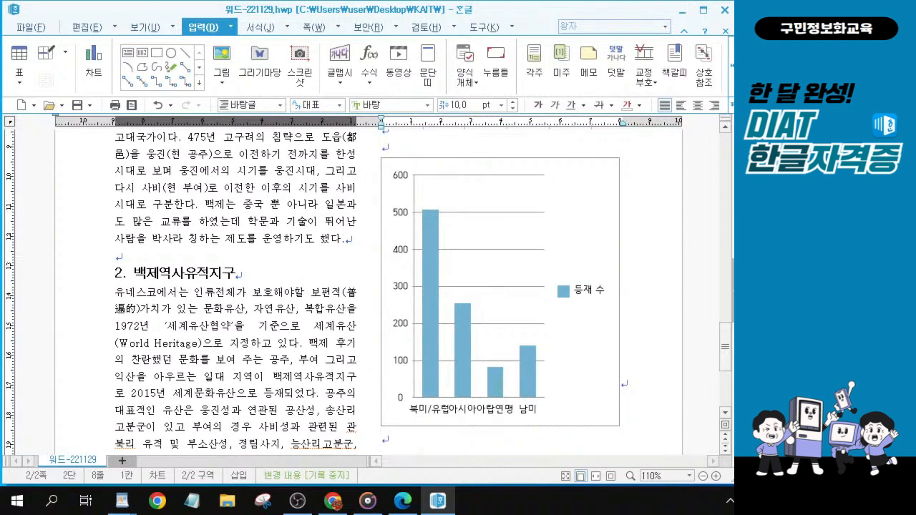
Step: Open the 등재 수 column chart for in-place editing
key("alt+Tab")
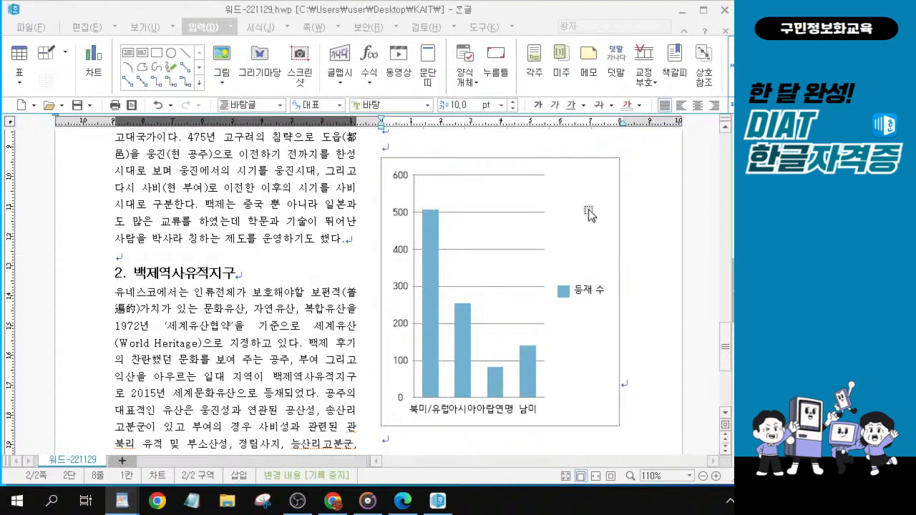
scroll(587, 209, "up", 3)
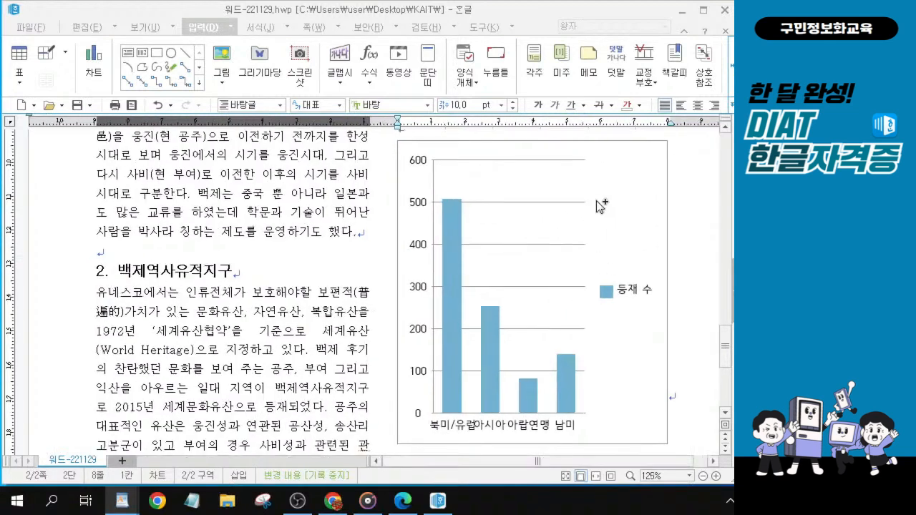
left_click(607, 184)
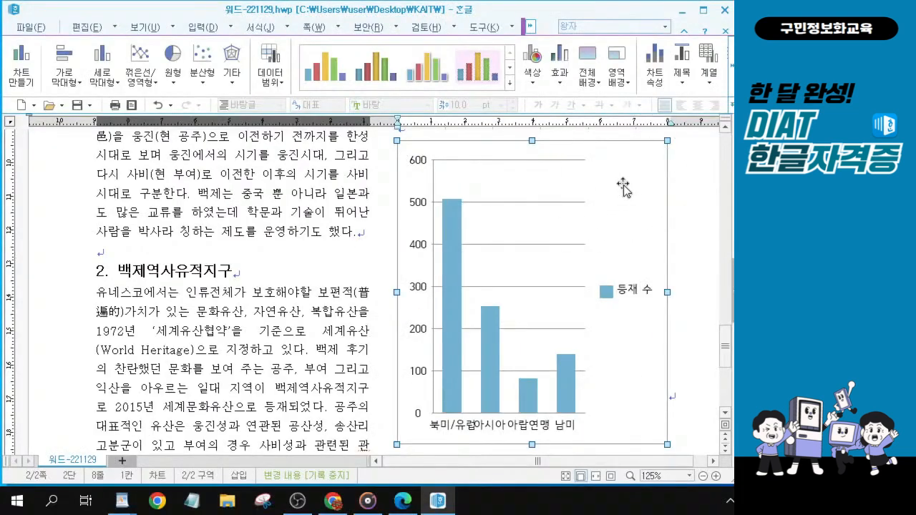
key("ctrl")
key("ctrl")
key("ctrl")
key("ctrl")
double_click(609, 184)
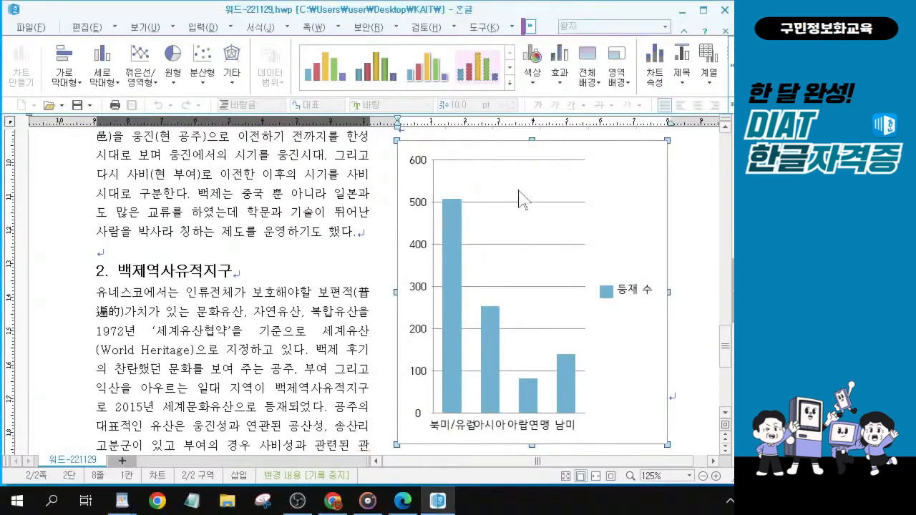
Step: Advance the Chart Wizard to its last stage, keeping the clustered vertical column type (세로 막대형) and the column direction (열)
right_click(533, 175)
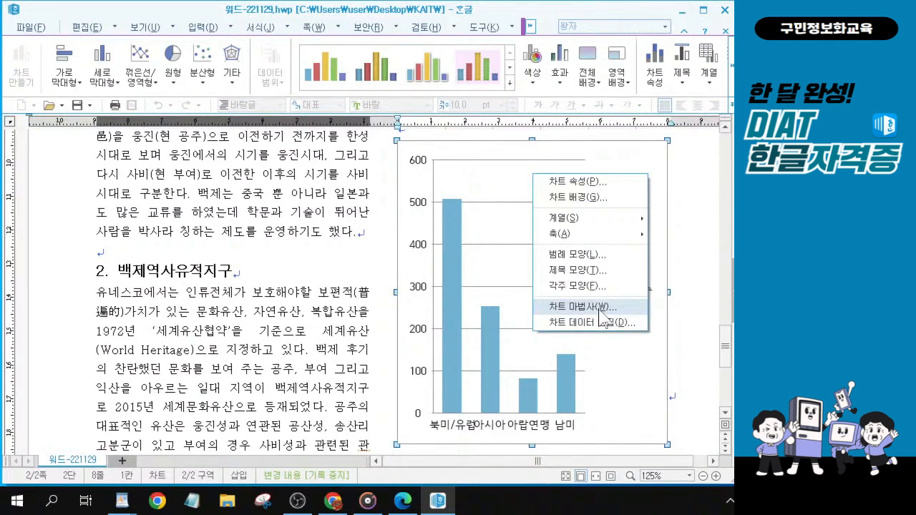
left_click(603, 308)
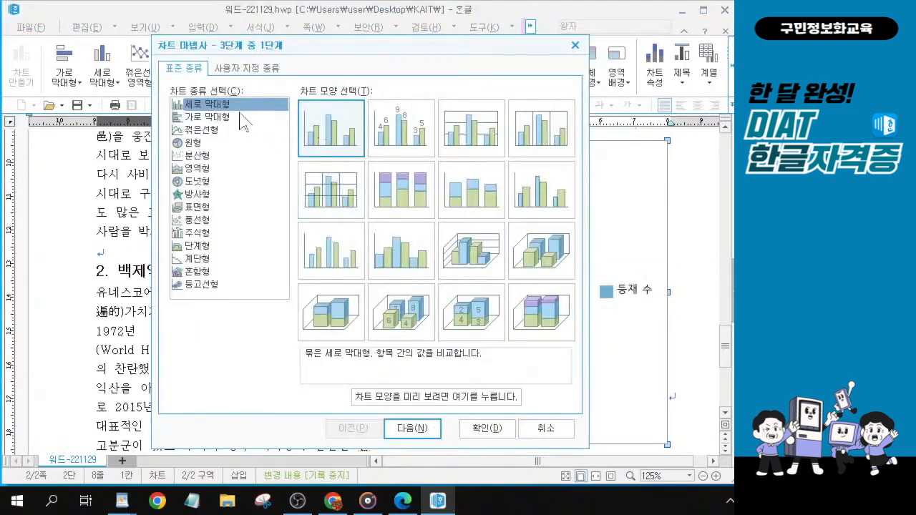
left_click(416, 430)
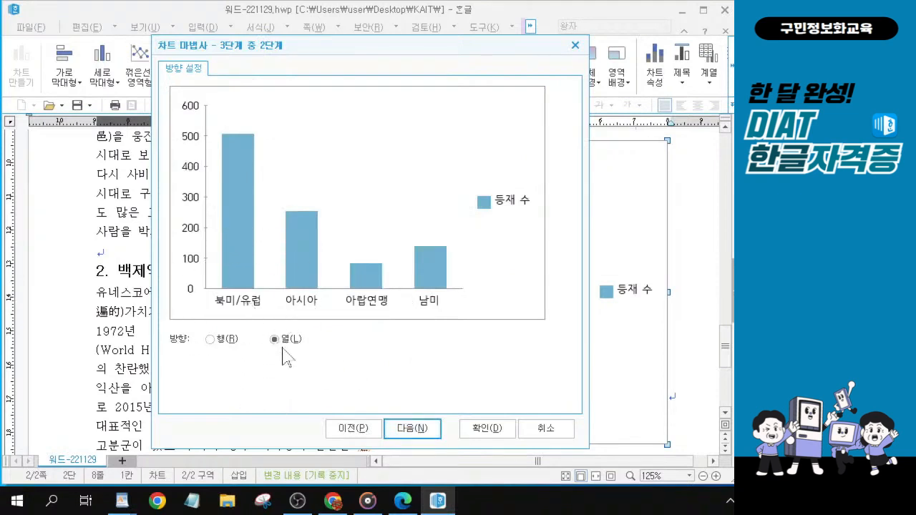
left_click(413, 431)
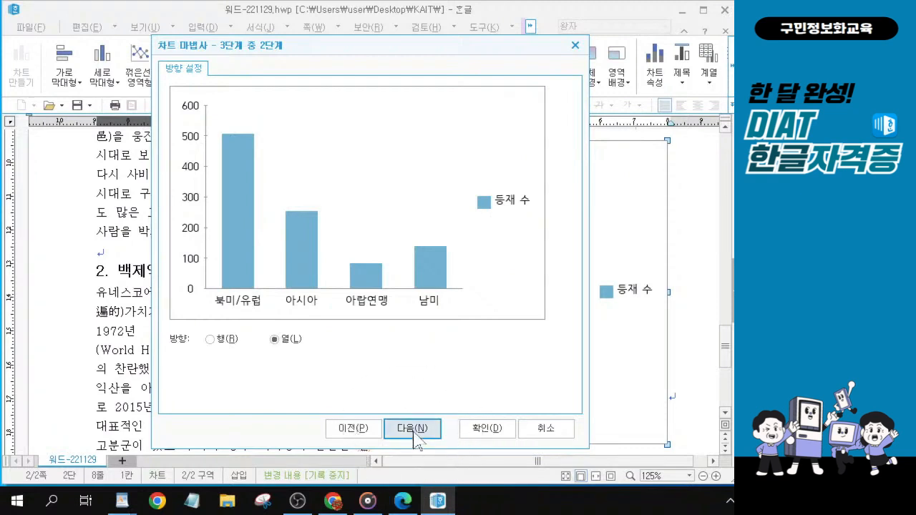
left_click(414, 432)
left_click(413, 432)
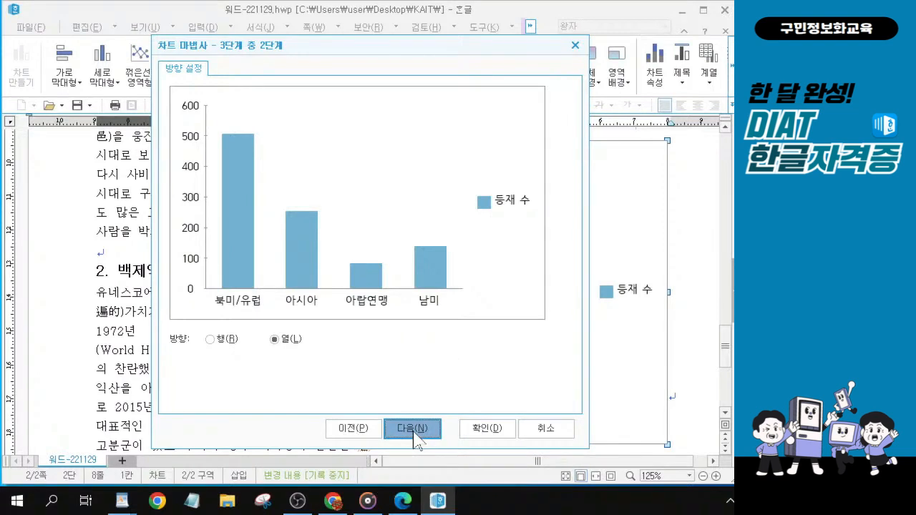
left_click(415, 432)
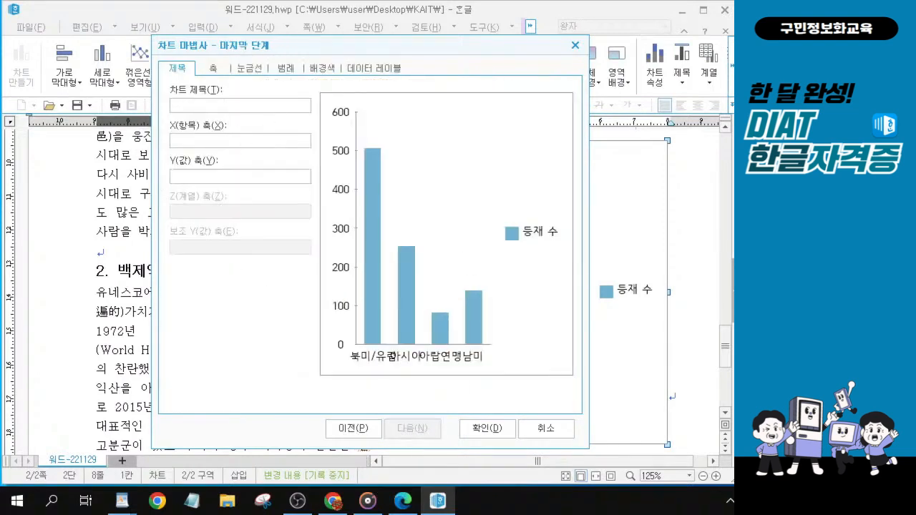
Step: Set the chart title to "지역별 세계유산" and place the legend below the chart (아래쪽)
left_click(212, 106)
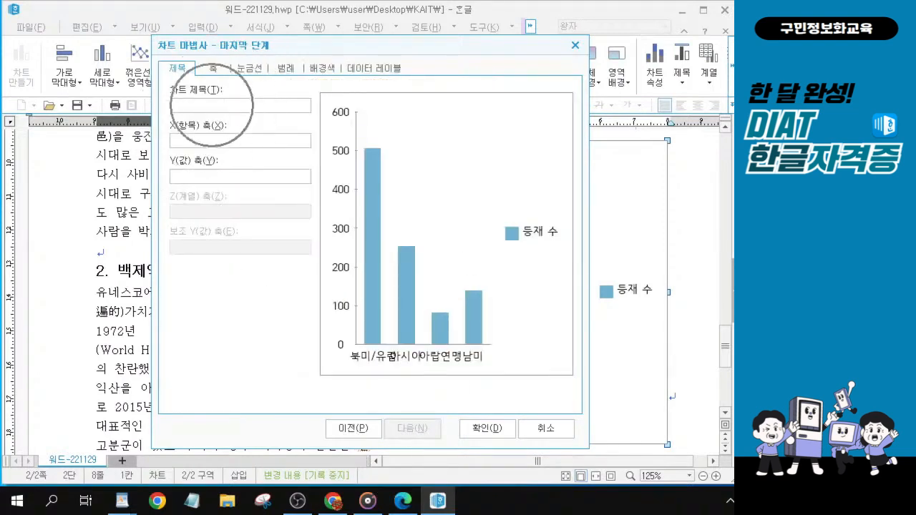
type("세역별")
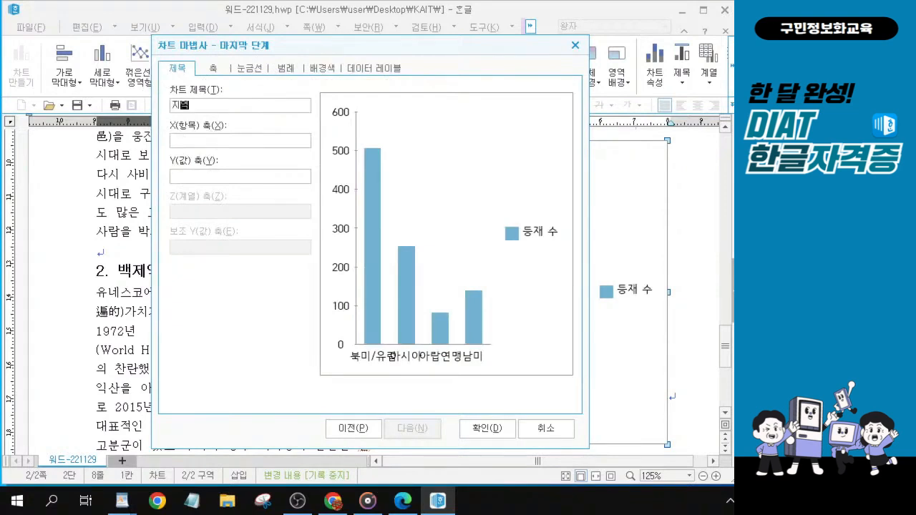
type(" 세계유산")
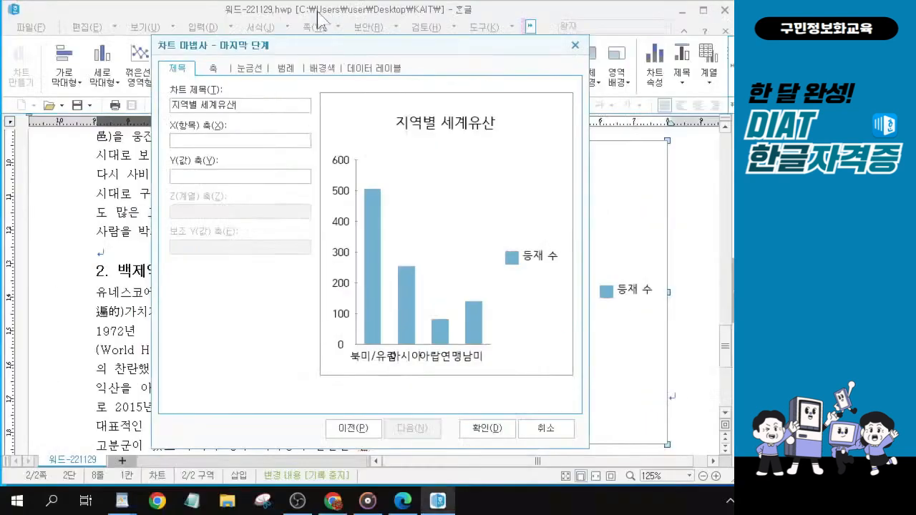
left_click(283, 70)
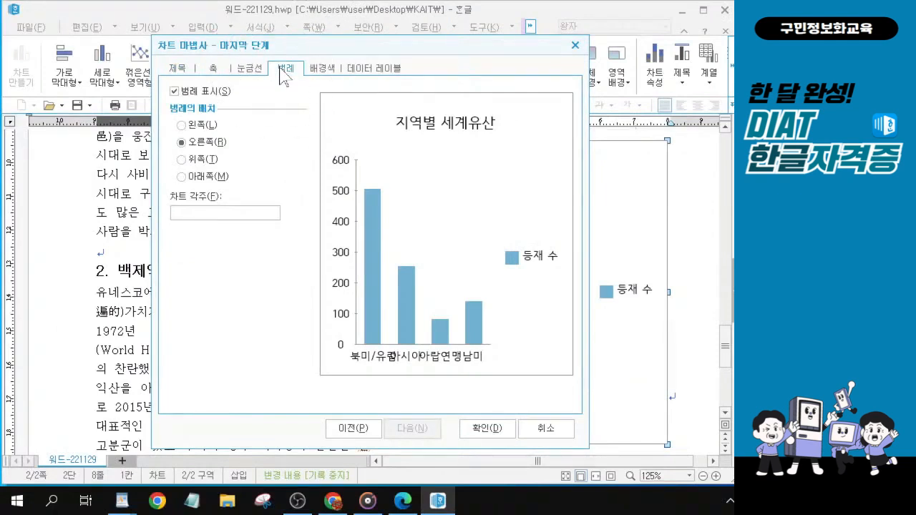
left_click(184, 177)
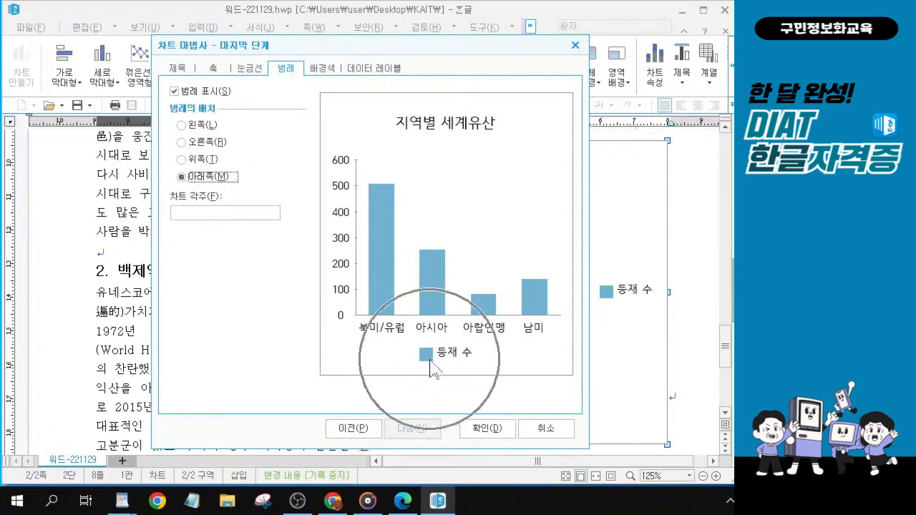
Step: Keep the legend placed below the chart (아래쪽) and finish the Chart Wizard
key("ctrl")
key("ctrl")
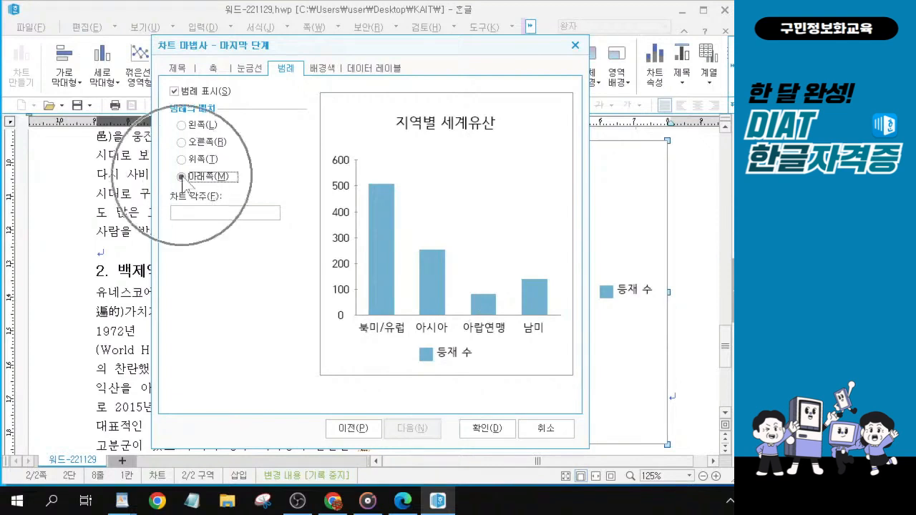
left_click(182, 177)
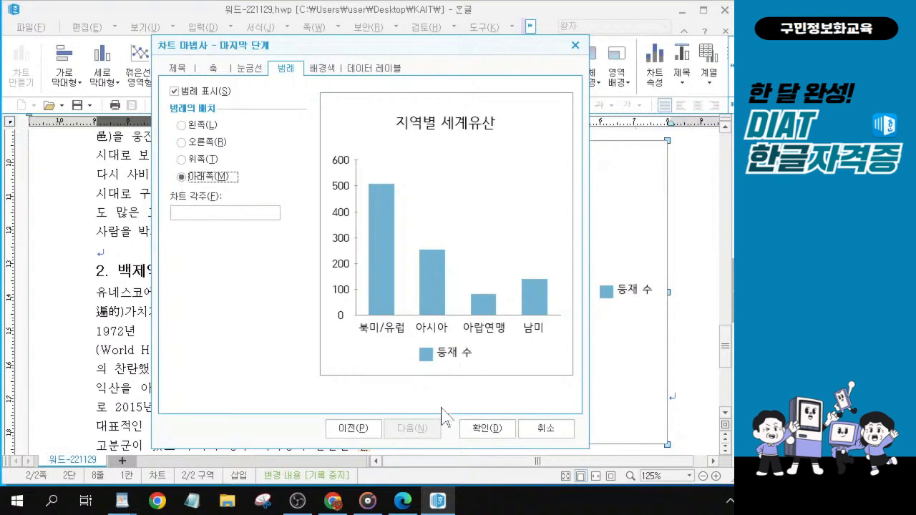
left_click(496, 429)
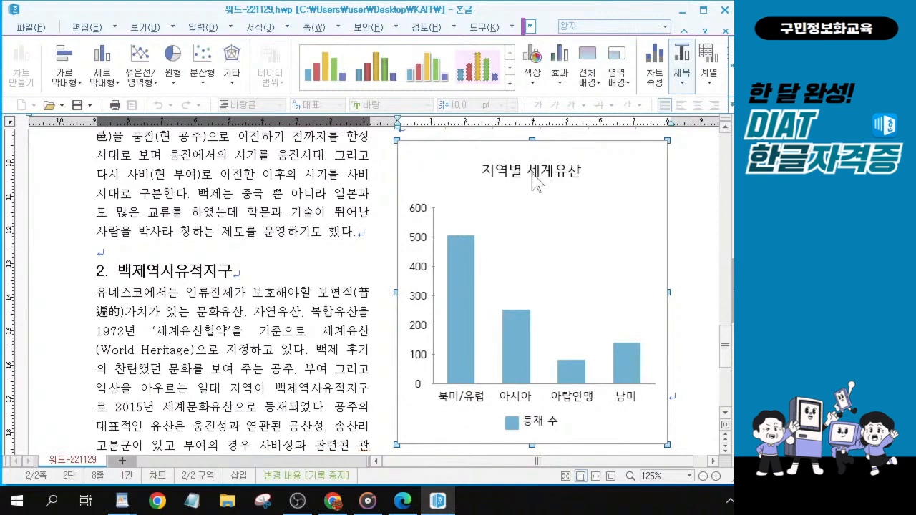
Step: Format the chart title "지역별 세계유산" in the 바탕 font, size 13, bold
left_click(531, 149)
left_click(535, 179)
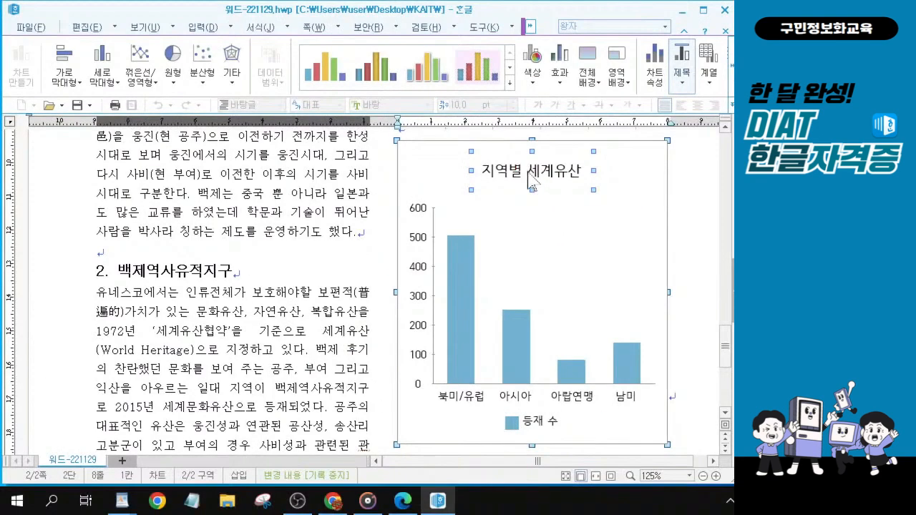
double_click(530, 178)
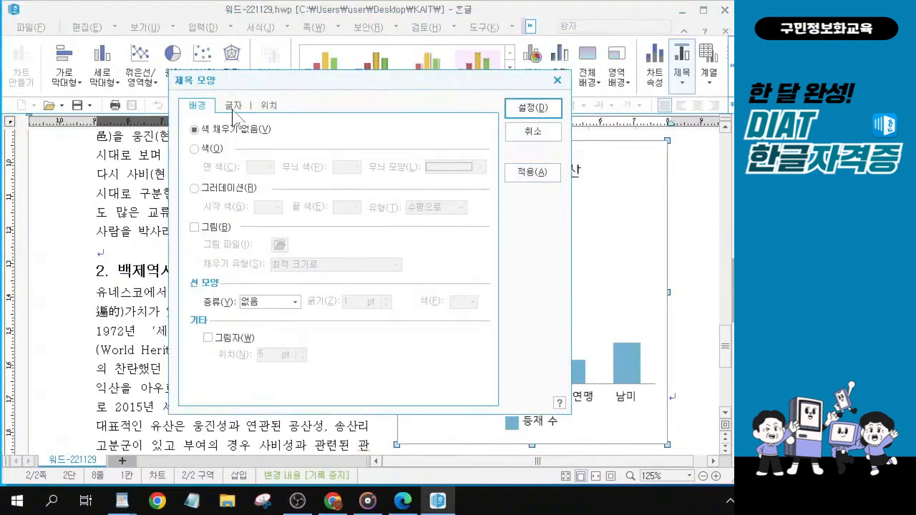
left_click_drag(231, 90, 240, 100)
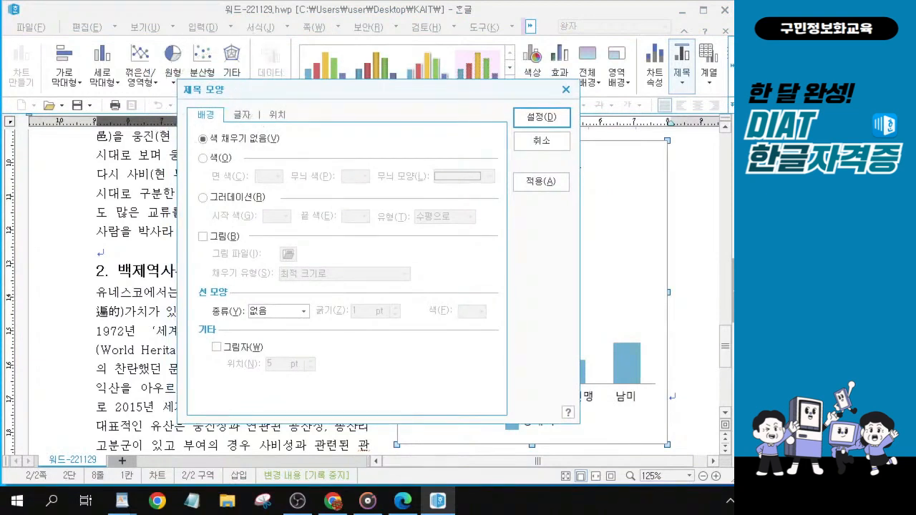
left_click(243, 116)
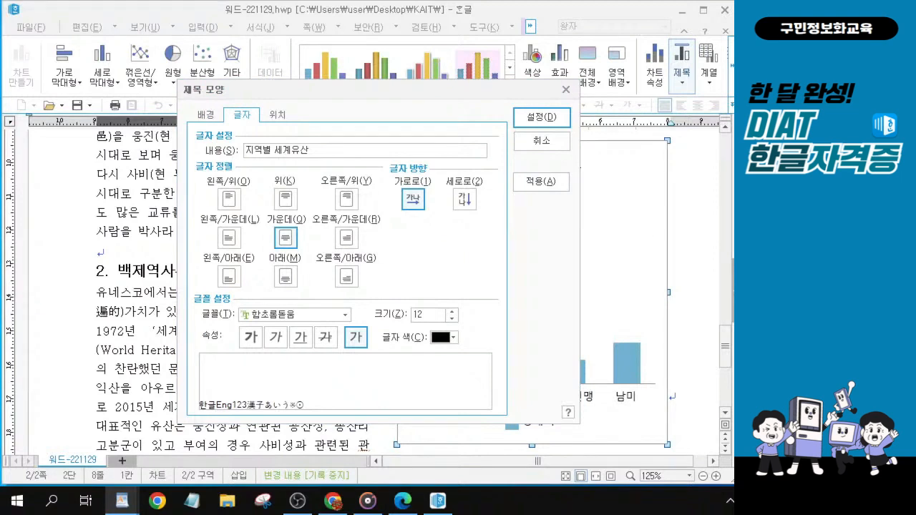
left_click(345, 315)
left_click(344, 316)
left_click(345, 316)
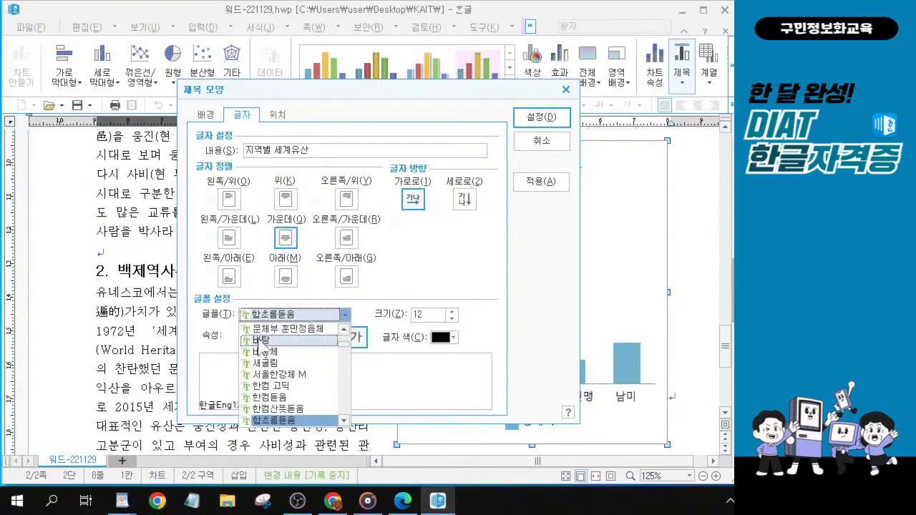
left_click(262, 341)
left_click(452, 312)
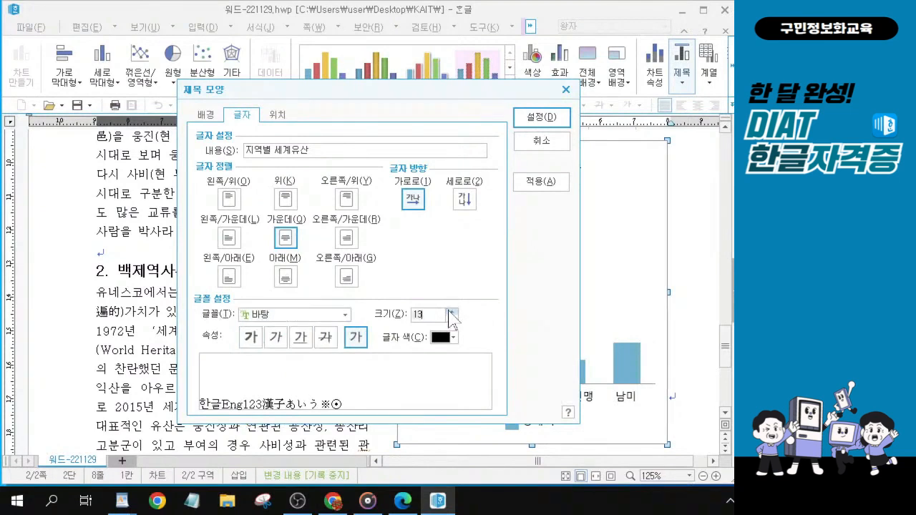
left_click(250, 337)
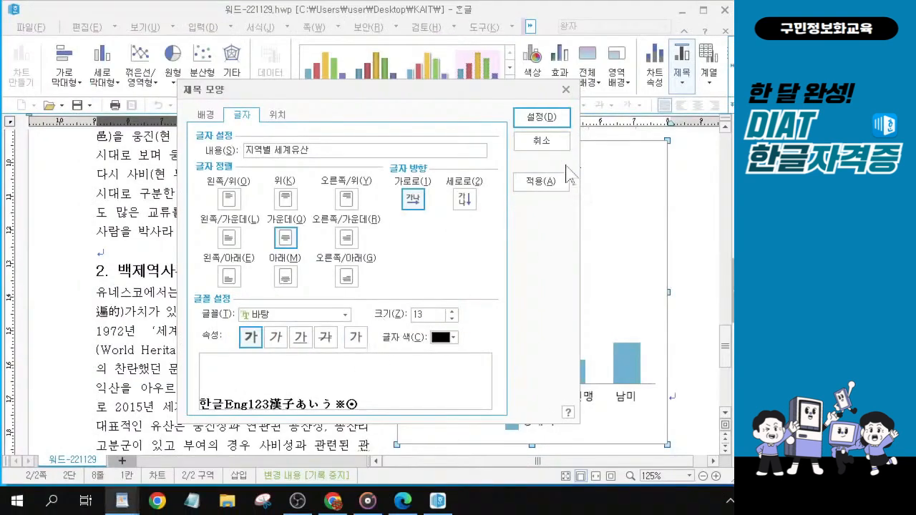
left_click(550, 123)
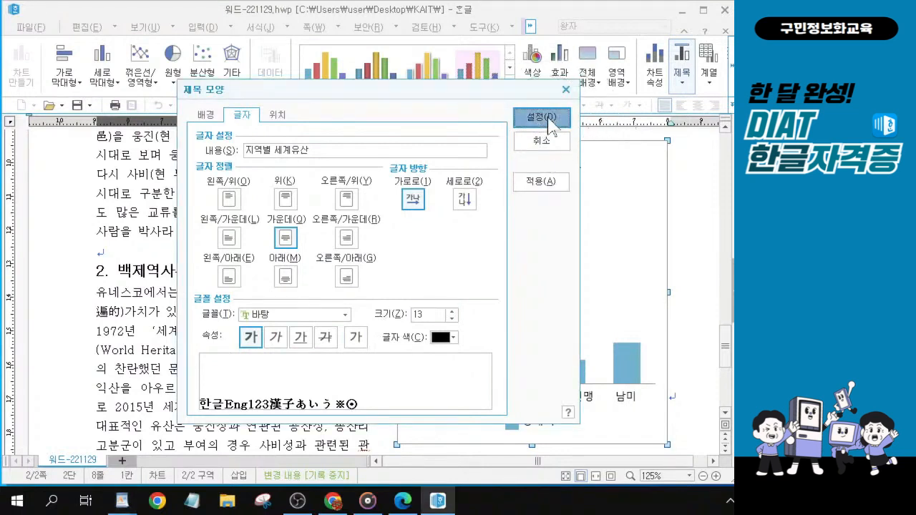
left_click(518, 183)
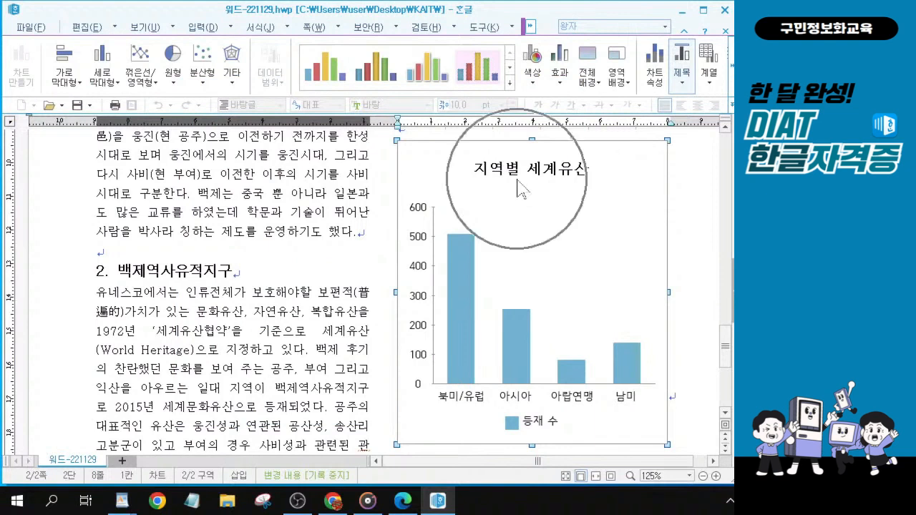
Step: Format the chart's vertical value axis labels in the 굴림 font with italic style
left_click(421, 296)
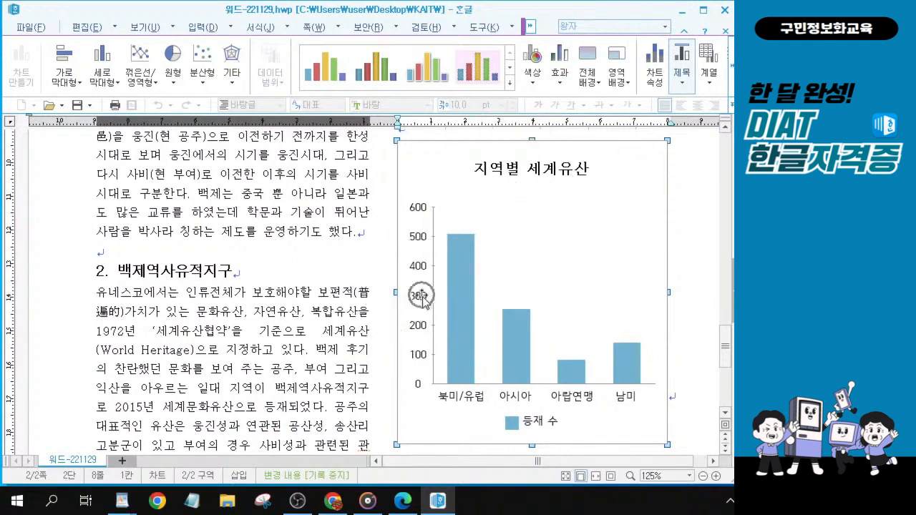
left_click(421, 296)
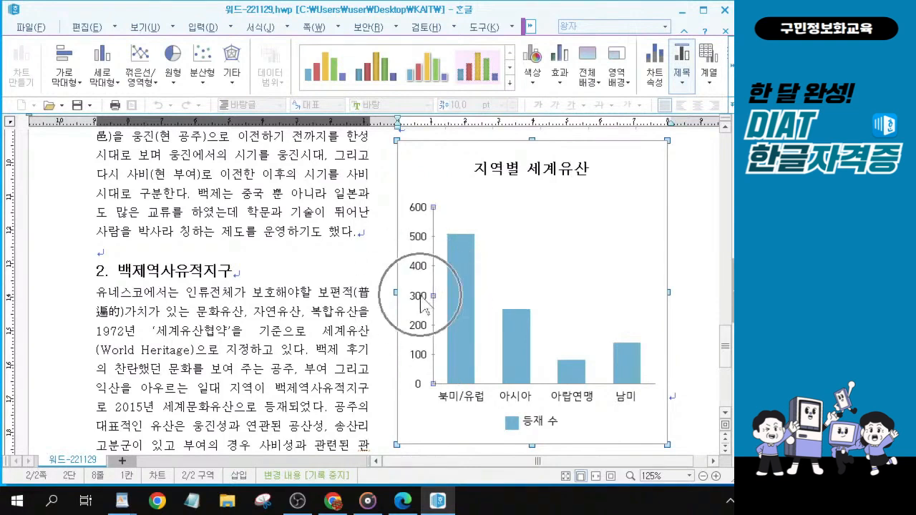
key("ctrl")
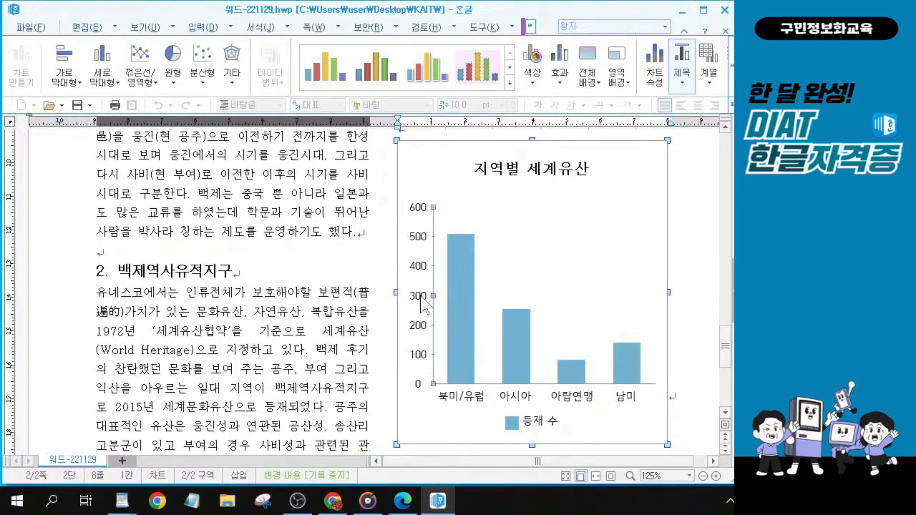
key("ctrl")
key("ctrl")
key("ctrl")
key("ctrl")
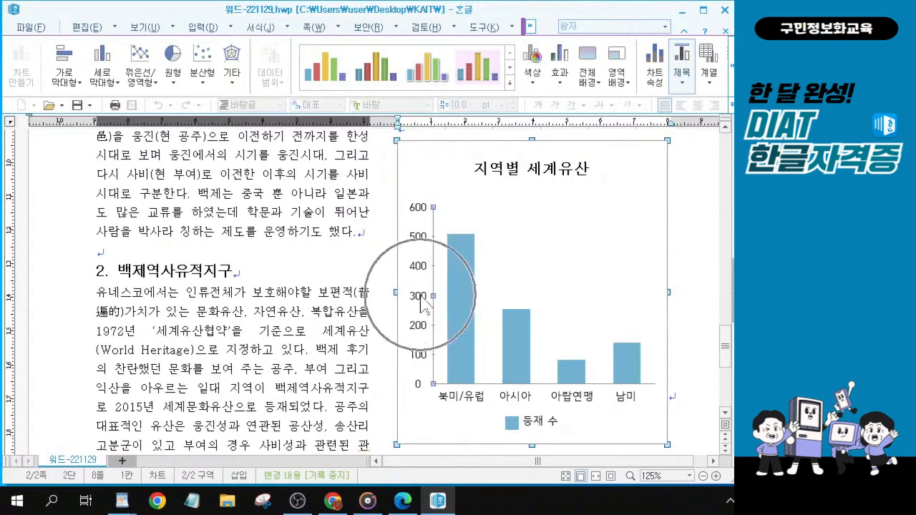
double_click(423, 304)
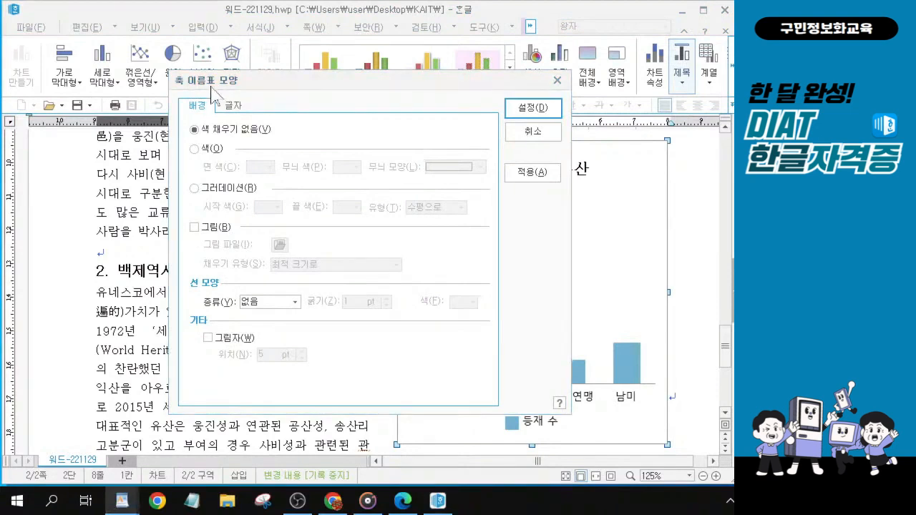
key("ctrl")
key("ctrl")
left_click(233, 106)
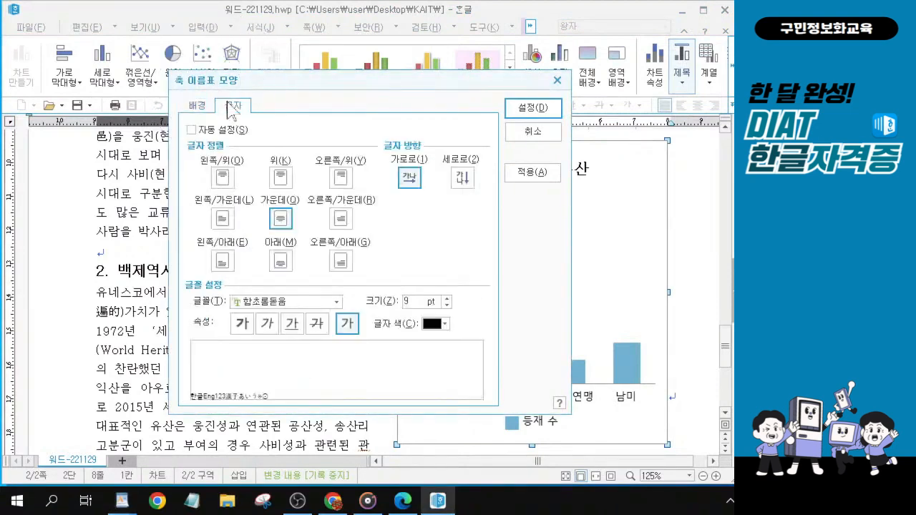
key("ctrl")
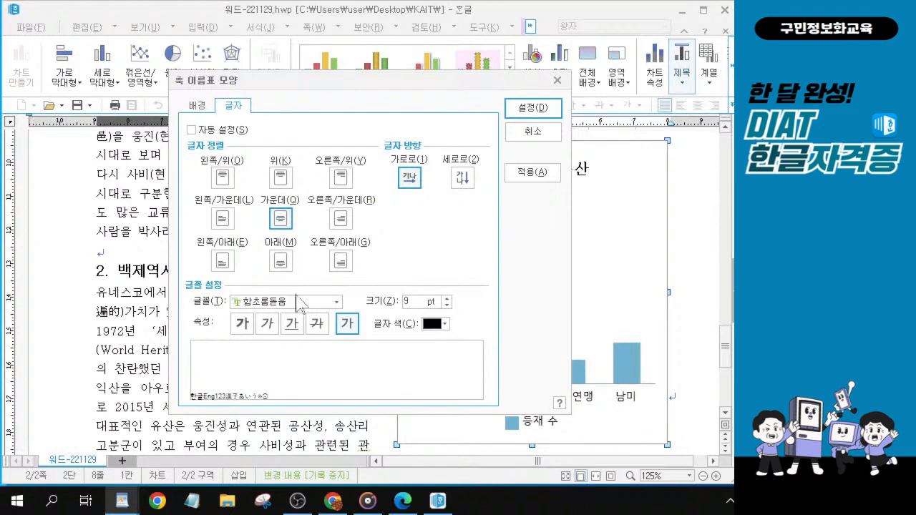
key("ctrl")
left_click(337, 302)
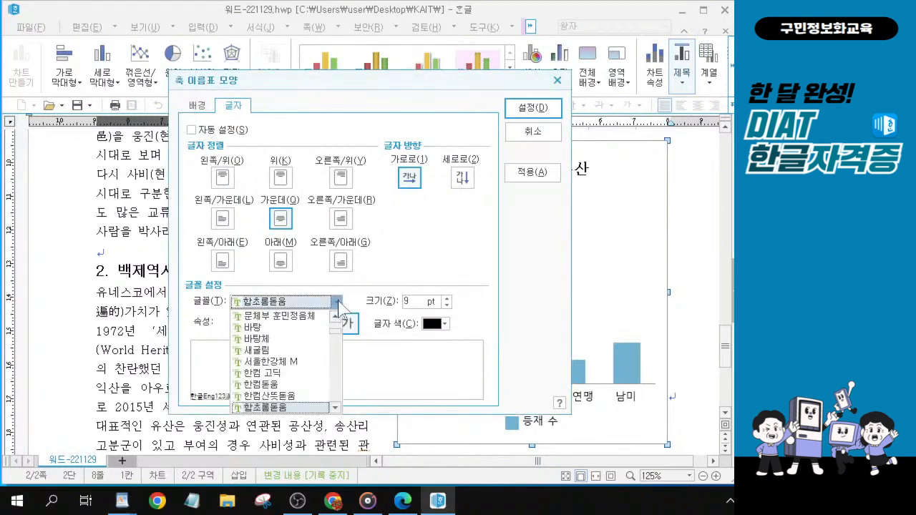
key("ctrl")
scroll(297, 365, "up", 5)
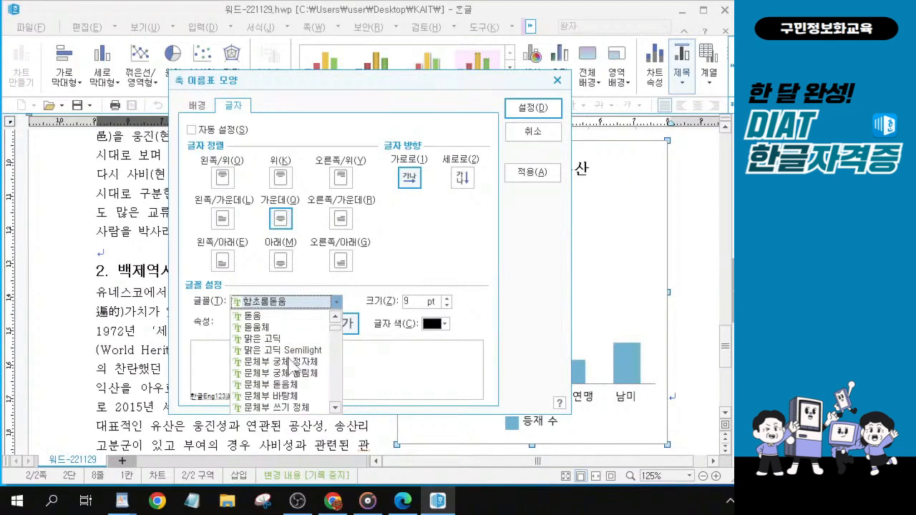
scroll(293, 367, "up", 1)
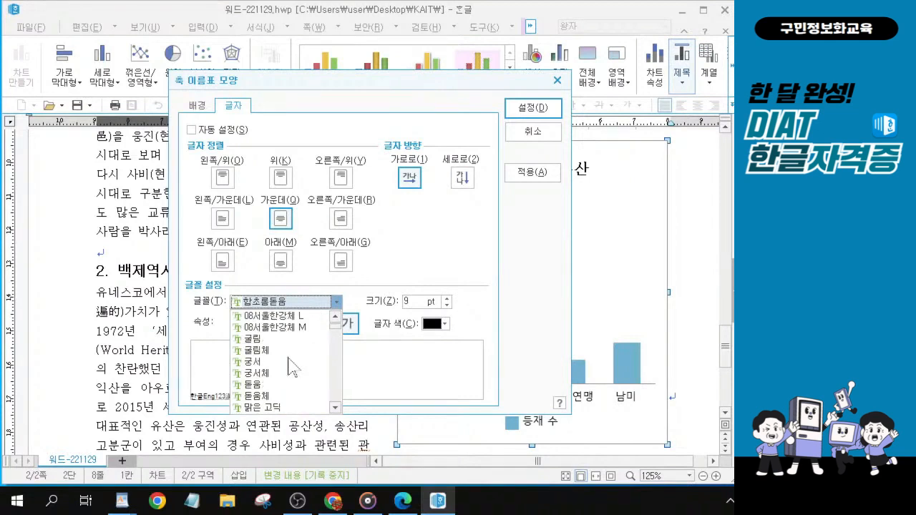
key("ctrl")
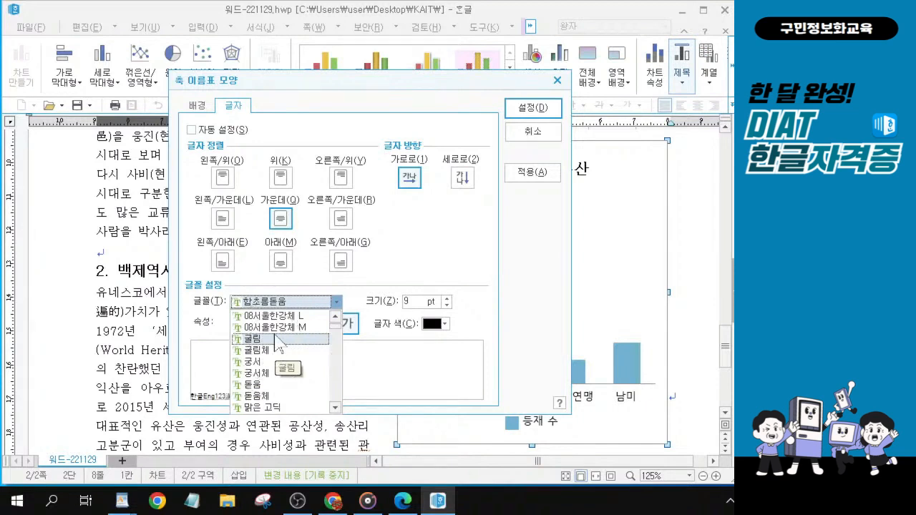
key("ctrl")
key("ctrl")
key("ctrl")
key("ctrl")
key("ctrl")
key("ctrl")
key("ctrl")
key("ctrl")
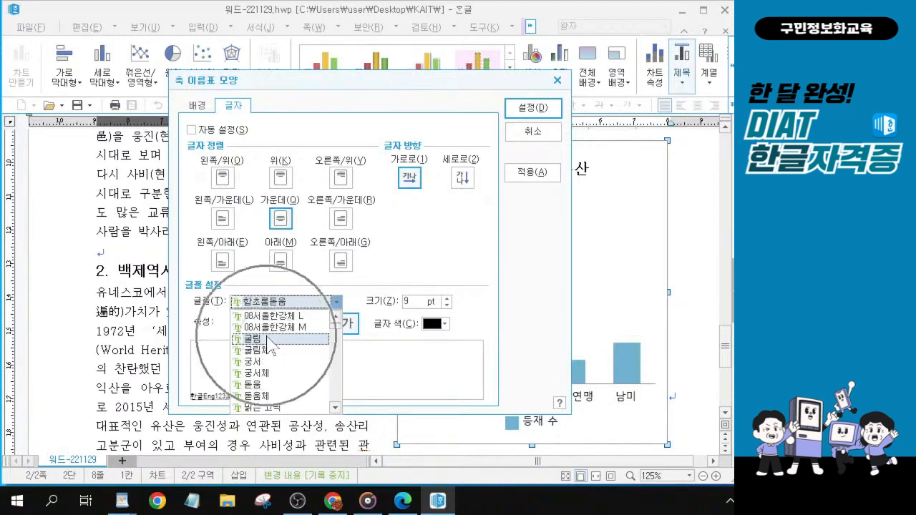
key("ctrl")
left_click(268, 339)
left_click(270, 331)
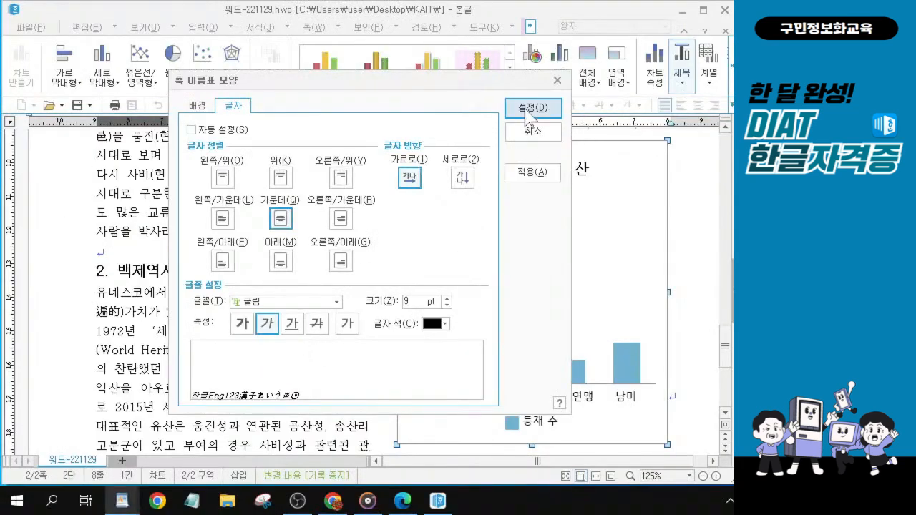
left_click(529, 113)
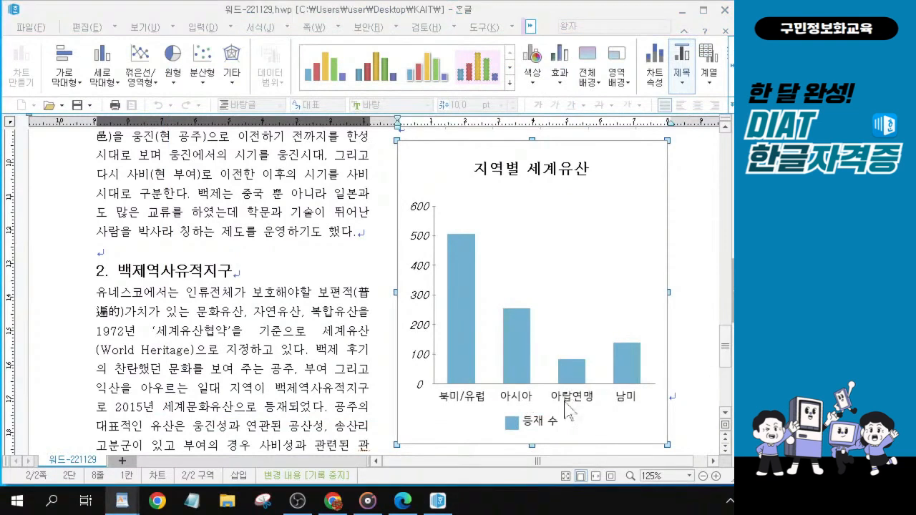
Step: Format the chart's horizontal category axis labels in italic 굴림
double_click(523, 401)
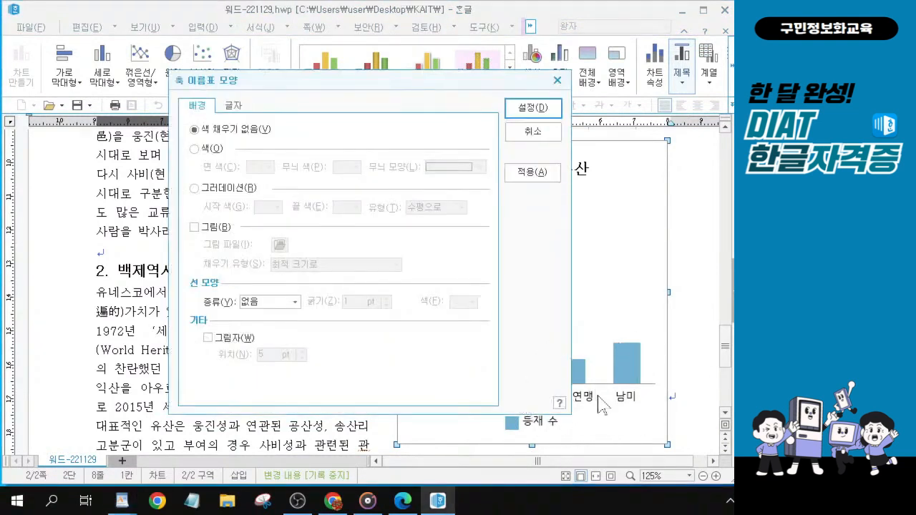
left_click_drag(416, 80, 390, 96)
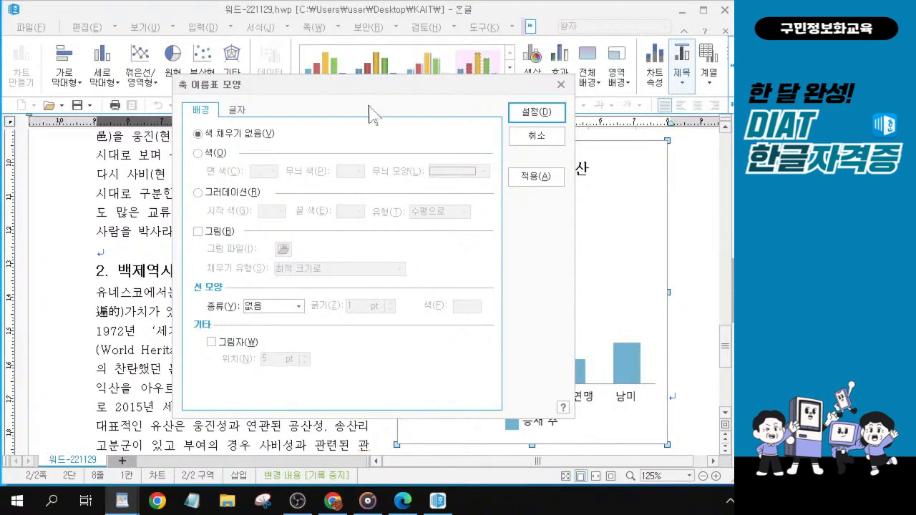
left_click(237, 111)
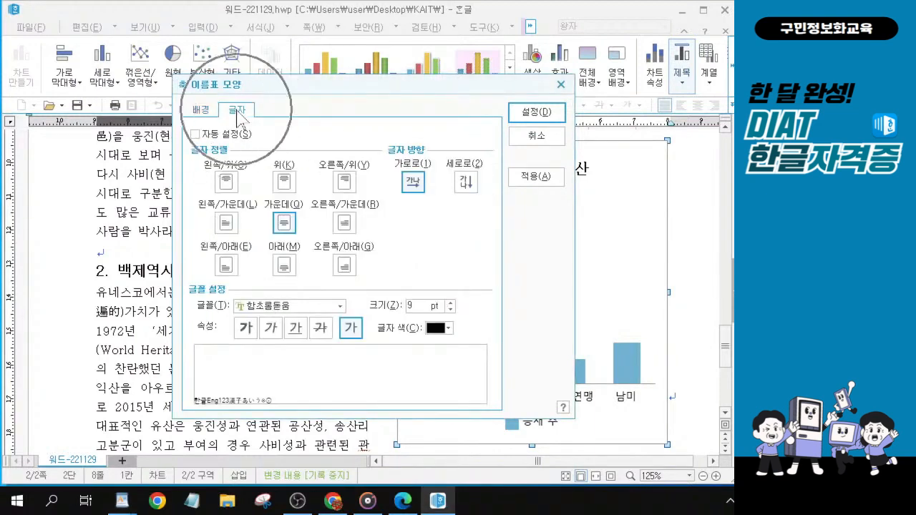
left_click(272, 328)
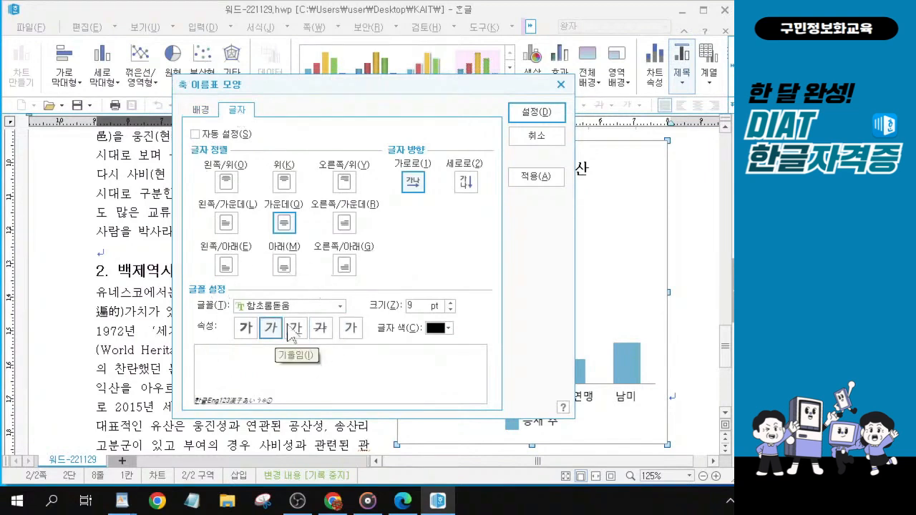
left_click(340, 306)
scroll(276, 372, "up", 5)
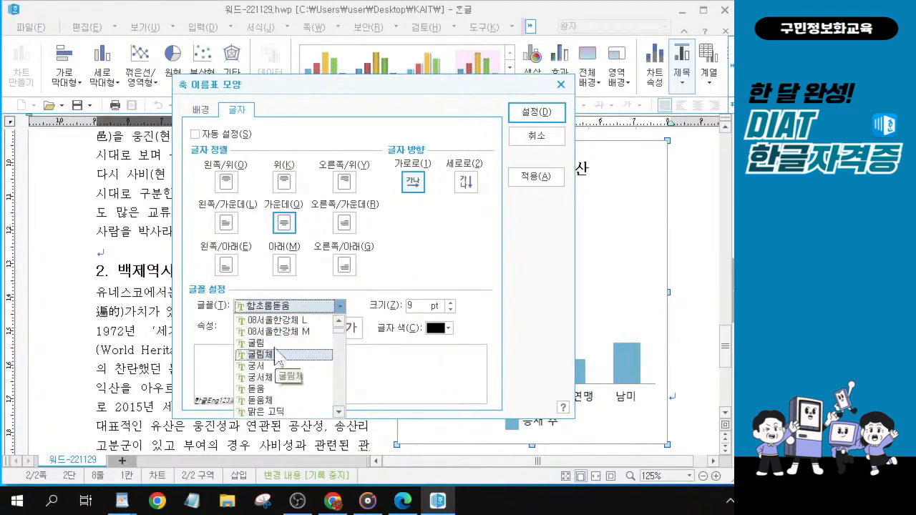
left_click(276, 344)
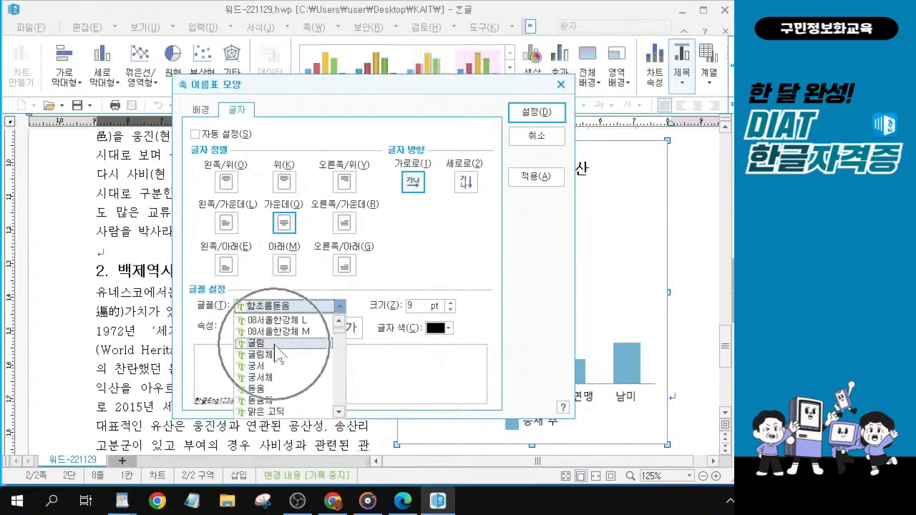
key("alt+Tab")
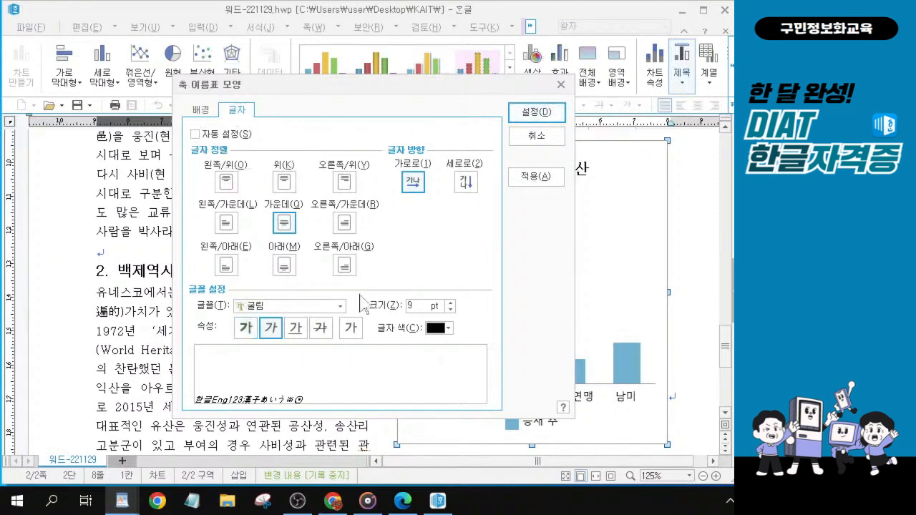
left_click(532, 114)
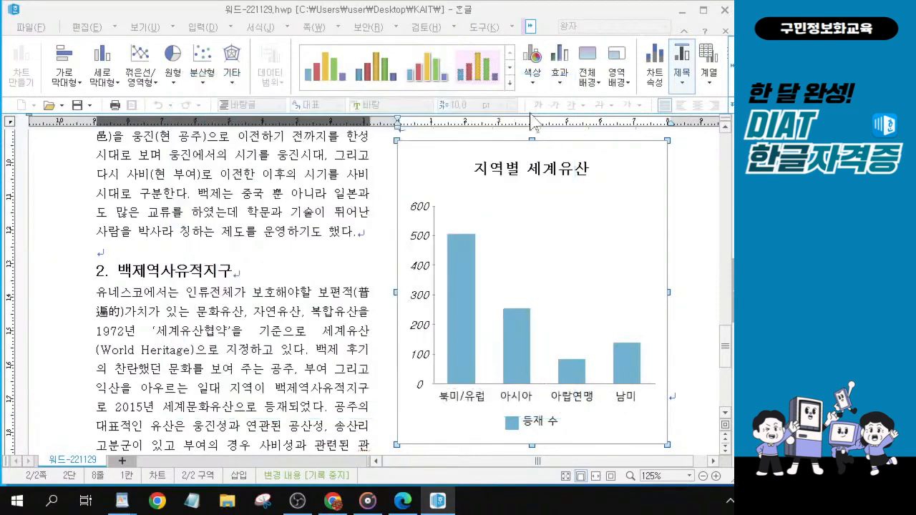
Step: Format the chart's legend text in italic 굴림, apply the settings, and leave chart editing
left_click(542, 422)
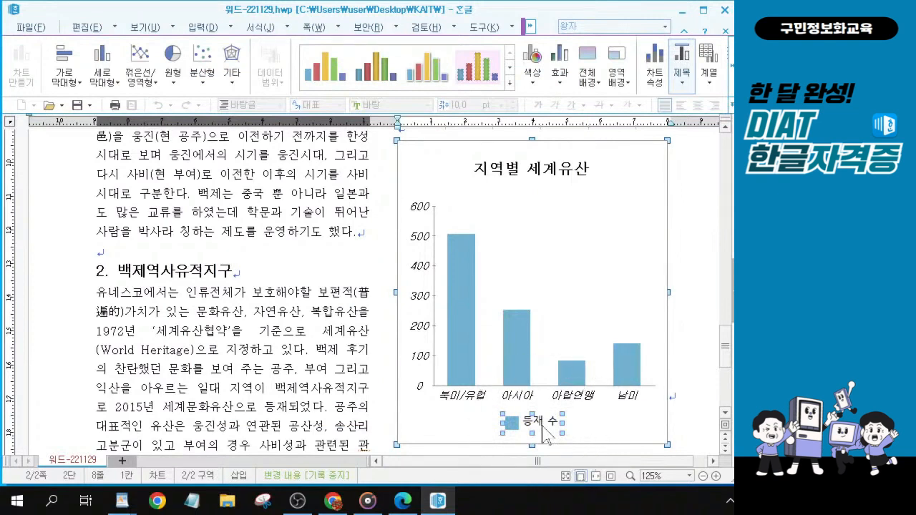
double_click(542, 425)
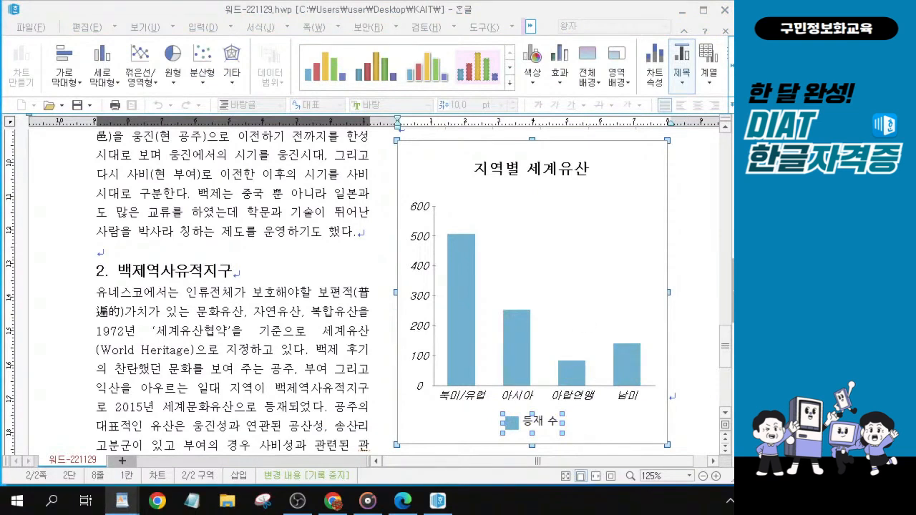
double_click(527, 426)
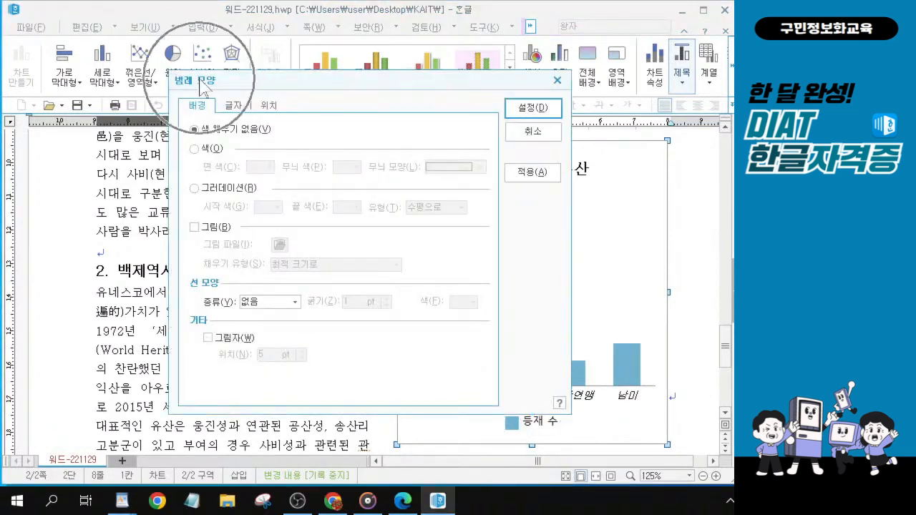
left_click(232, 107)
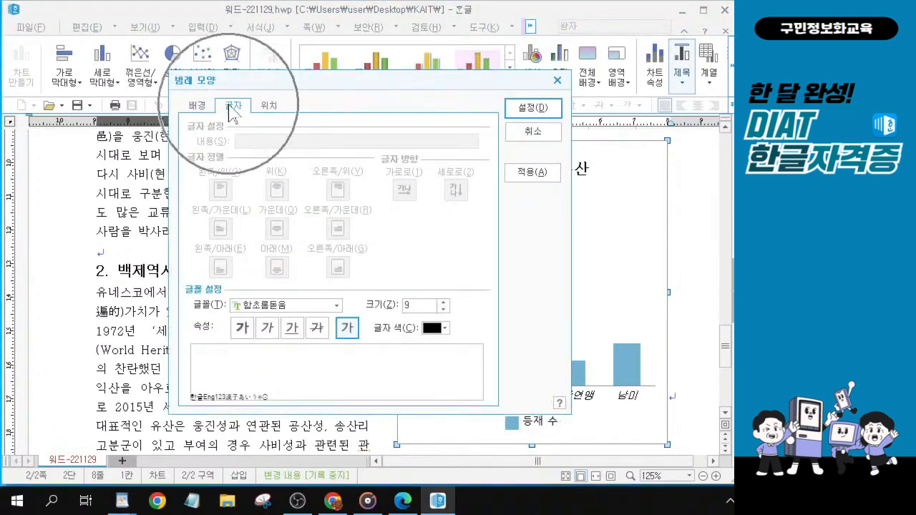
left_click_drag(236, 83, 264, 116)
key("ctrl")
key("ctrl")
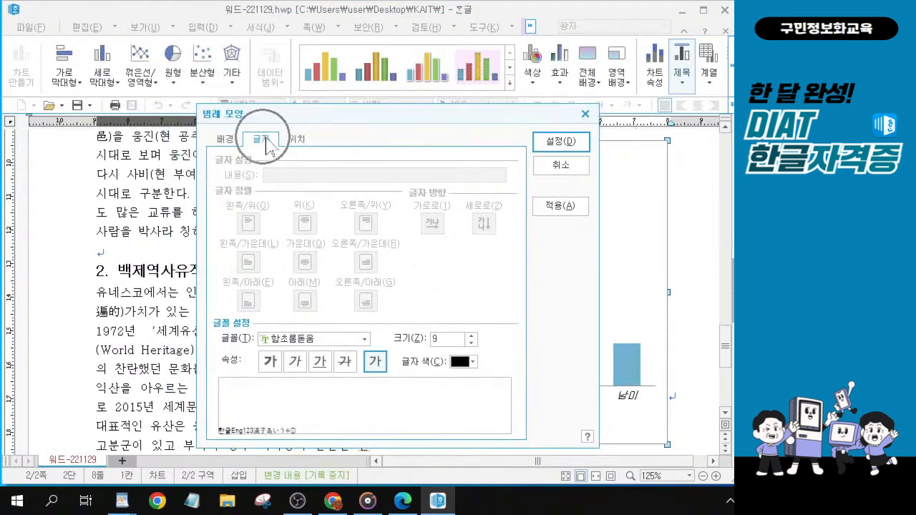
left_click(295, 363)
left_click(363, 341)
scroll(294, 387, "up", 10)
scroll(291, 361, "up", 2)
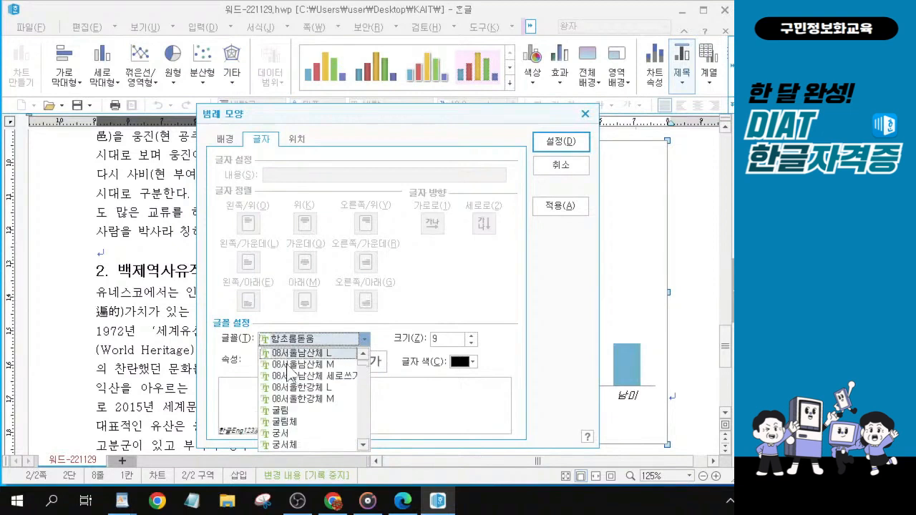
left_click(292, 412)
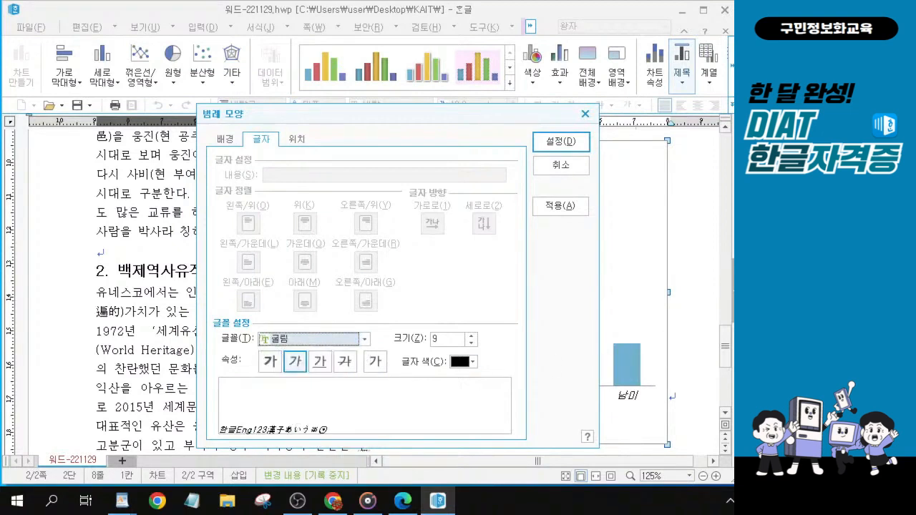
left_click(320, 361)
key("alt")
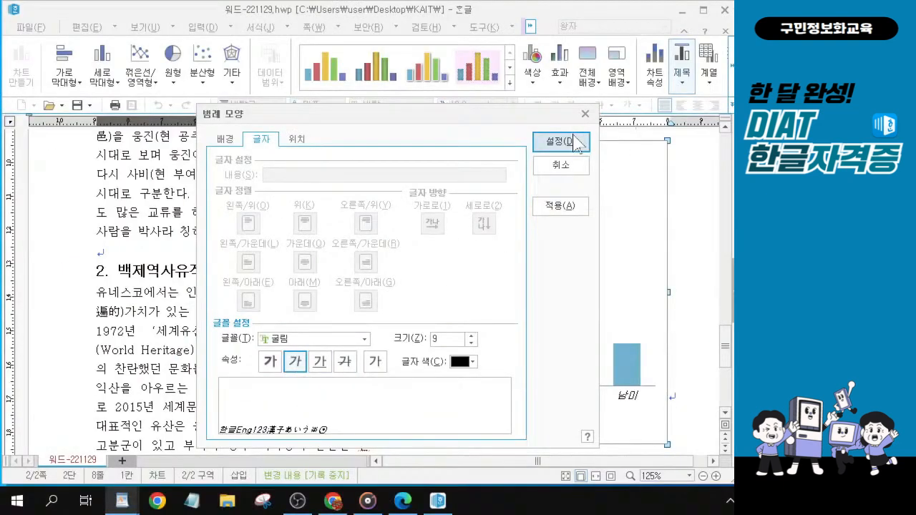
key("ctrl")
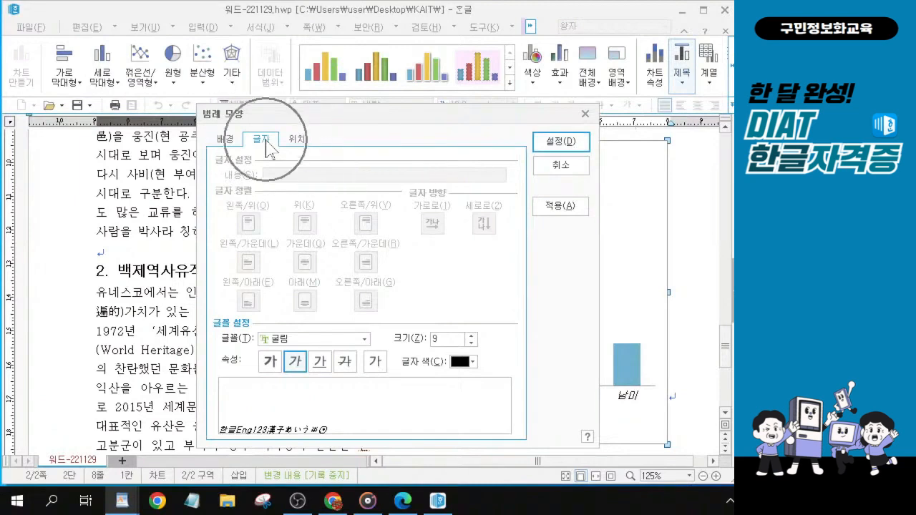
left_click(556, 144)
key("ctrl")
left_click(555, 144)
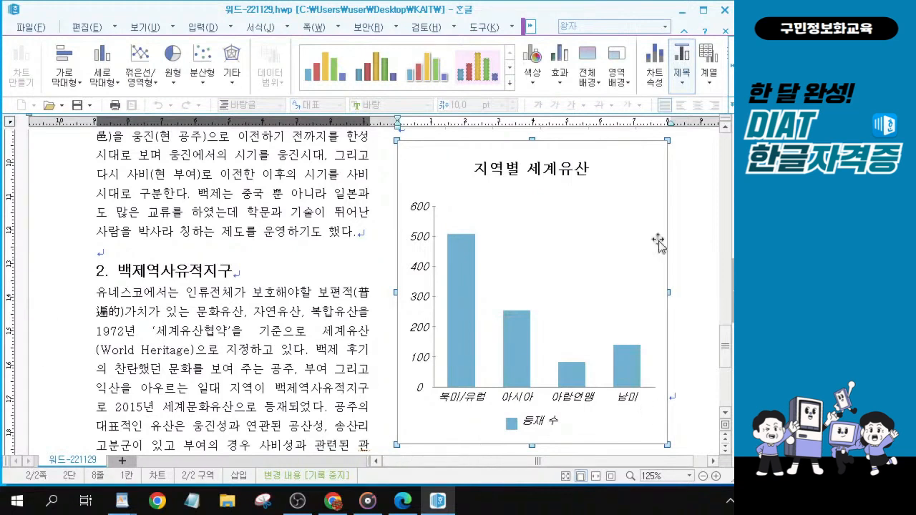
left_click(688, 333)
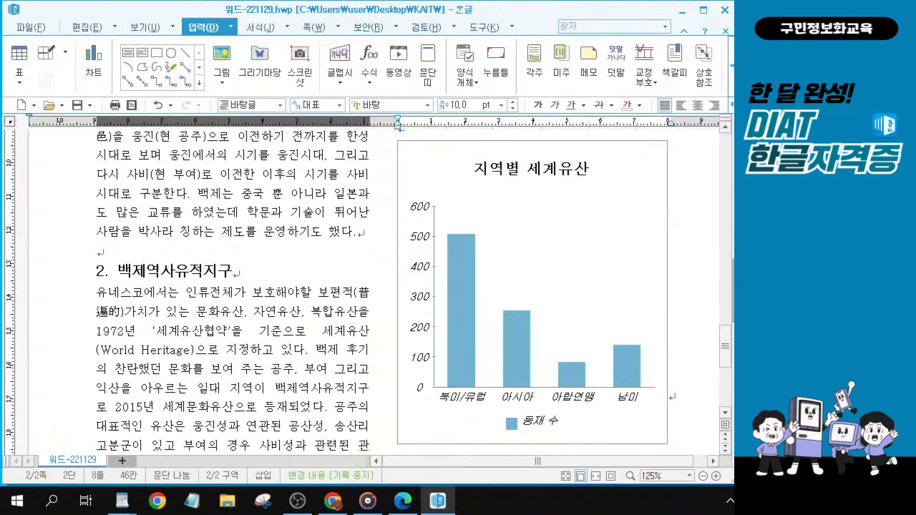
key("alt+Tab")
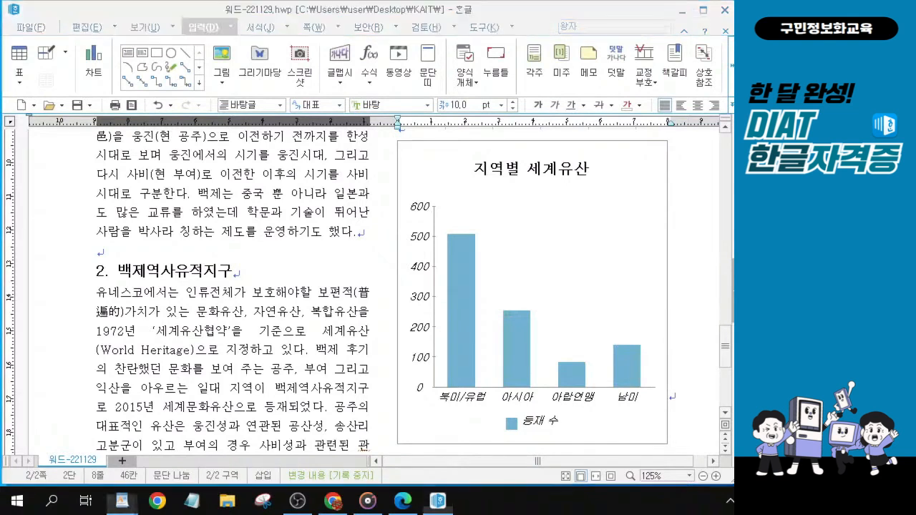